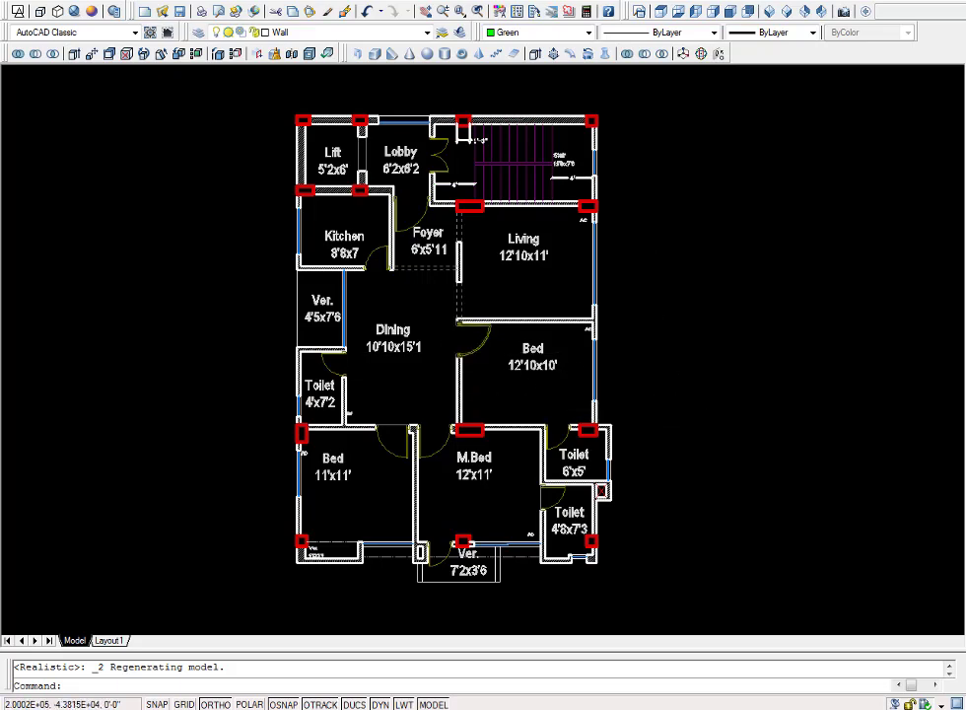
- Zoom in and out over the floor plan to inspect its layout
scroll(453, 399, down, 6)
scroll(454, 399, up, 2)
scroll(454, 399, up, 3)
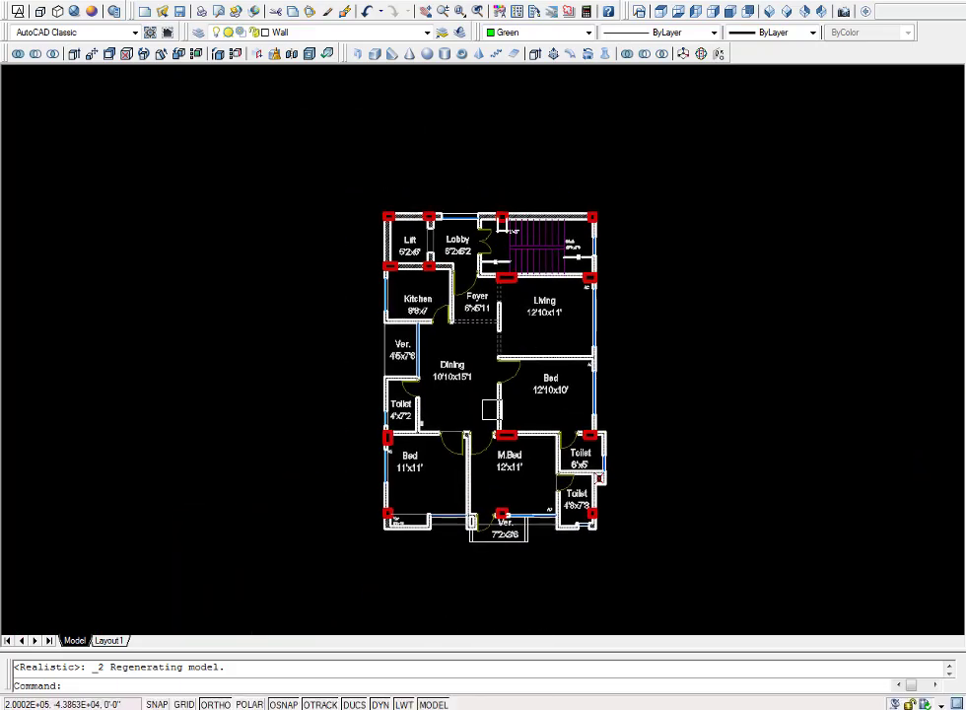
scroll(493, 411, up, 5)
scroll(508, 389, down, 4)
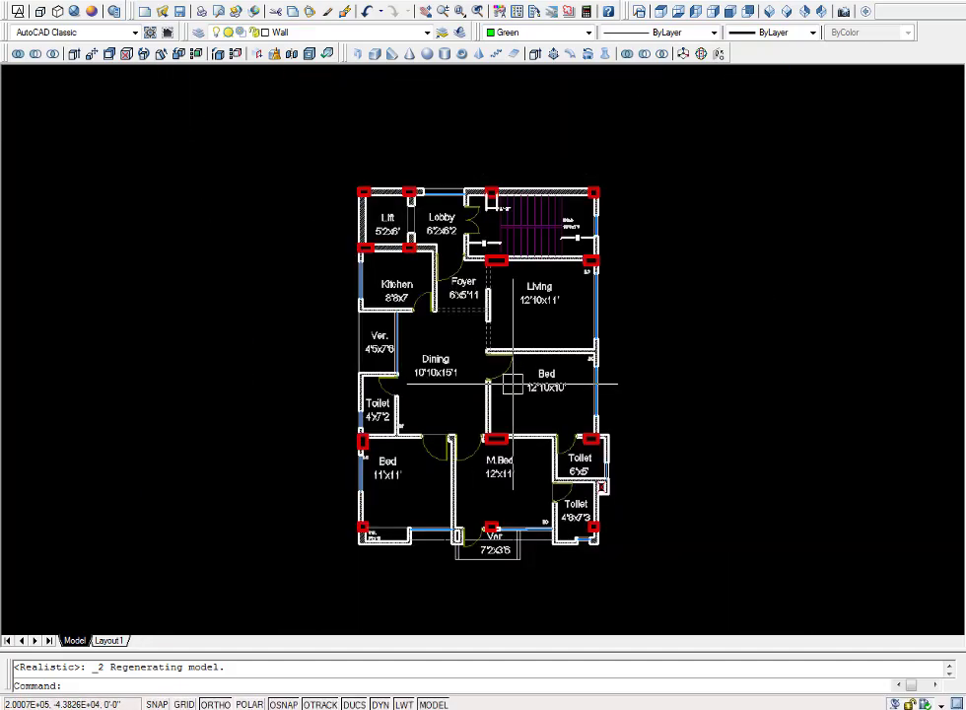
scroll(512, 385, up, 2)
scroll(529, 328, up, 2)
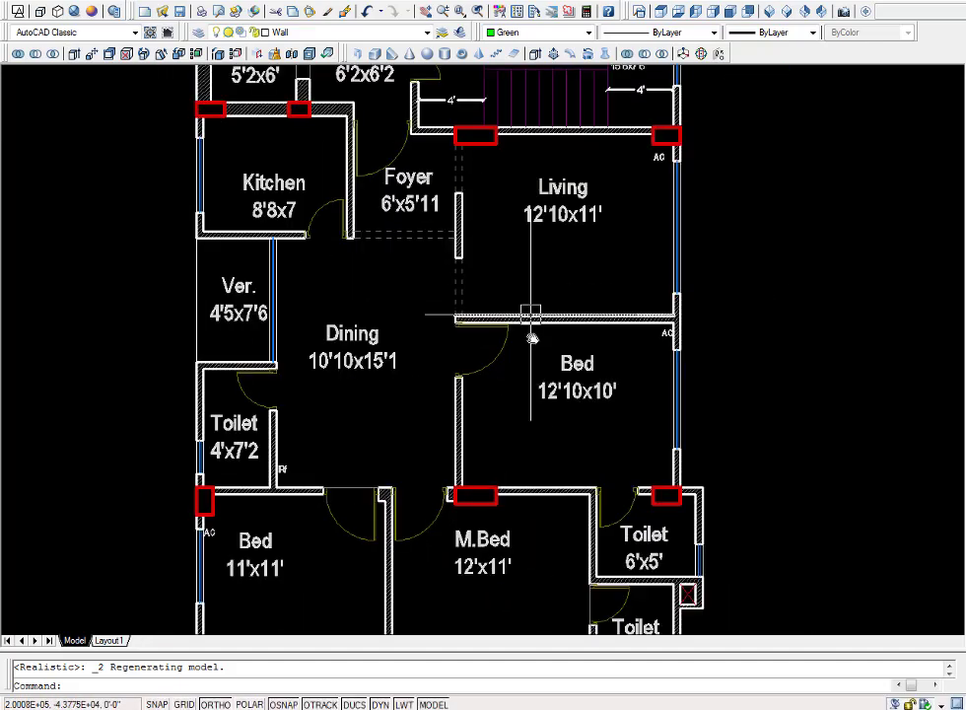
scroll(528, 328, down, 1)
scroll(519, 335, down, 2)
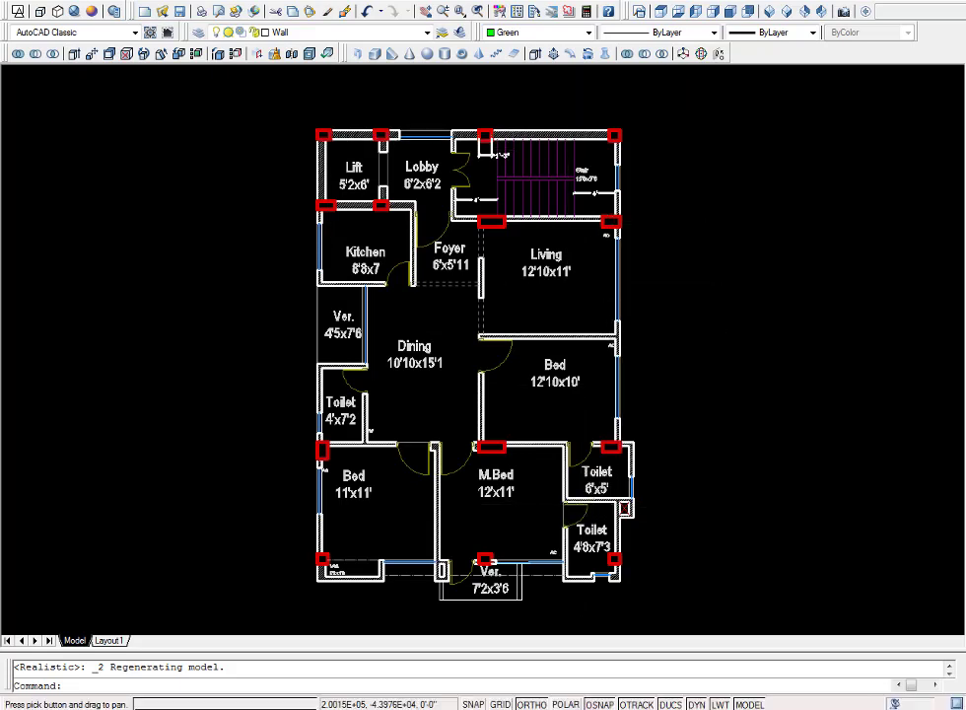
key(Escape)
scroll(632, 323, down, 3)
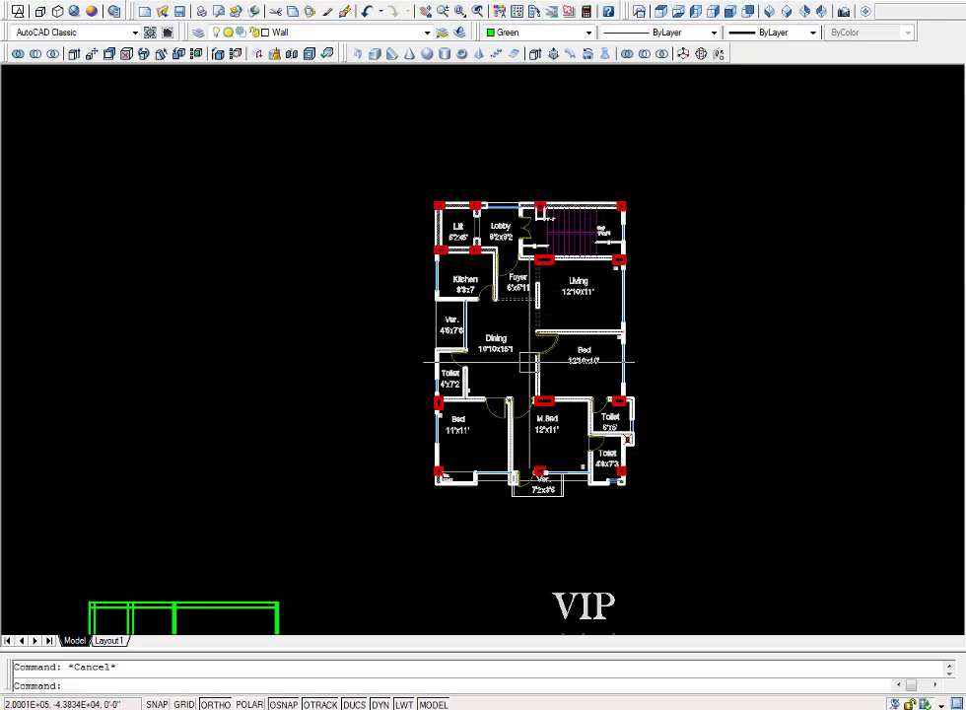
scroll(532, 492, up, 2)
scroll(530, 488, up, 1)
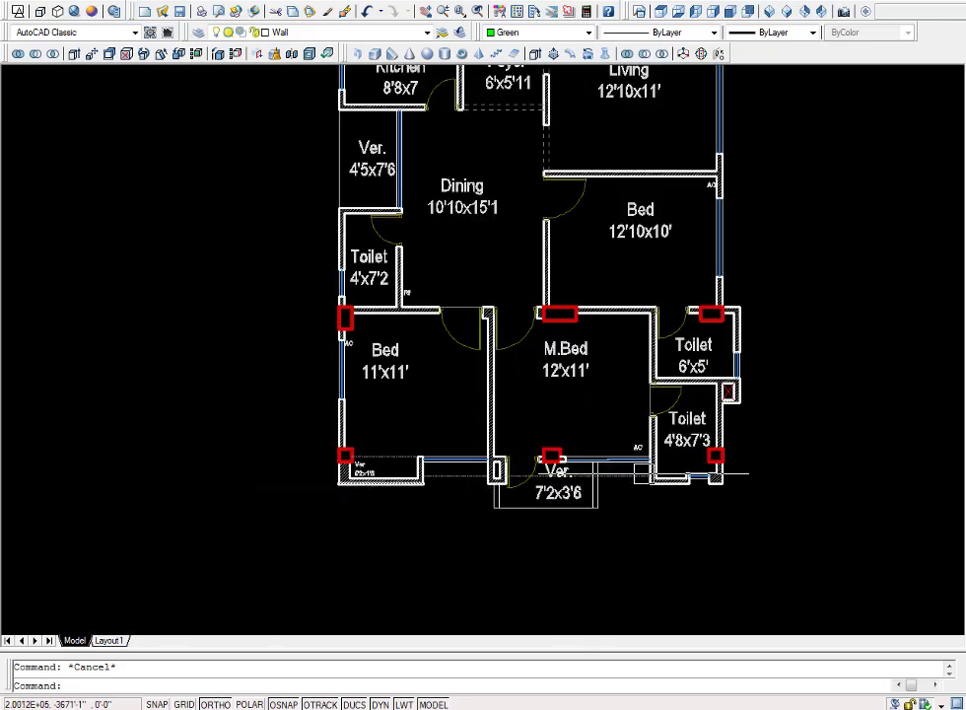
scroll(533, 482, down, 3)
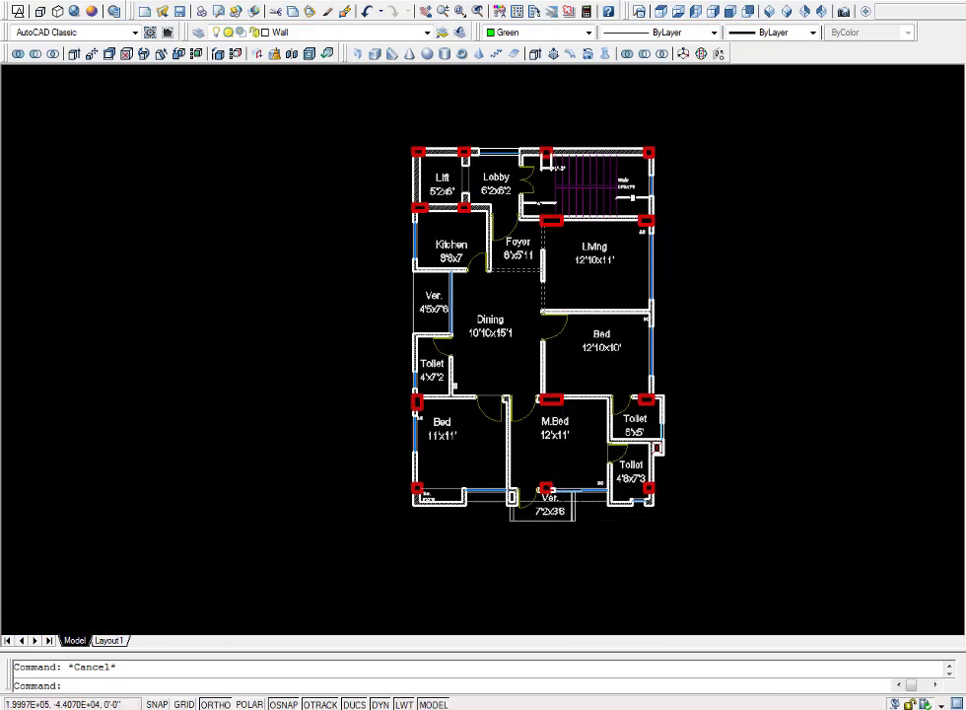
scroll(496, 498, up, 2)
- Pan across the lower bedrooms, then return to an overview of the whole plan
middle_drag(552, 533, 557, 464)
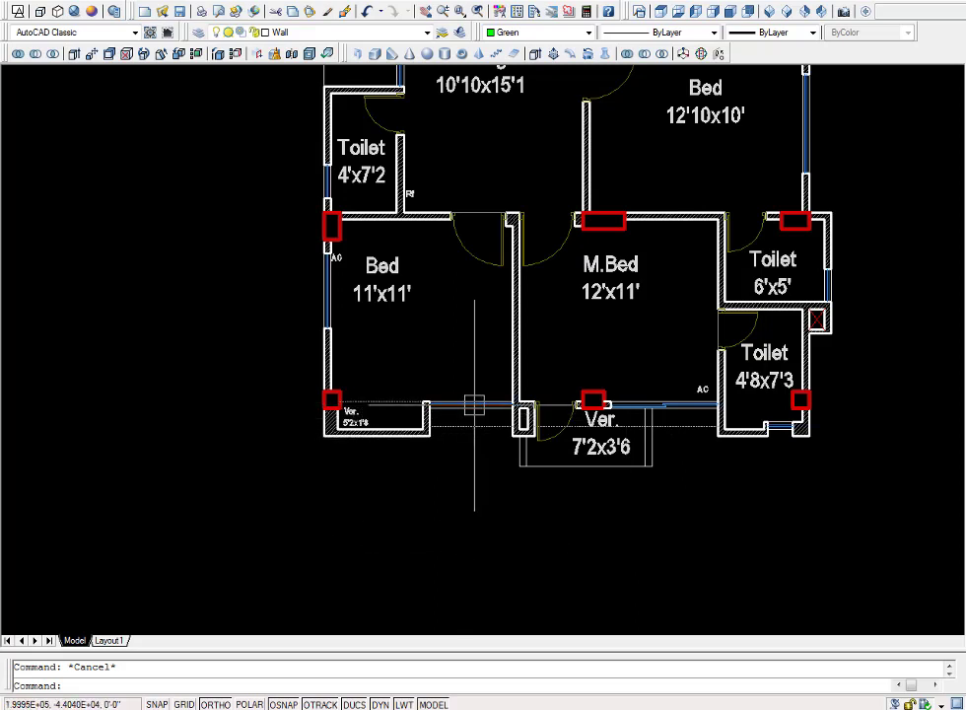
scroll(474, 405, up, 2)
scroll(476, 405, down, 2)
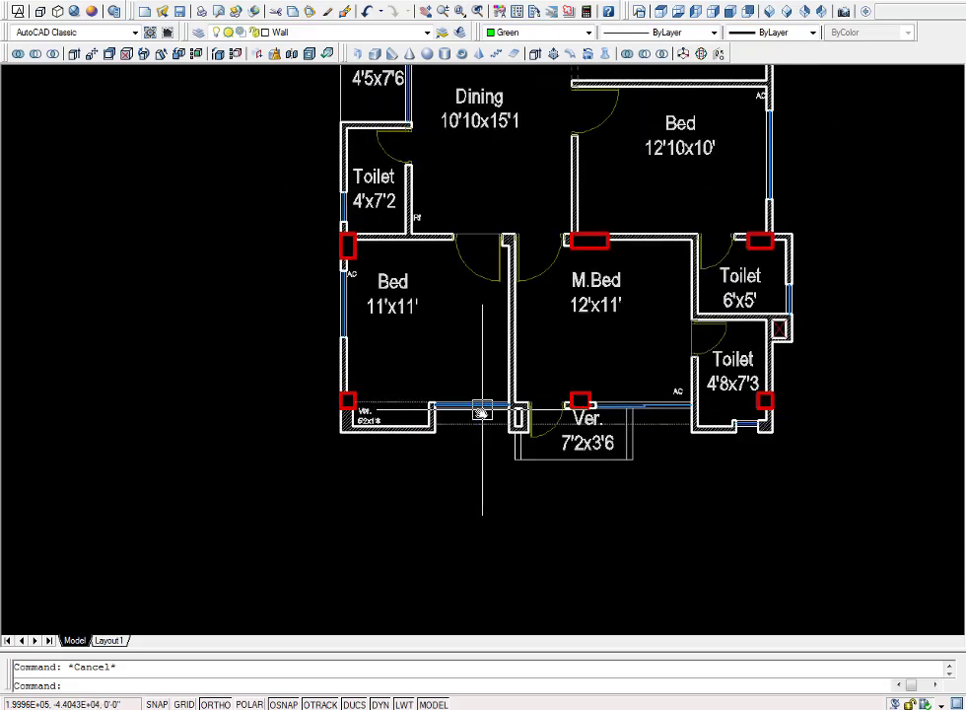
middle_drag(482, 410, 427, 431)
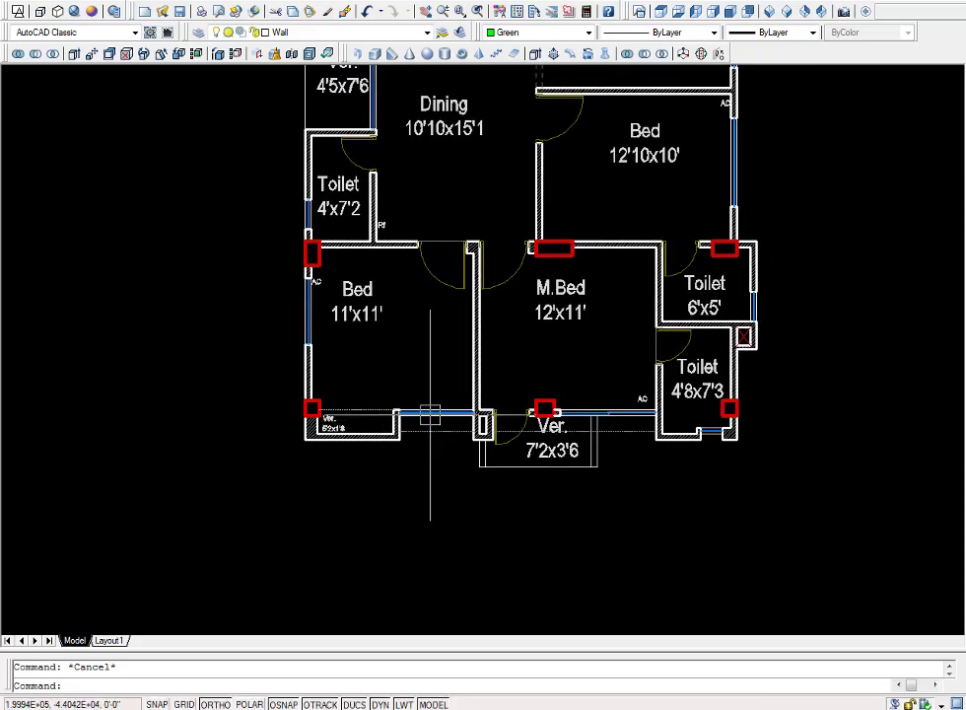
middle_drag(558, 450, 482, 442)
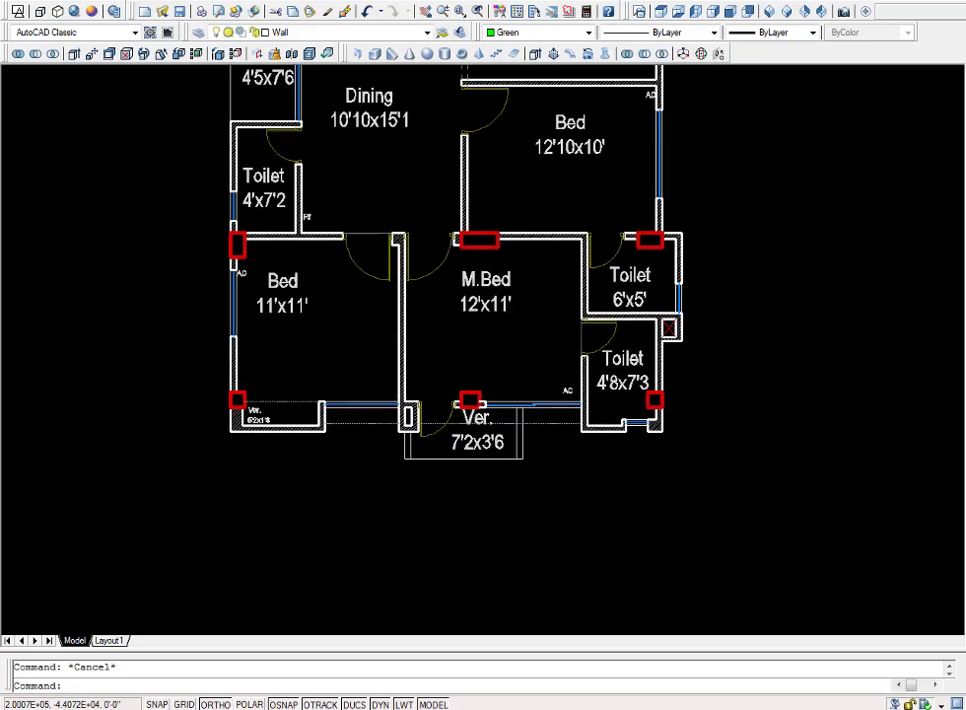
scroll(447, 409, up, 2)
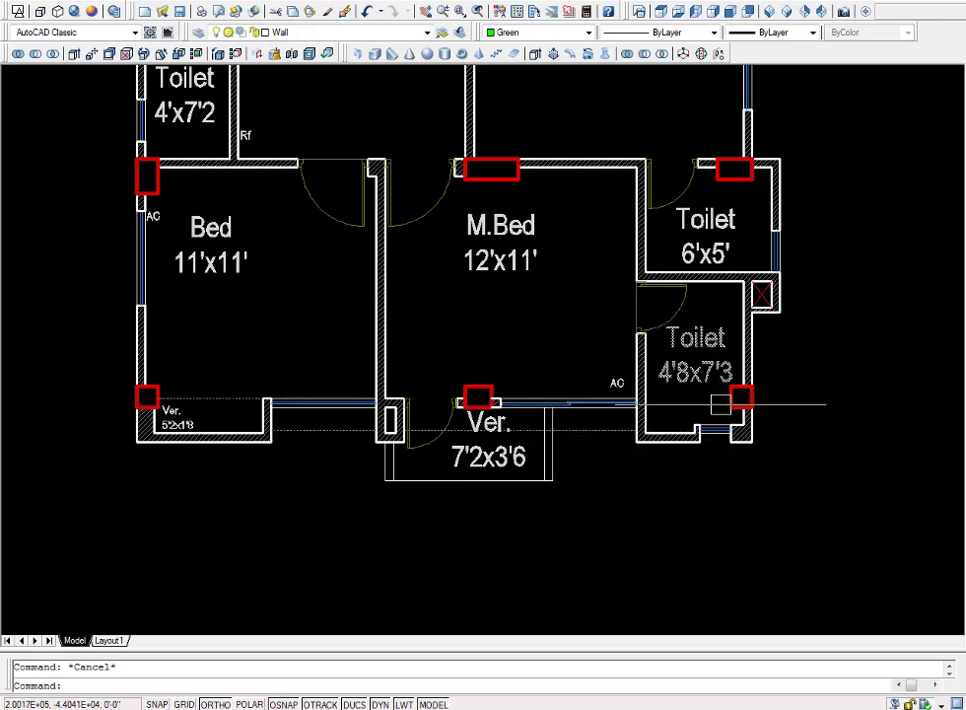
scroll(584, 408, down, 2)
scroll(585, 431, down, 1)
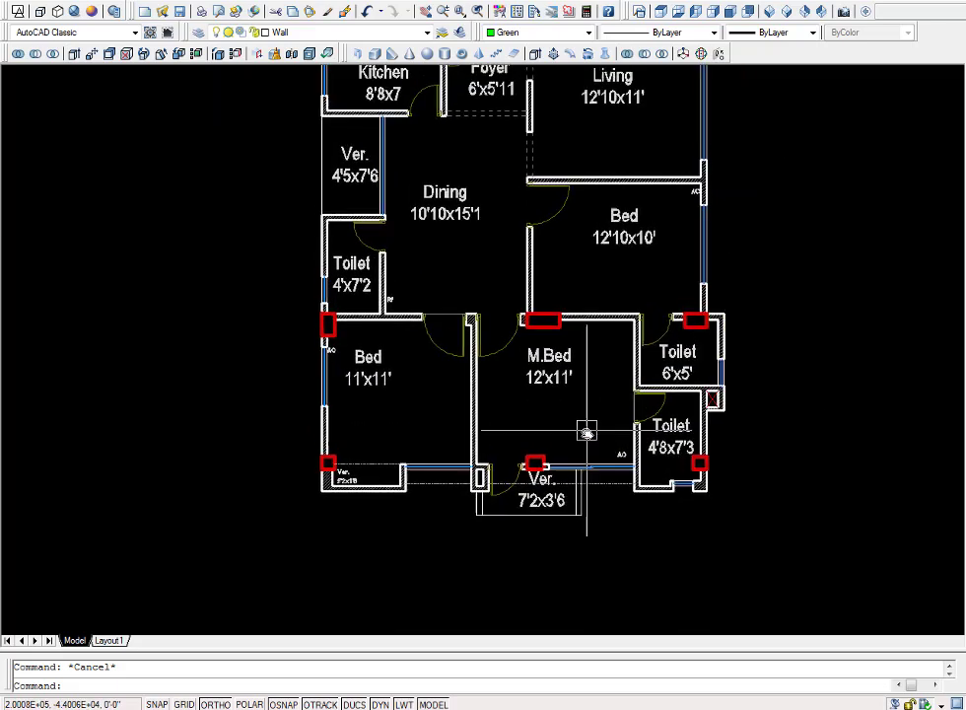
scroll(573, 419, down, 4)
middle_drag(572, 419, 569, 423)
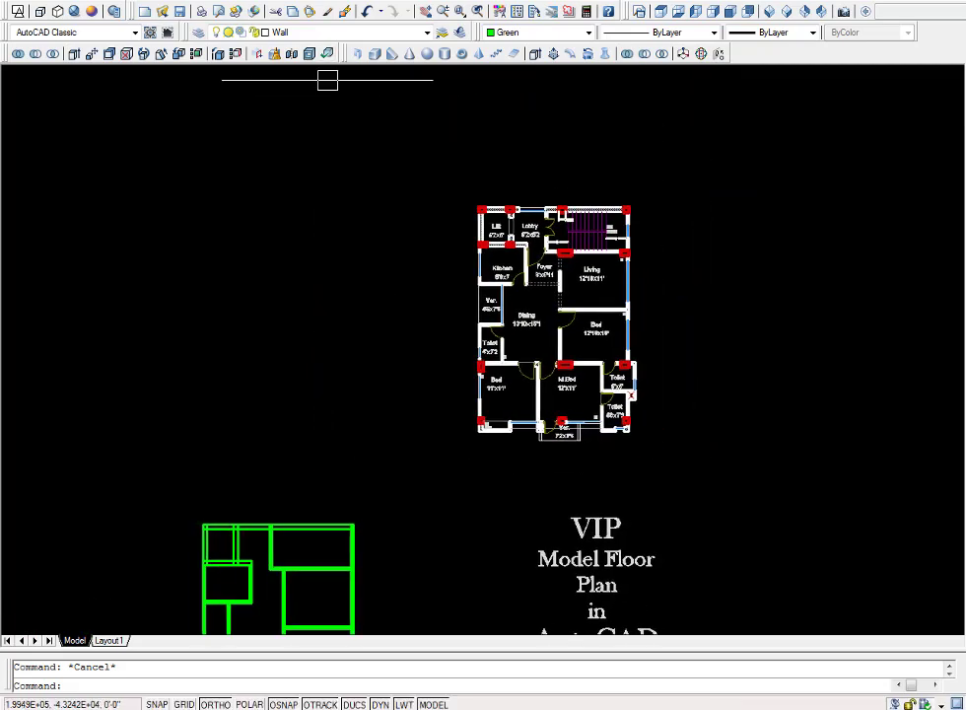
- Set colour to ByLayer and add vertical xlines at the left wall, verandah and entrance walls
click(536, 34)
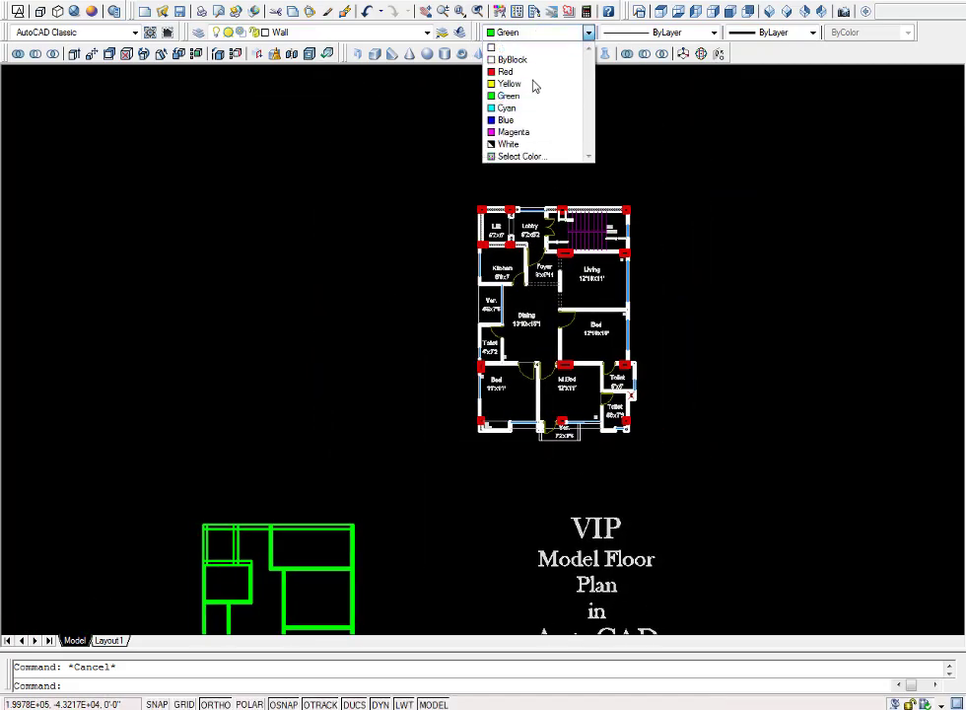
click(537, 50)
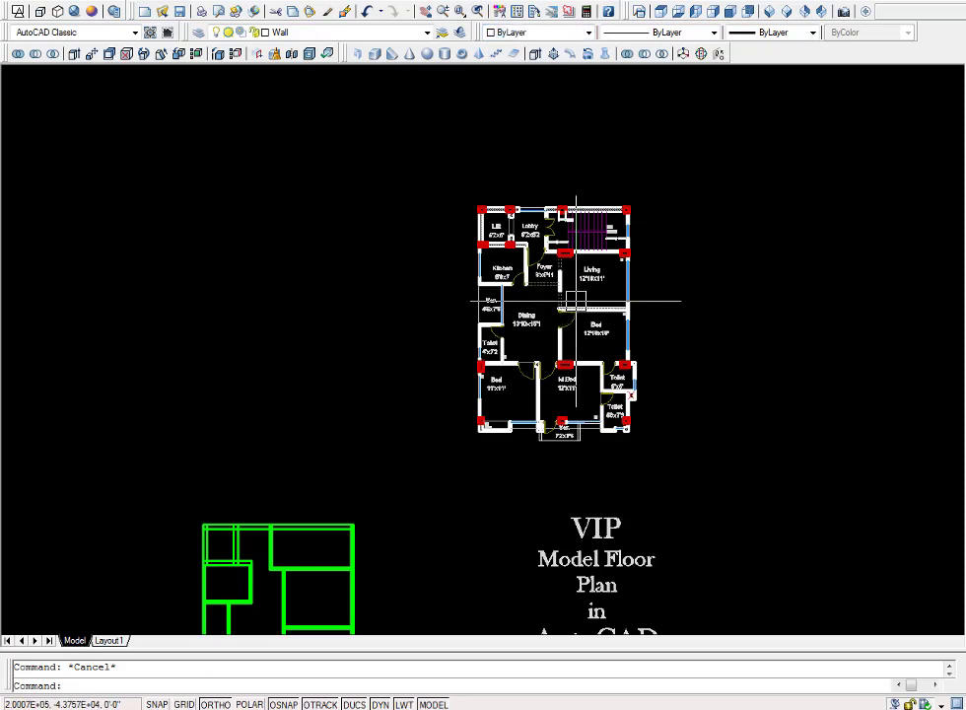
text(xl)
key(Return)
text(v)
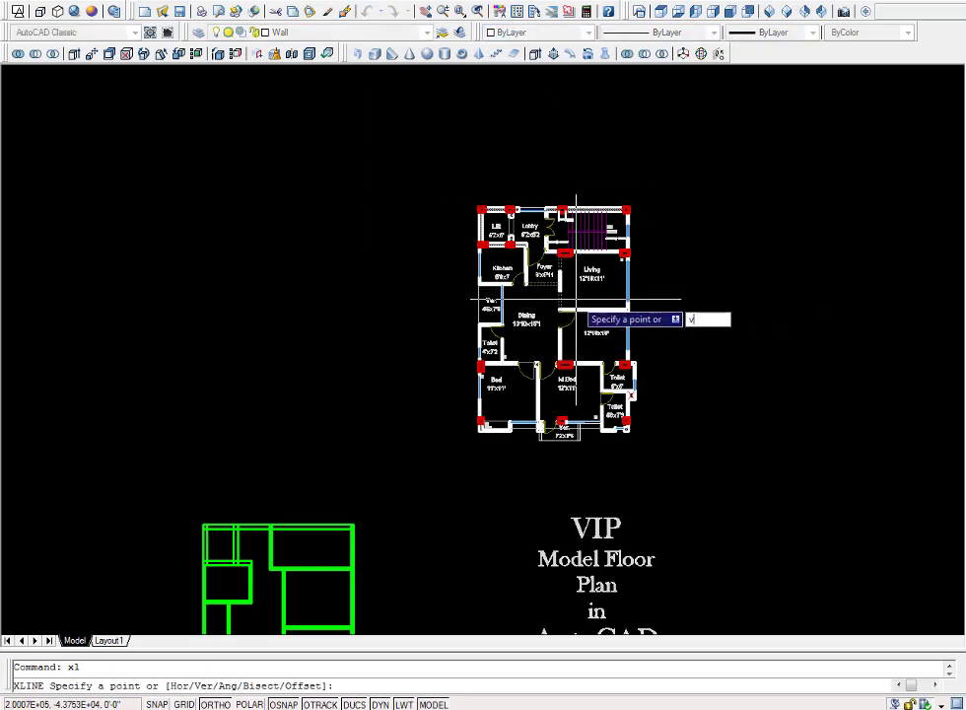
key(Return)
scroll(487, 455, up, 2)
scroll(486, 412, up, 5)
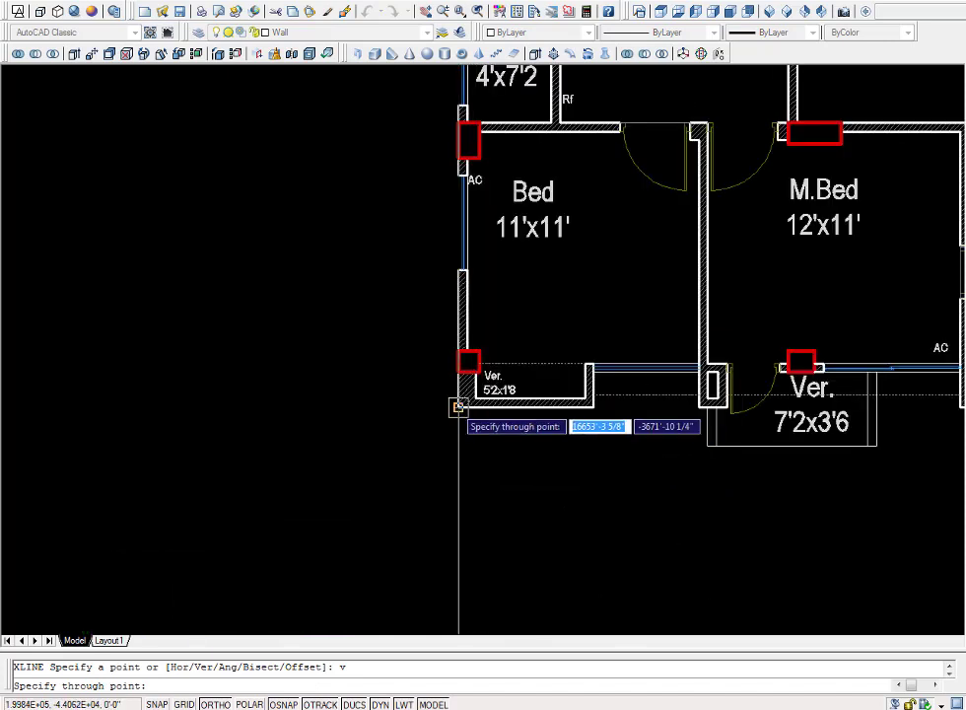
click(459, 404)
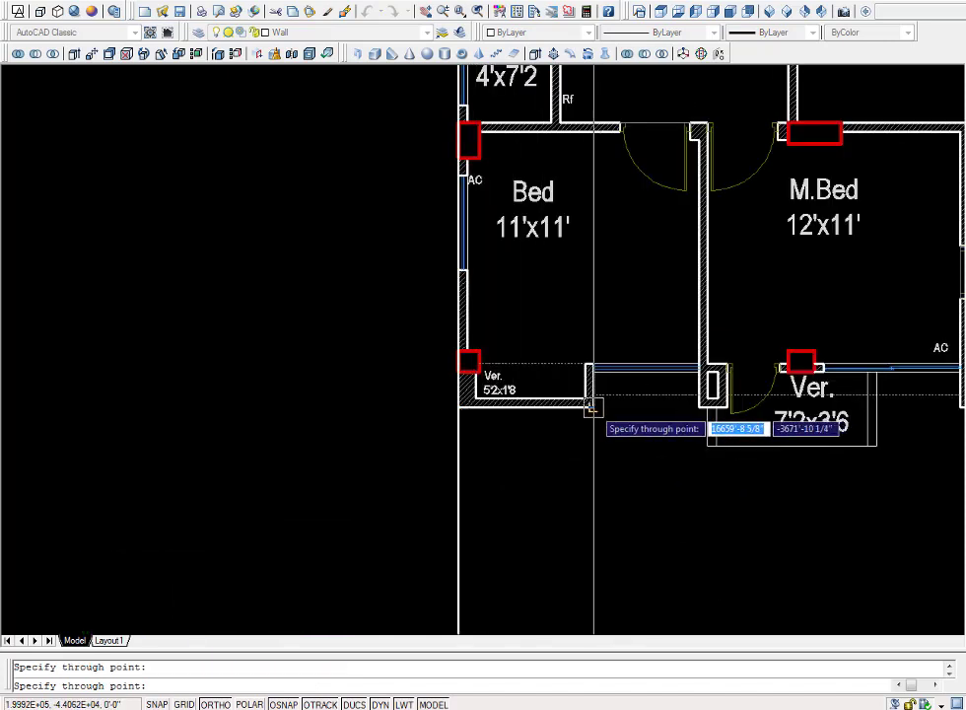
click(592, 405)
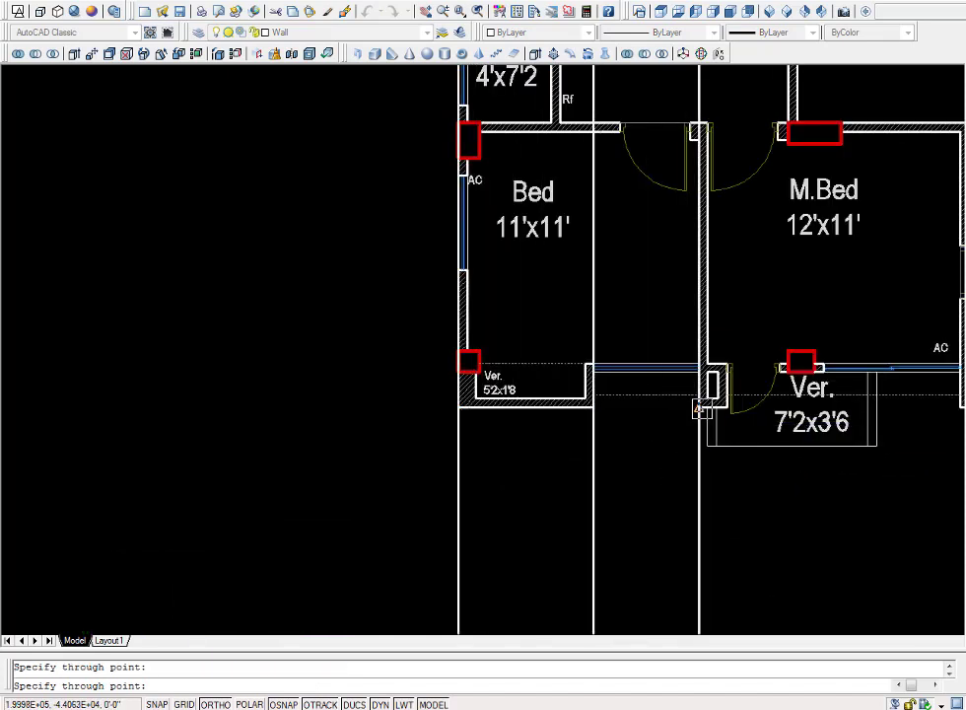
click(698, 408)
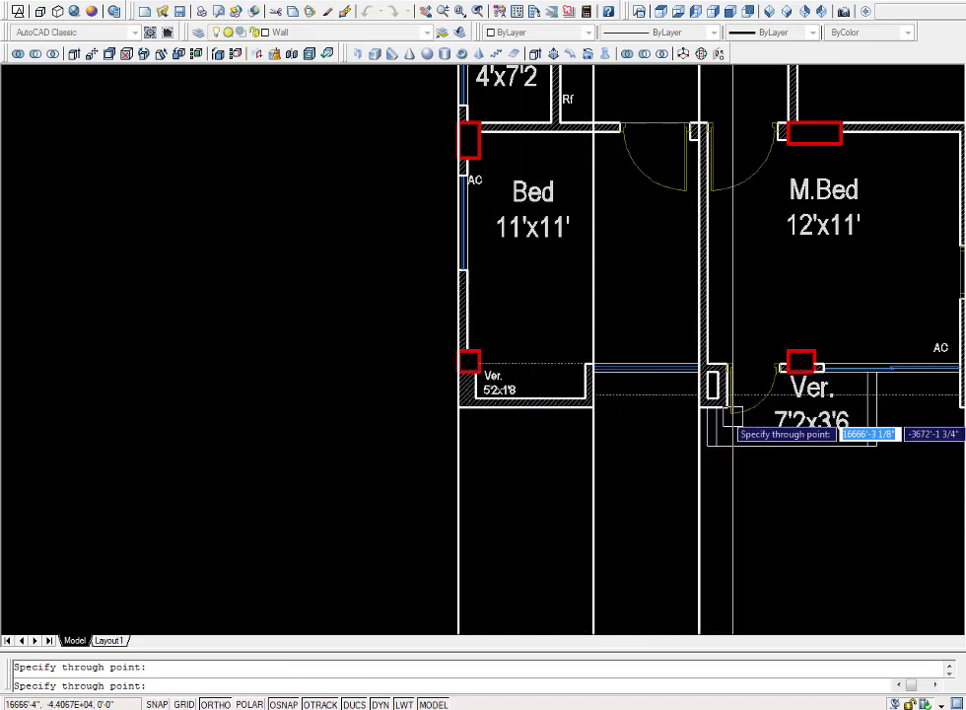
- Add vertical construction lines at the balcony edges, M.Bed column and toilet window ends
middle_drag(675, 441, 597, 397)
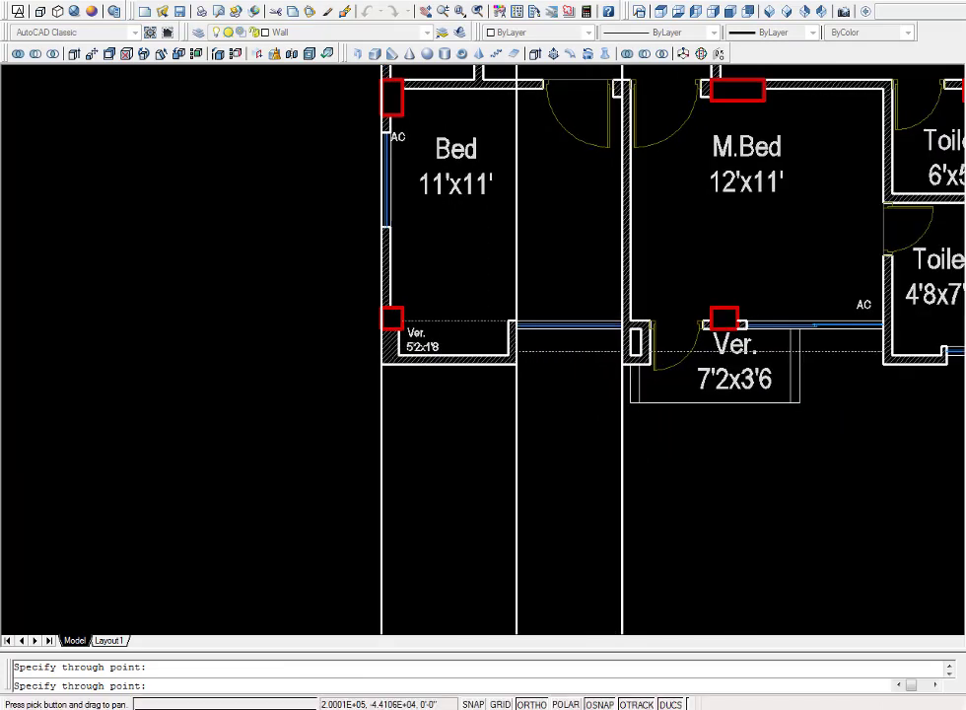
click(631, 402)
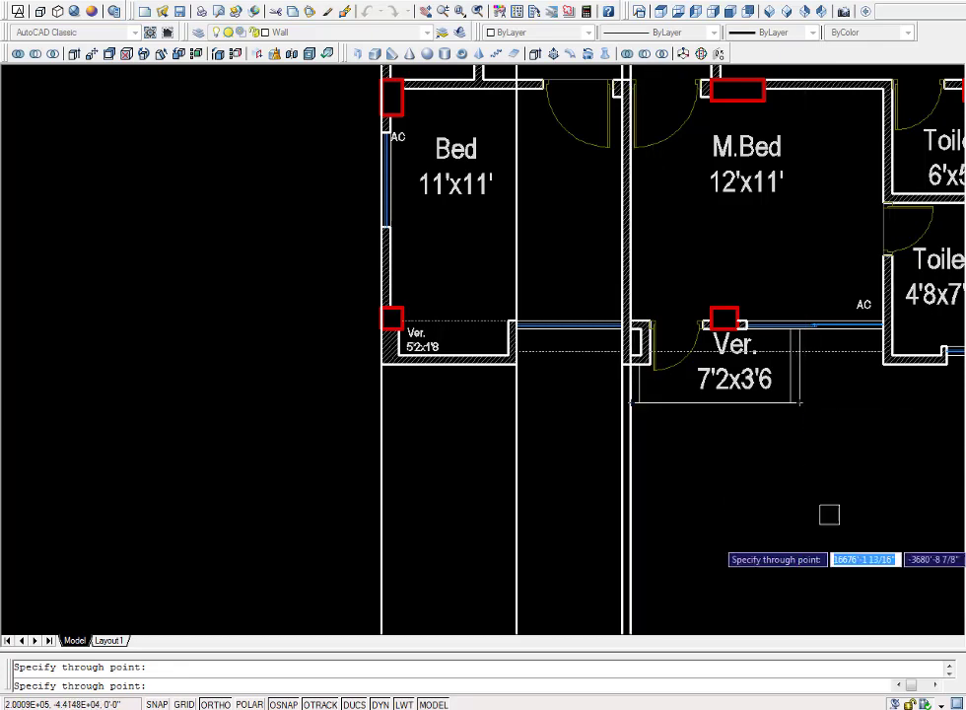
click(798, 402)
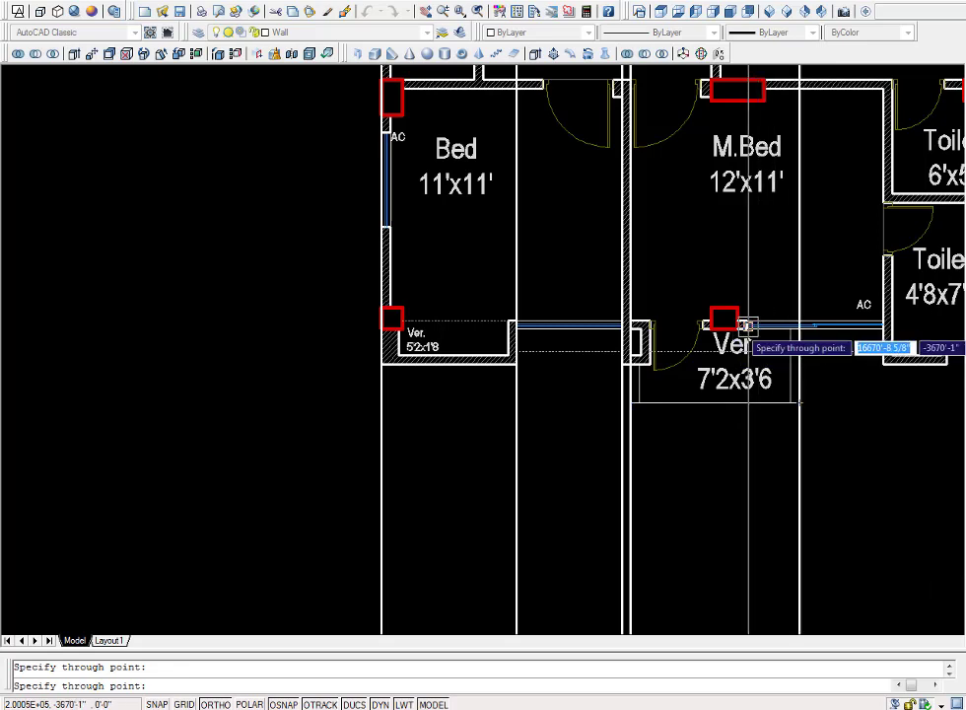
click(747, 325)
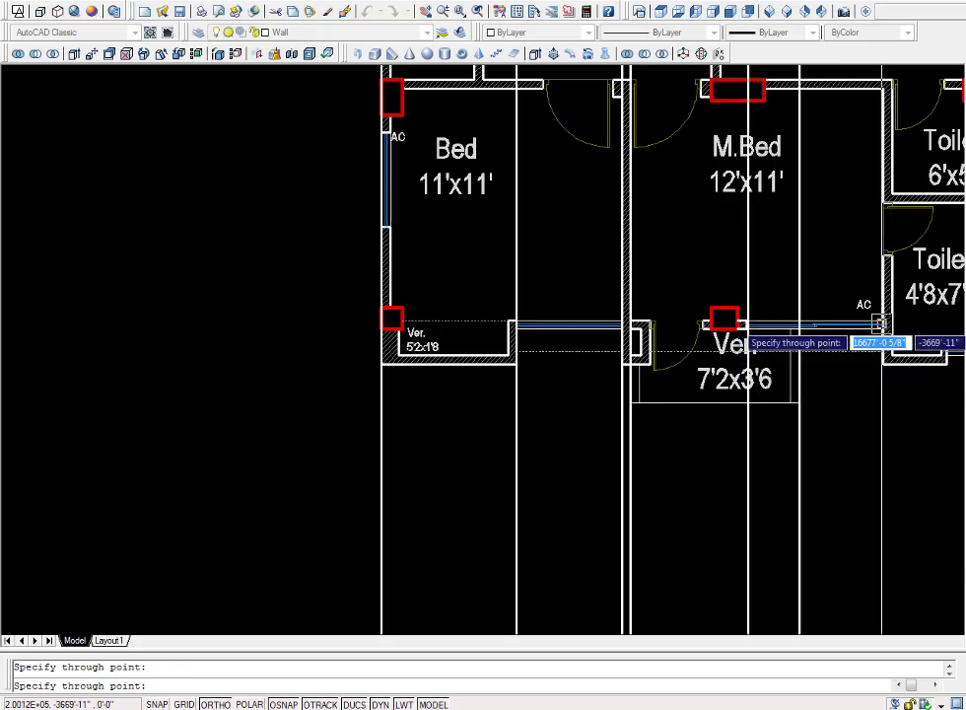
scroll(742, 370, down, 5)
middle_drag(857, 409, 713, 417)
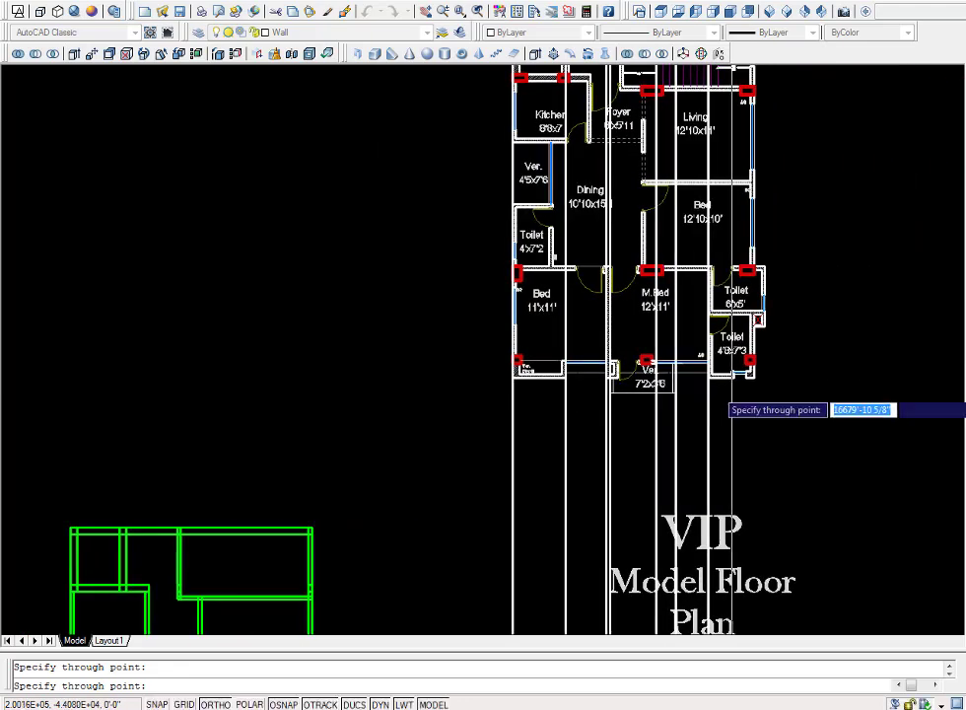
scroll(713, 417, up, 4)
scroll(734, 378, up, 5)
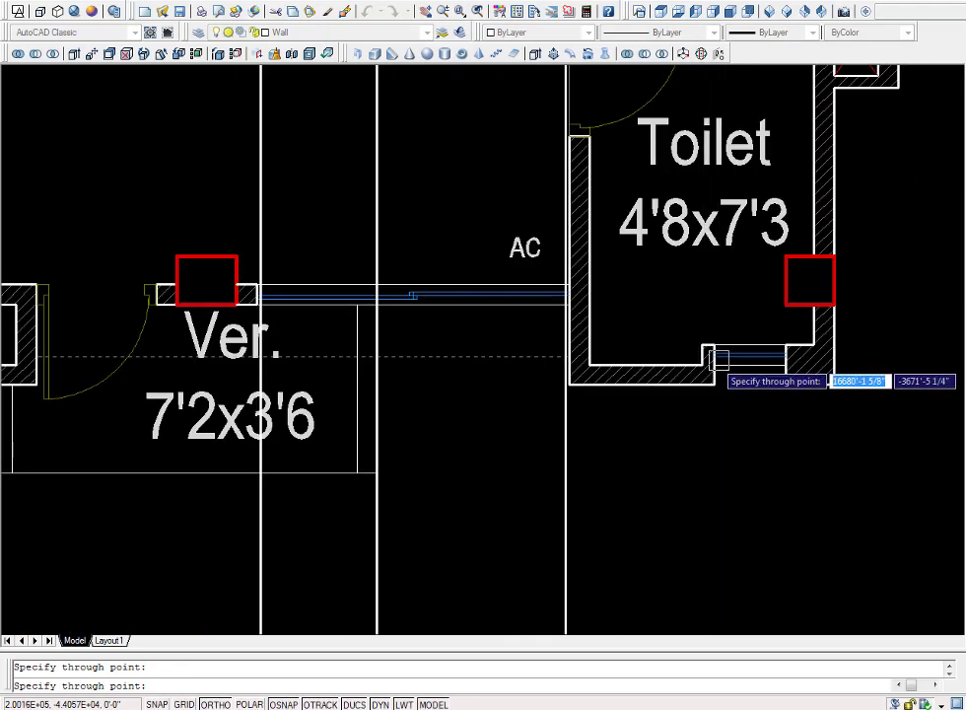
scroll(714, 375, up, 2)
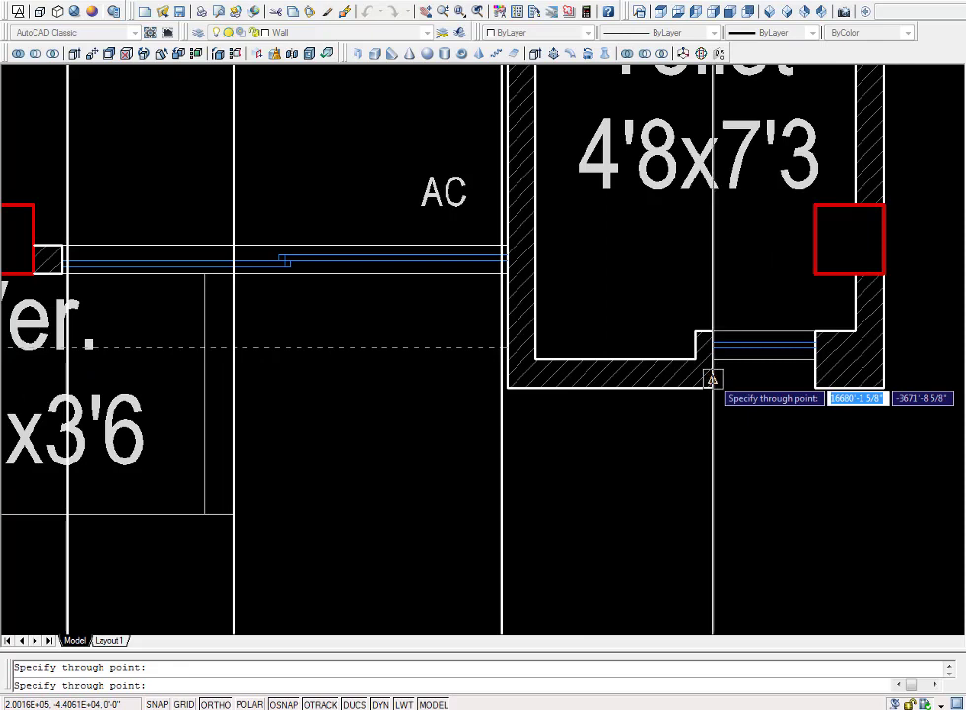
click(712, 379)
click(815, 381)
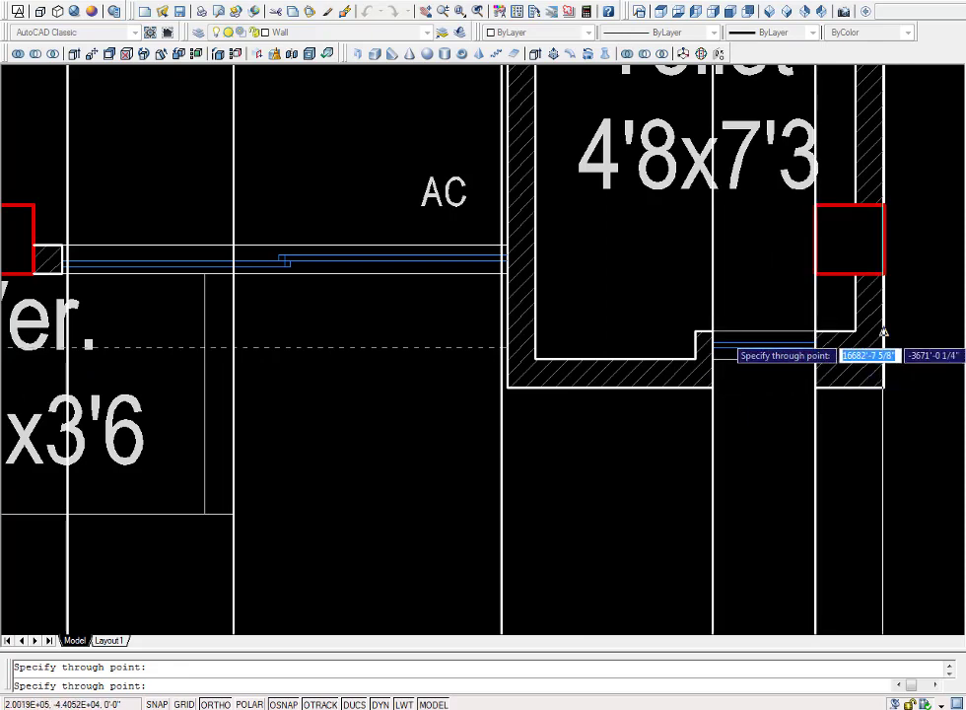
scroll(716, 395, down, 4)
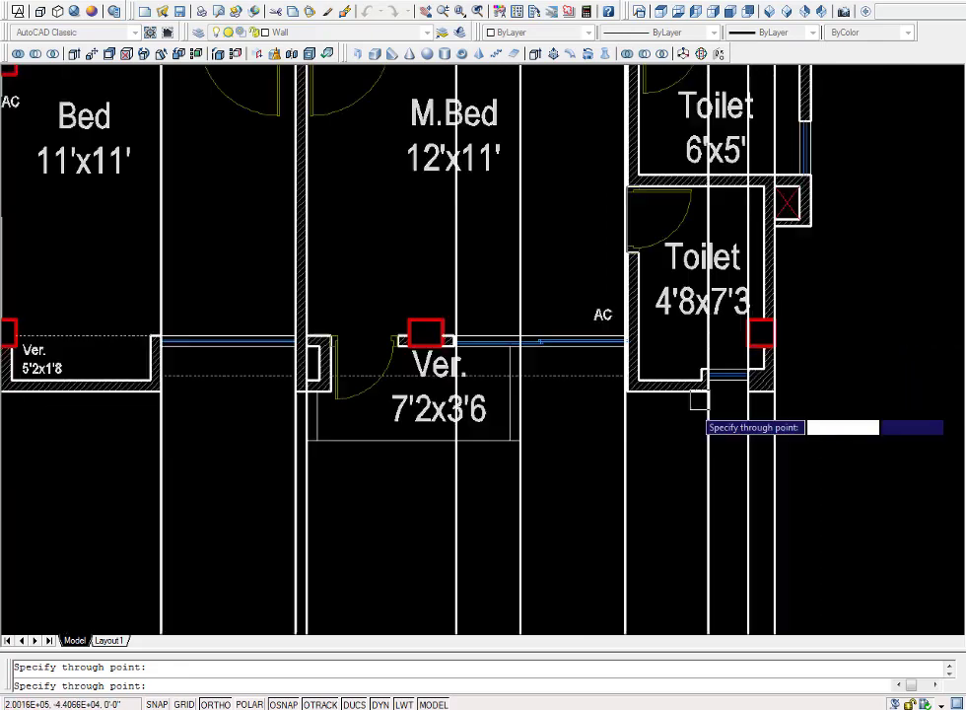
scroll(360, 453, down, 6)
mouse_move(333, 458)
middle_down()
mouse_move(507, 467)
mouse_move(512, 611)
middle_up()
key(Escape)
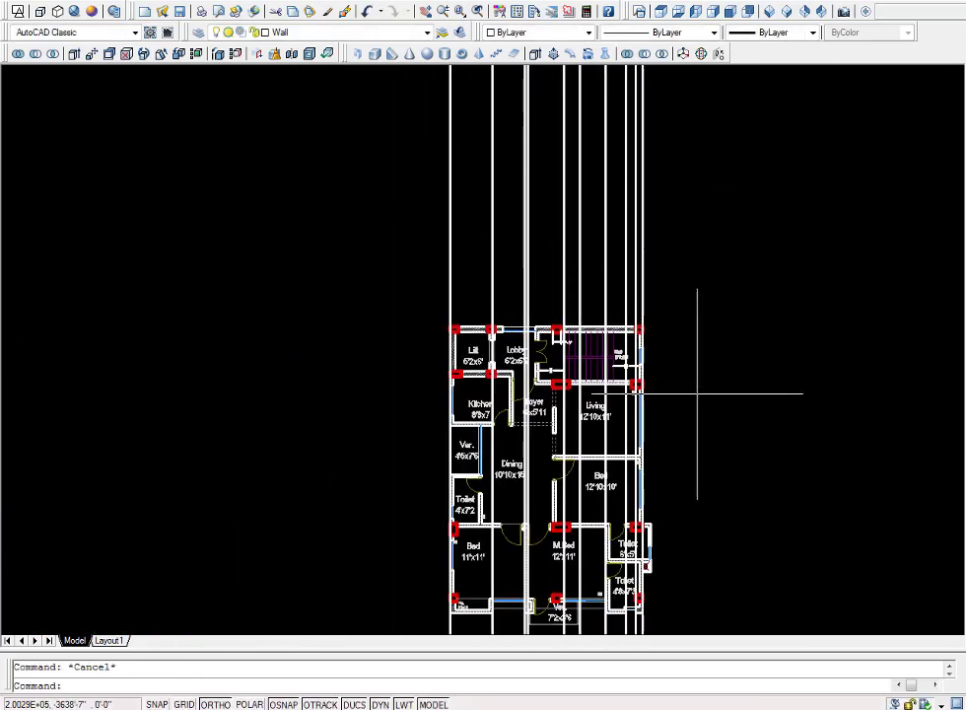
- Draw a horizontal line across the vertical lines and offset it 10' upward
key(Return)
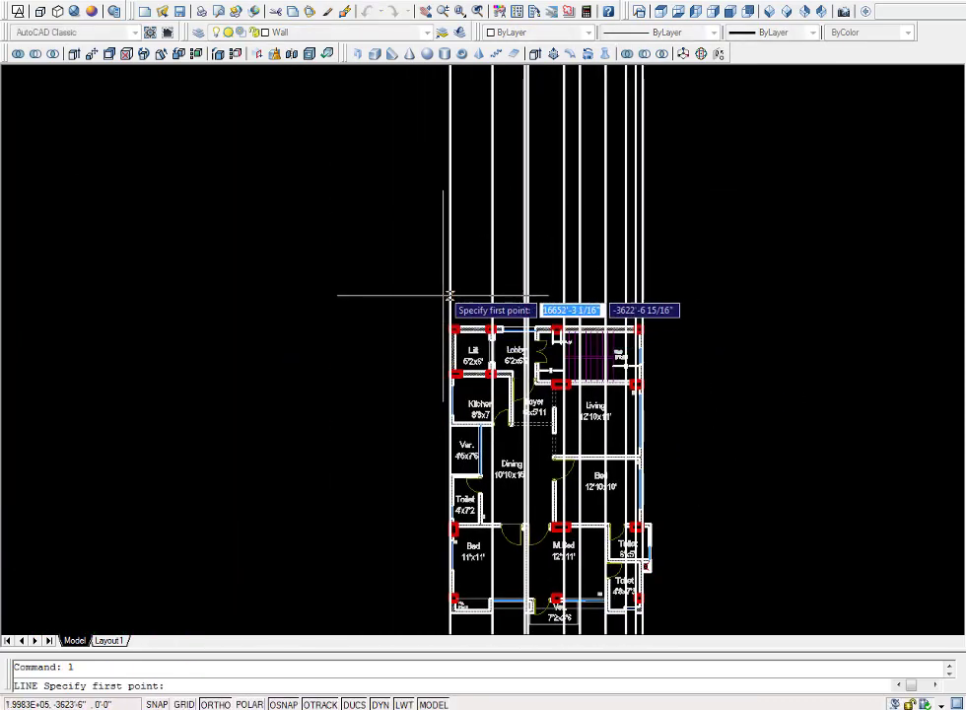
click(446, 297)
click(641, 296)
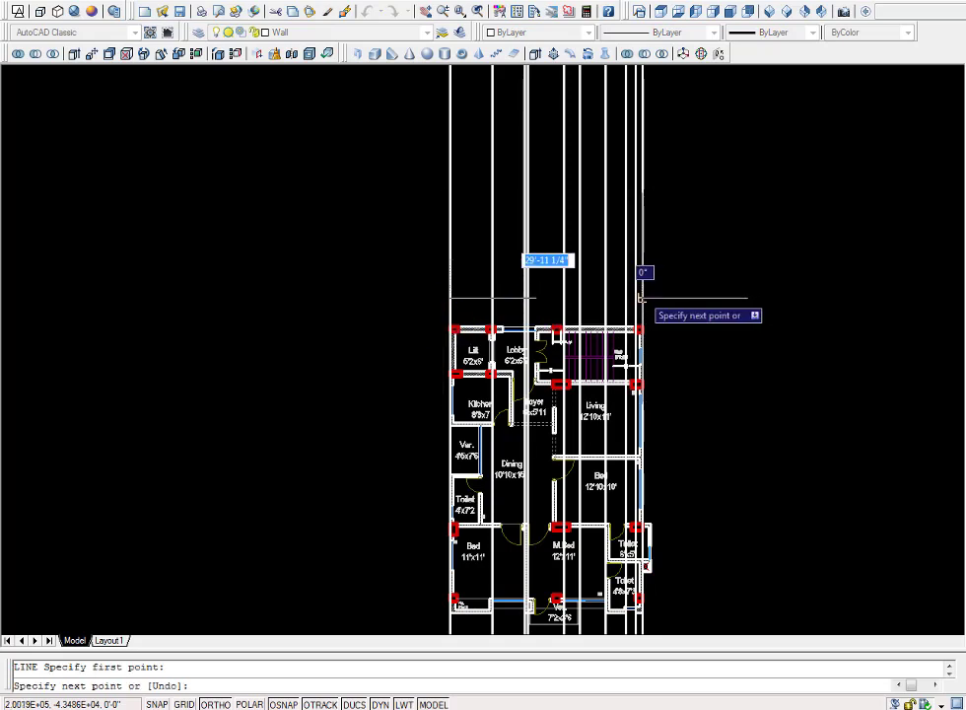
key(Escape)
text(o)
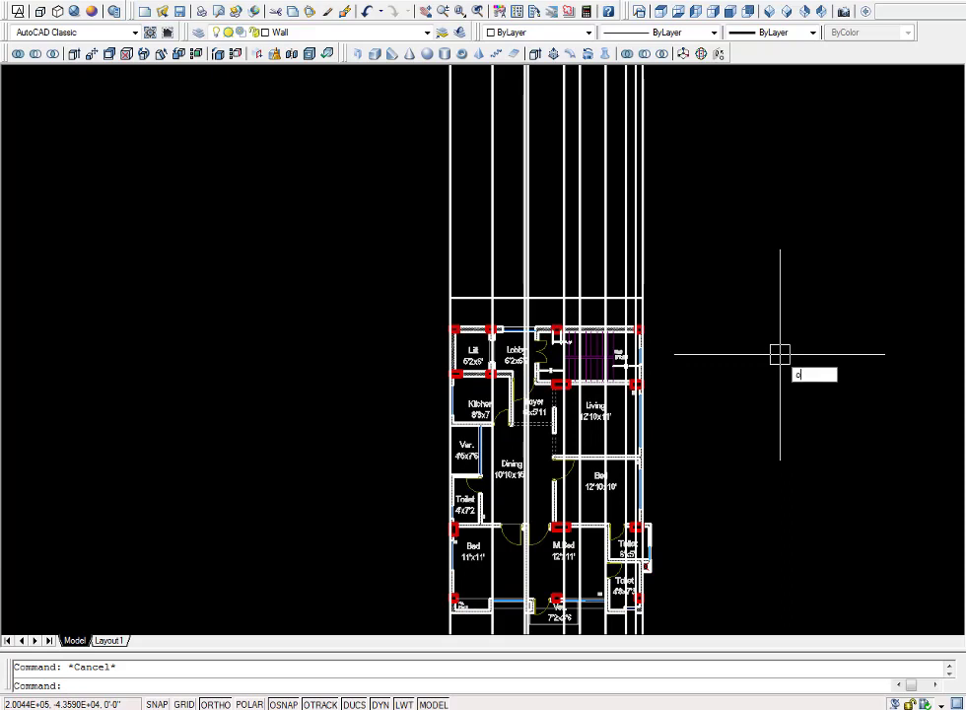
key(Return)
key(Return)
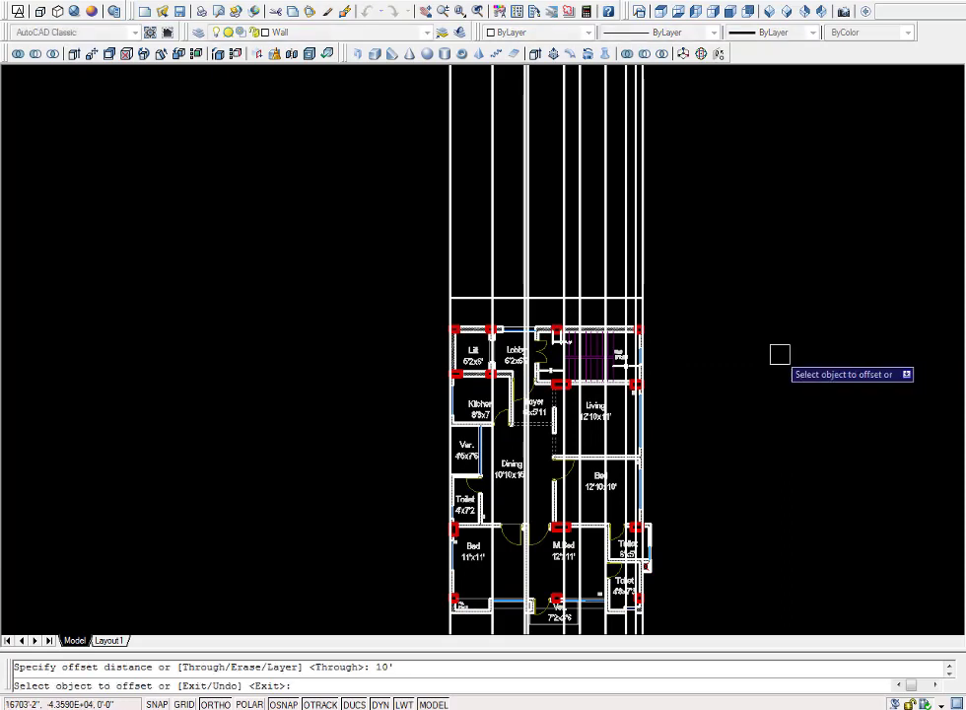
click(543, 297)
click(619, 276)
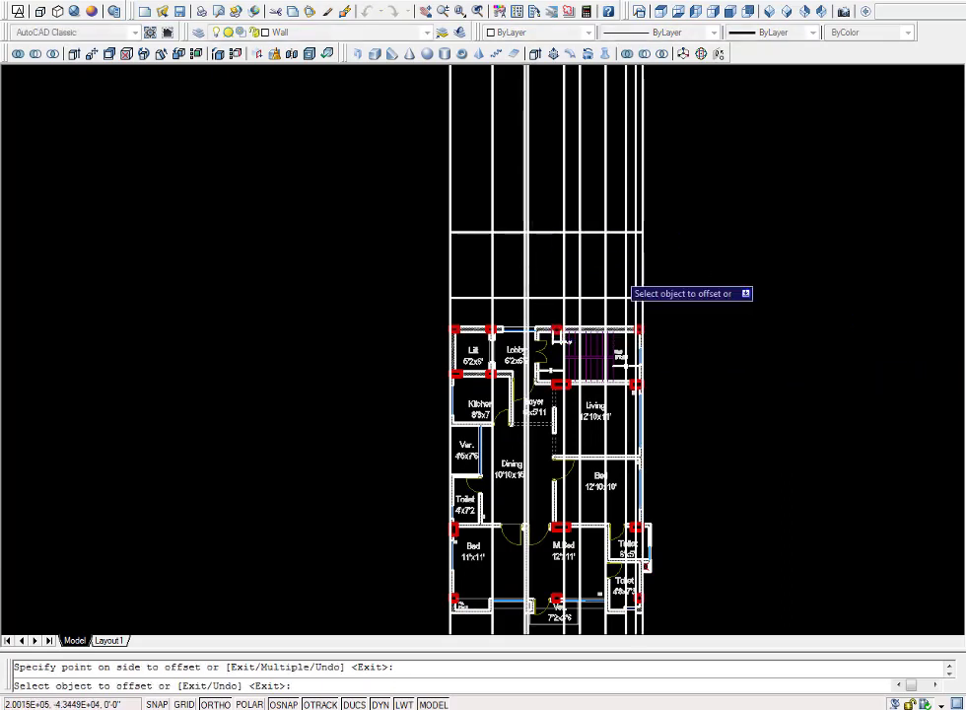
key(Escape)
- Trim the vertical lines above the frame and between the frame and the plan
key(Return)
key(Return)
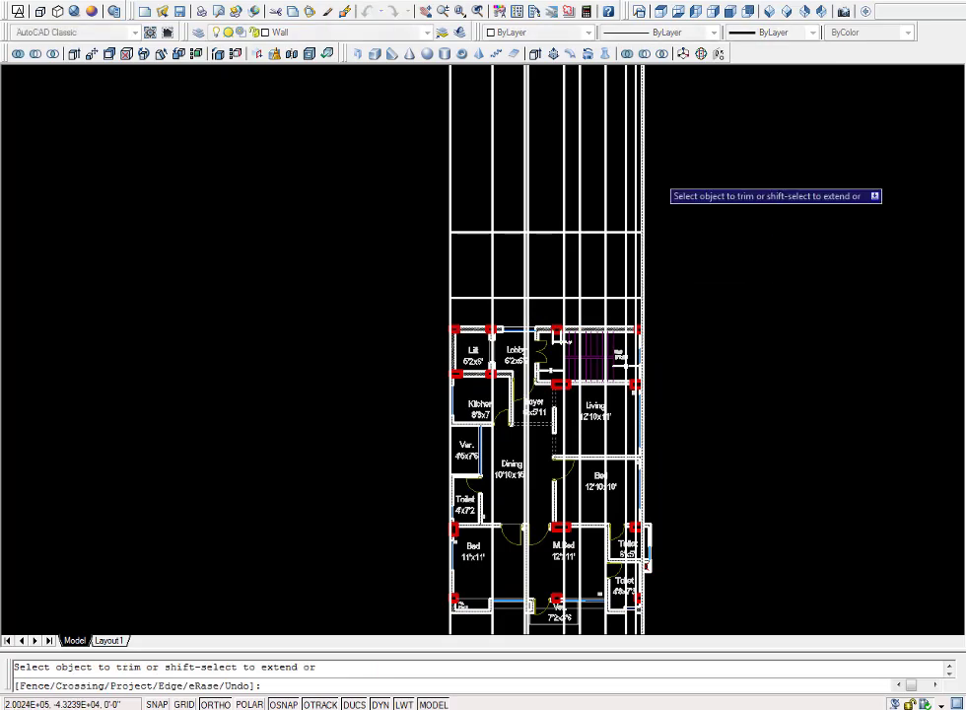
click(687, 144)
click(391, 209)
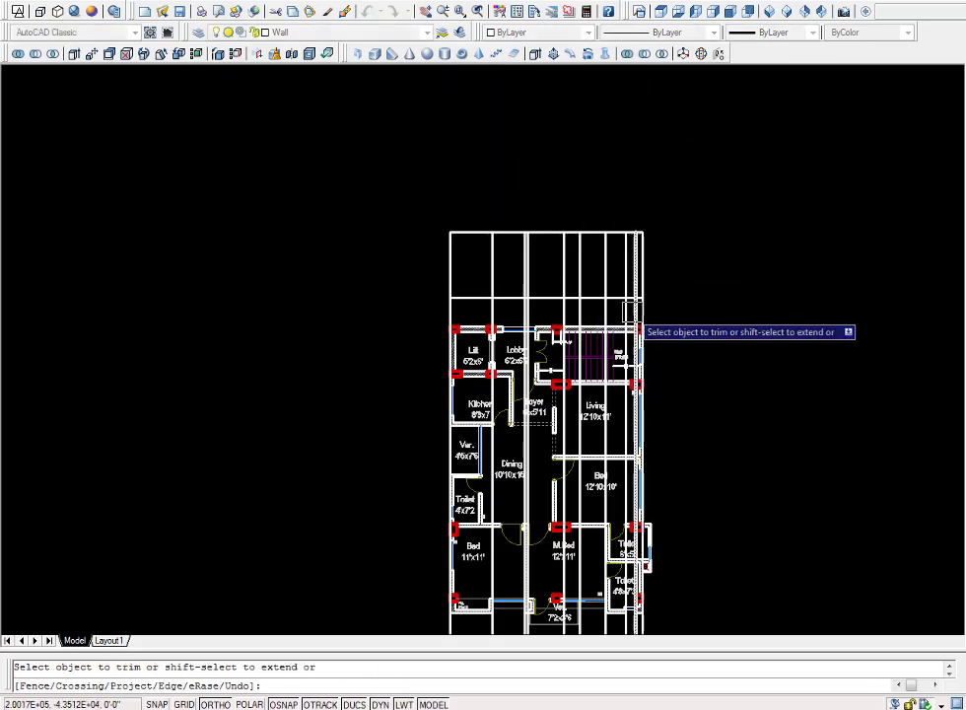
scroll(635, 310, up, 4)
click(701, 303)
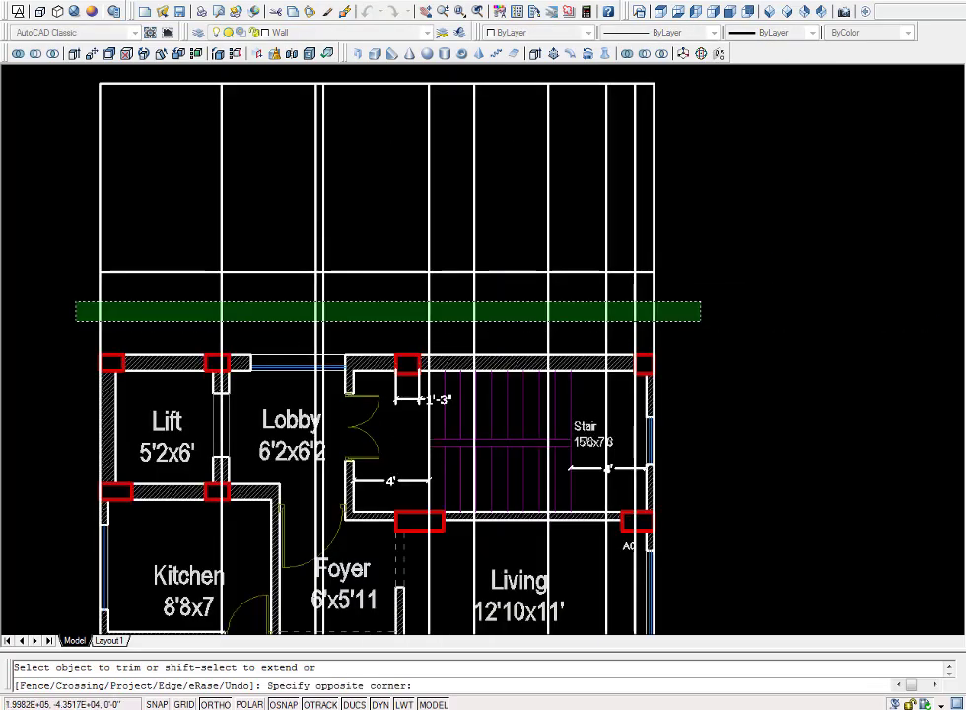
click(76, 322)
scroll(365, 301, down, 4)
scroll(498, 359, up, 2)
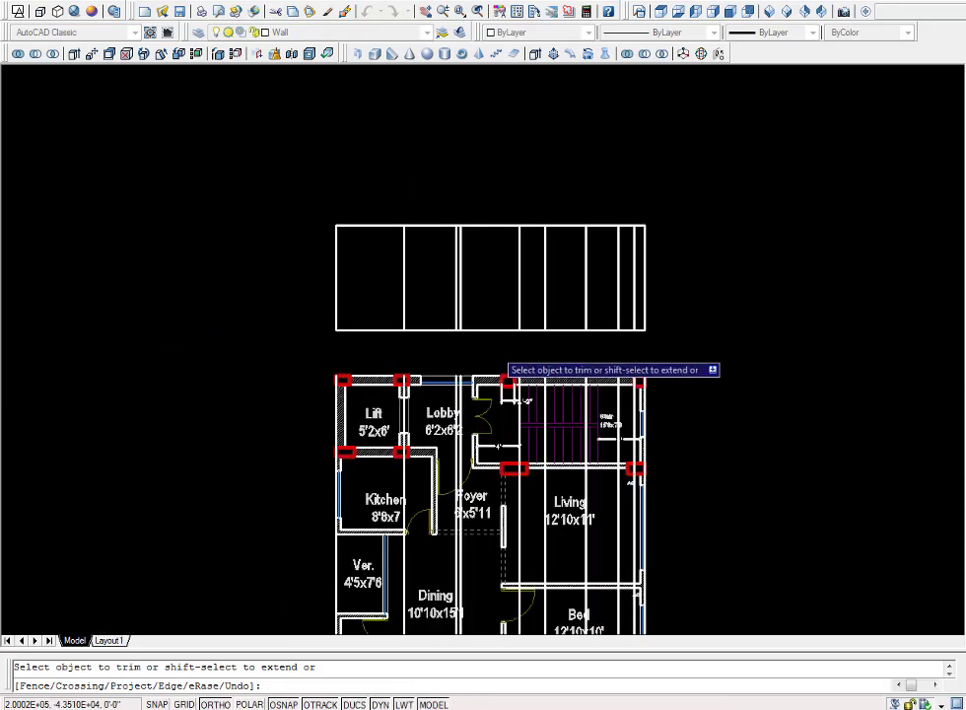
middle_drag(506, 382, 519, 331)
key(Escape)
scroll(534, 317, down, 4)
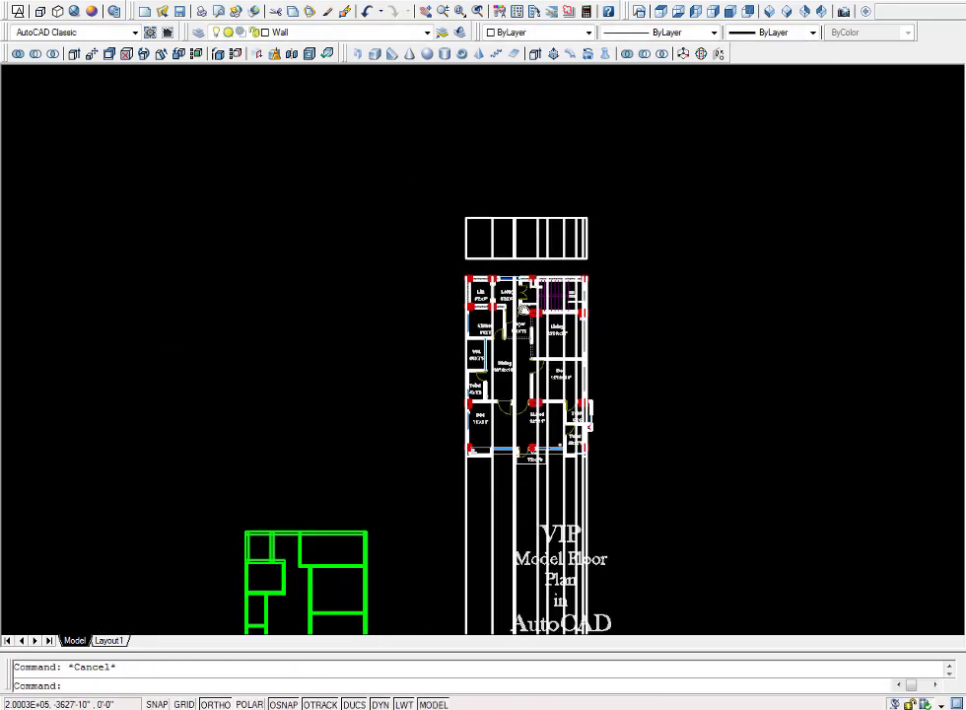
scroll(523, 305, up, 2)
scroll(519, 302, up, 3)
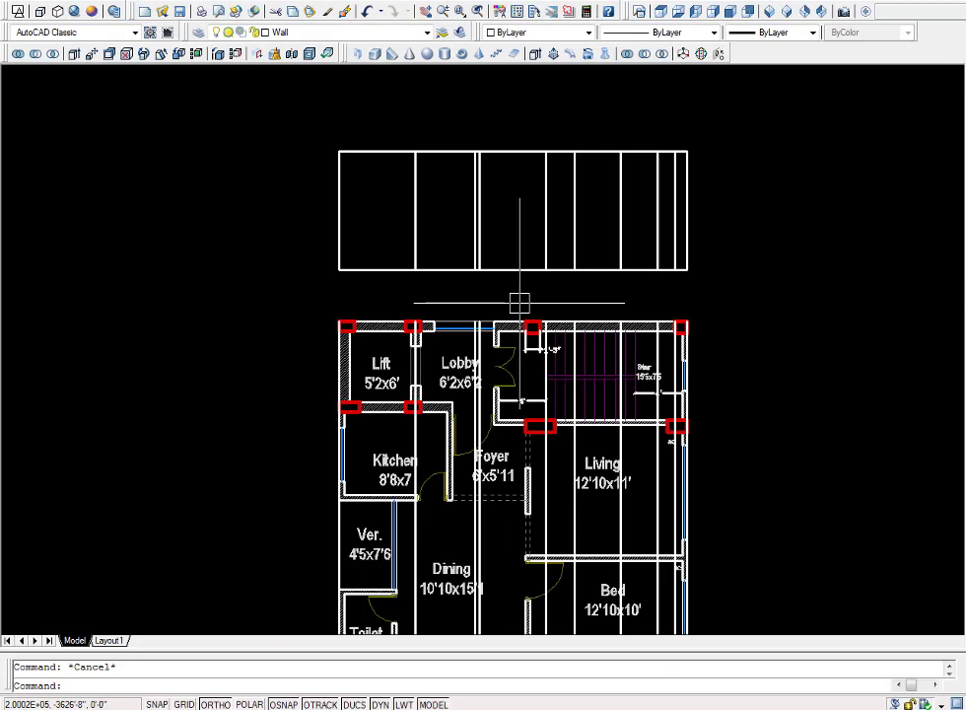
- Make Window the current layer and offset the frame's bottom line 2'6" upward
scroll(520, 303, down, 2)
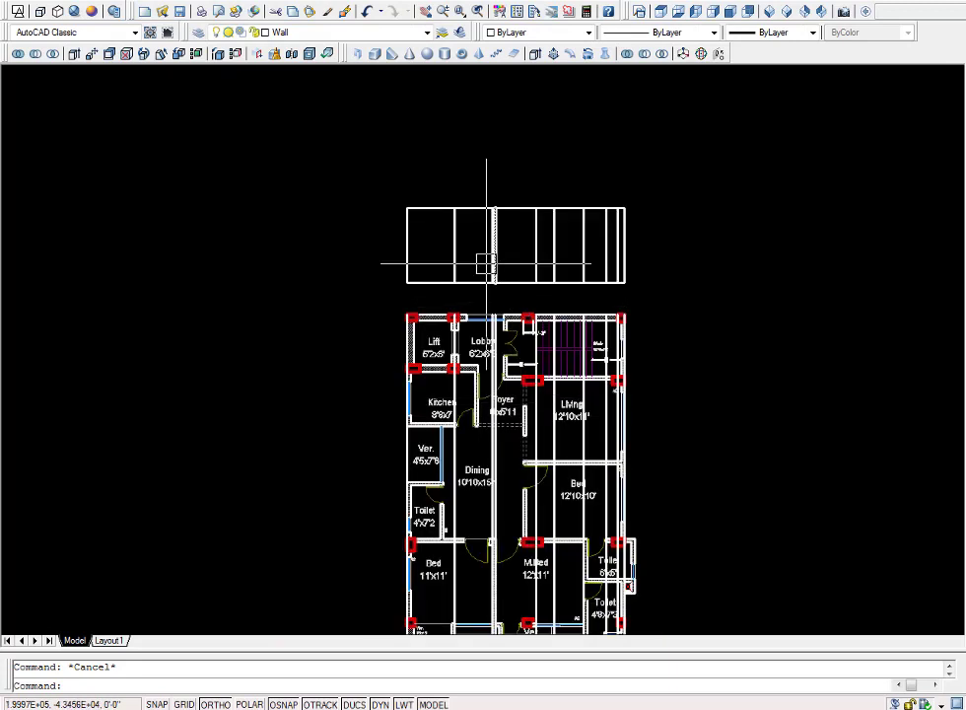
click(308, 37)
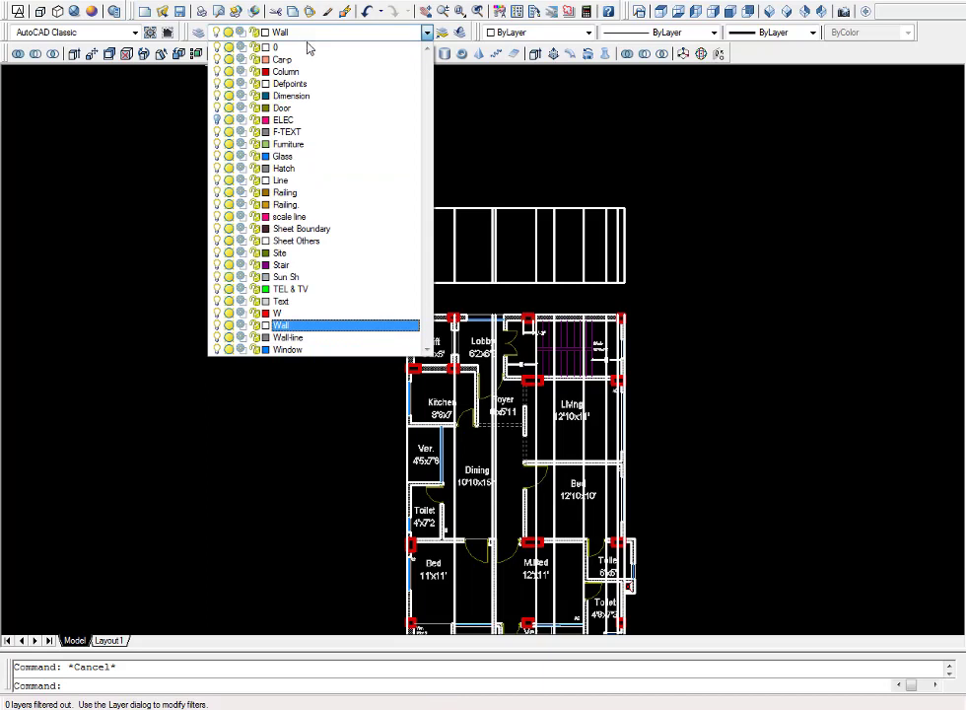
click(312, 350)
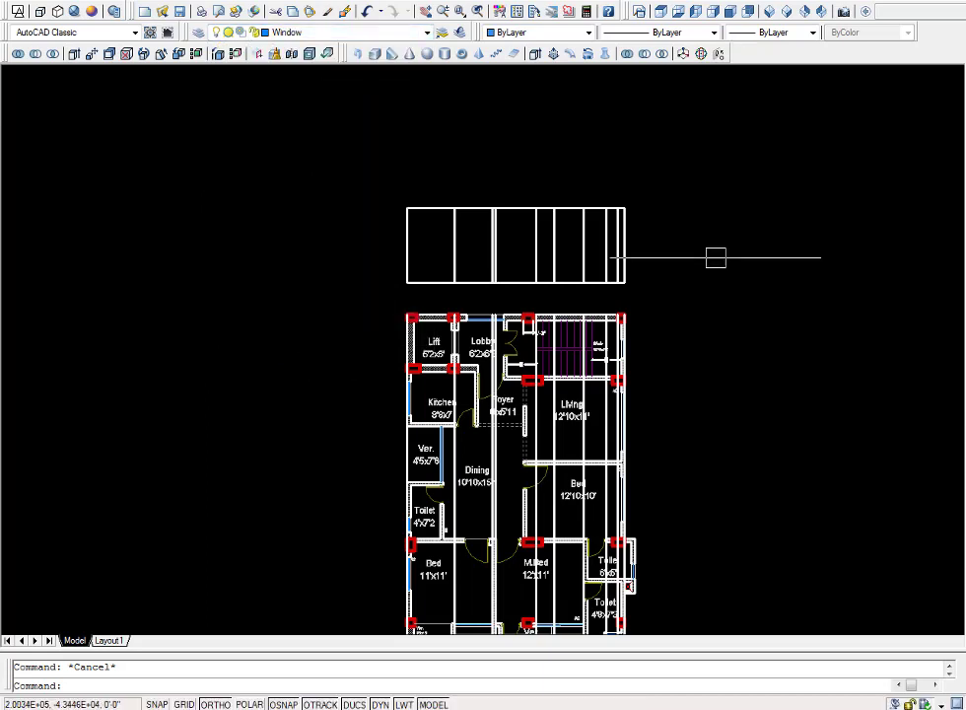
text(o)
key(Return)
text(2'6)
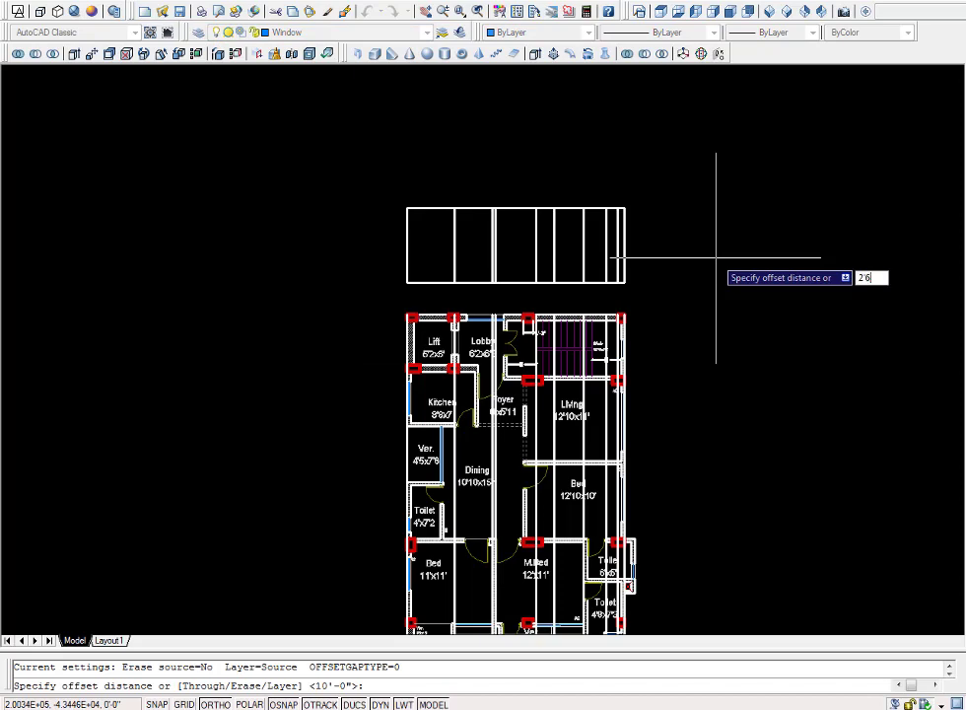
key(Return)
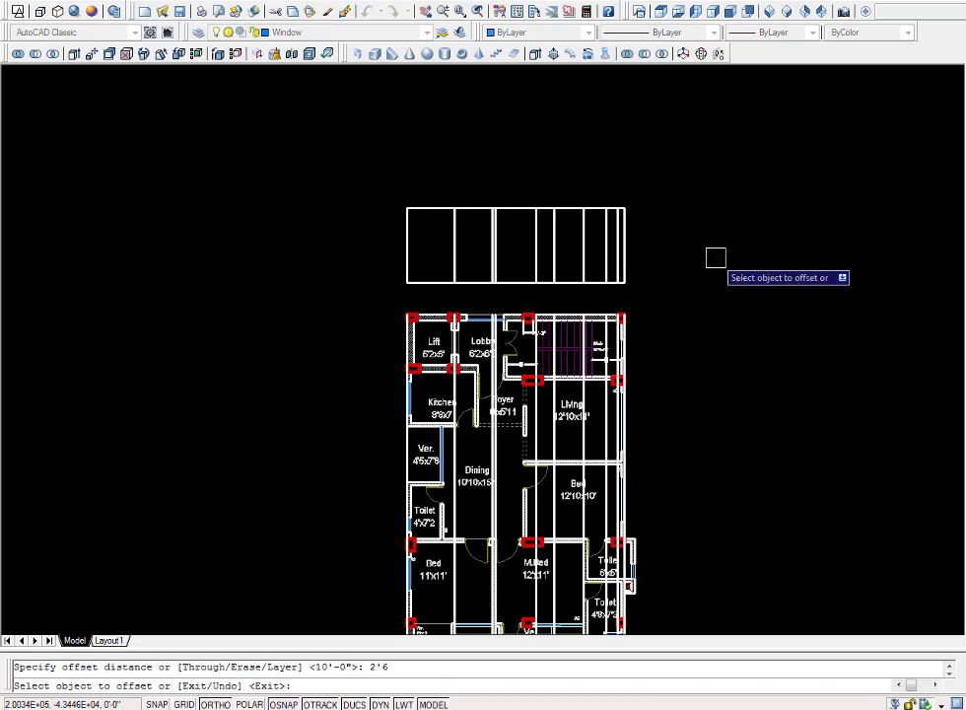
scroll(506, 287, up, 2)
scroll(507, 287, up, 2)
click(506, 280)
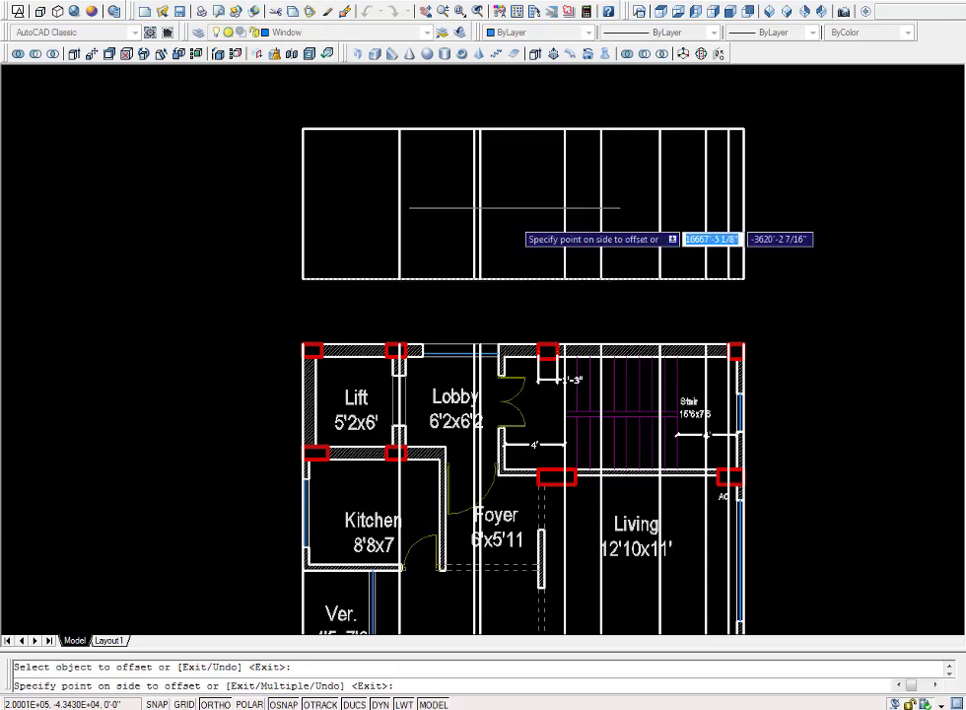
click(515, 208)
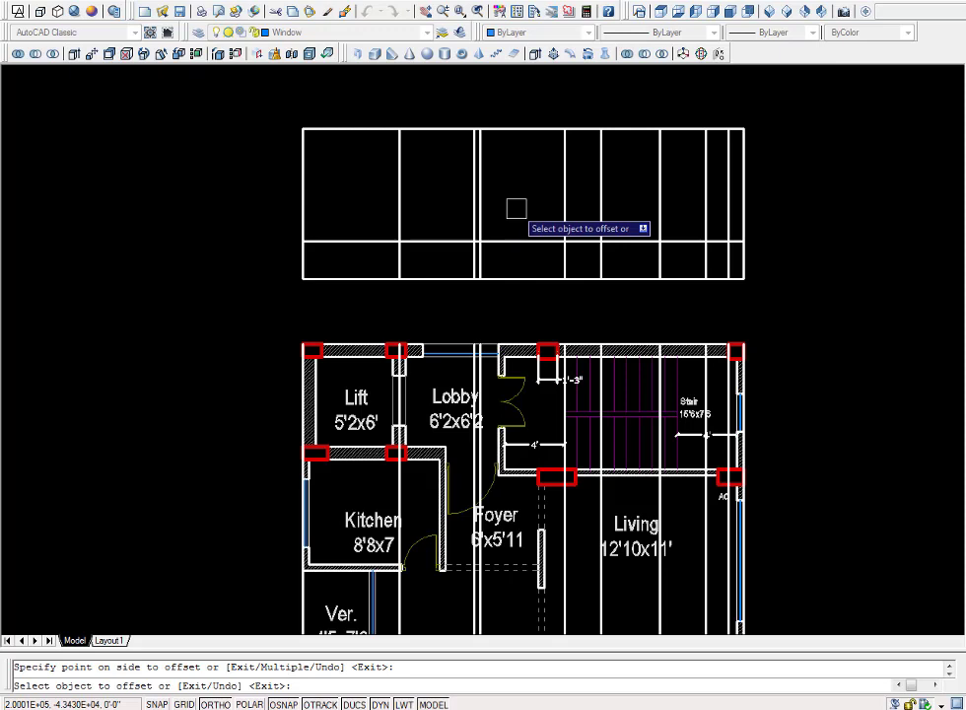
- Offset the 2'6" line a further 4'6" upward
key(Return)
key(Return)
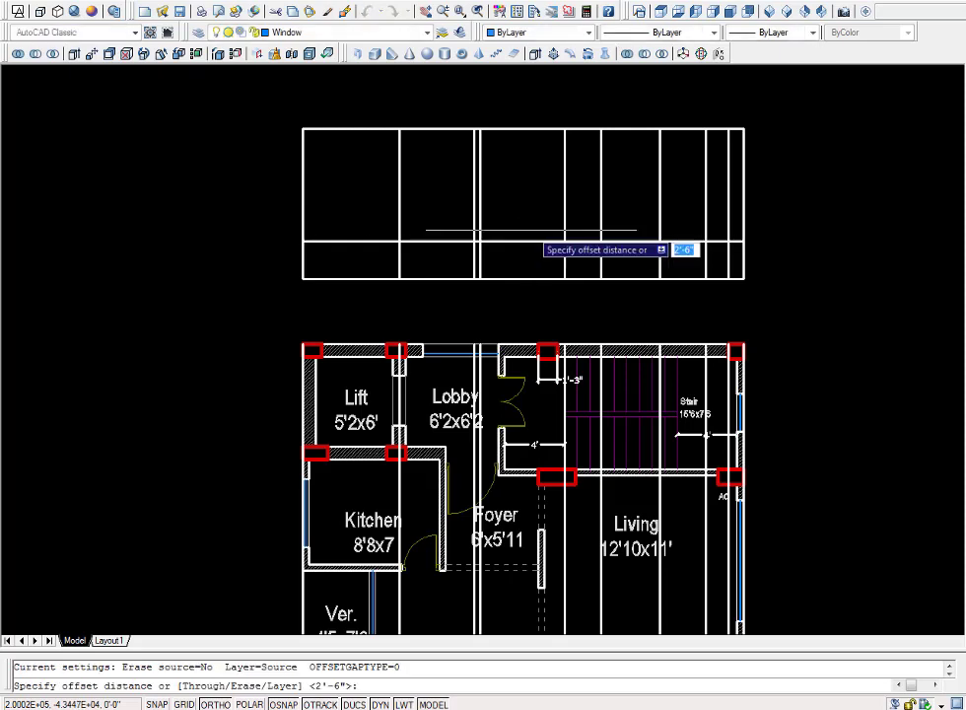
text(4)
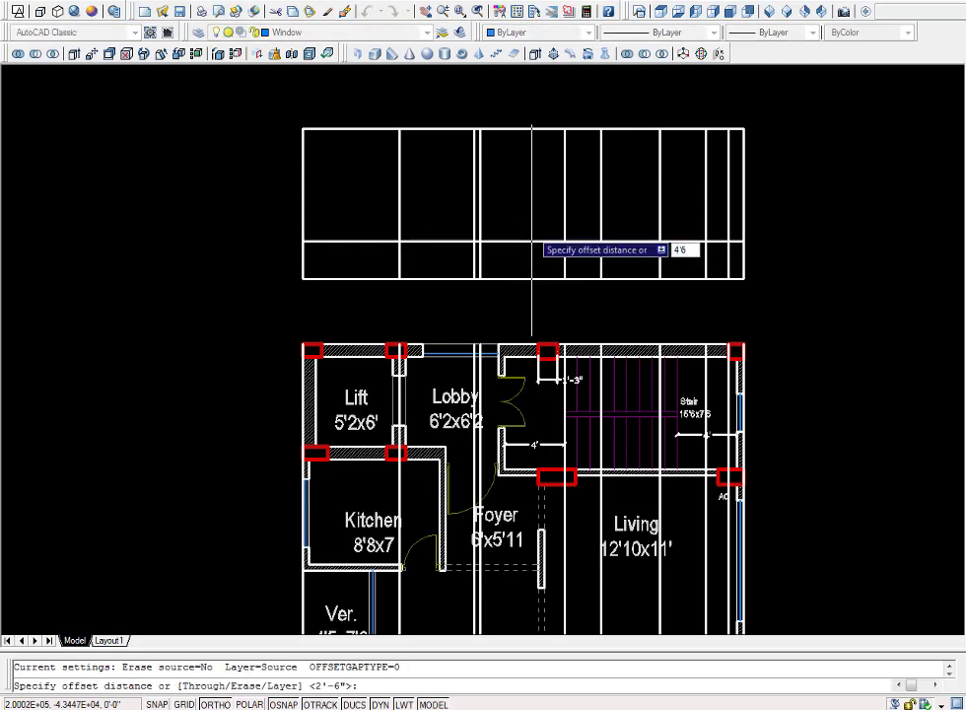
key(Return)
click(520, 239)
click(516, 183)
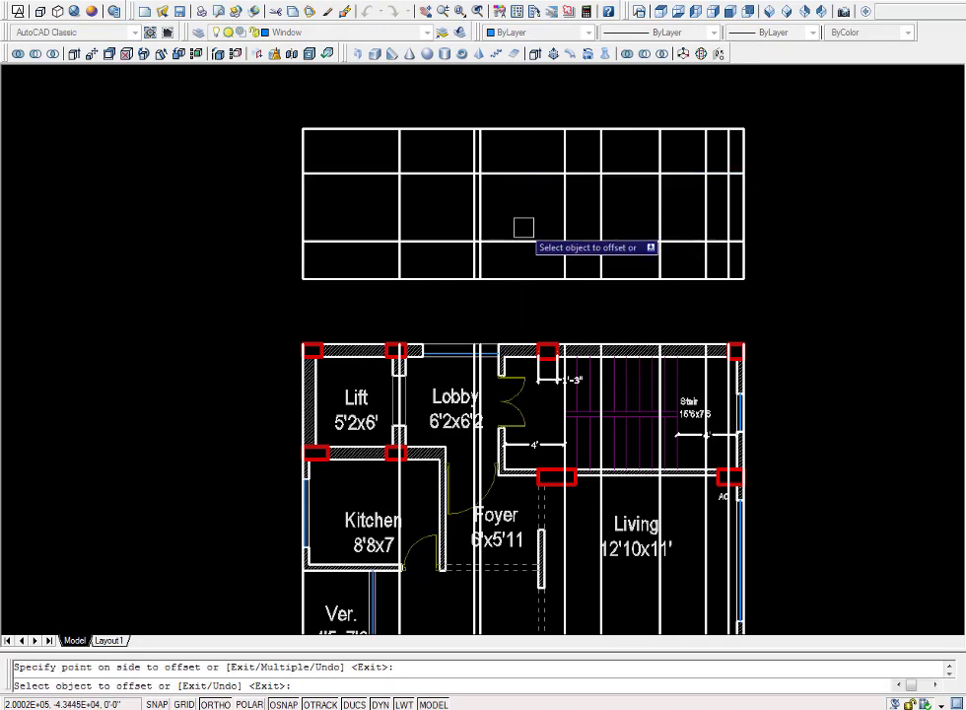
key(Escape)
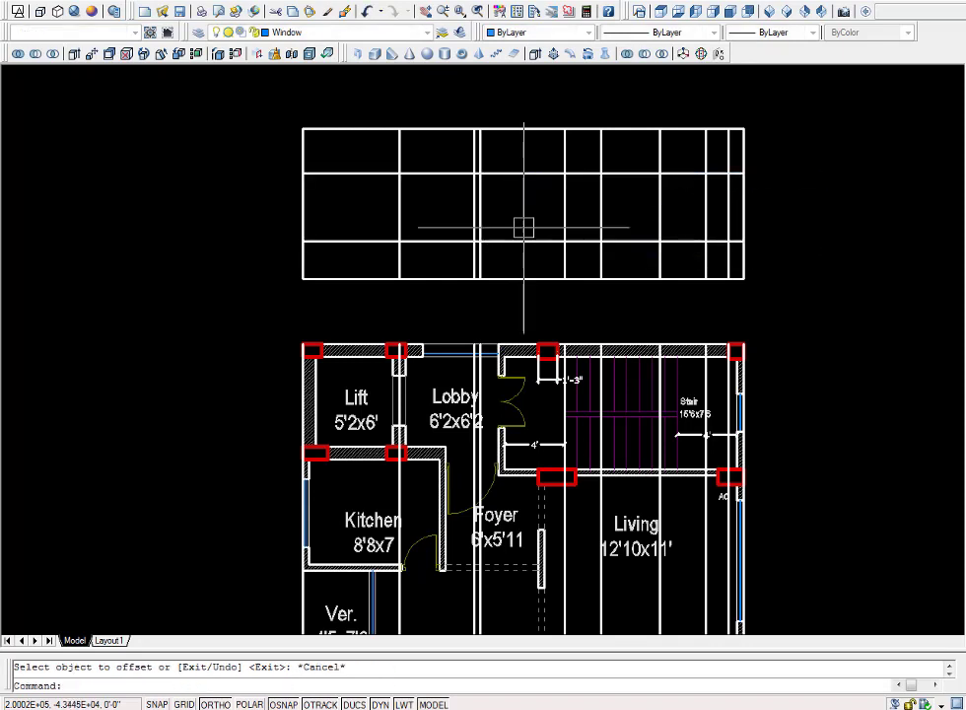
- Create a boundary polyline with BO by picking inside the second middle-row cell of the frame
scroll(523, 219, down, 2)
mouse_move(507, 241)
middle_down()
mouse_move(541, 283)
mouse_move(524, 287)
middle_up()
scroll(552, 266, up, 2)
text(bo)
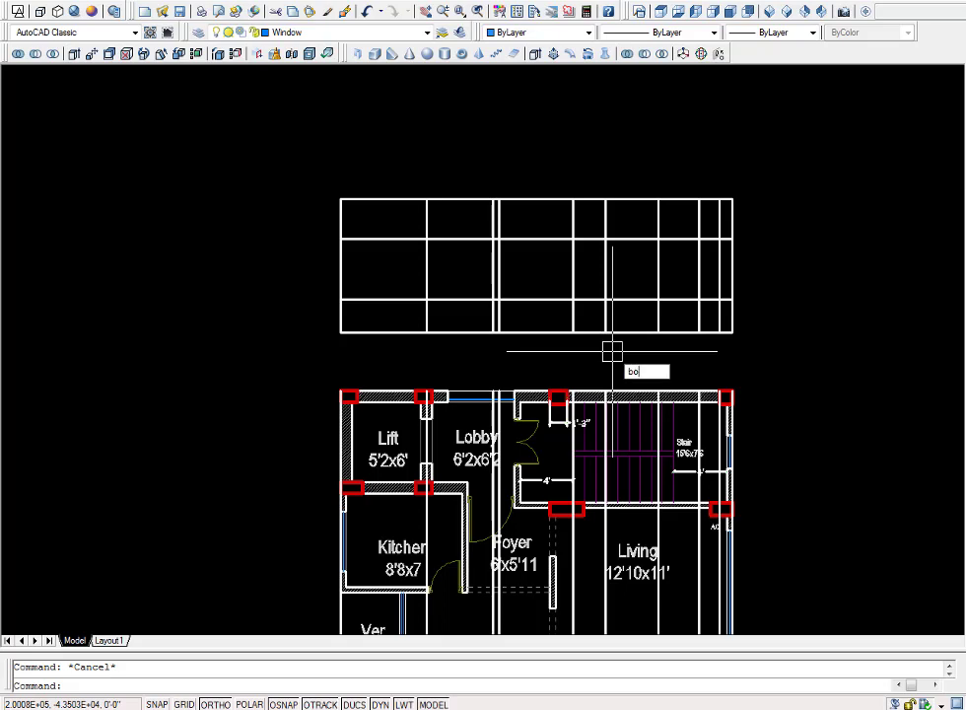
key(Return)
click(351, 144)
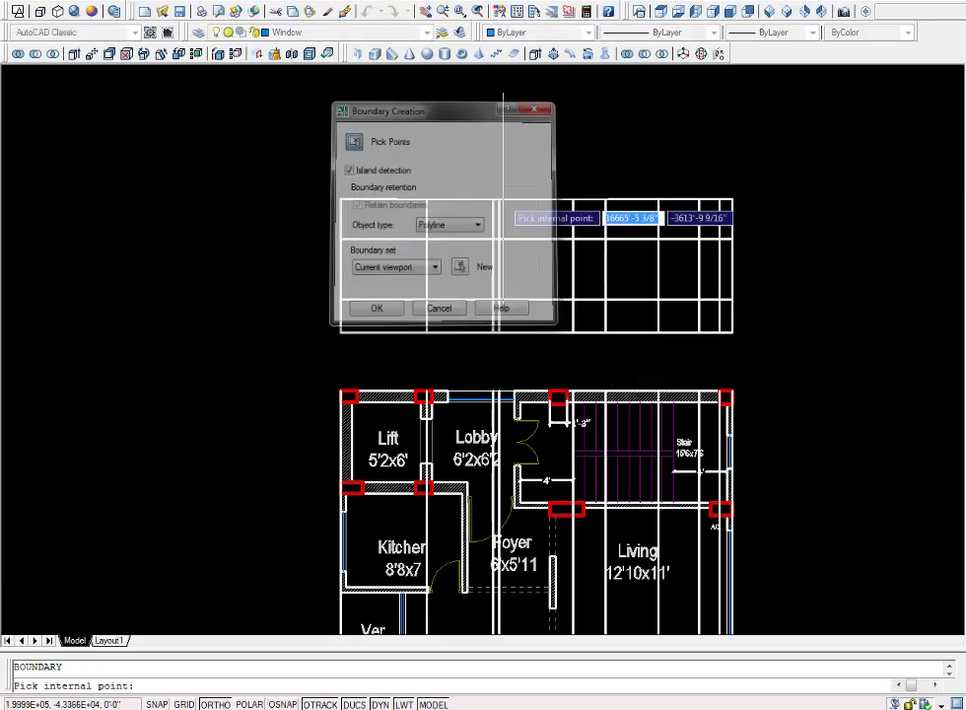
scroll(508, 209, down, 2)
scroll(487, 443, down, 2)
middle_drag(463, 528, 463, 466)
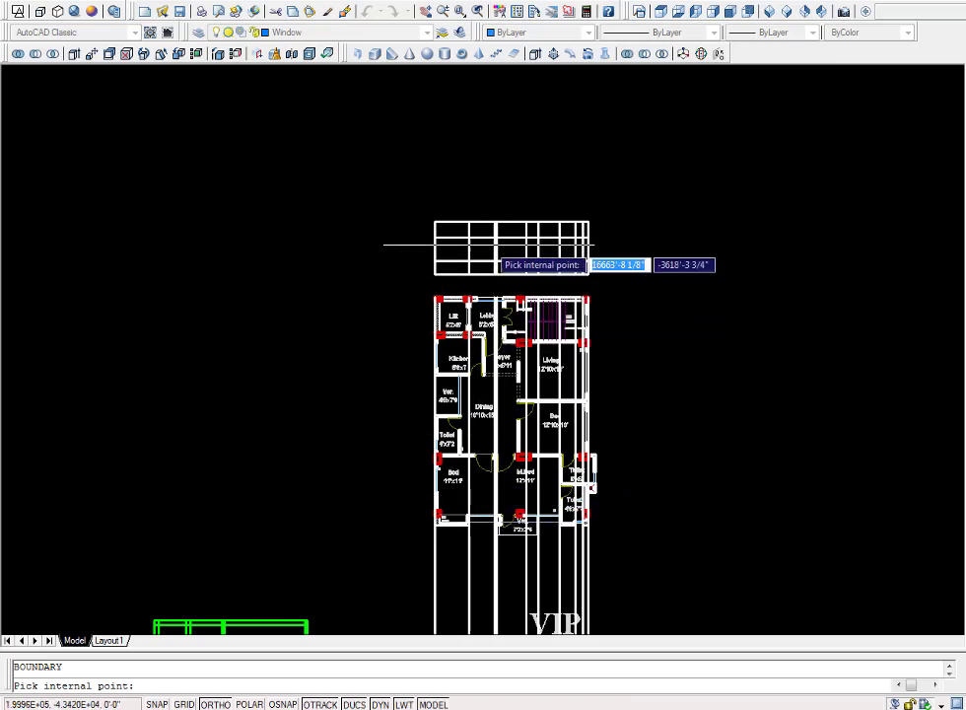
click(483, 247)
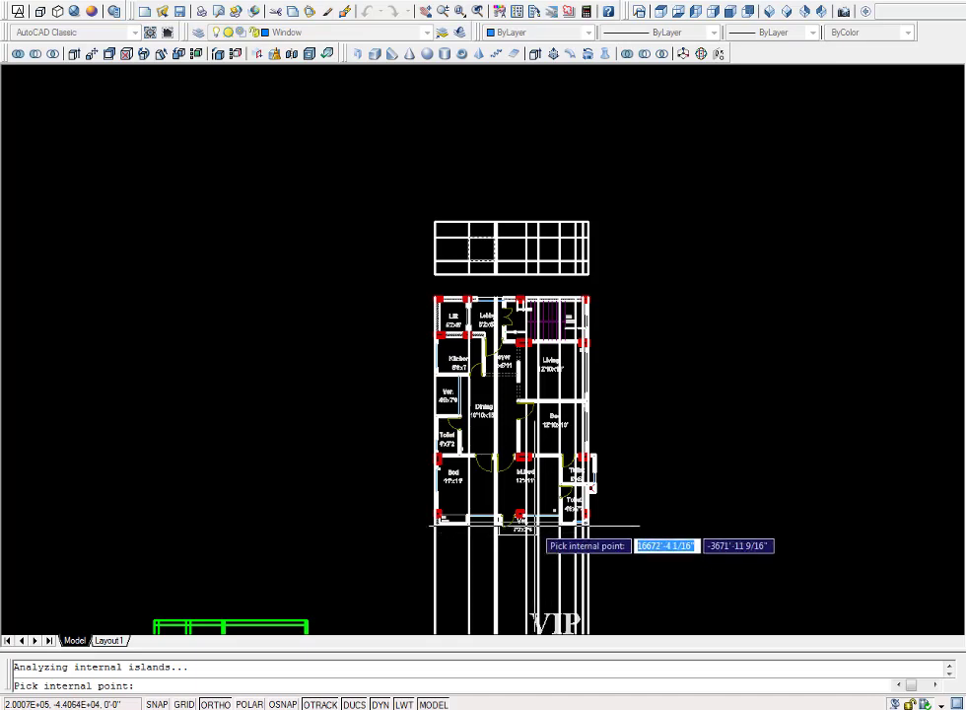
scroll(532, 542, up, 5)
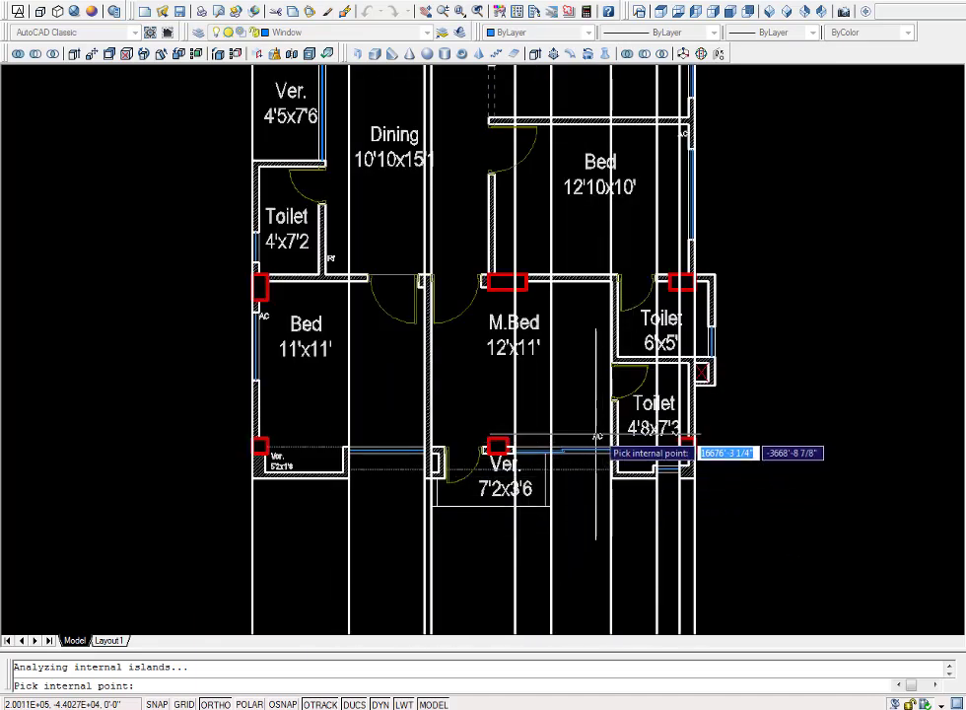
scroll(597, 431, down, 5)
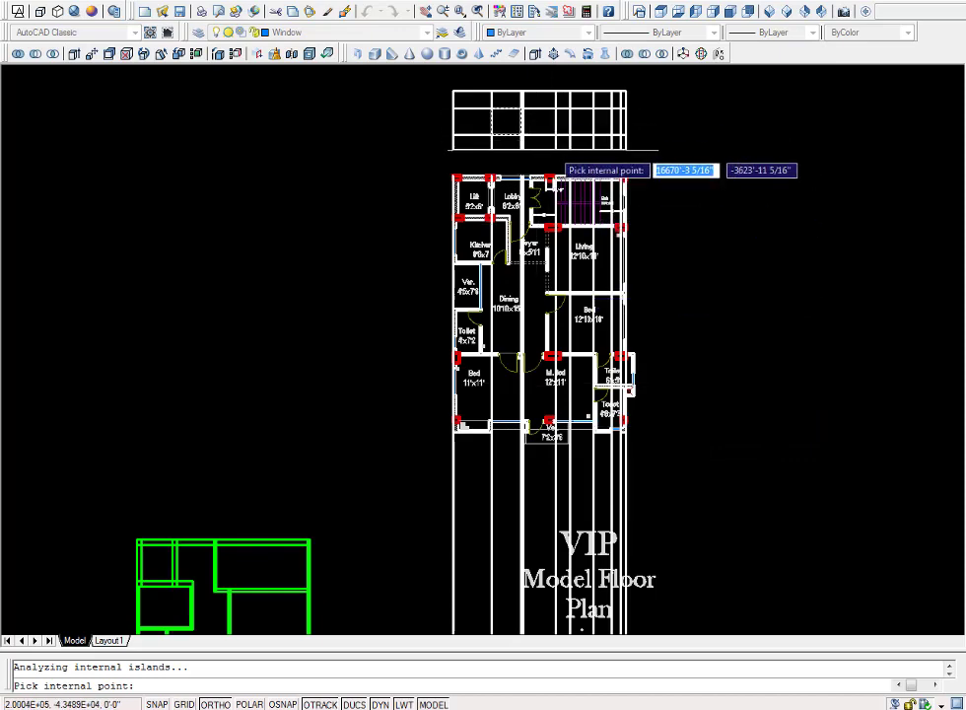
key(Return)
scroll(518, 119, up, 6)
middle_drag(494, 219, 562, 347)
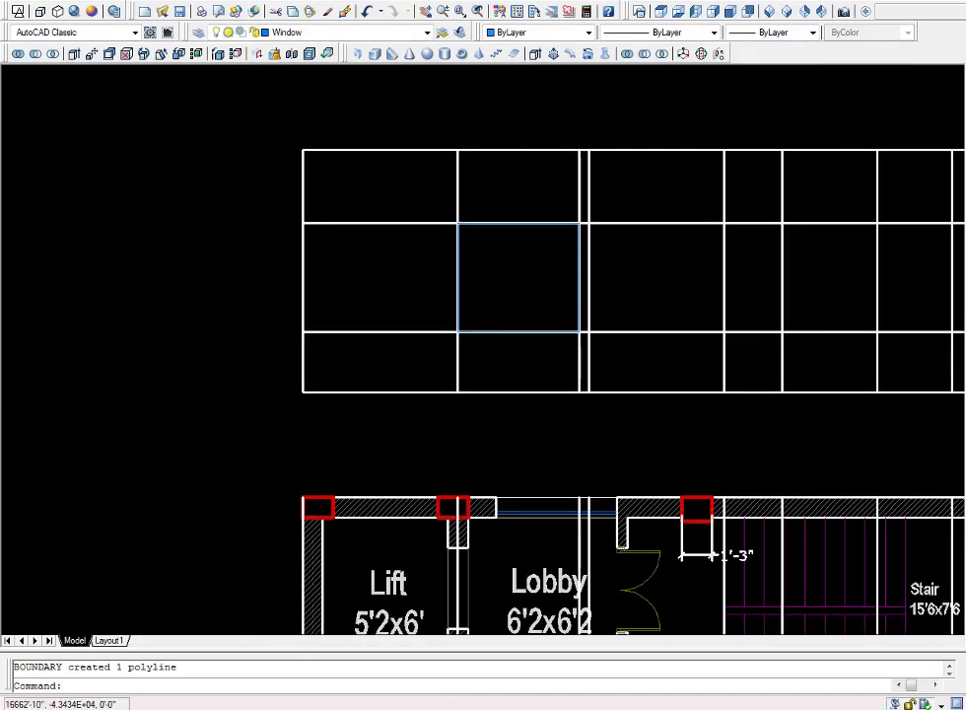
scroll(517, 232, up, 3)
- Run TRIM on the elevation grid lines and zoom out to compare them with the plan
scroll(525, 248, down, 6)
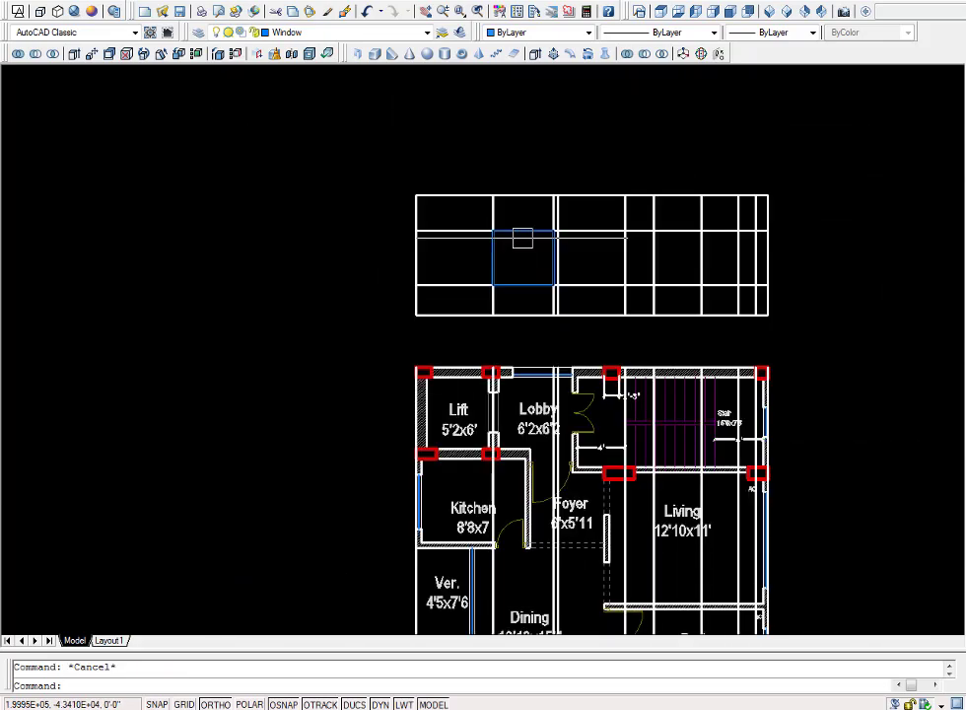
middle_drag(550, 249, 545, 198)
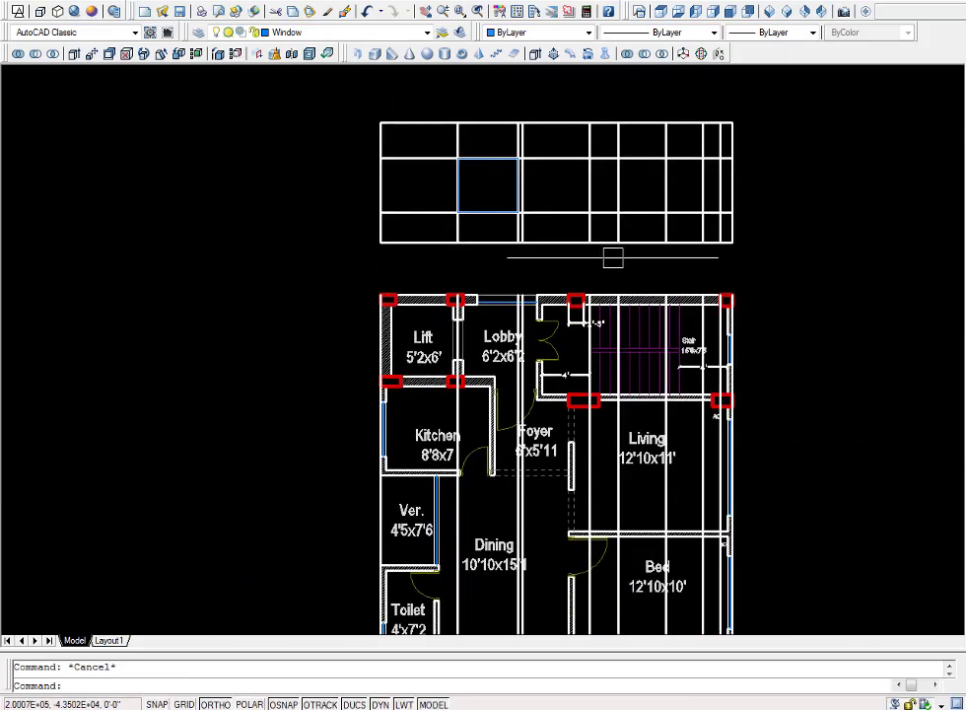
text(tr)
key(Return)
key(Return)
scroll(611, 251, down, 2)
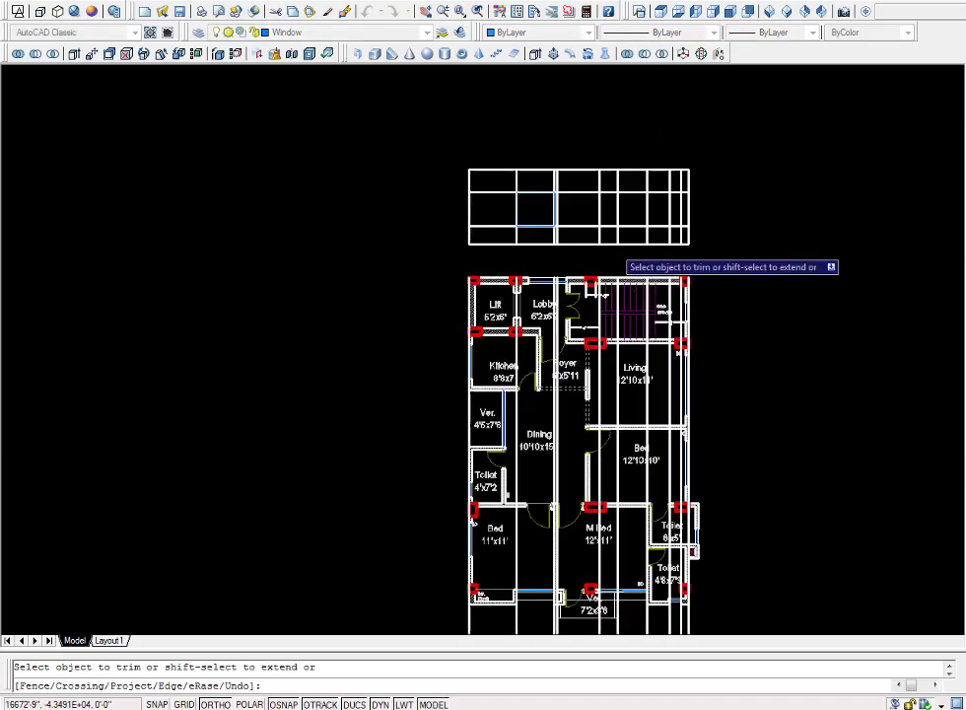
scroll(609, 515, down, 2)
scroll(609, 461, up, 3)
scroll(618, 476, up, 3)
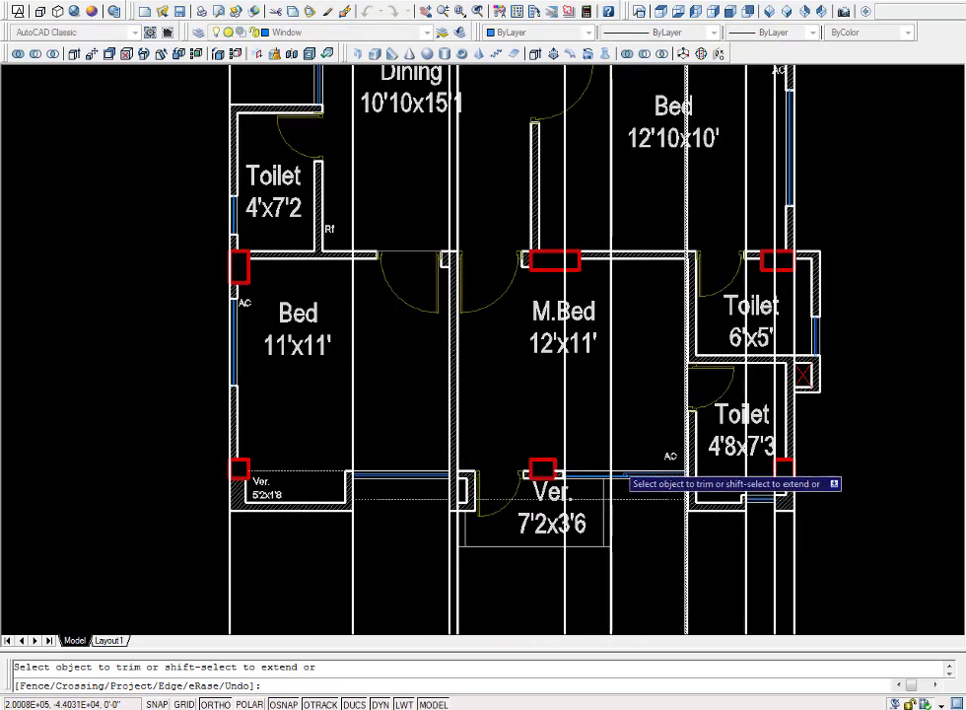
scroll(631, 340, down, 4)
middle_drag(621, 237, 592, 476)
middle_drag(617, 160, 619, 209)
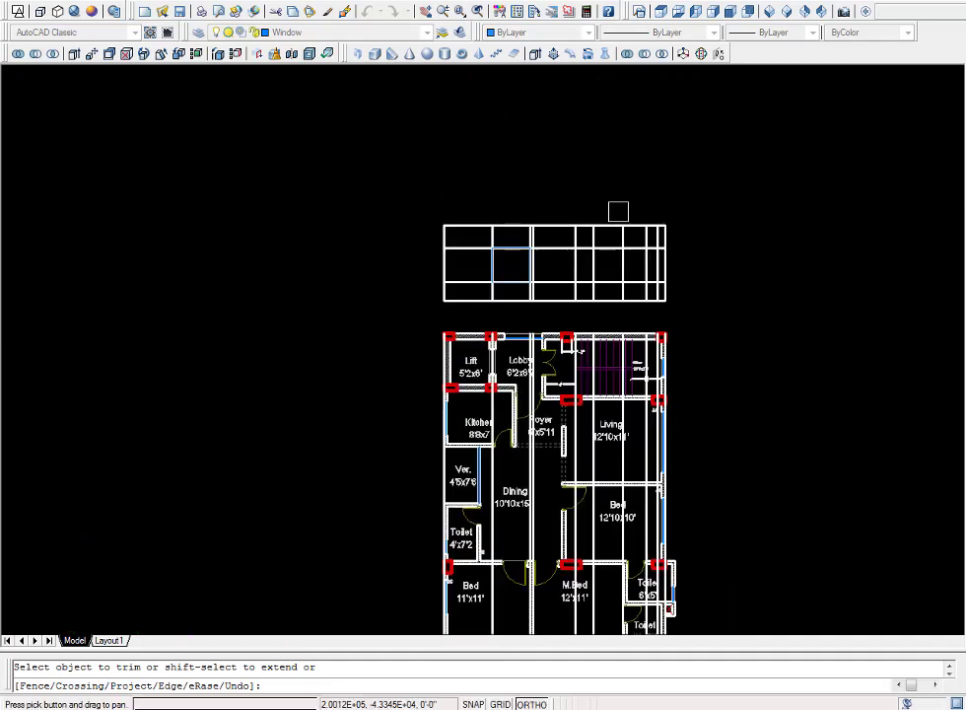
scroll(599, 264, up, 2)
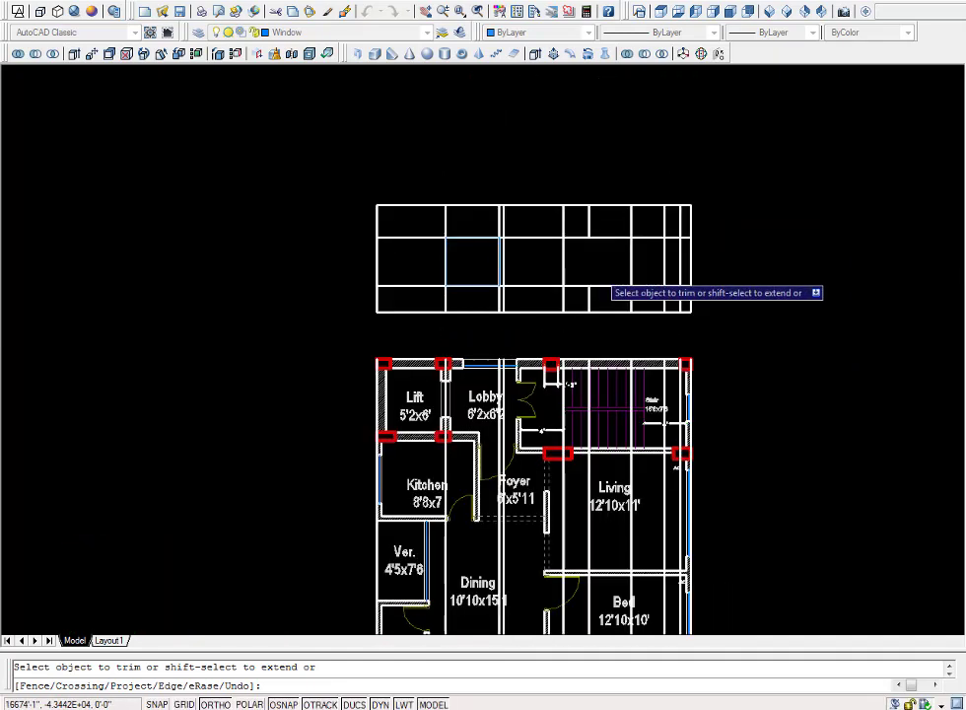
scroll(604, 274, up, 2)
key(Escape)
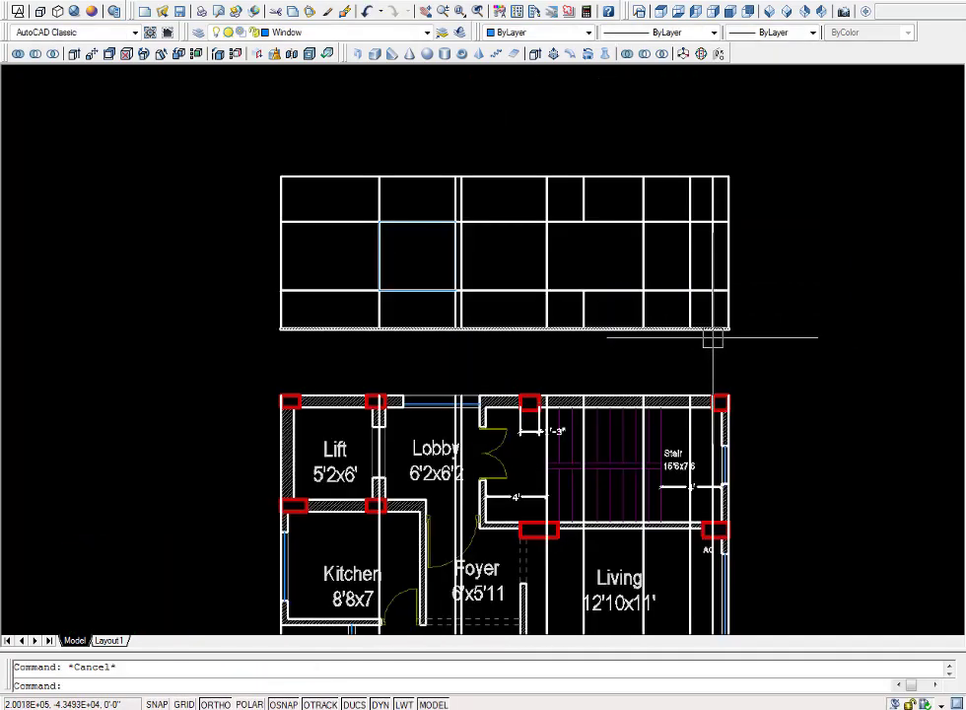
text(bo)
- Create a boundary around the right window cell with BO
key(Return)
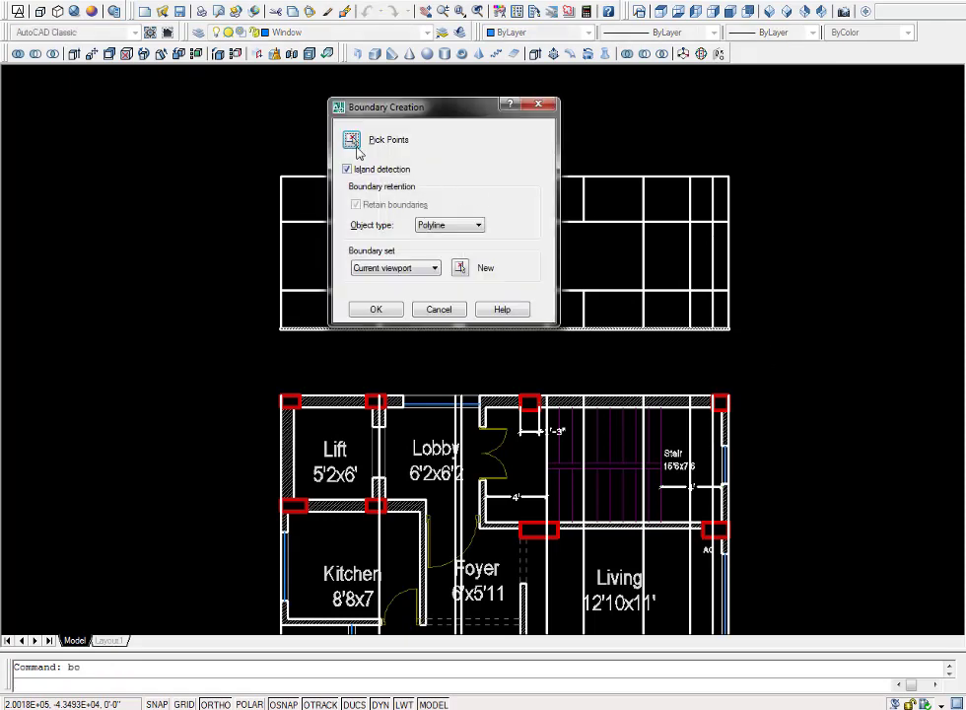
click(352, 139)
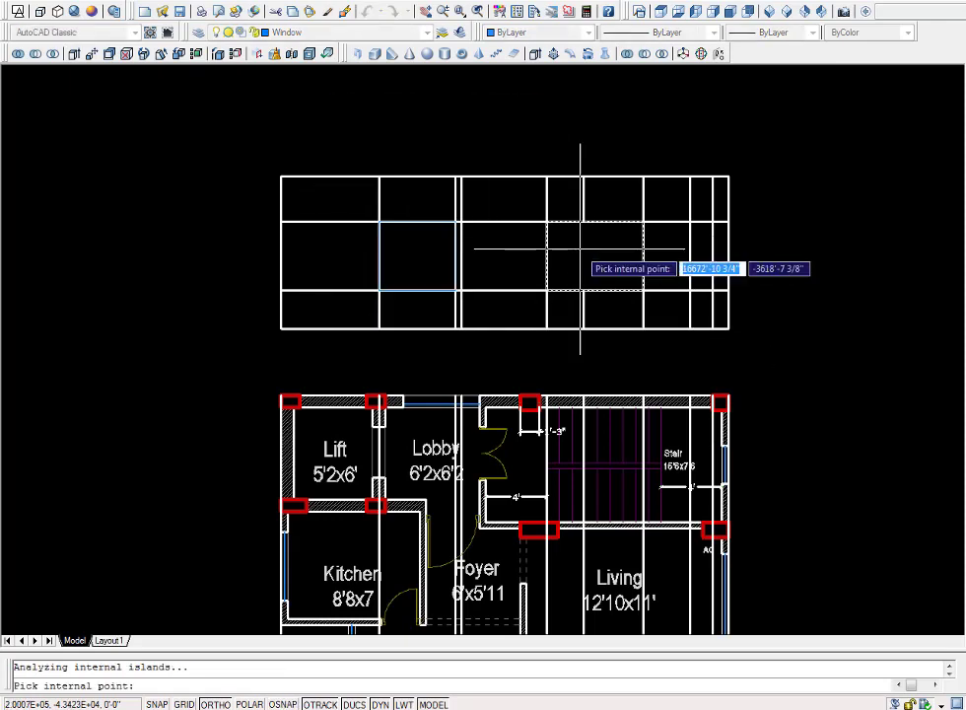
key(Escape)
text(o)
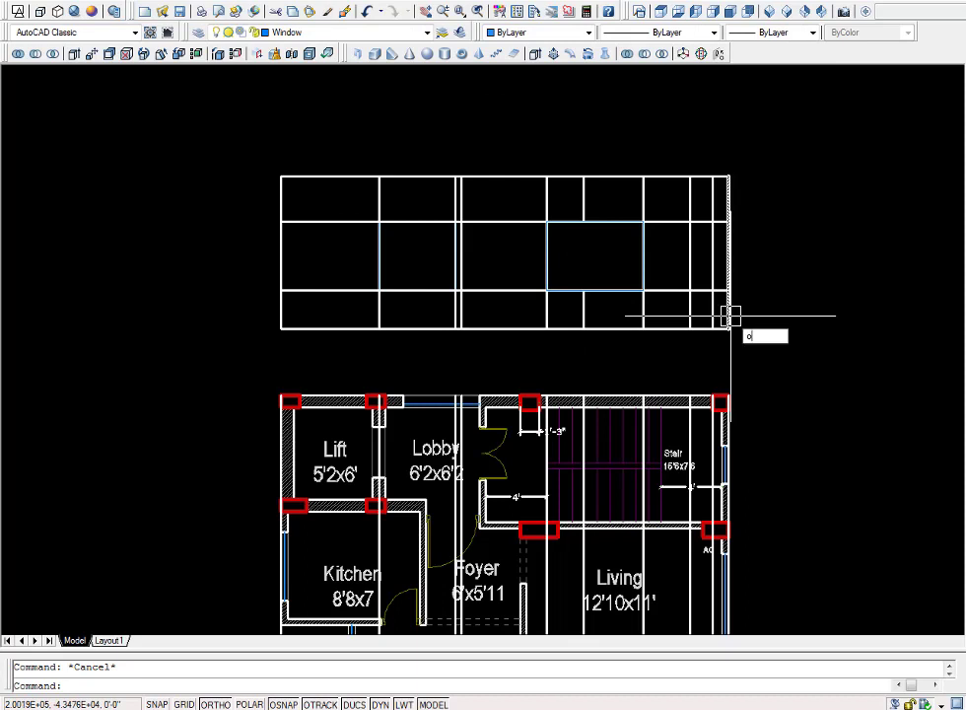
- Offset both window boundaries 2 inward
key(Return)
text(2)
key(Return)
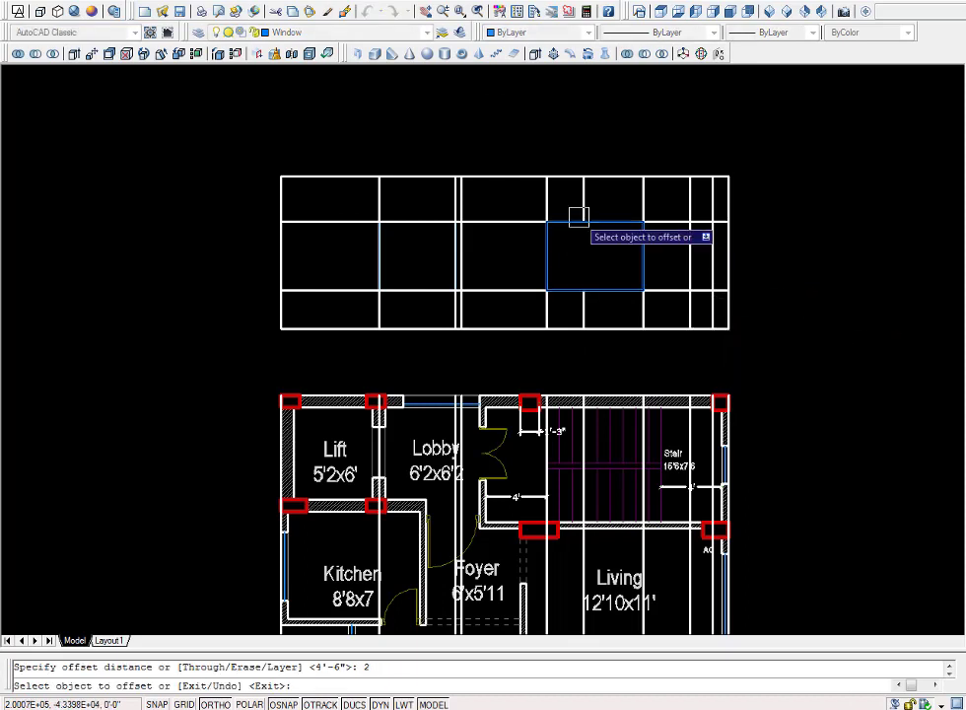
click(573, 222)
click(574, 246)
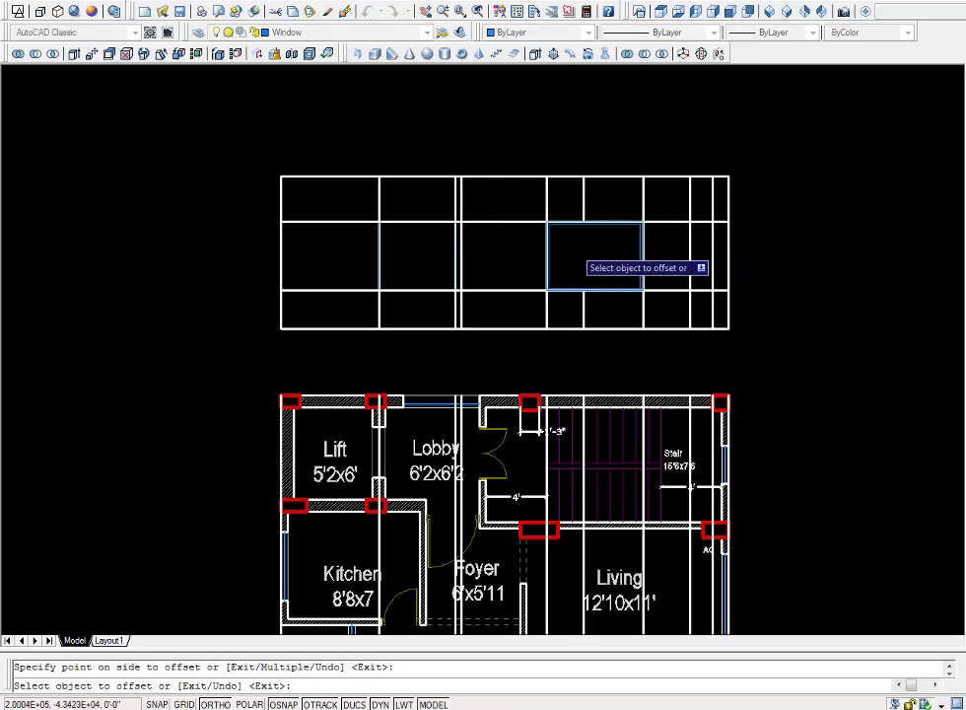
click(380, 225)
click(399, 249)
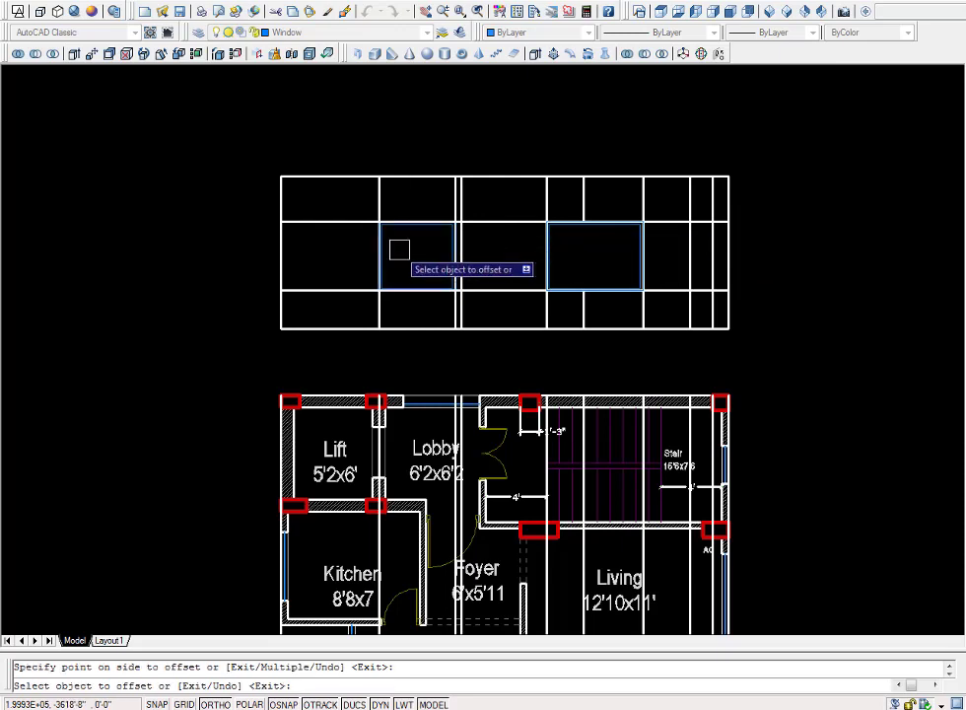
scroll(399, 249, up, 3)
key(Escape)
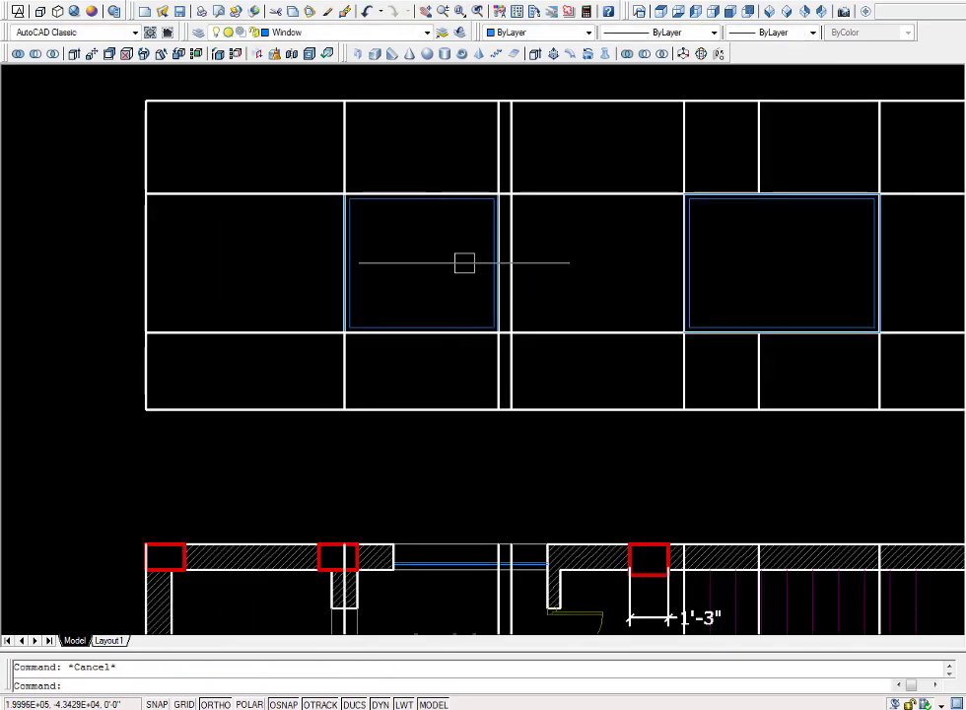
text(l)
- Draw a vertical centre line through the left window and offset it 1 to the side
key(Return)
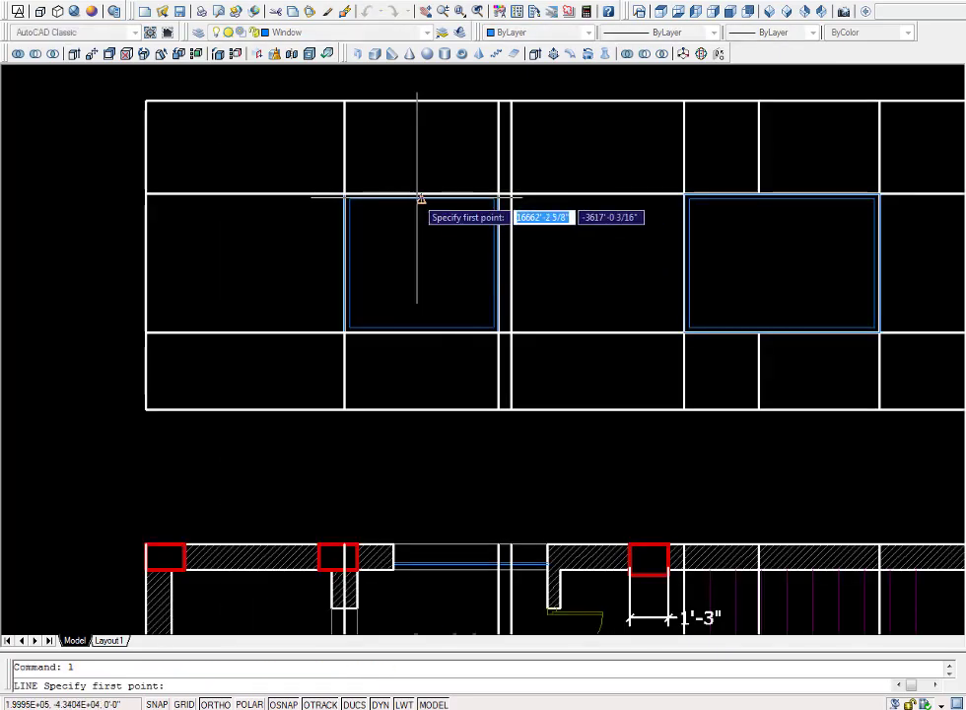
click(421, 196)
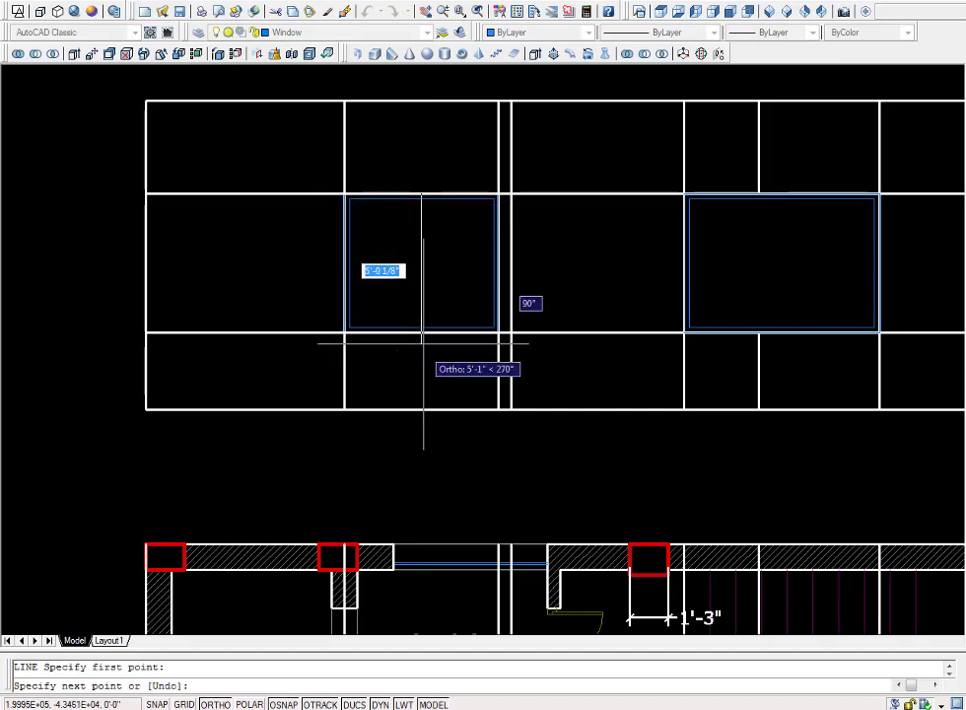
click(421, 332)
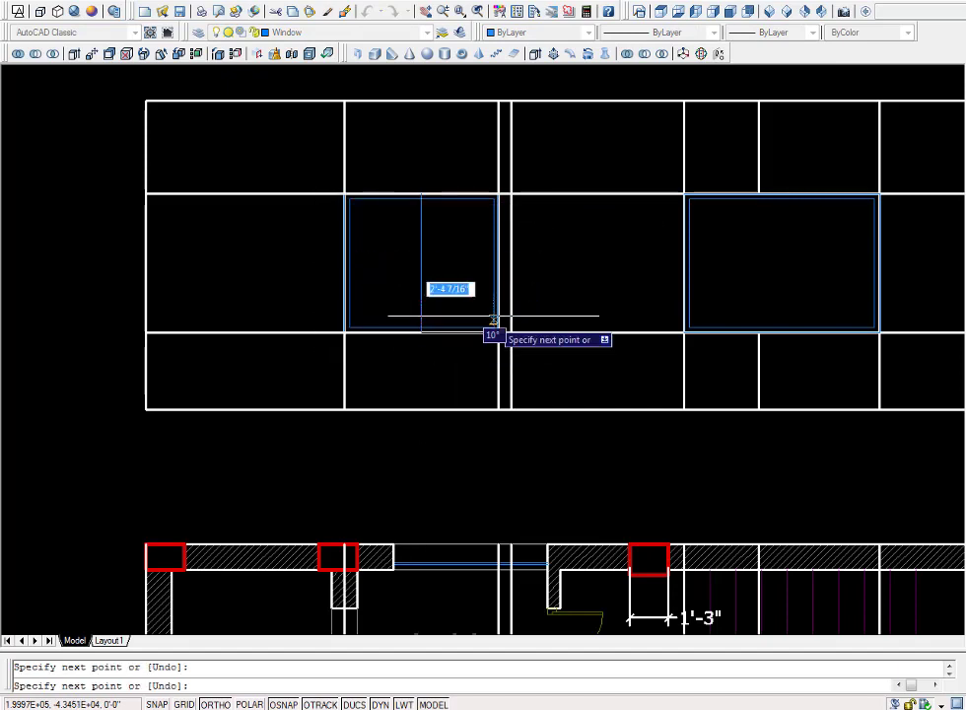
key(Escape)
text(o)
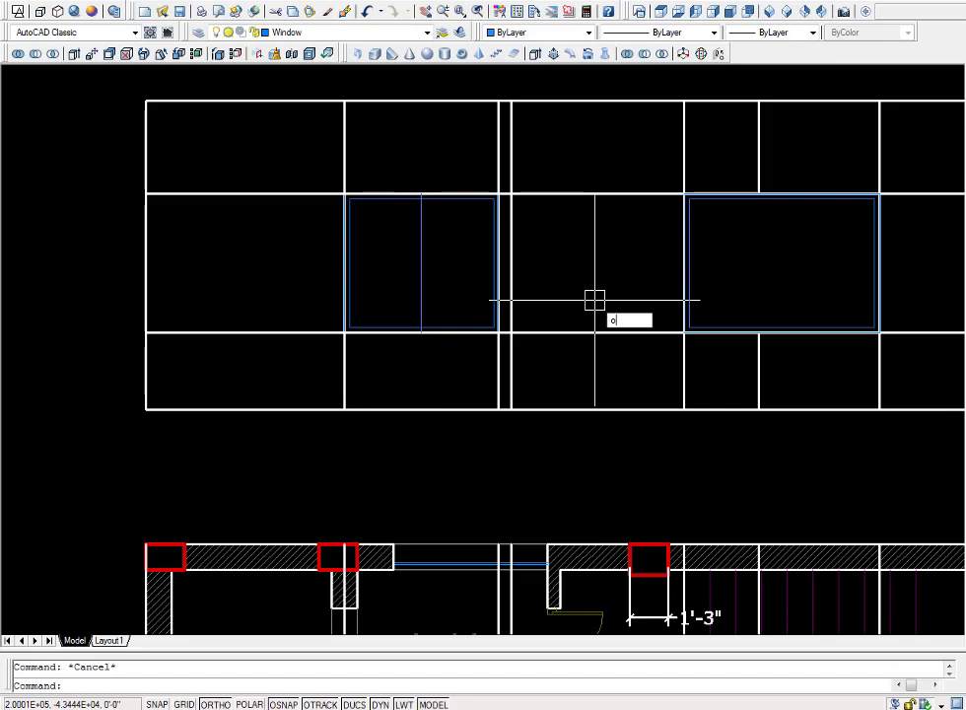
key(Return)
text(1)
key(Return)
click(421, 252)
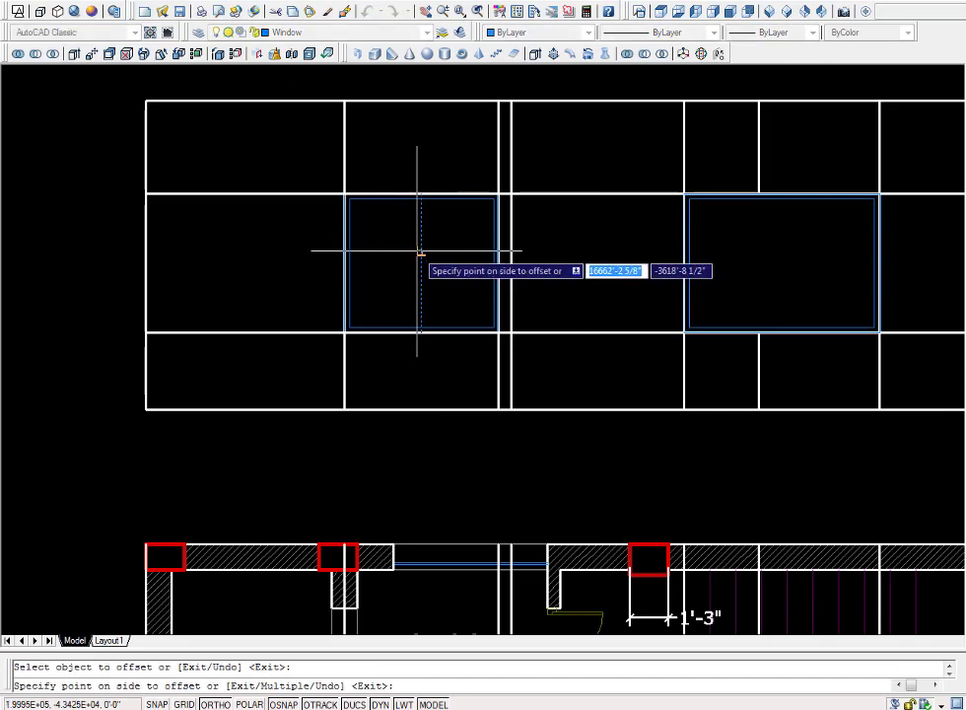
click(416, 252)
scroll(429, 258, up, 5)
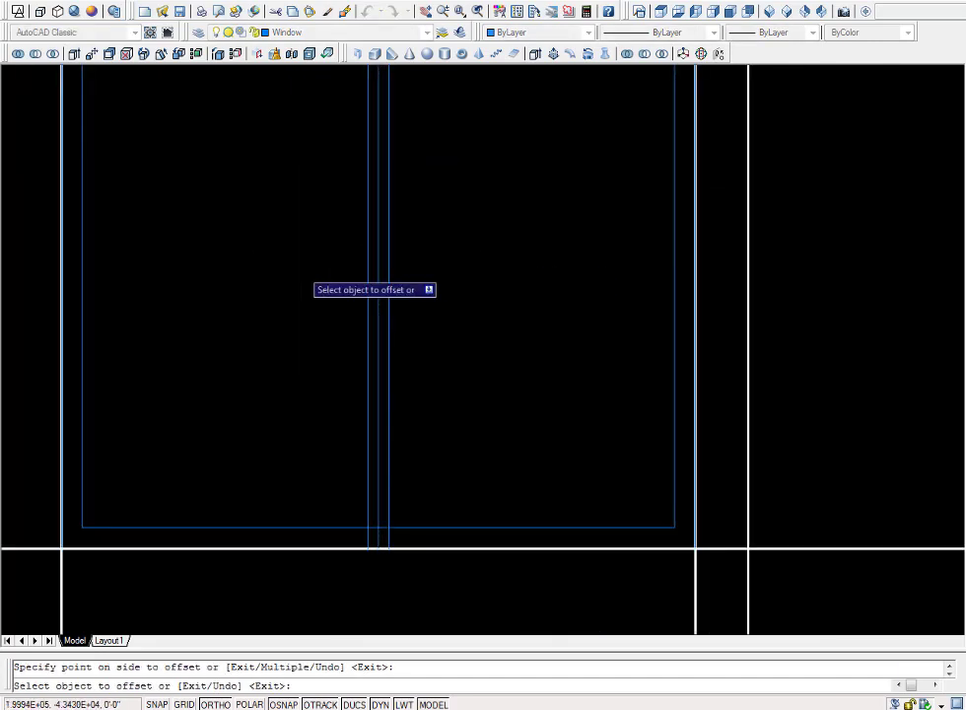
scroll(521, 257, down, 5)
middle_drag(839, 258, 463, 264)
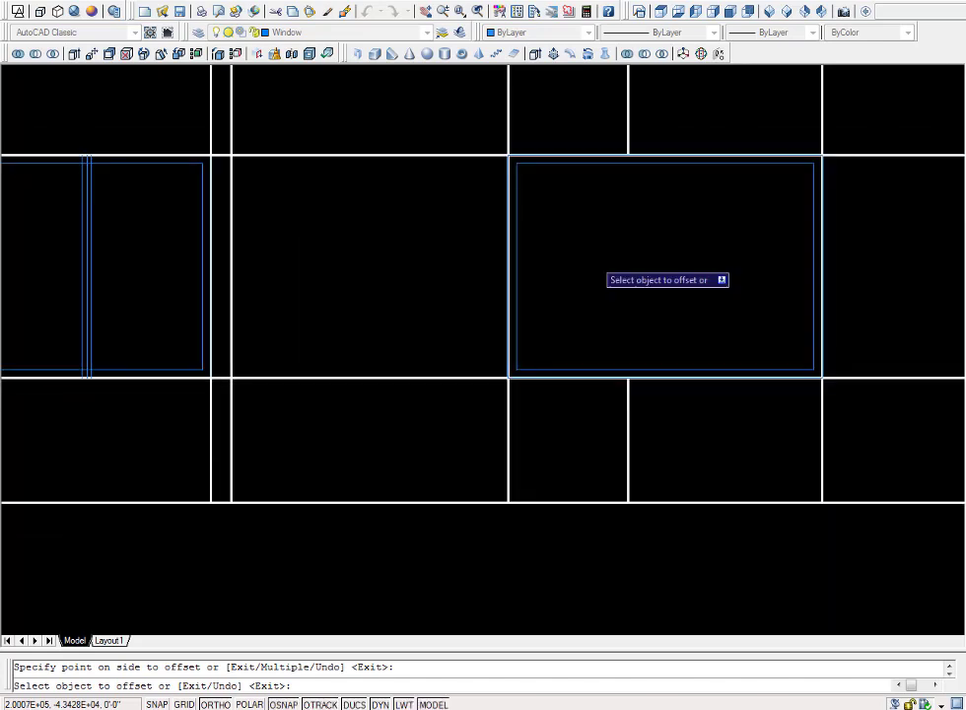
key(Escape)
- Draw the right window's centre line, offset it 1, and delete the original line
key(Return)
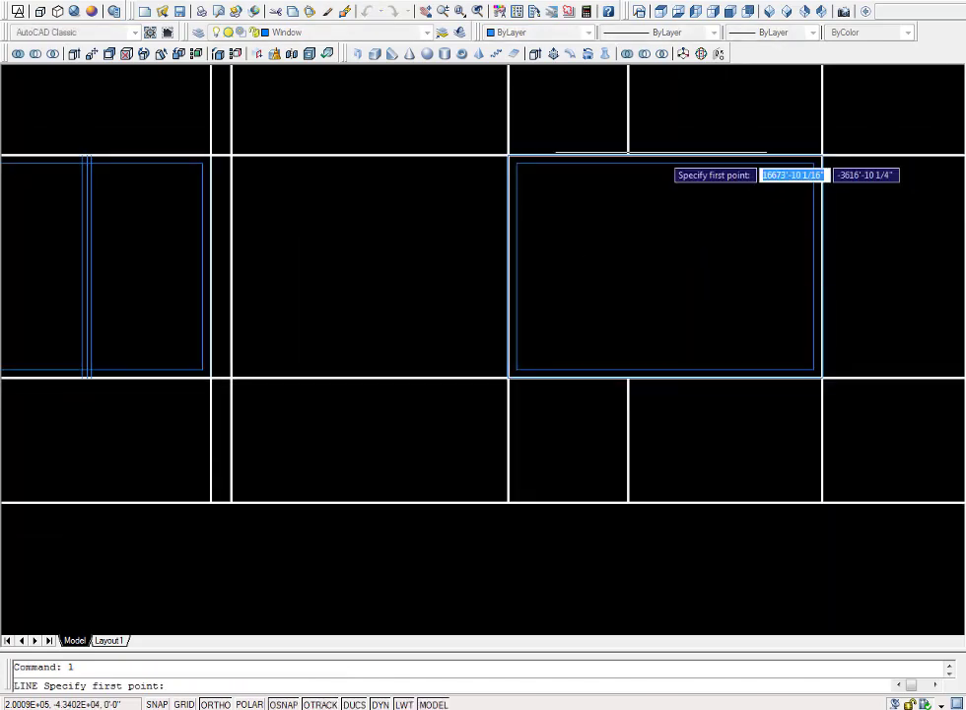
click(665, 155)
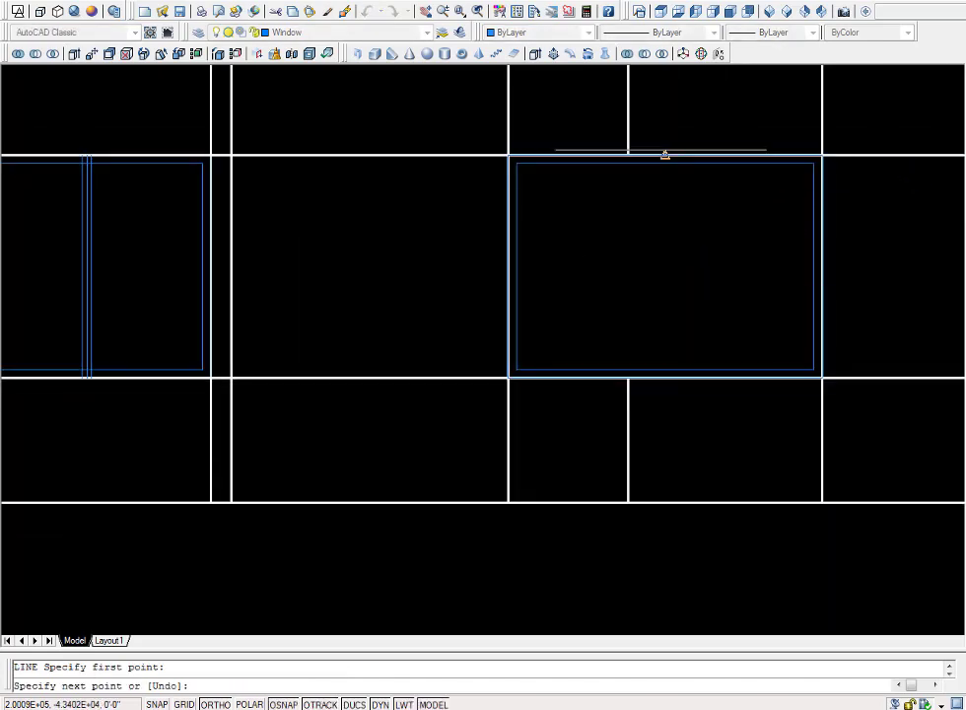
click(664, 377)
key(Return)
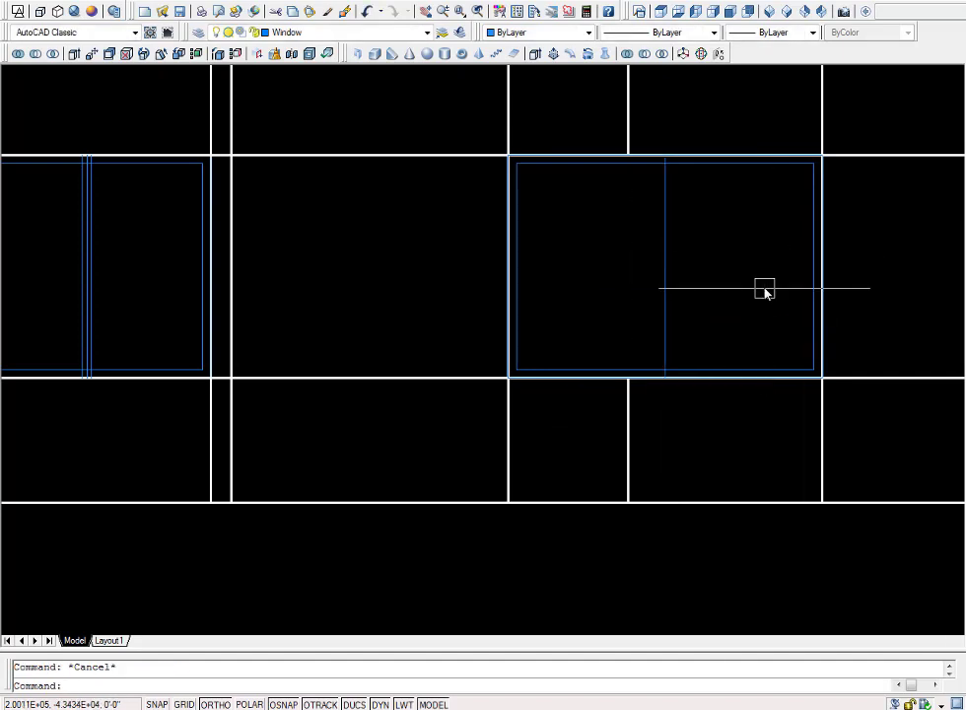
text(o)
key(Return)
text(1)
key(Return)
click(664, 281)
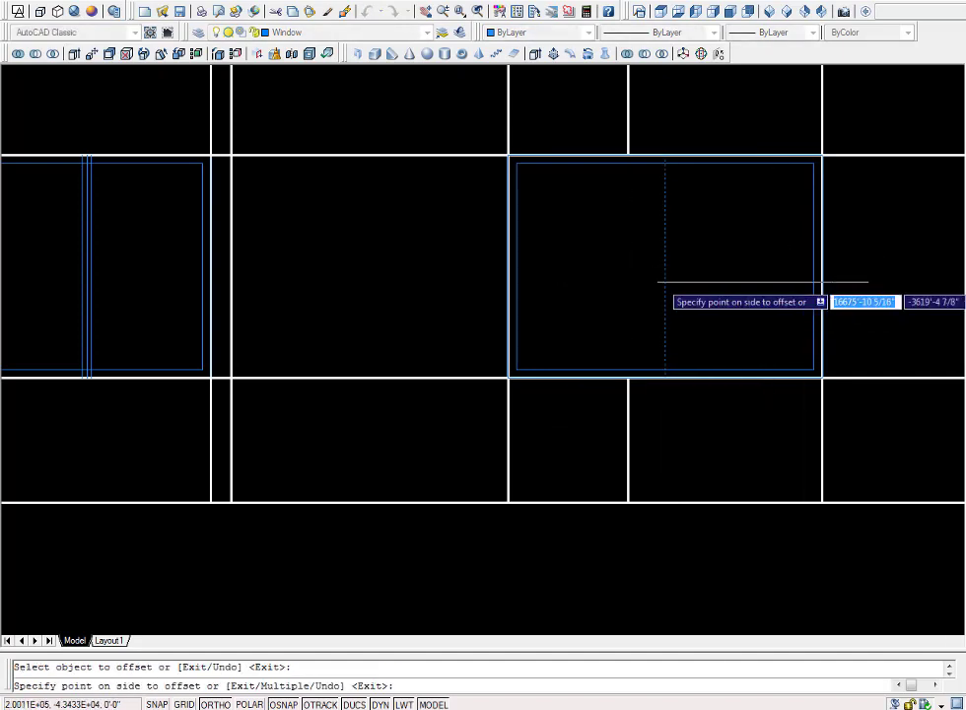
click(680, 290)
scroll(684, 295, up, 5)
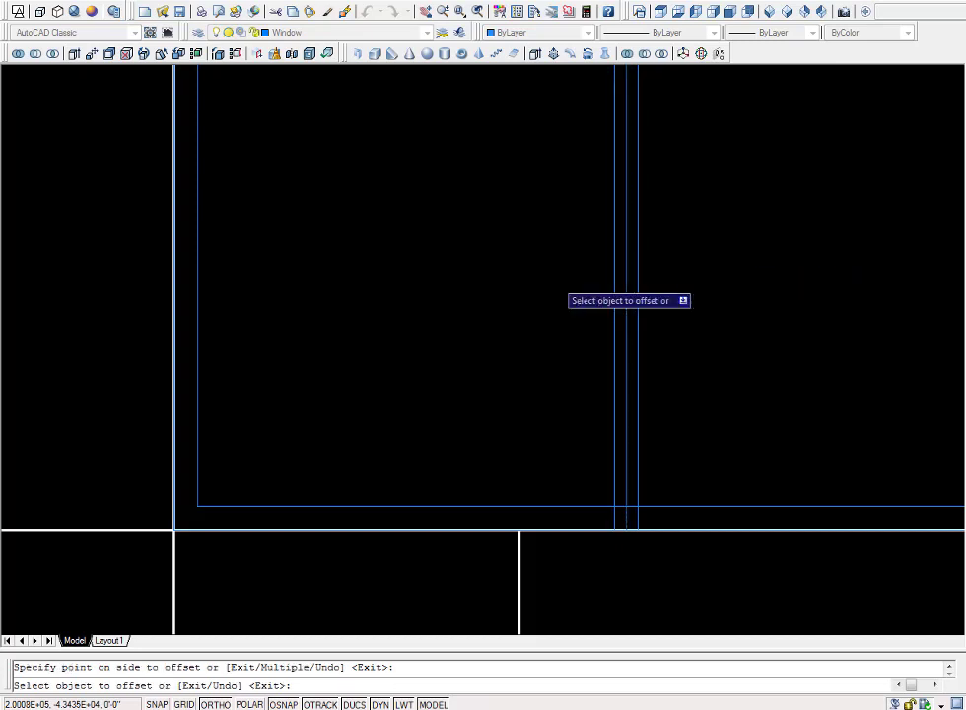
key(Escape)
key(Delete)
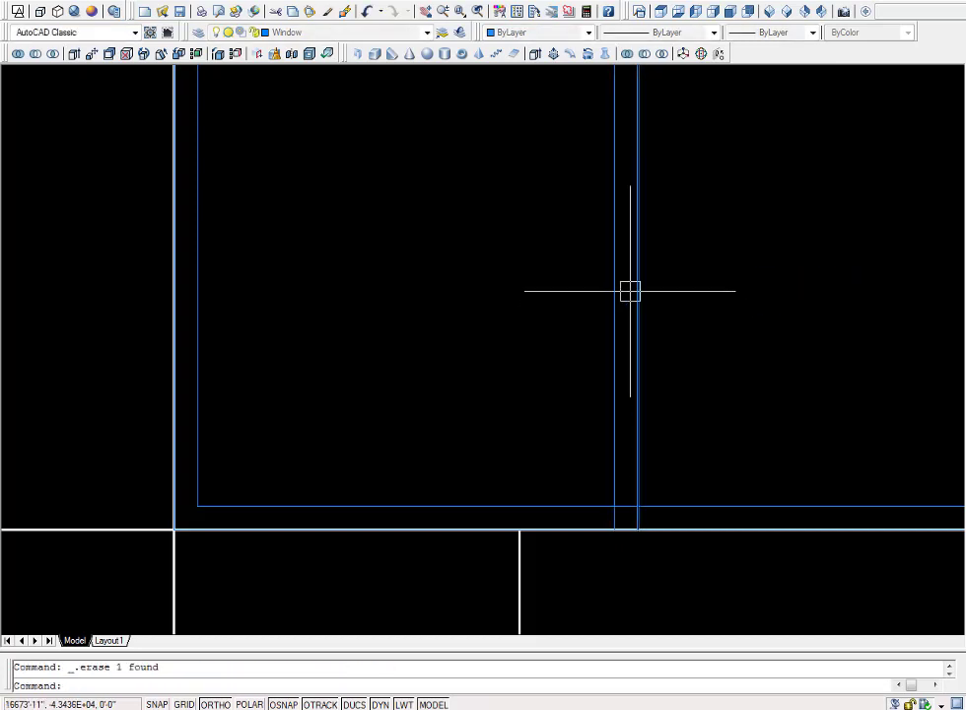
text(tr)
key(Return)
key(Return)
- Trim the horizontal window line extending past the mullion
scroll(608, 515, up, 3)
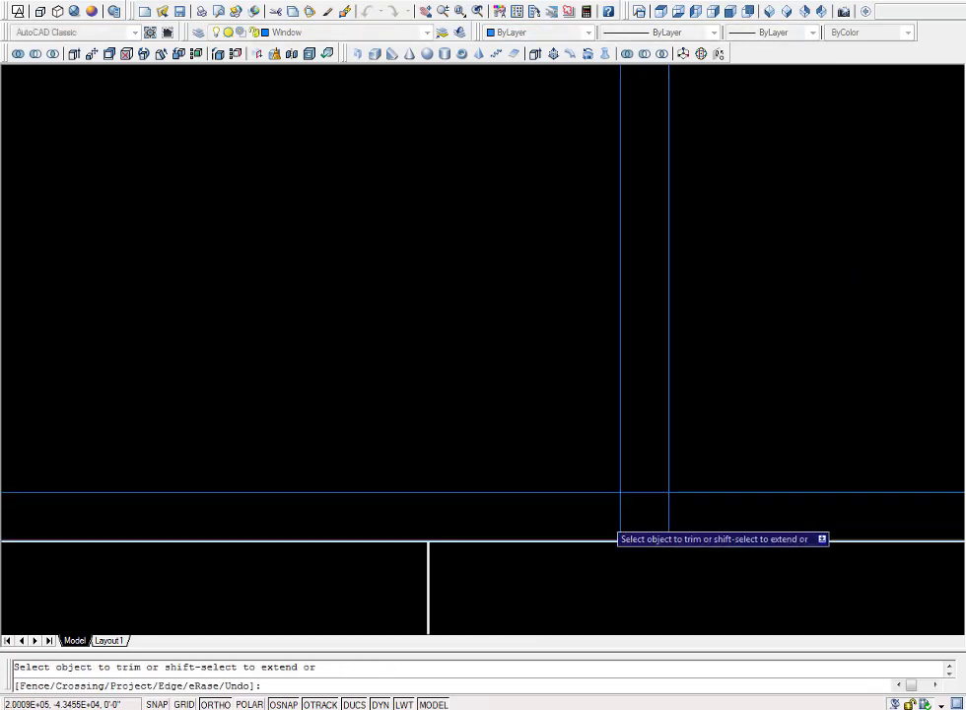
scroll(647, 394, down, 3)
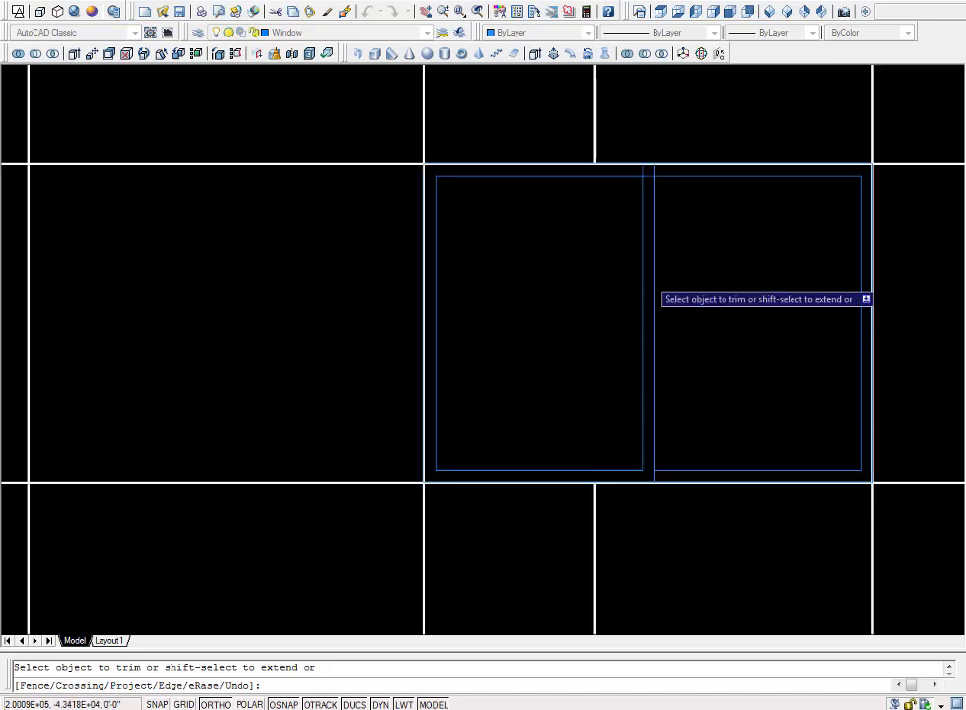
scroll(648, 197, up, 3)
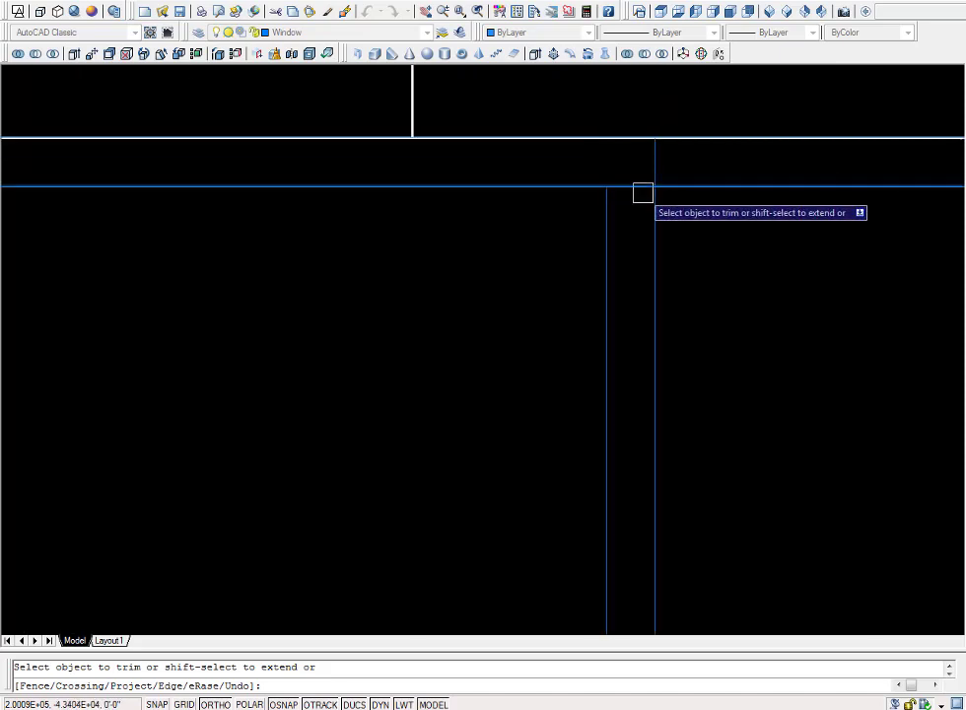
click(643, 187)
scroll(570, 269, down, 5)
scroll(571, 269, down, 1)
scroll(274, 282, up, 3)
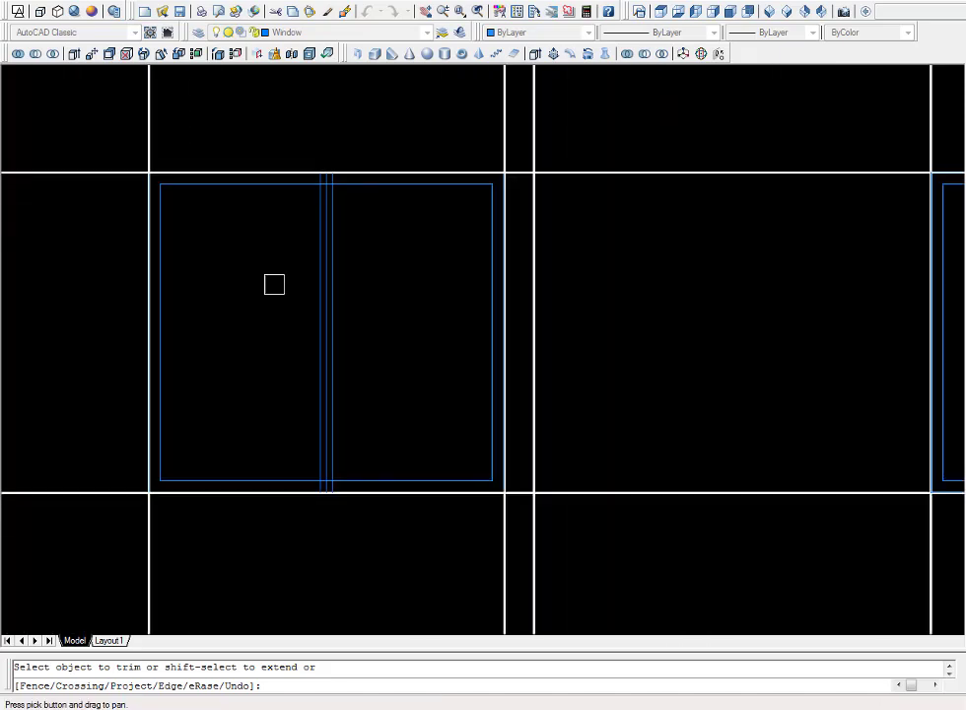
scroll(329, 178, up, 7)
key(Escape)
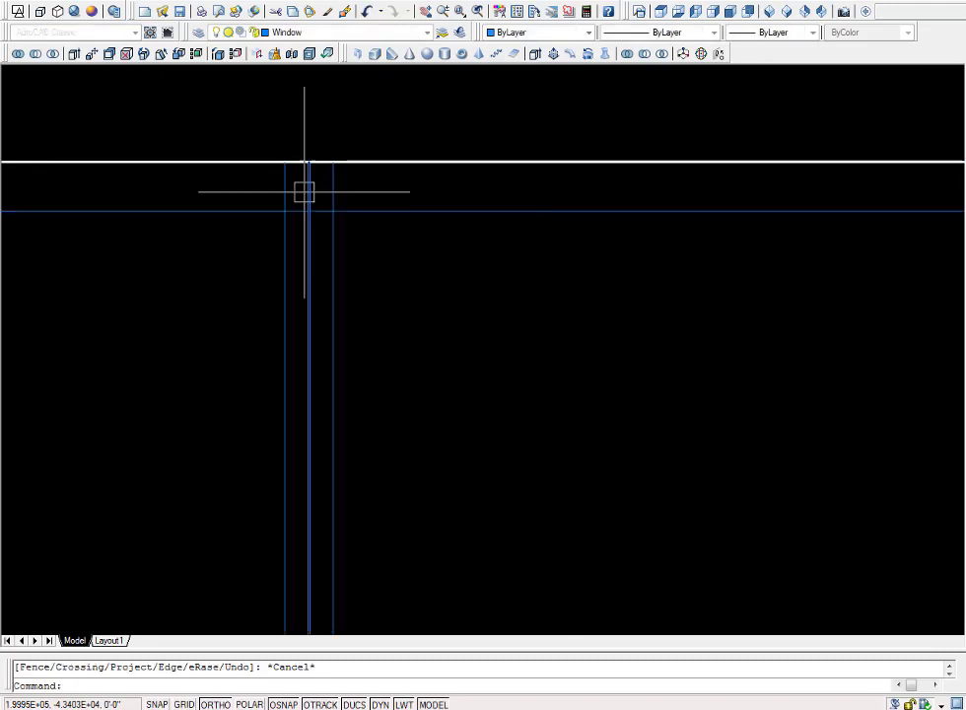
- Delete the left window's original centre line and reframe the view over elevation and plan
click(306, 193)
key(Delete)
text(tr)
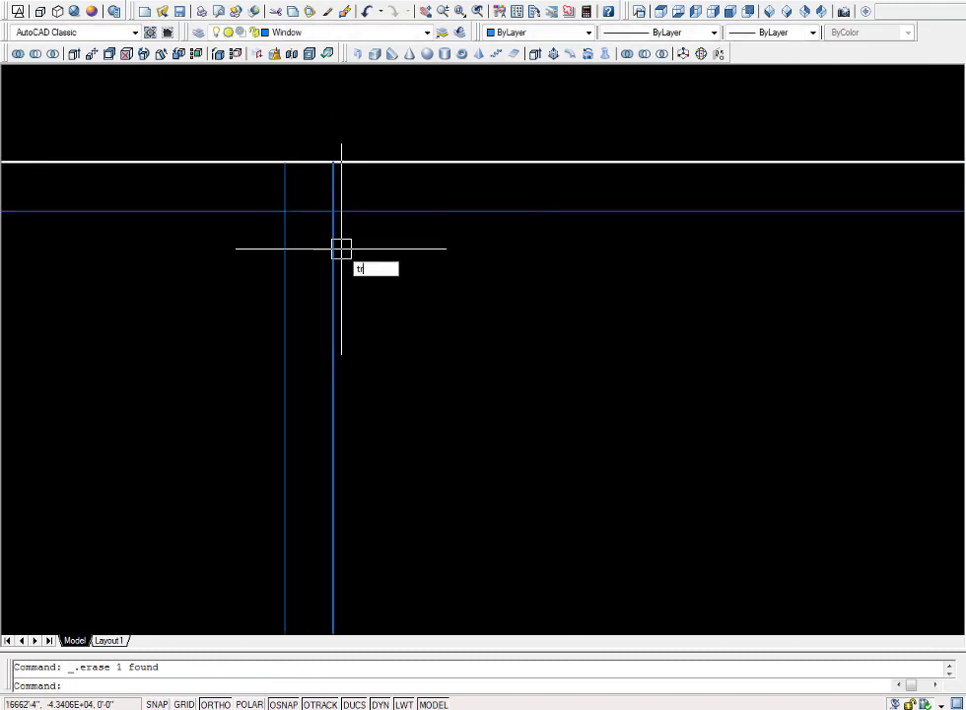
key(Return)
key(Return)
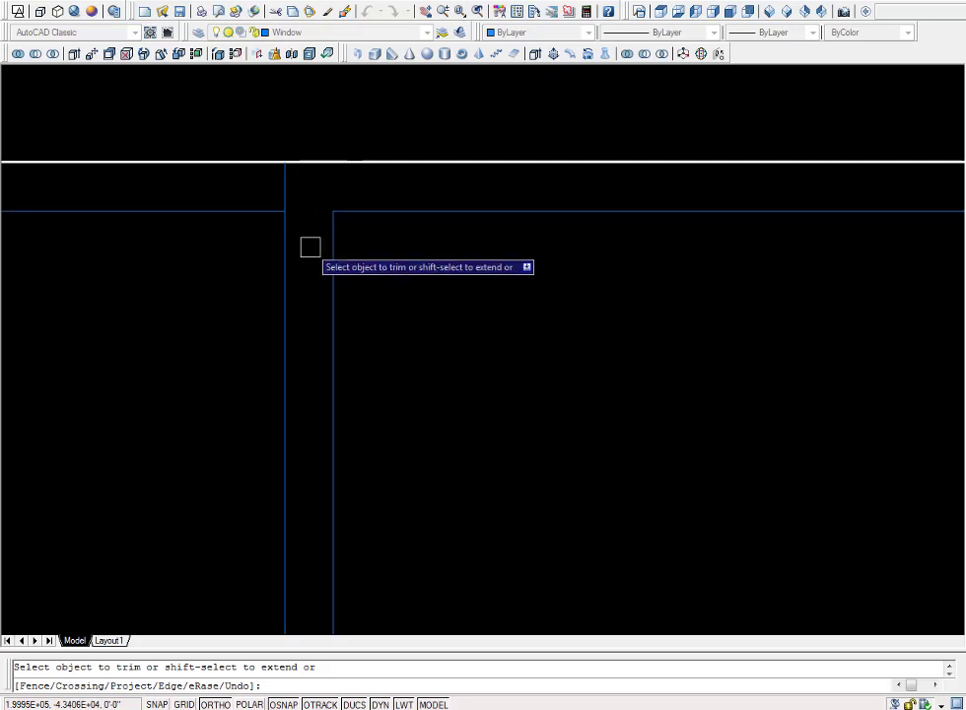
scroll(318, 286, down, 3)
scroll(318, 359, up, 3)
scroll(297, 385, up, 4)
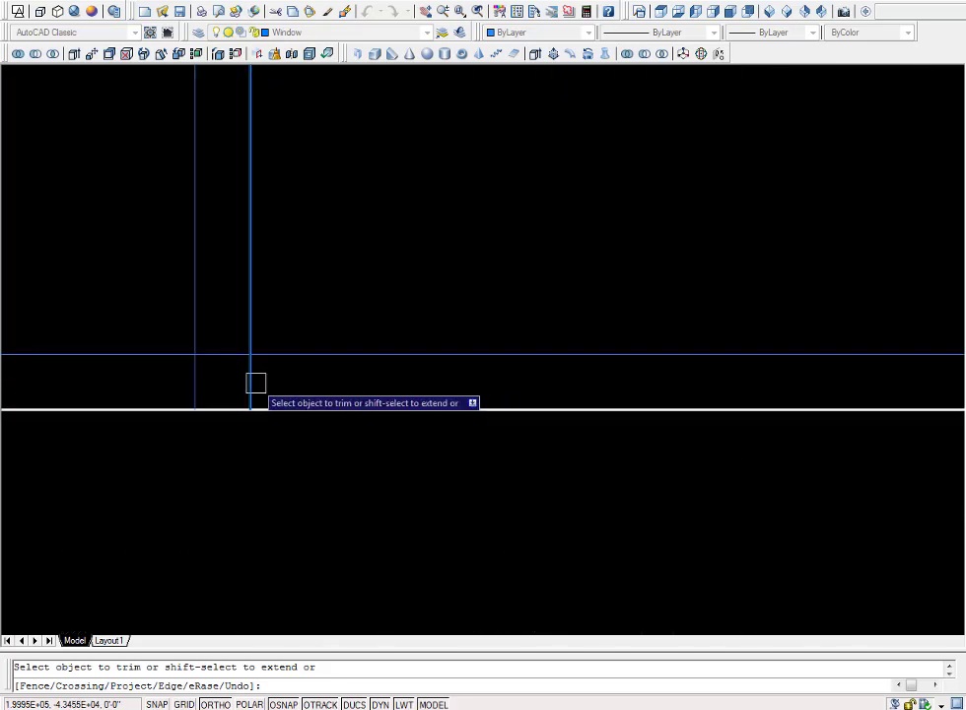
scroll(452, 309, down, 3)
scroll(452, 308, down, 2)
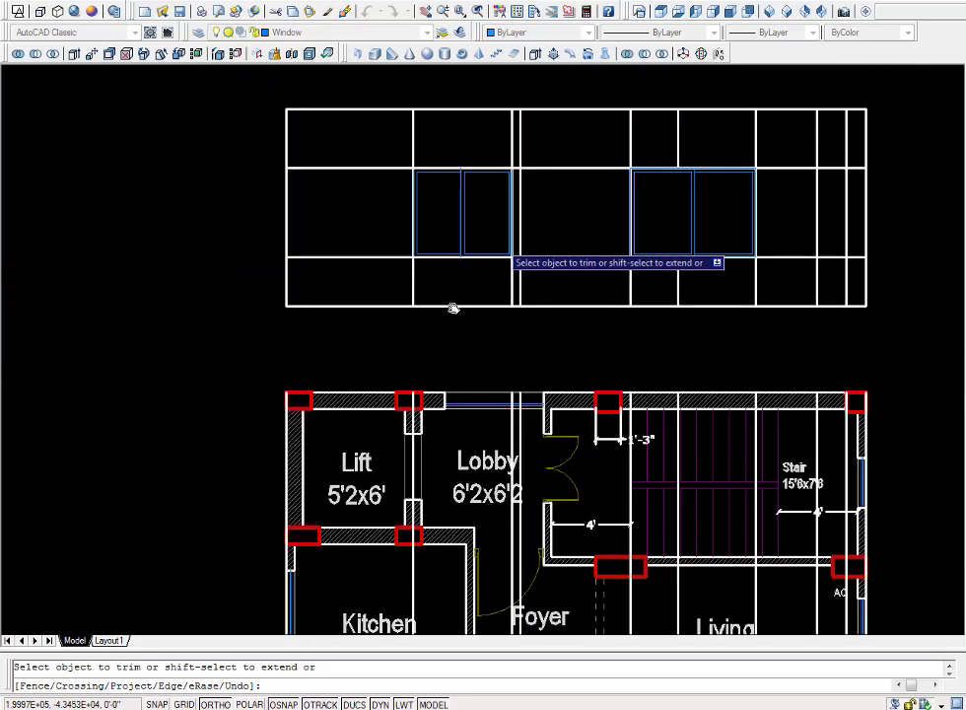
middle_drag(452, 308, 366, 381)
key(Escape)
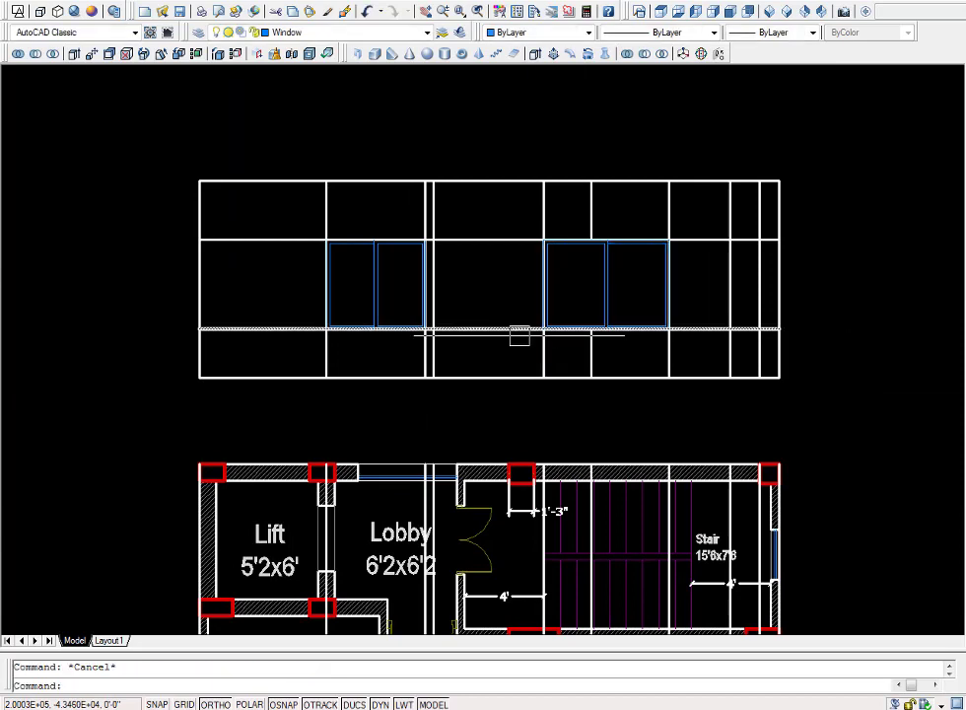
middle_drag(636, 261, 614, 177)
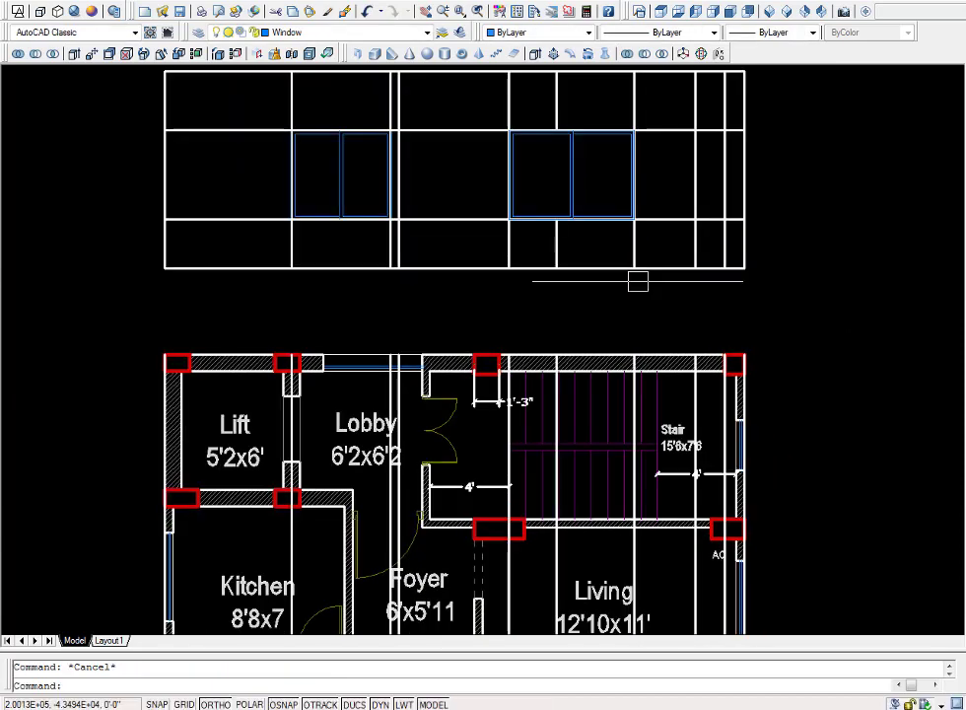
scroll(639, 281, down, 4)
middle_drag(580, 386, 581, 325)
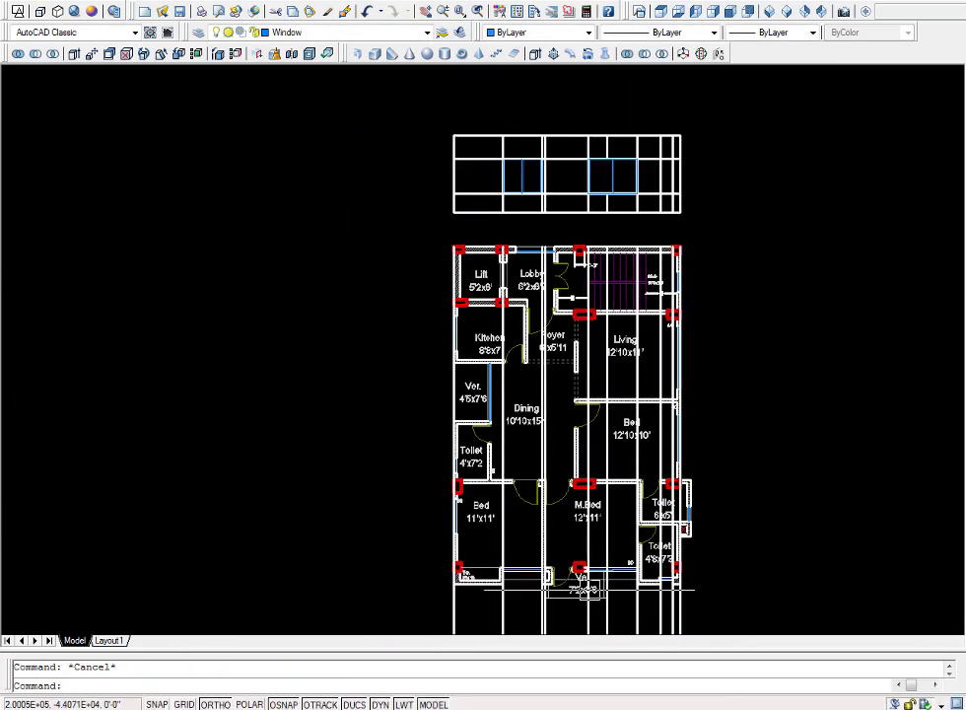
scroll(502, 607, up, 2)
scroll(502, 606, up, 2)
scroll(610, 301, down, 6)
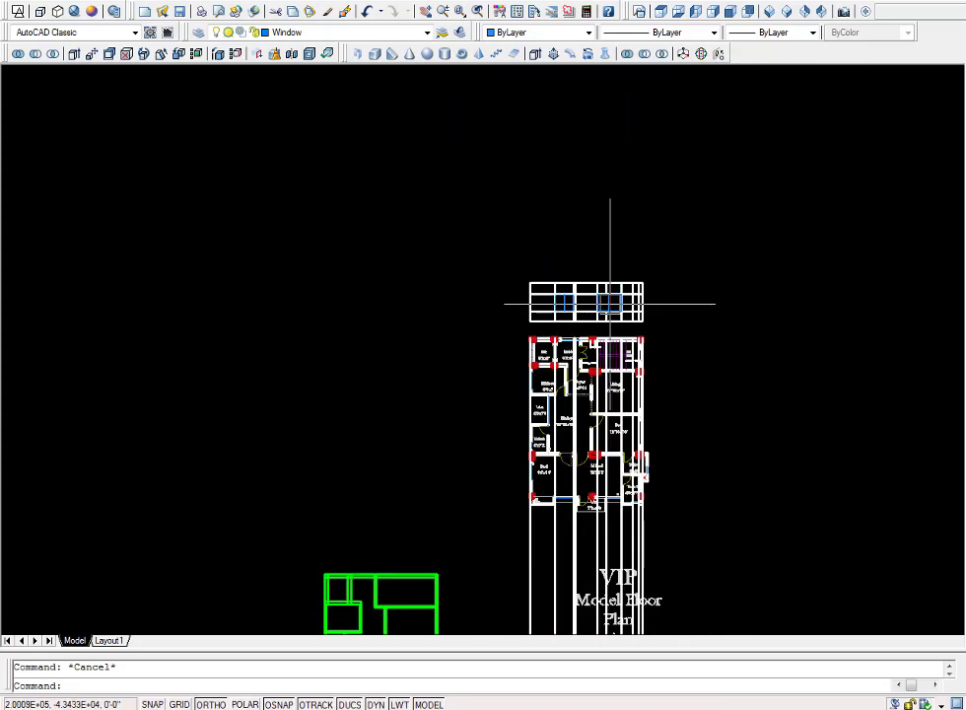
middle_drag(610, 302, 575, 391)
- Turn off the Window layer from the Layer list, accepting the current-layer-off warning
click(324, 36)
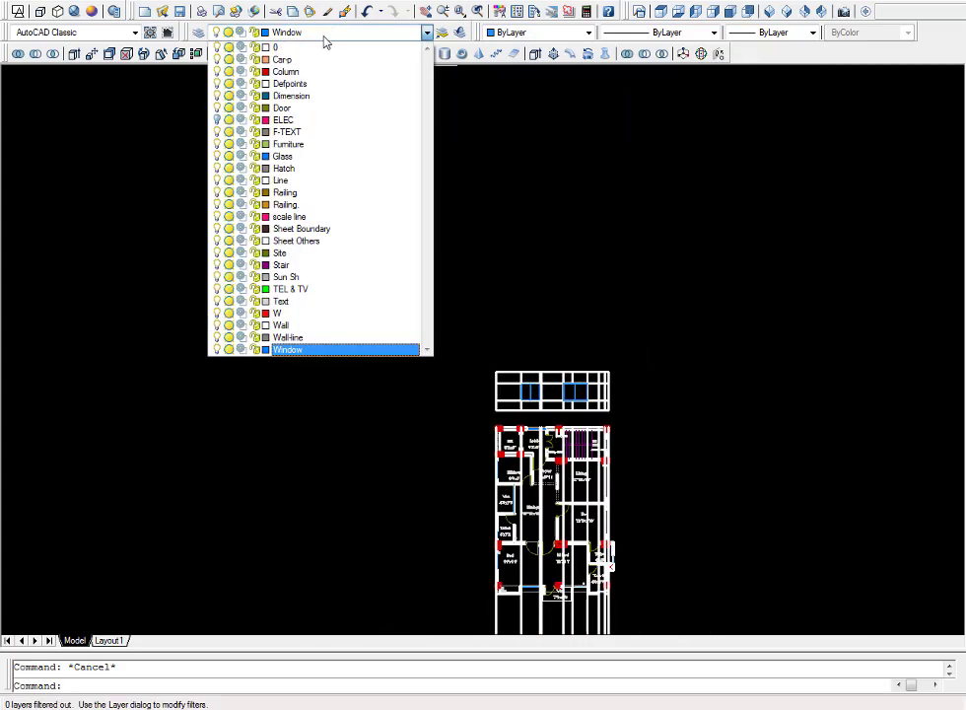
click(217, 349)
click(207, 403)
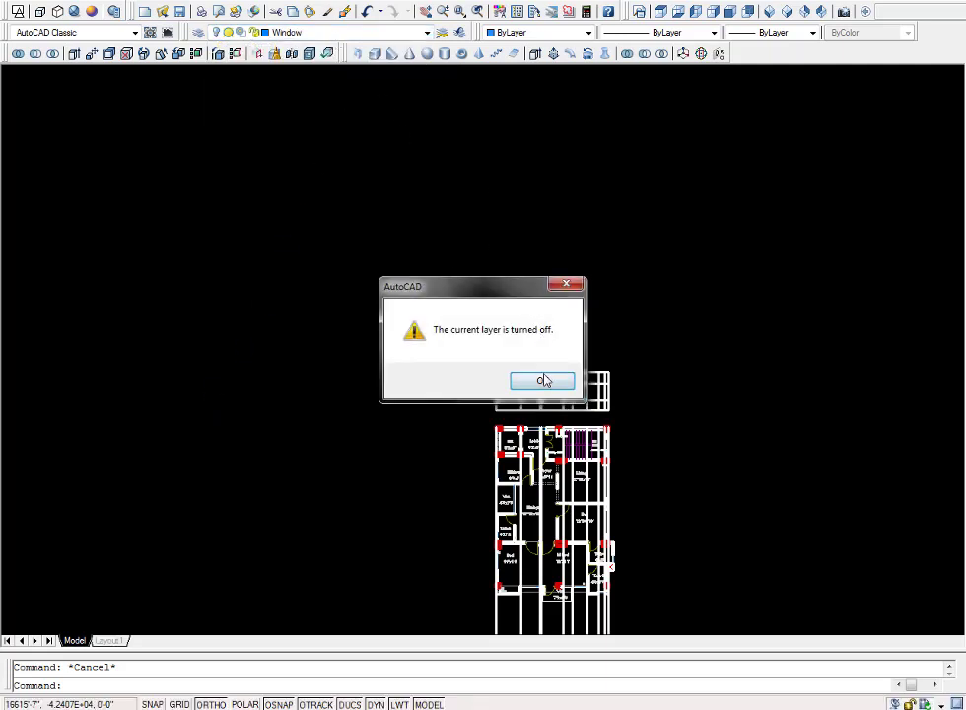
key(Return)
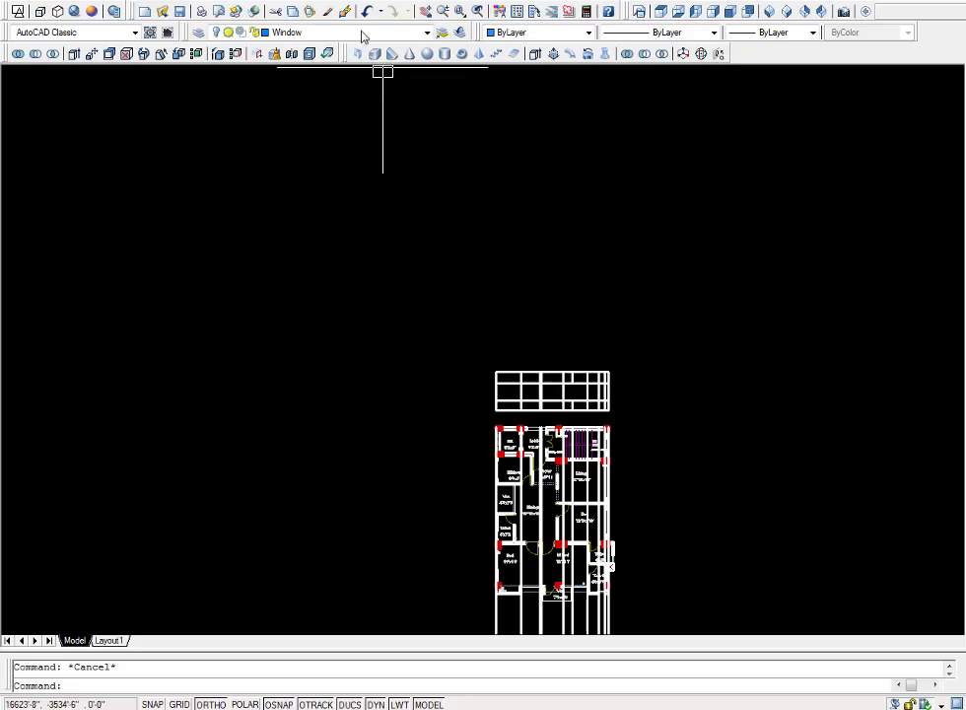
click(362, 36)
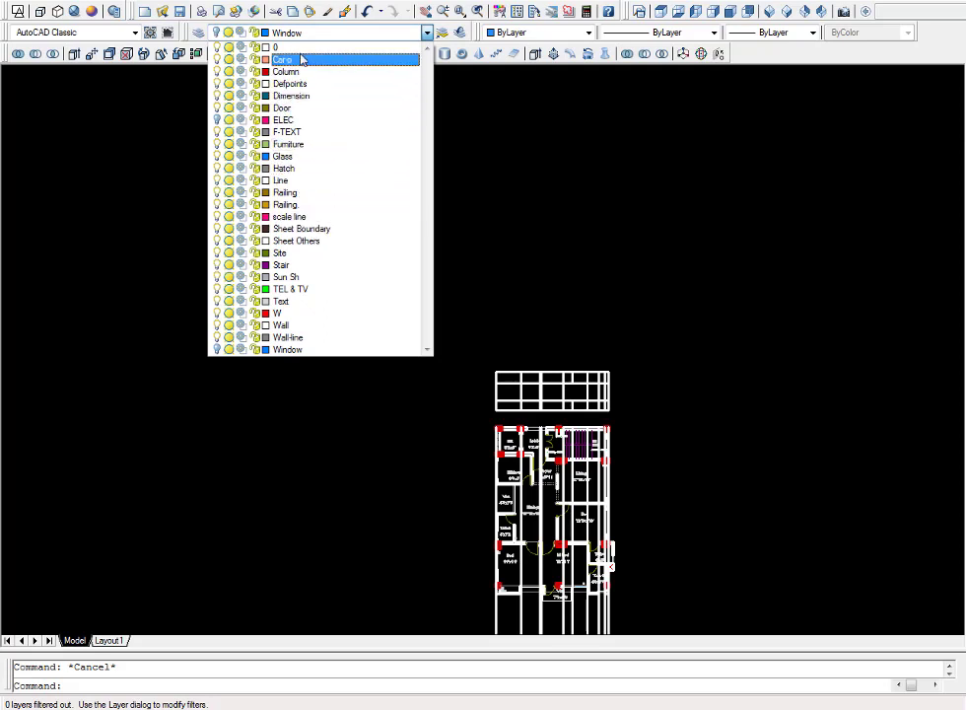
click(383, 71)
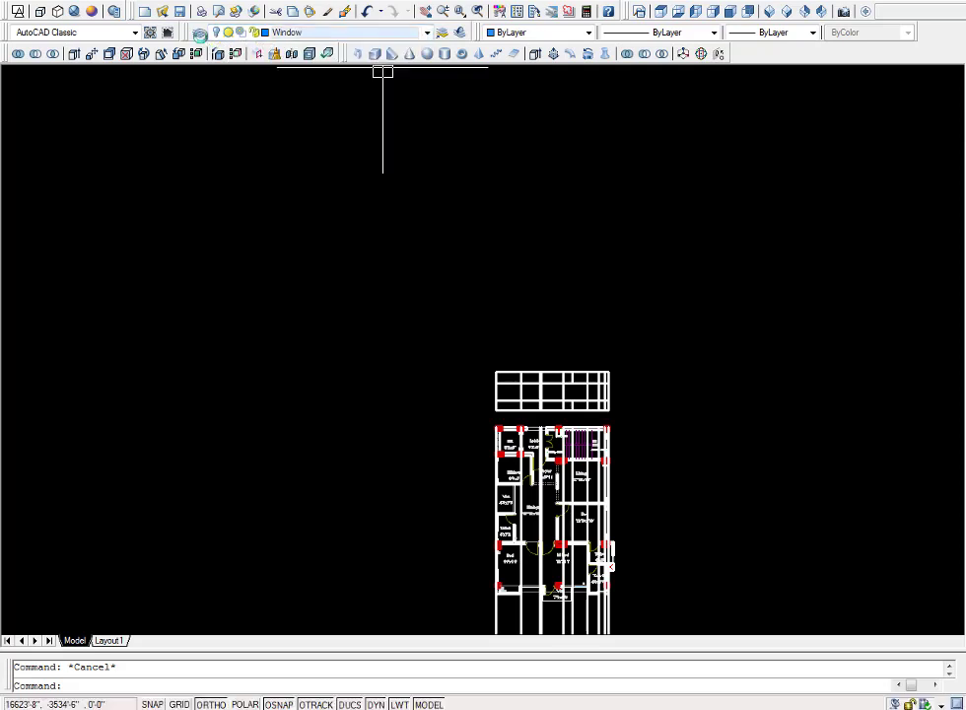
- Create a new layer named 'ver' with index colour 23
click(199, 32)
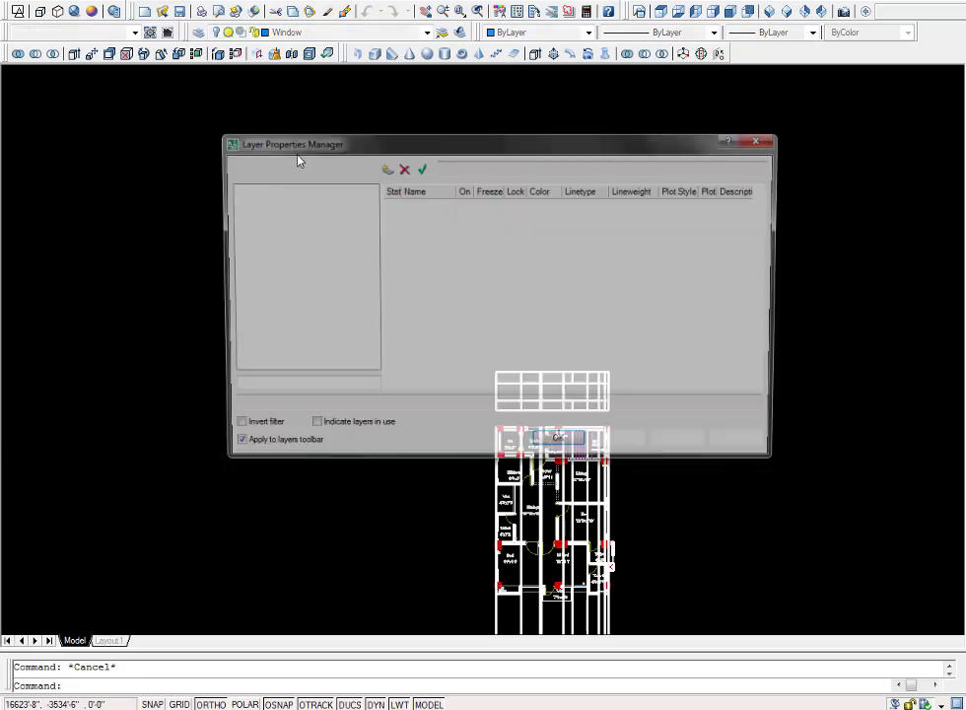
key(alt+n)
text(ver)
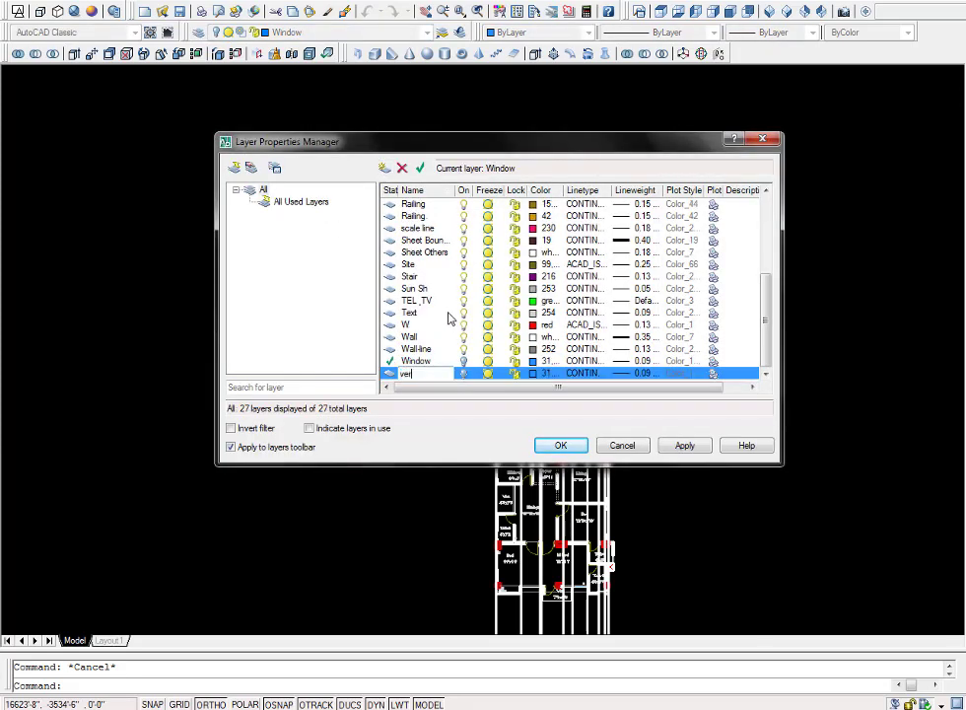
click(532, 374)
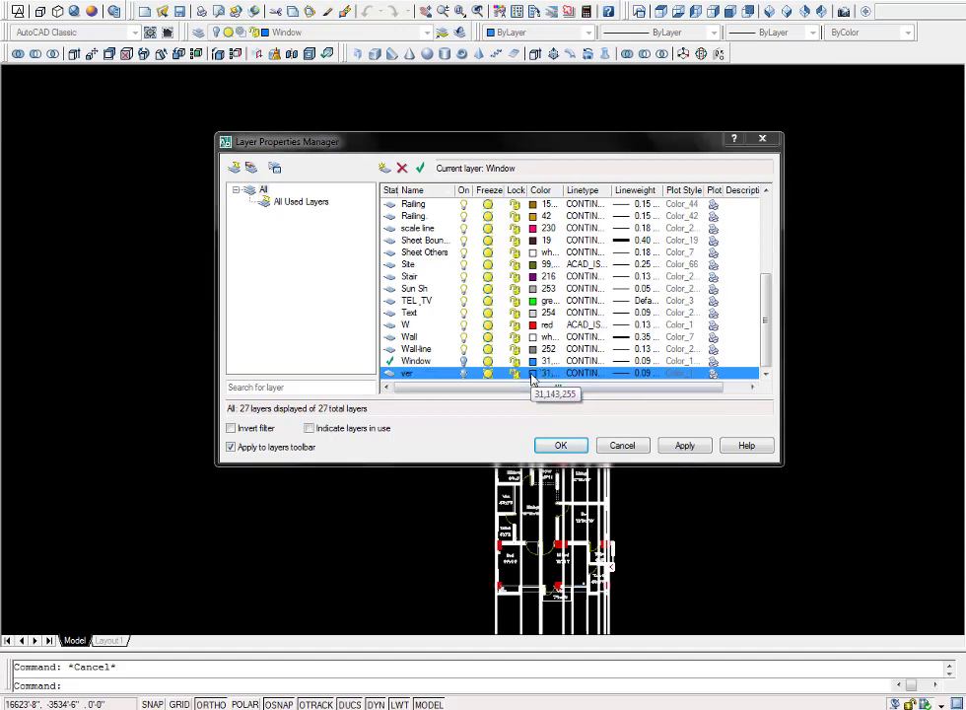
click(385, 234)
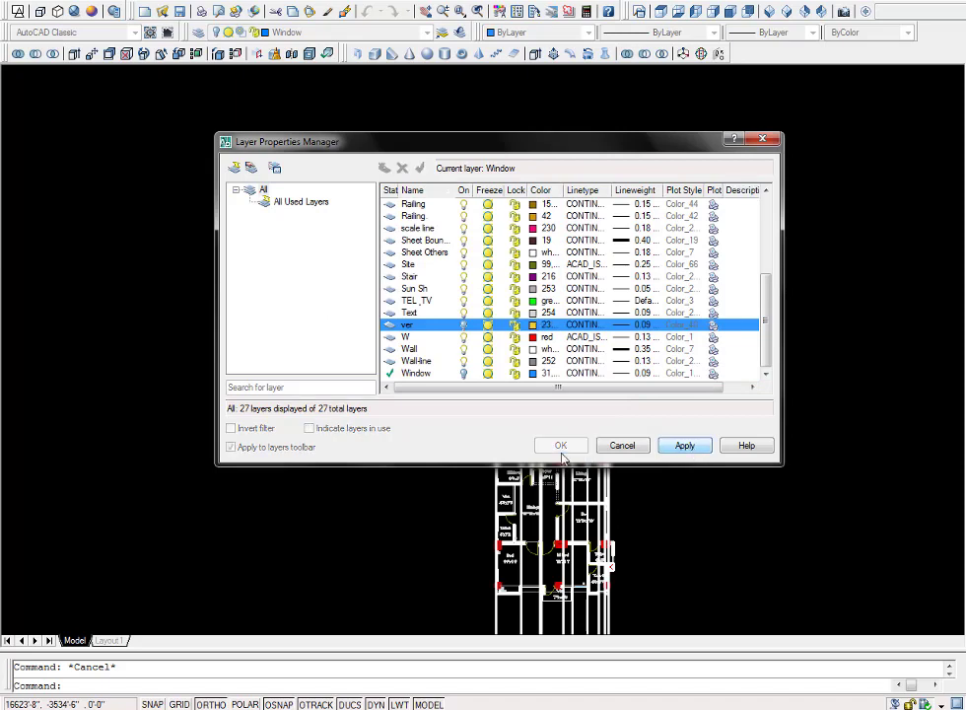
click(560, 445)
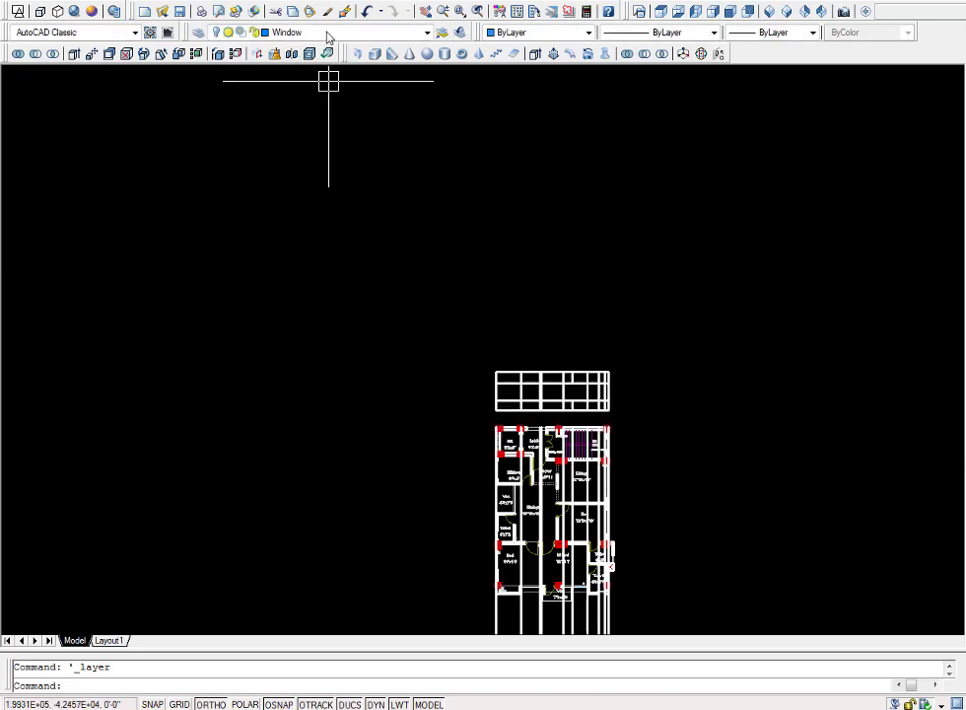
- Make 'ver' the current layer from the Layer list
click(328, 37)
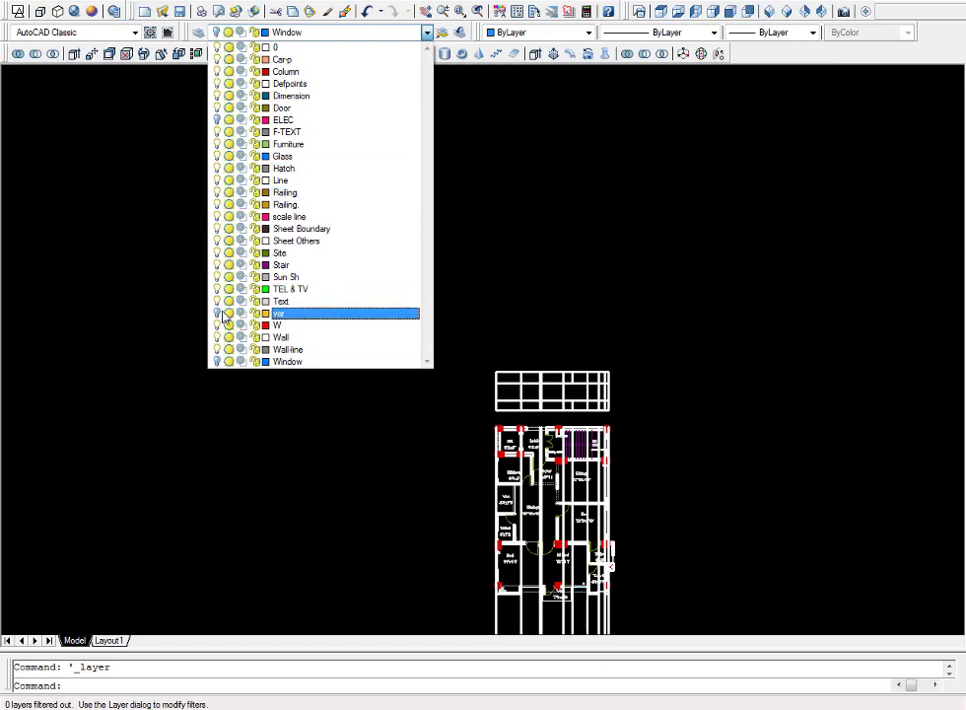
click(296, 313)
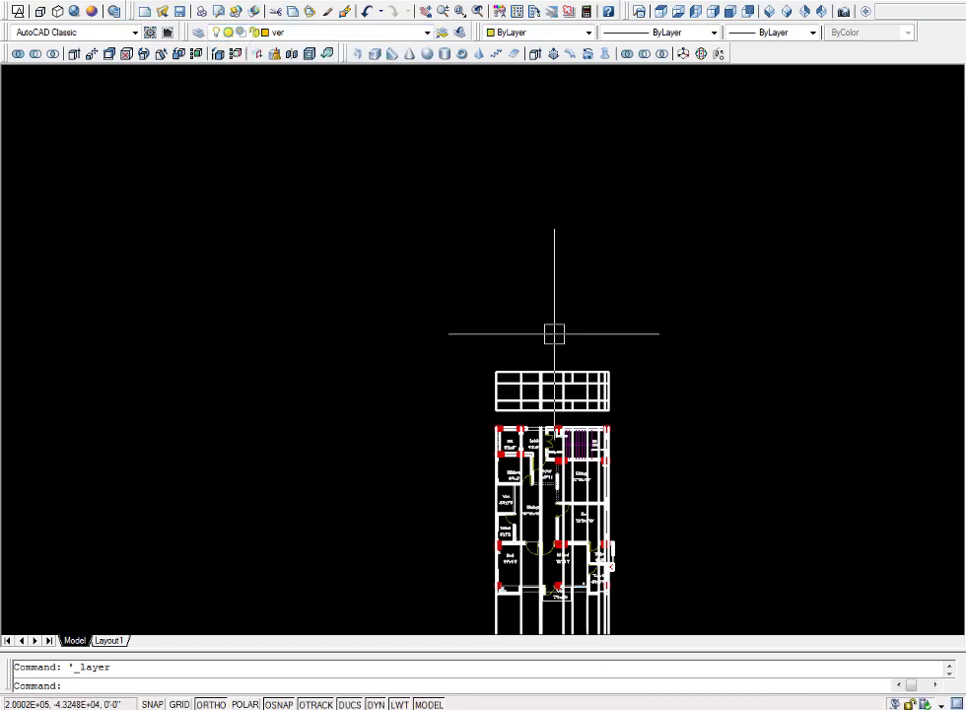
scroll(572, 422, up, 5)
scroll(577, 384, up, 2)
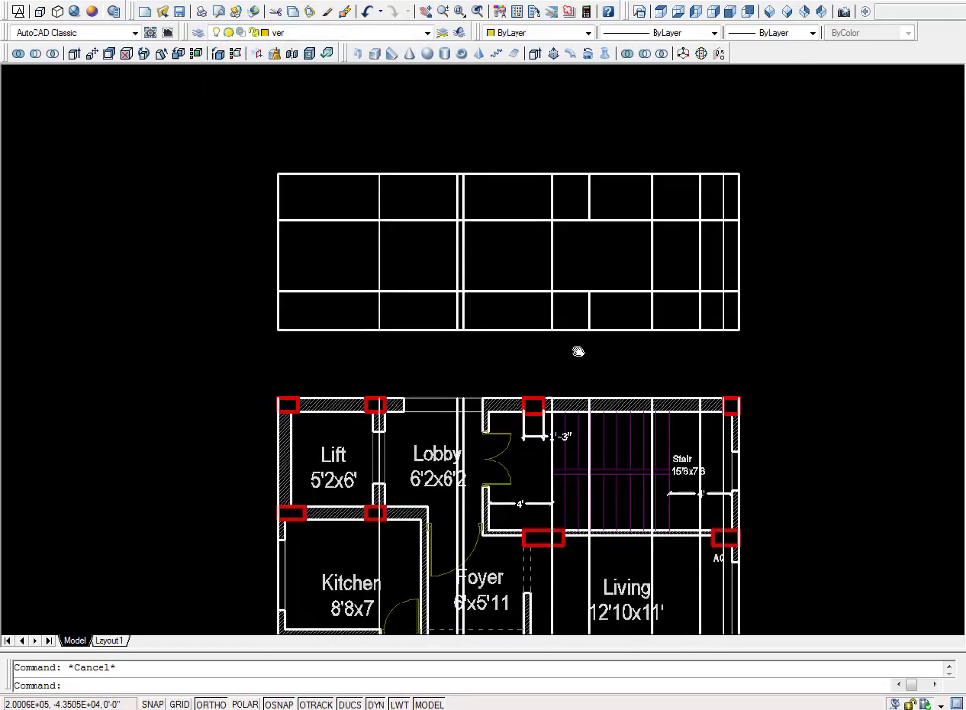
scroll(577, 346, down, 2)
middle_drag(607, 370, 638, 273)
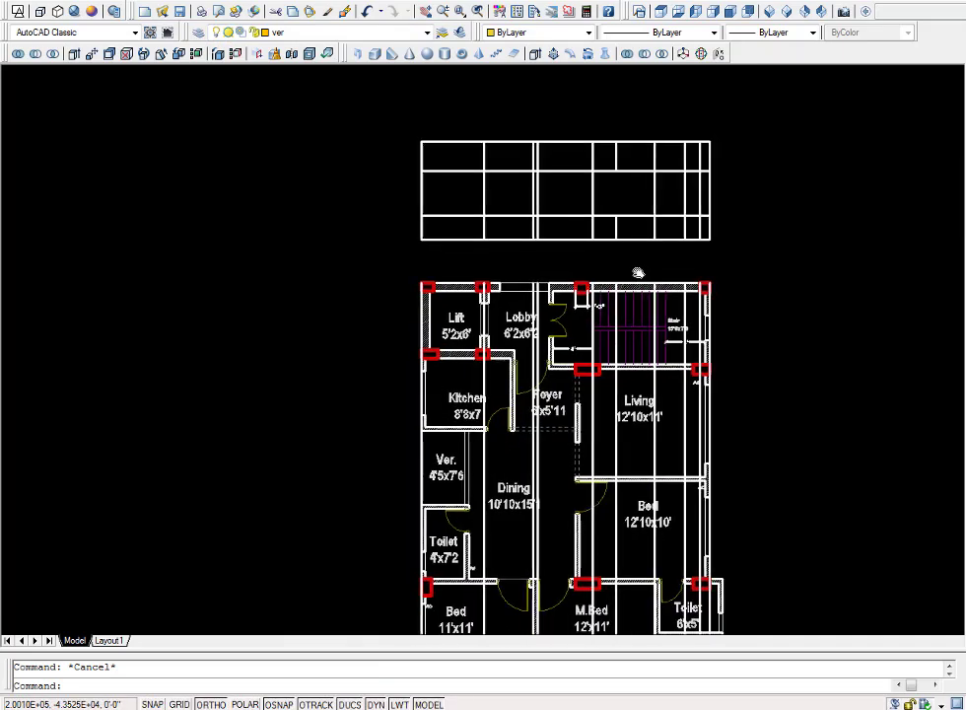
- Zoom and pan to centre the elevation grid on screen
scroll(638, 271, down, 2)
scroll(626, 550, up, 5)
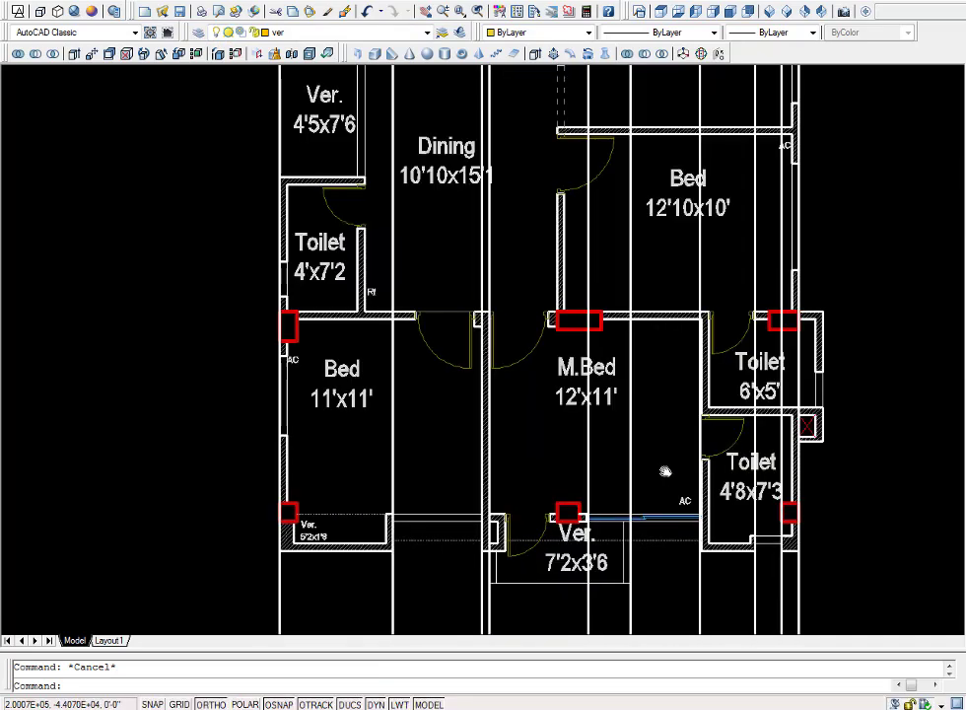
scroll(612, 510, up, 3)
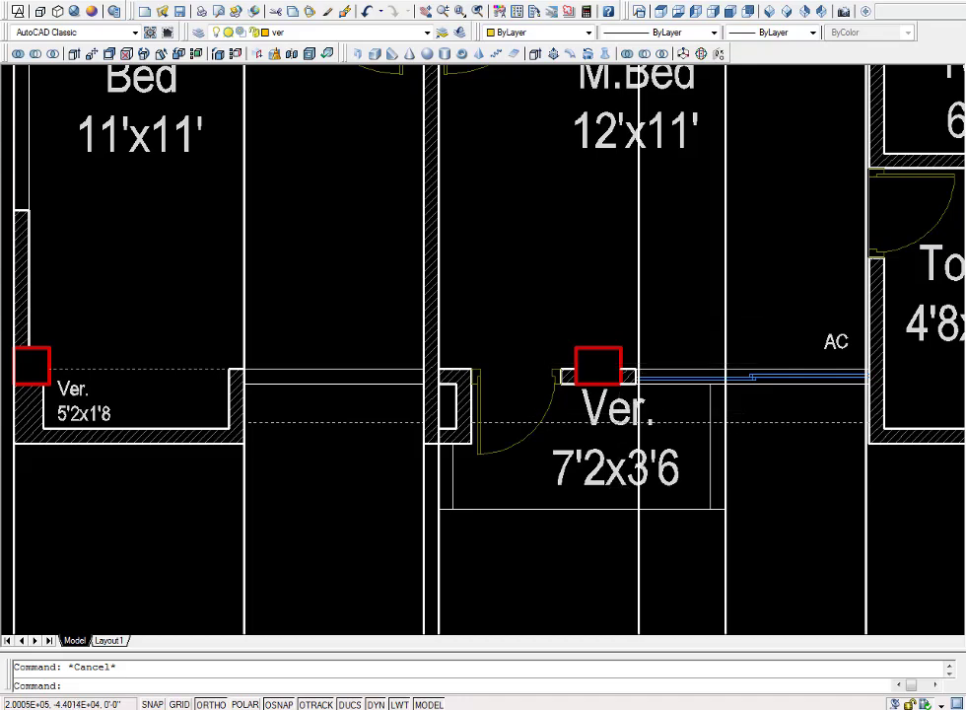
scroll(654, 458, up, 3)
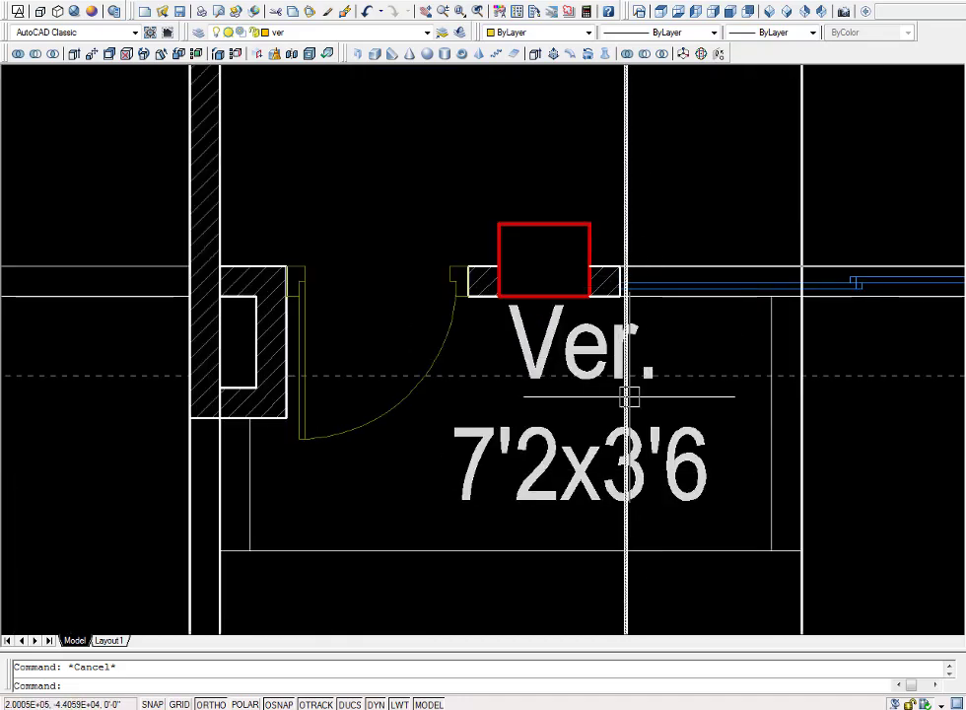
scroll(630, 397, down, 3)
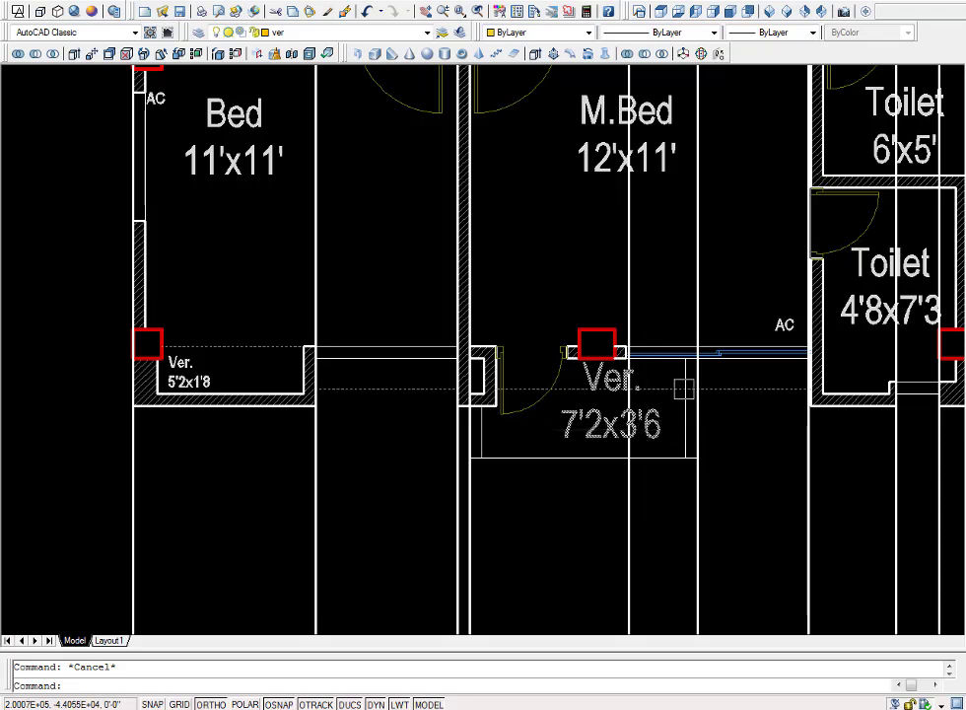
scroll(683, 390, down, 6)
middle_drag(641, 89, 570, 352)
middle_drag(586, 265, 565, 330)
scroll(571, 340, up, 4)
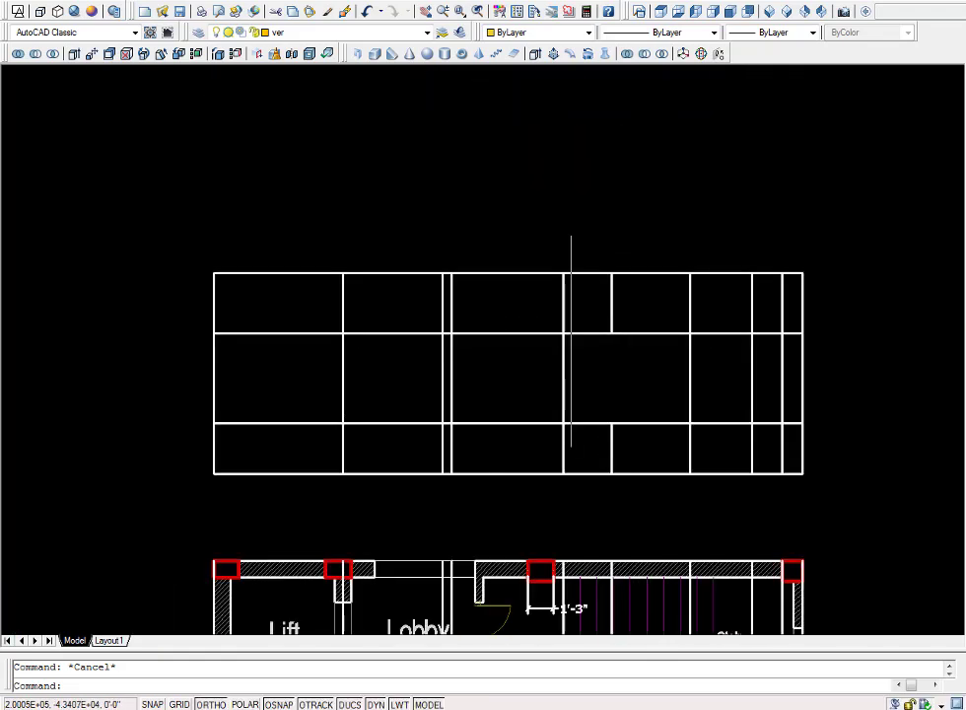
text(tr)
key(Return)
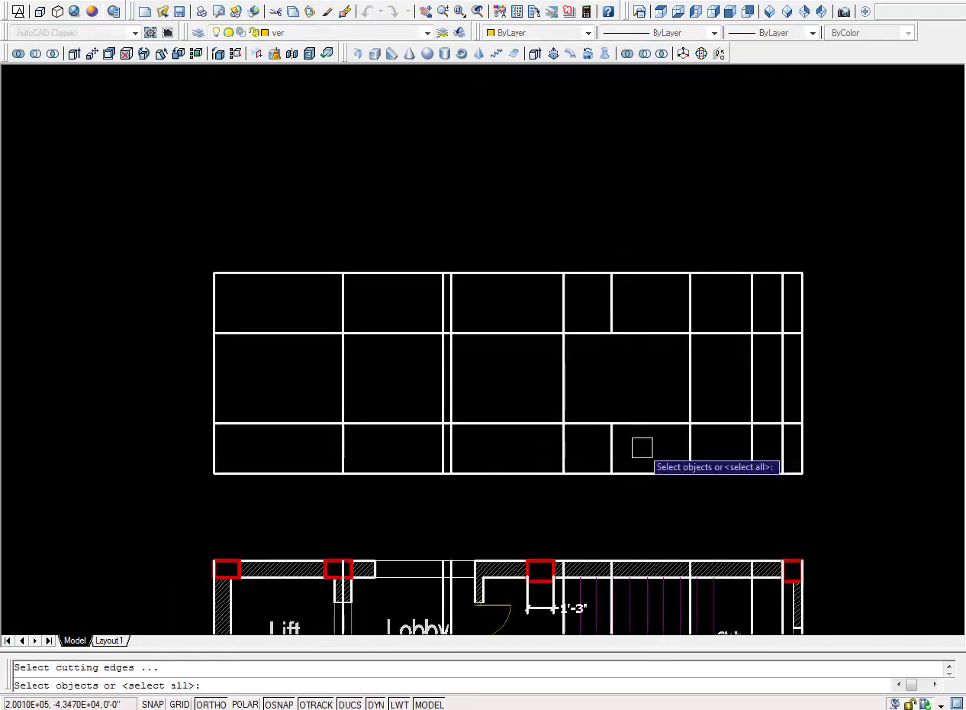
key(Return)
scroll(640, 446, down, 2)
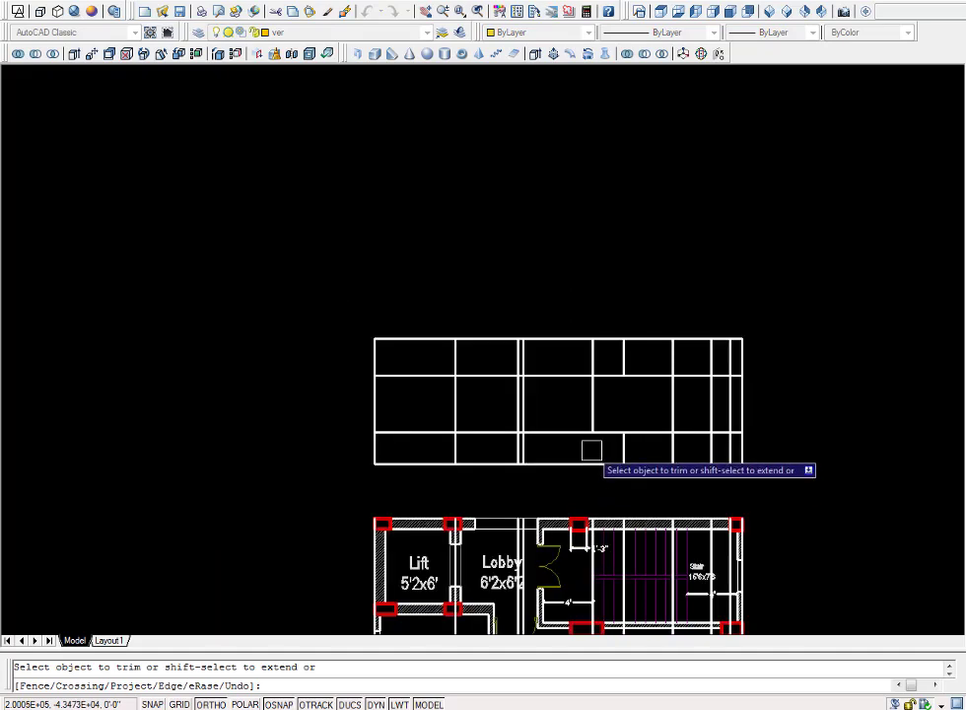
scroll(507, 451, down, 2)
mouse_move(548, 339)
middle_down()
mouse_move(603, 221)
mouse_move(561, 334)
middle_up()
key(Escape)
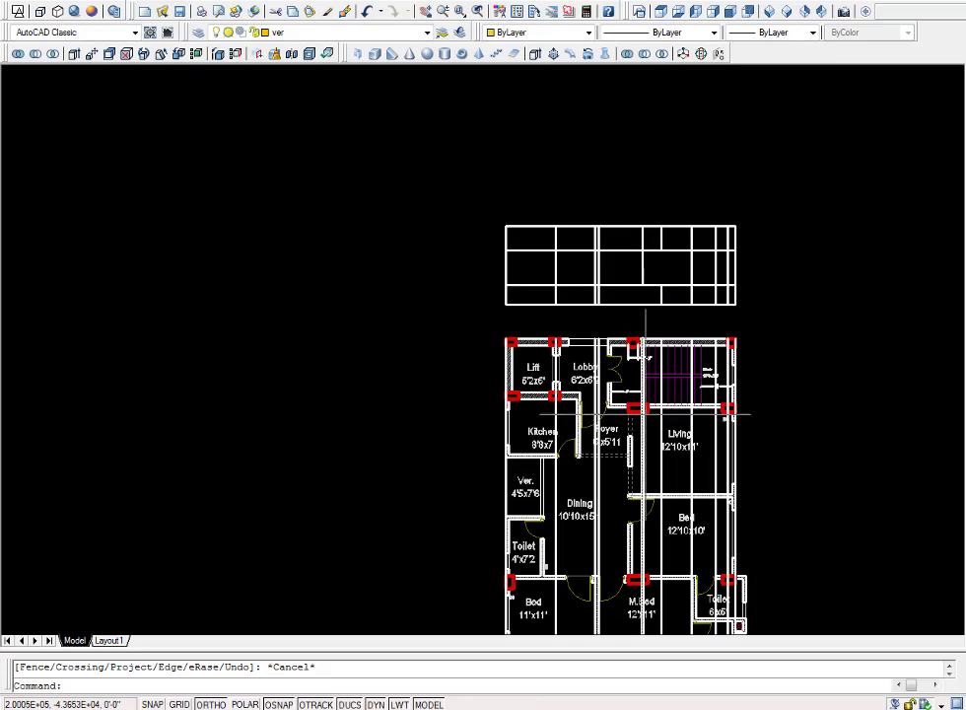
text(bo)
- Create boundary polylines around two bottom-row cells of the elevation grid
key(Return)
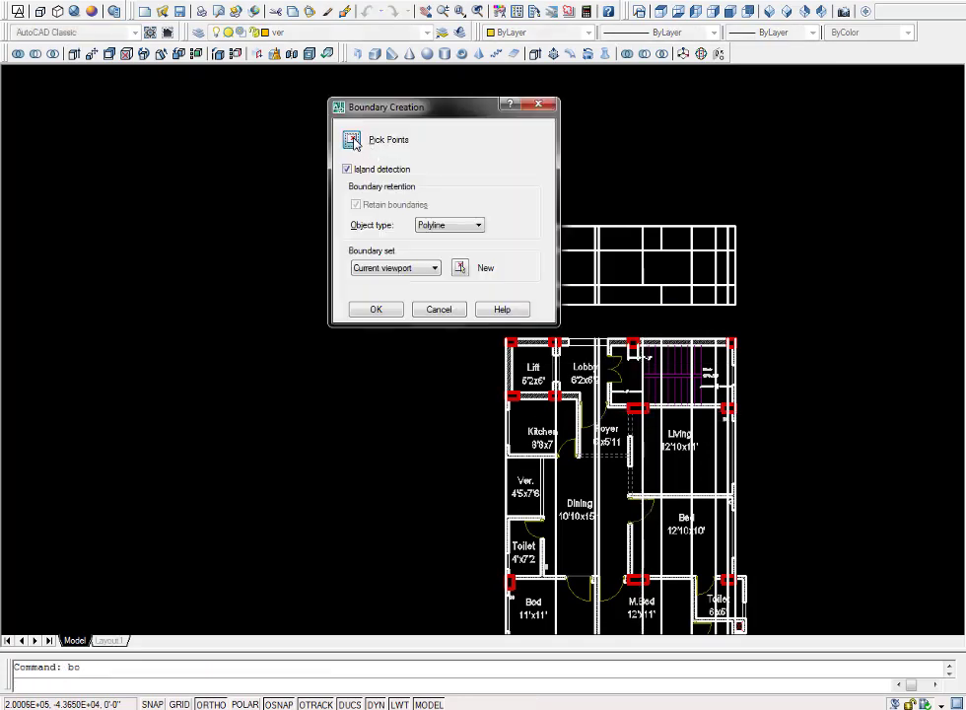
click(352, 140)
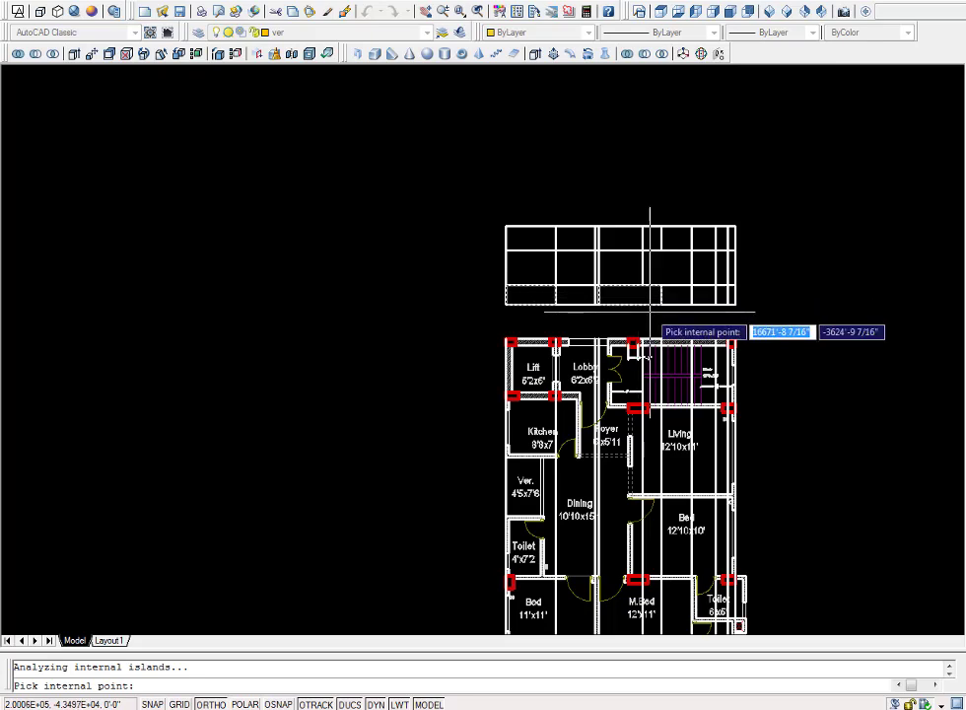
key(Return)
scroll(625, 291, up, 1)
scroll(627, 288, up, 5)
middle_drag(388, 324, 589, 294)
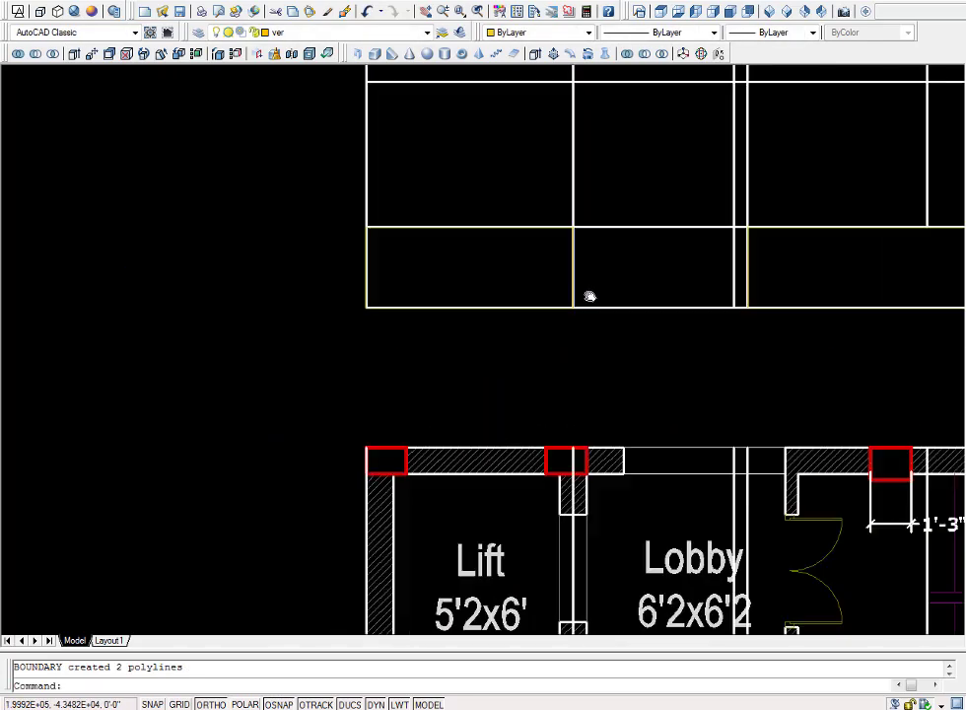
scroll(508, 264, up, 2)
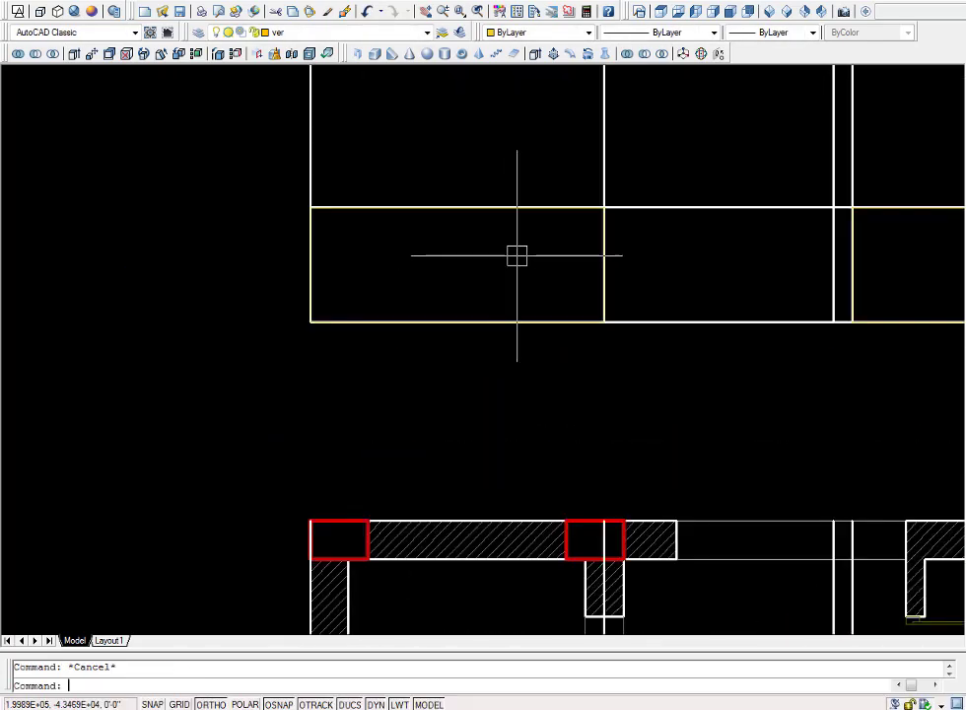
text(o)
- Offset the first yellow panel rectangle 3 units inward
key(Return)
text(3)
key(Return)
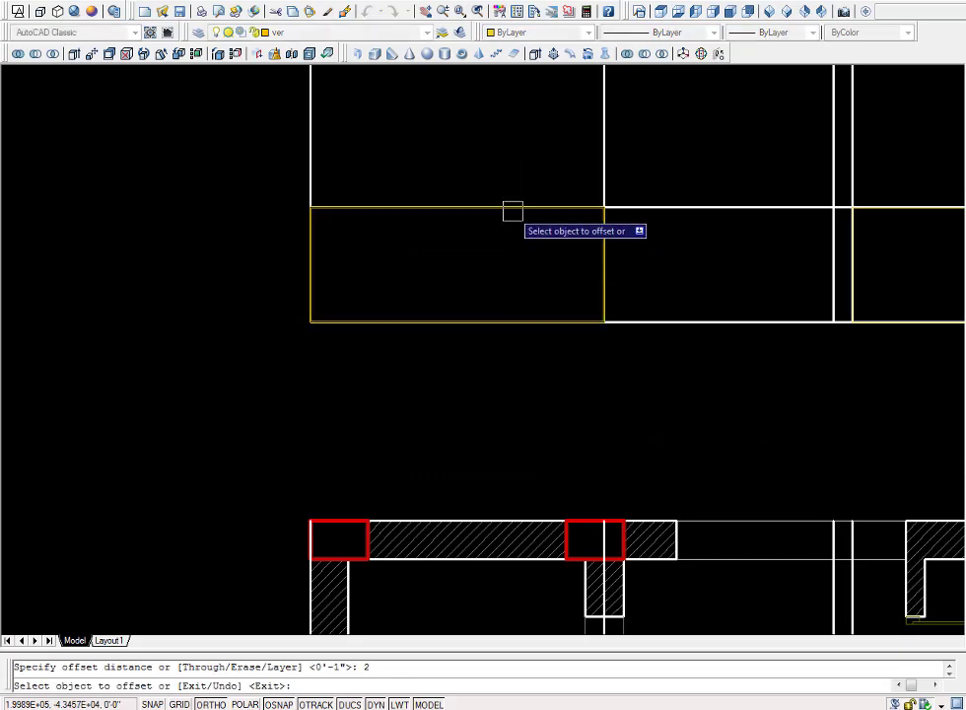
click(514, 208)
click(508, 234)
scroll(507, 234, down, 4)
scroll(592, 251, down, 2)
- Offset the second yellow panel rectangle inward by the same 3 units
middle_drag(660, 252, 602, 246)
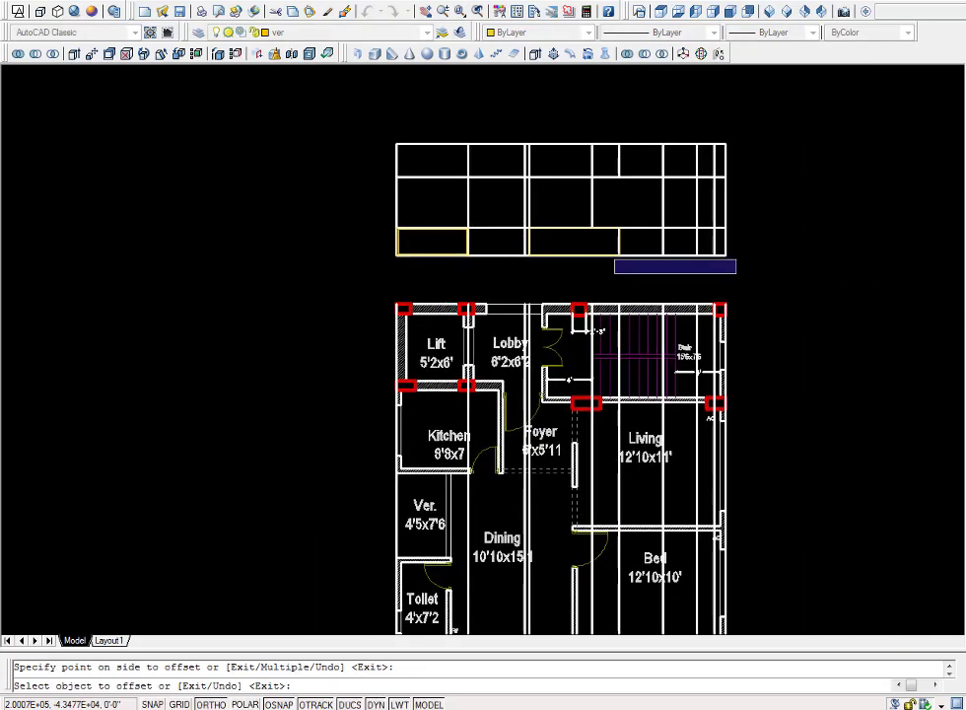
scroll(604, 242, up, 5)
click(564, 198)
click(548, 231)
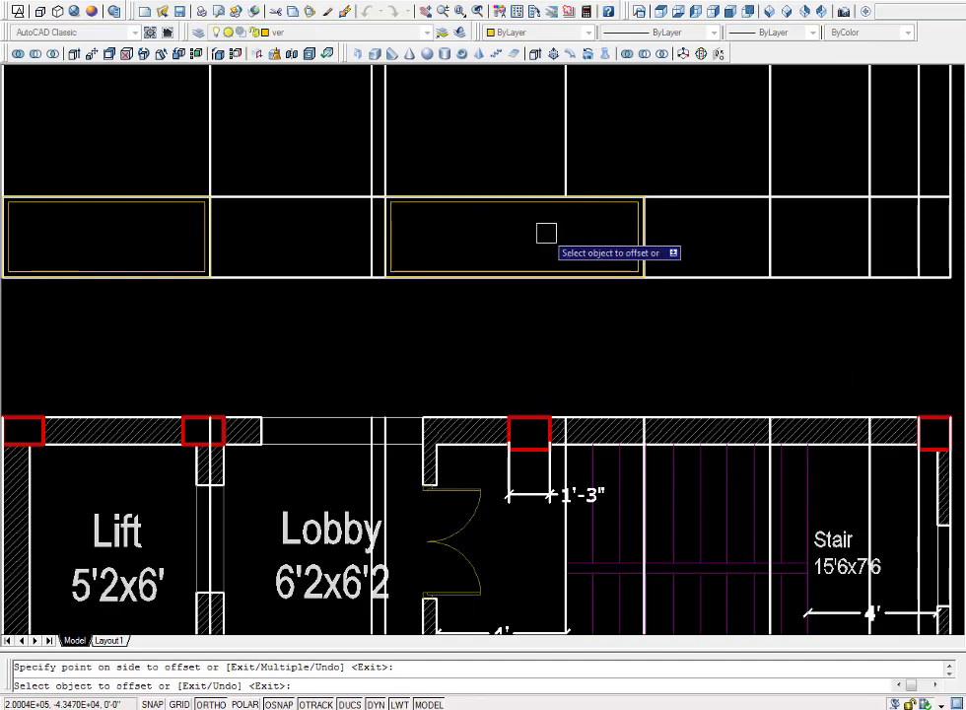
scroll(547, 231, down, 4)
scroll(725, 301, down, 2)
scroll(493, 268, up, 5)
key(Escape)
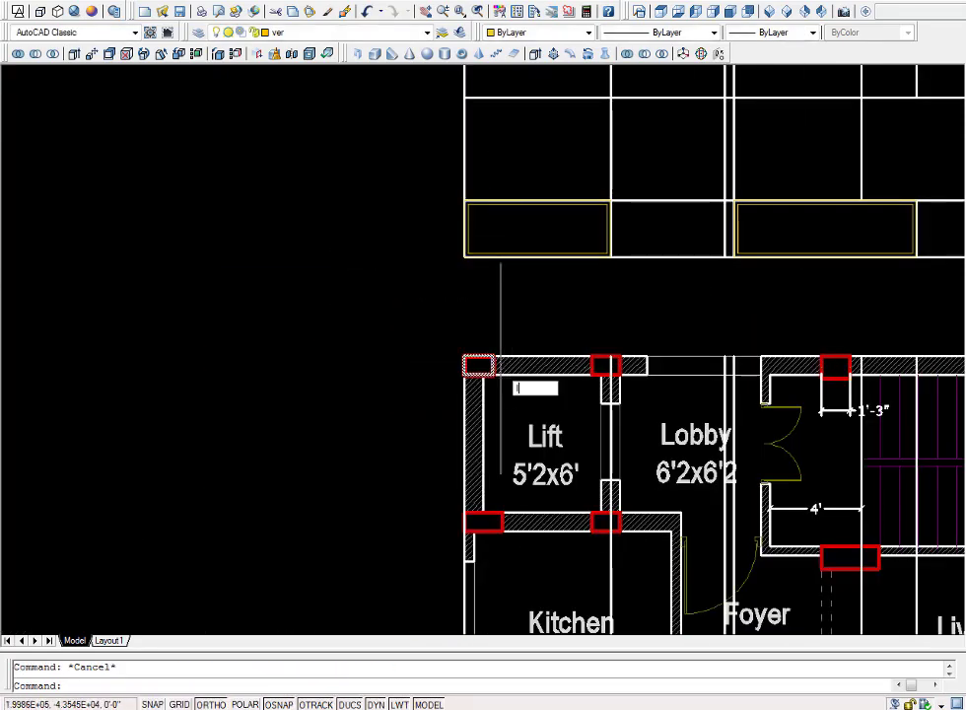
- Draw a line along the inner rectangle's bottom and give it 0.30 mm lineweight
key(Return)
scroll(468, 266, up, 4)
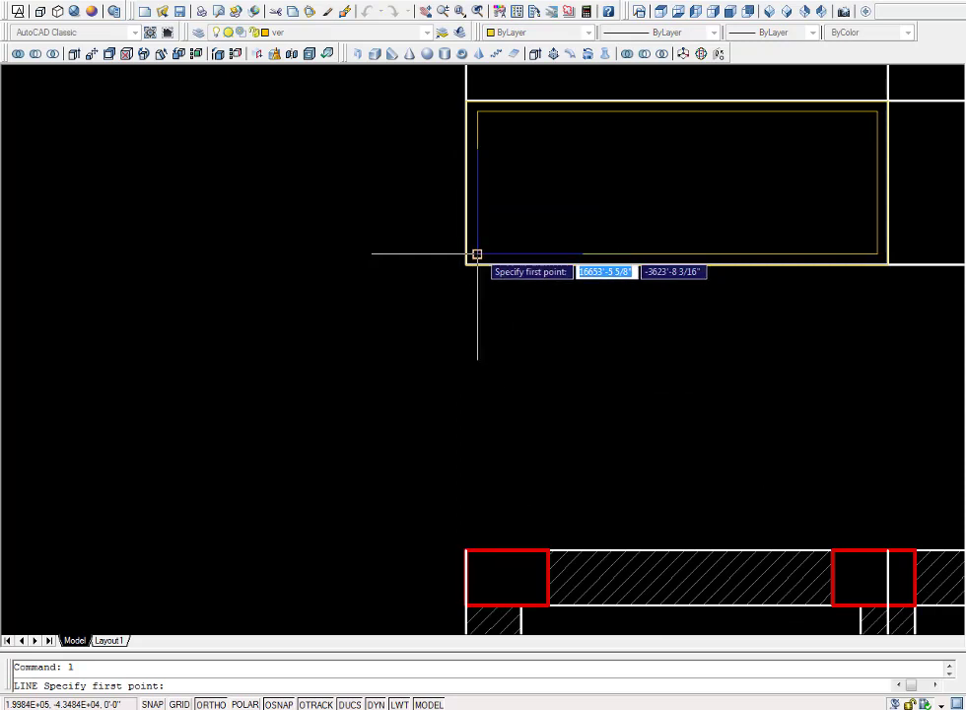
click(477, 255)
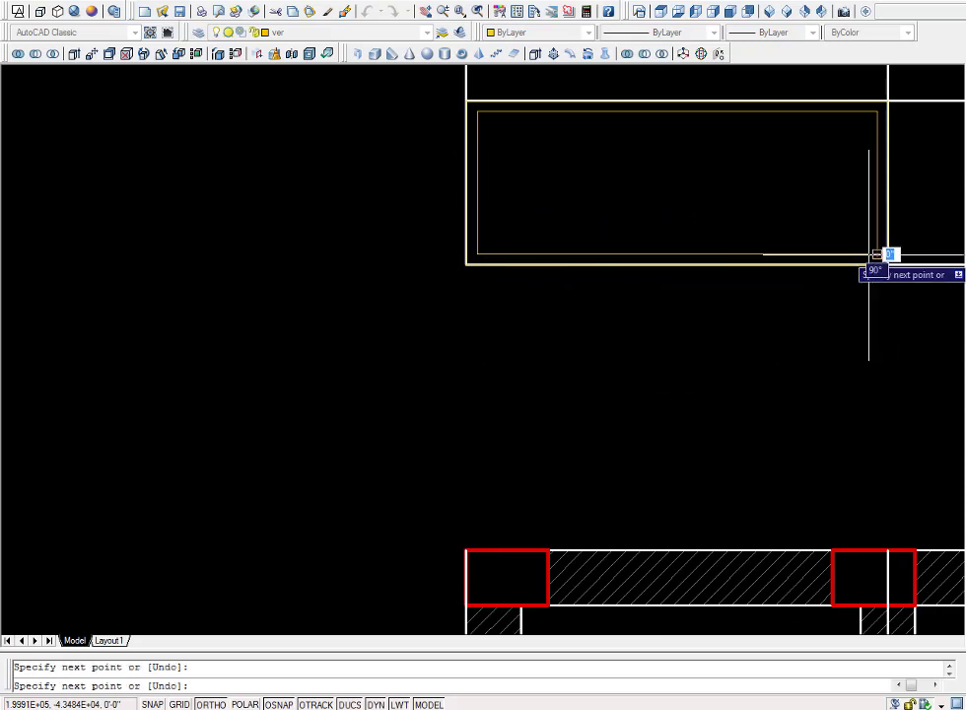
key(Escape)
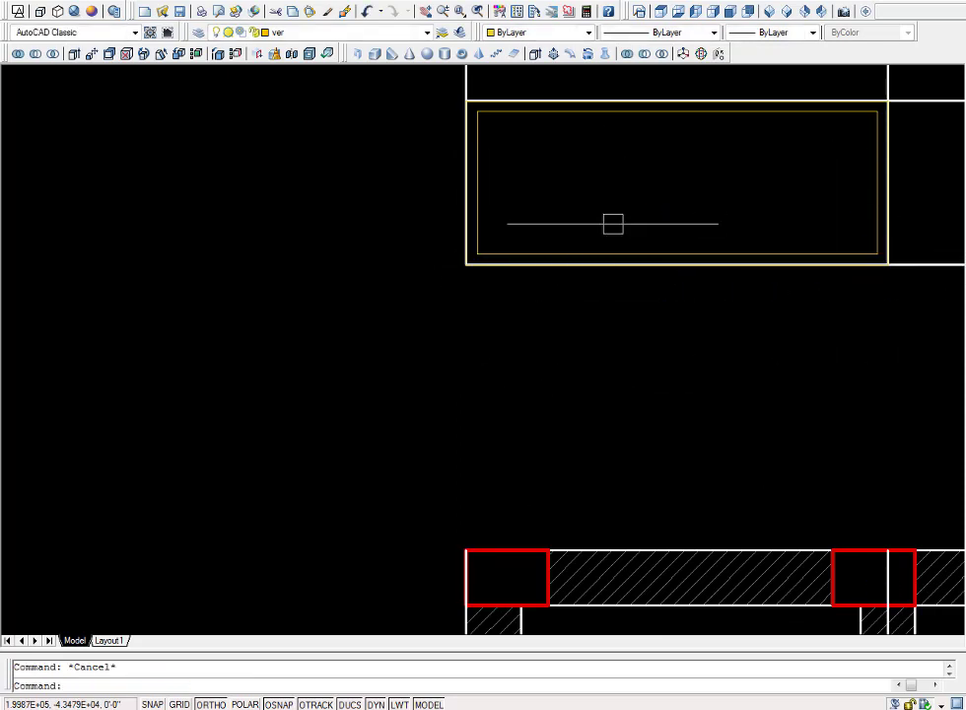
click(787, 33)
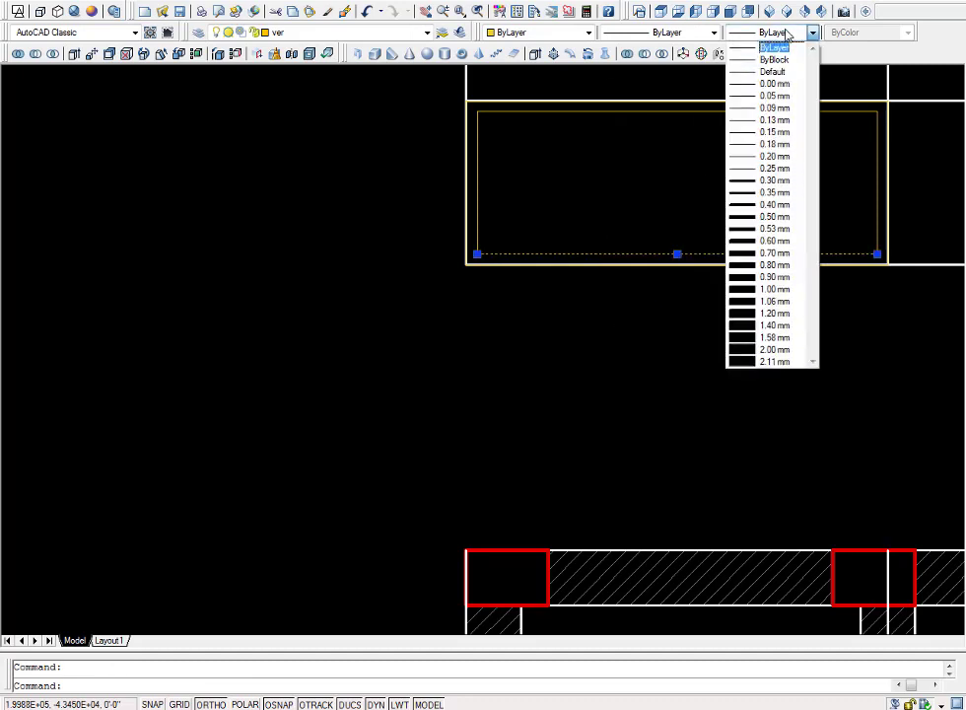
click(764, 181)
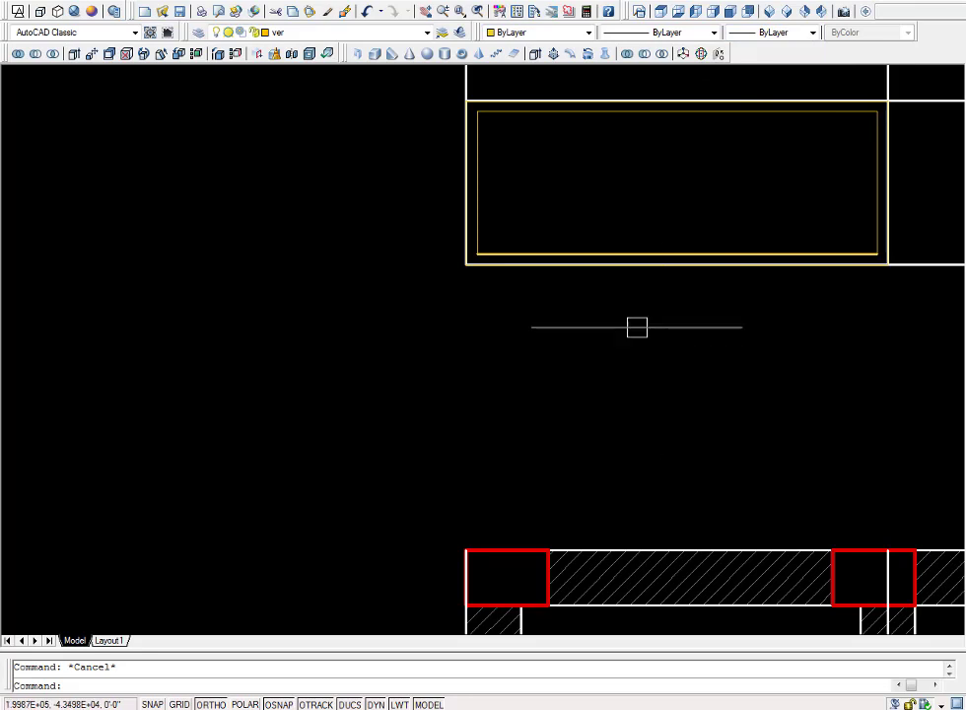
- Make 0.30 mm the current default lineweight
click(779, 32)
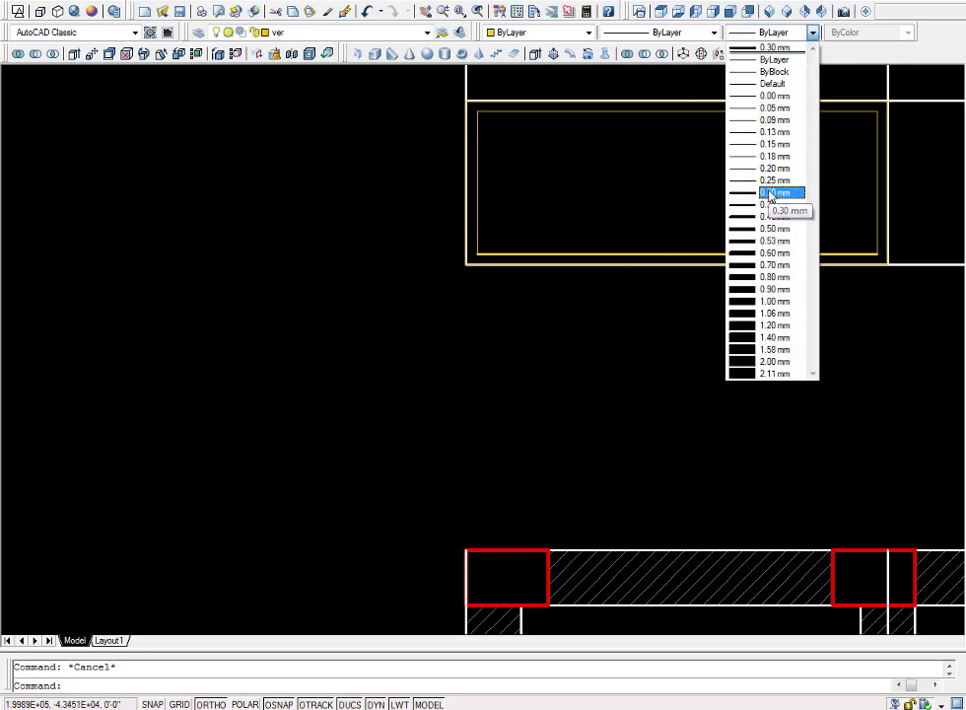
click(772, 193)
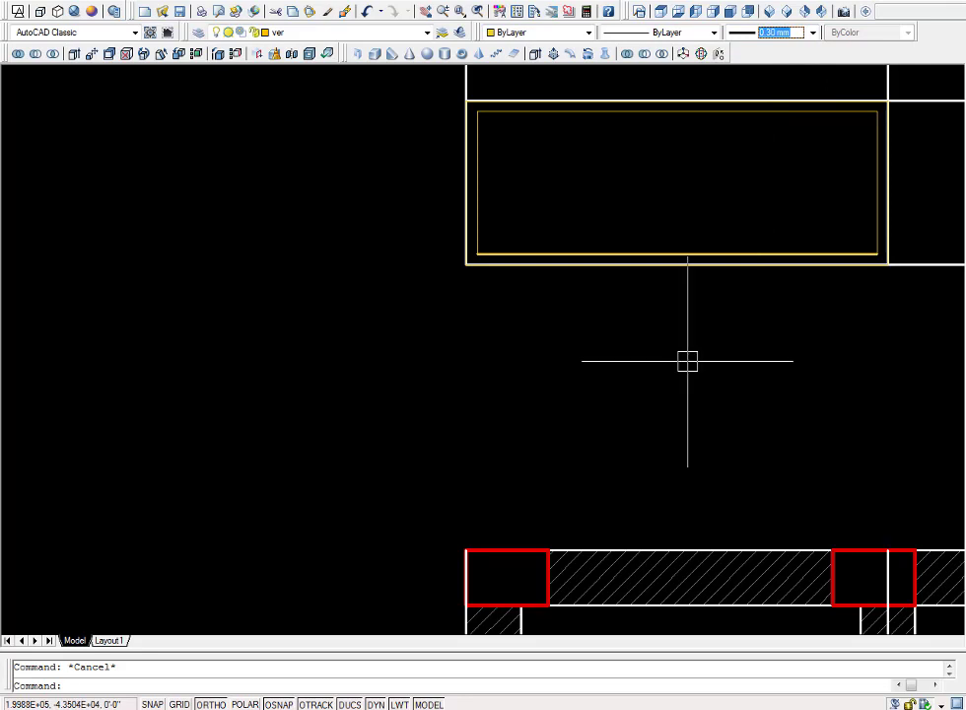
text(l)
key(Return)
text(l)
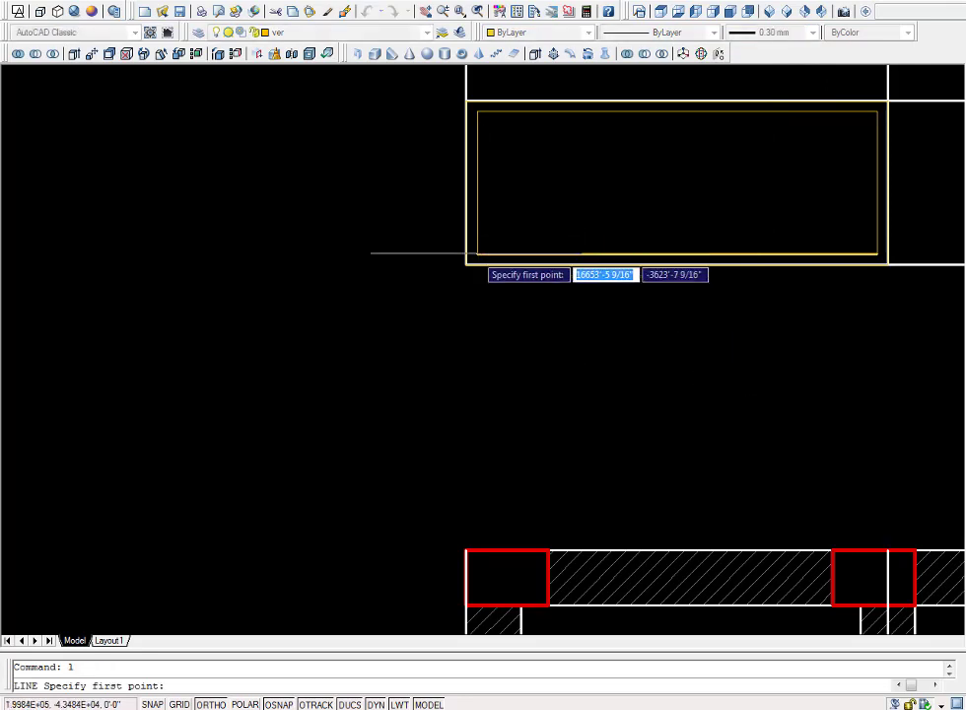
- Offset the panel's bottom line upward repeatedly, 6 apart, to form louver lines
key(Escape)
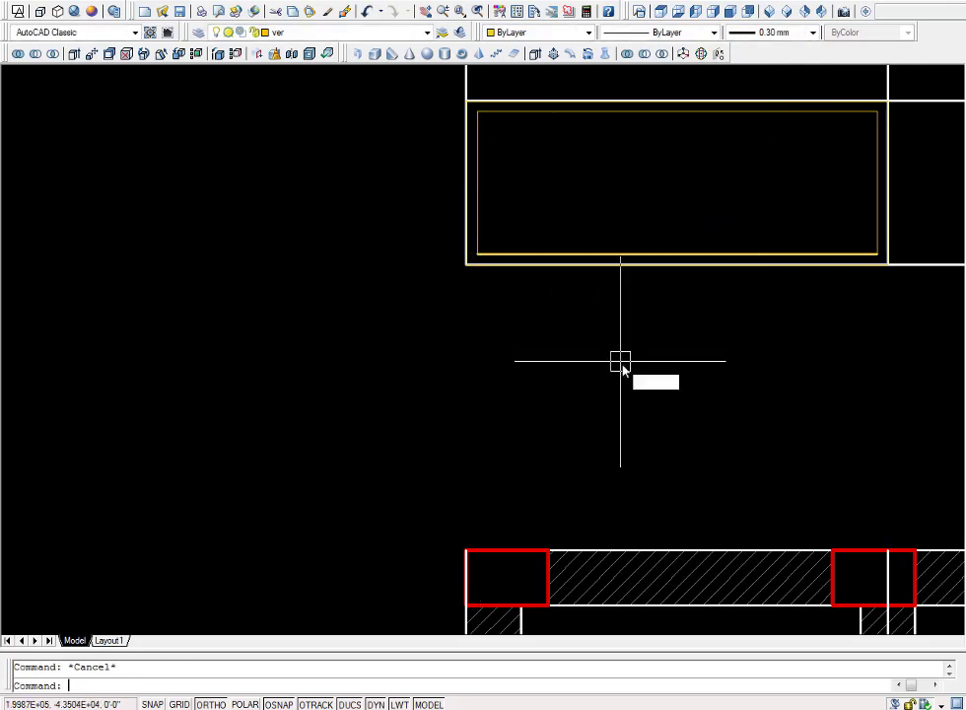
text(o)
key(Return)
text(6)
key(Return)
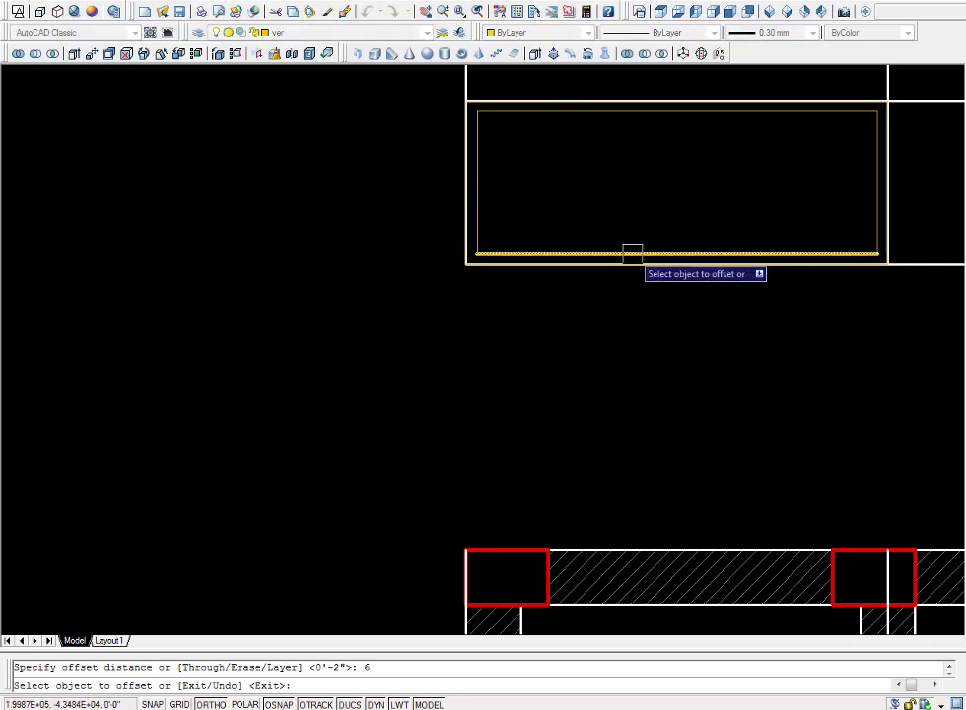
click(632, 254)
click(644, 202)
click(646, 188)
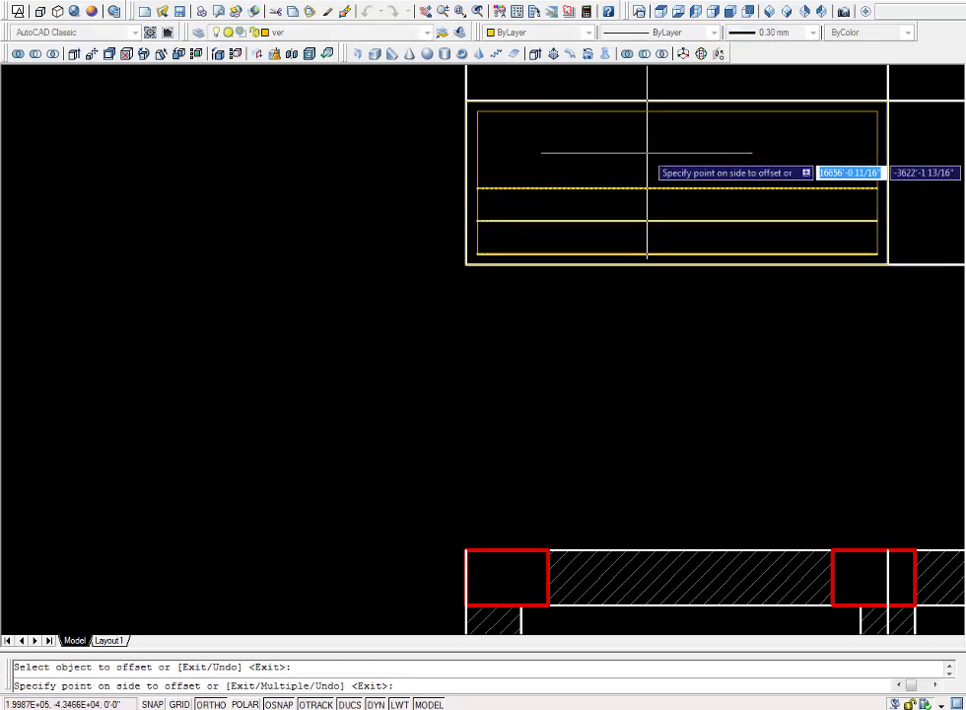
click(647, 167)
click(647, 155)
click(658, 142)
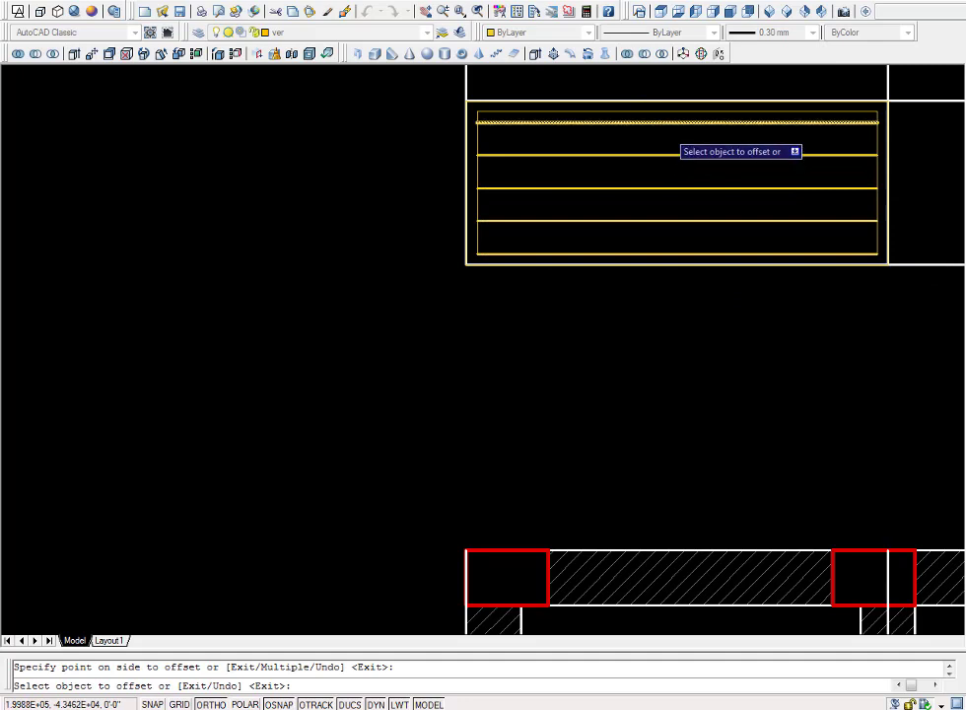
key(Escape)
- Draw a line across the panel's top edge to close the louvers
text(l)
key(Return)
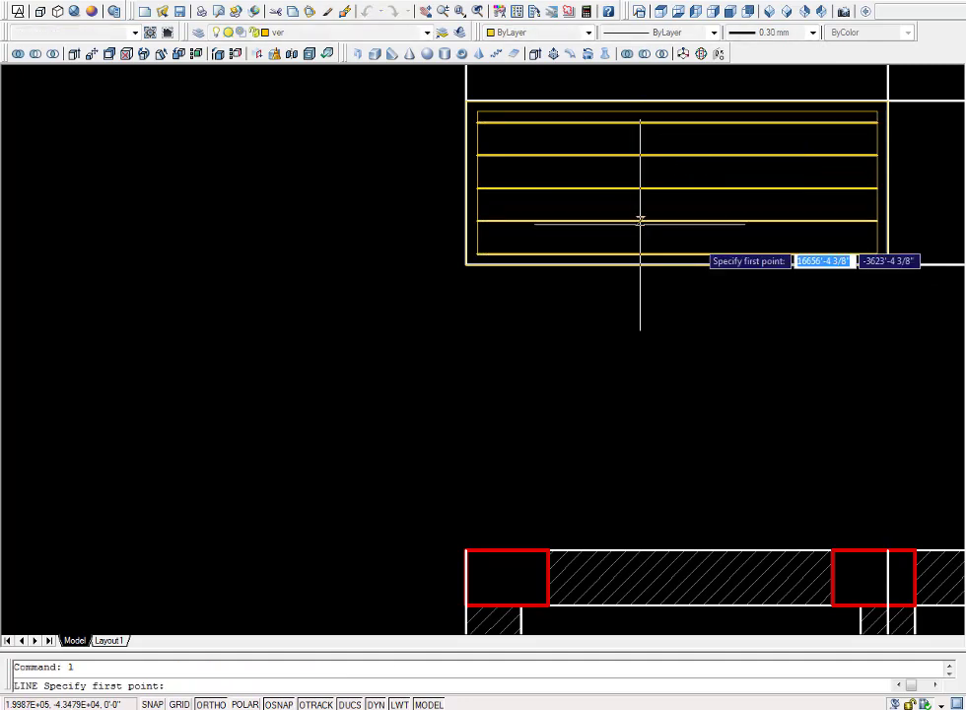
click(476, 107)
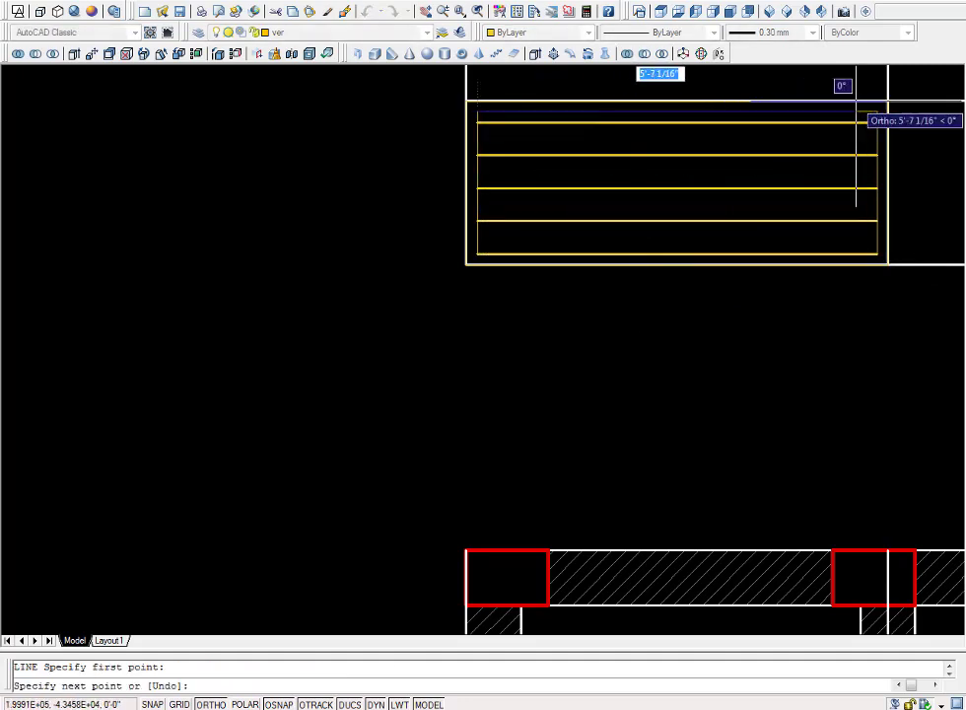
click(877, 110)
key(Return)
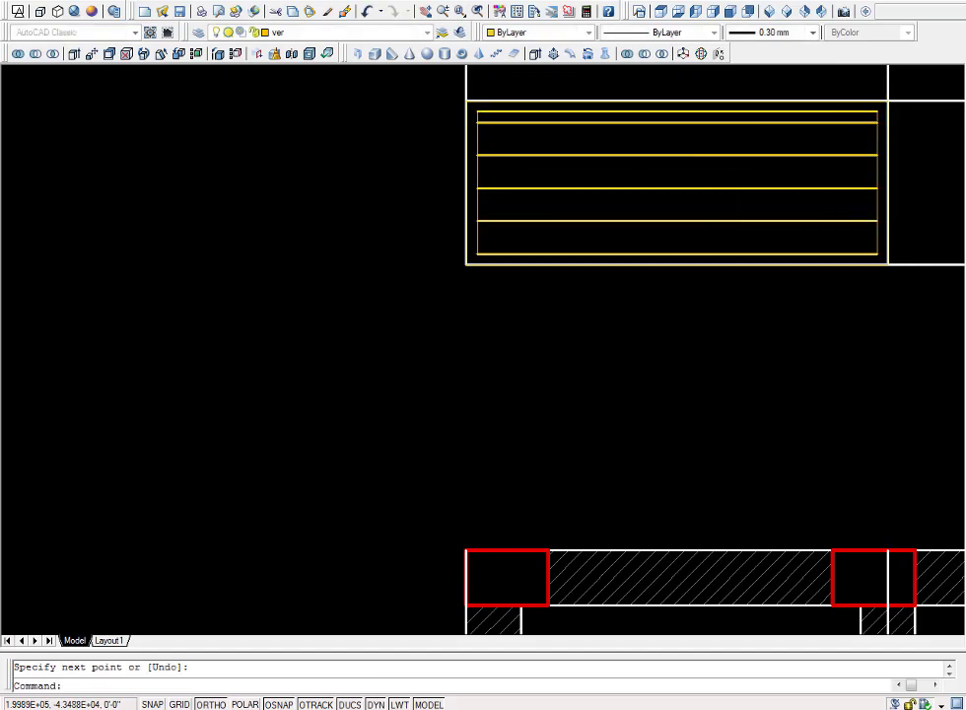
scroll(614, 319, down, 5)
middle_drag(615, 319, 508, 315)
- Draw a line along the bottom edge of the right yellow panel
key(Escape)
scroll(595, 284, up, 3)
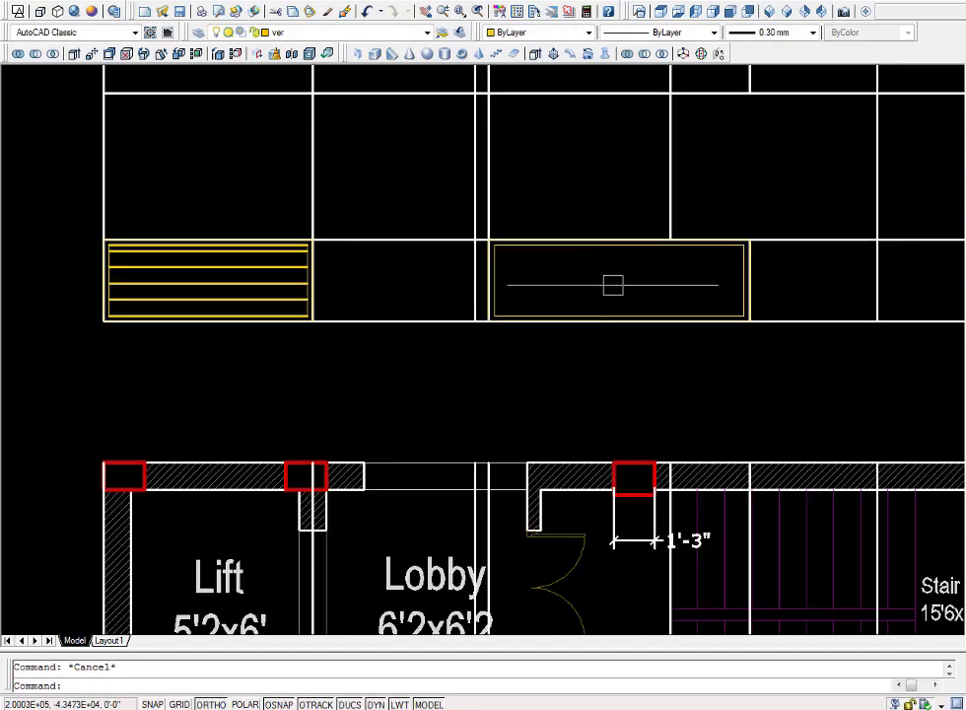
text(l)
key(Return)
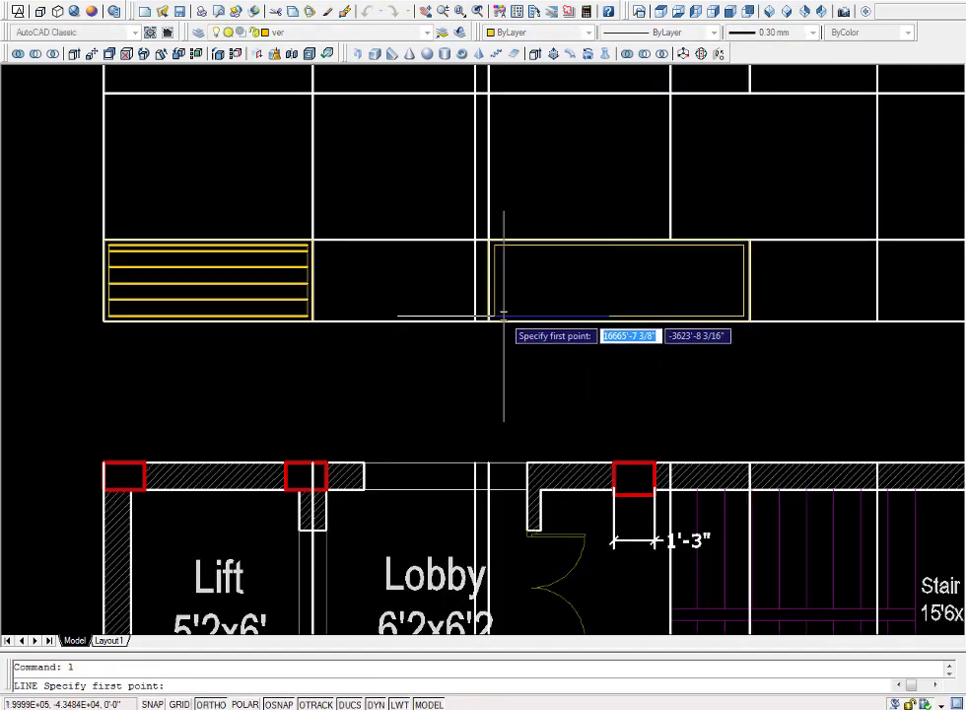
click(494, 316)
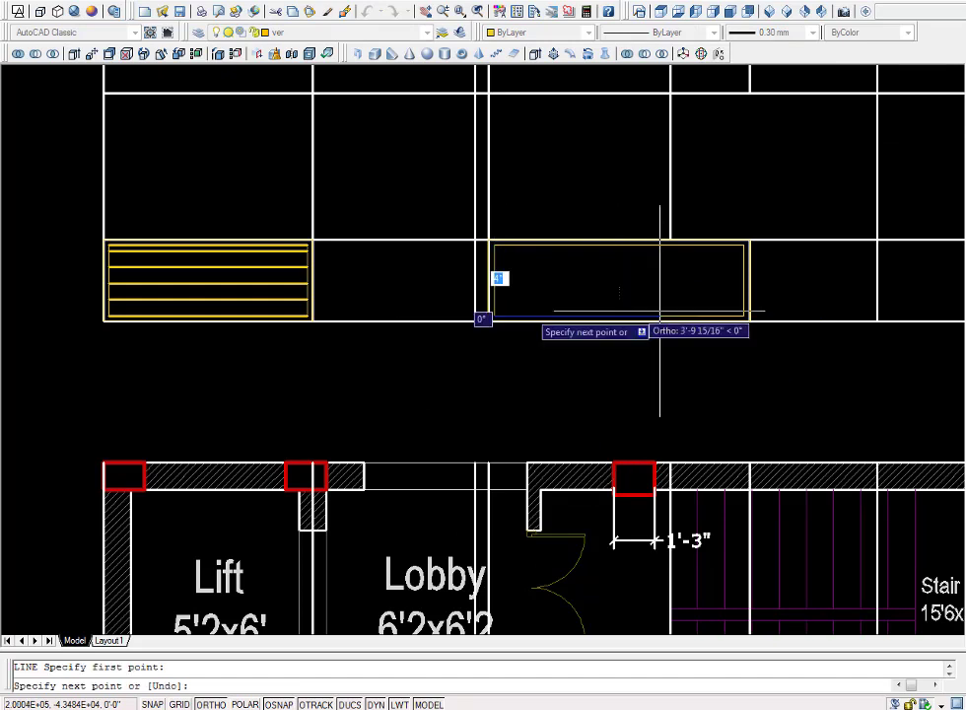
click(743, 317)
key(Return)
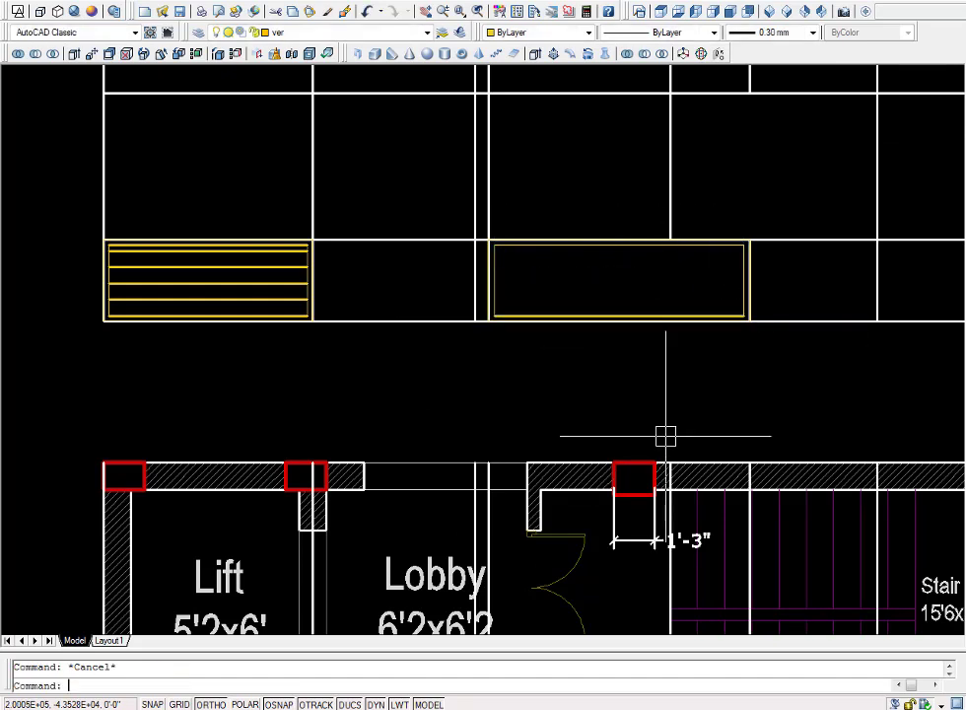
- Offset the bottom line upward by 6 four times to stack louver lines
text(o)
key(Return)
text(6)
click(593, 317)
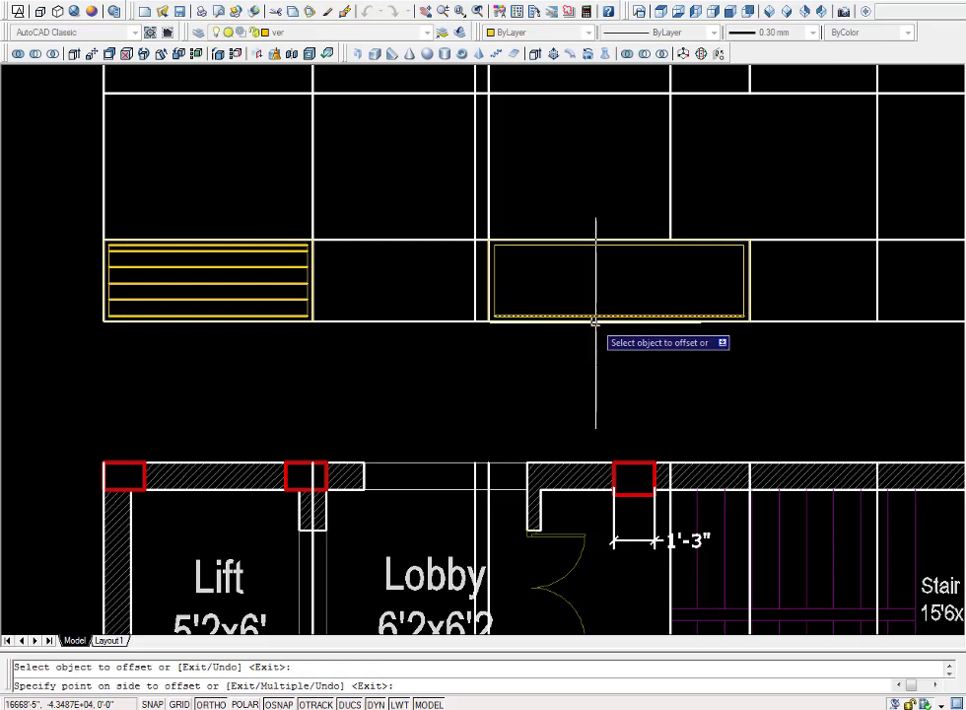
click(603, 293)
click(603, 299)
click(611, 275)
click(613, 269)
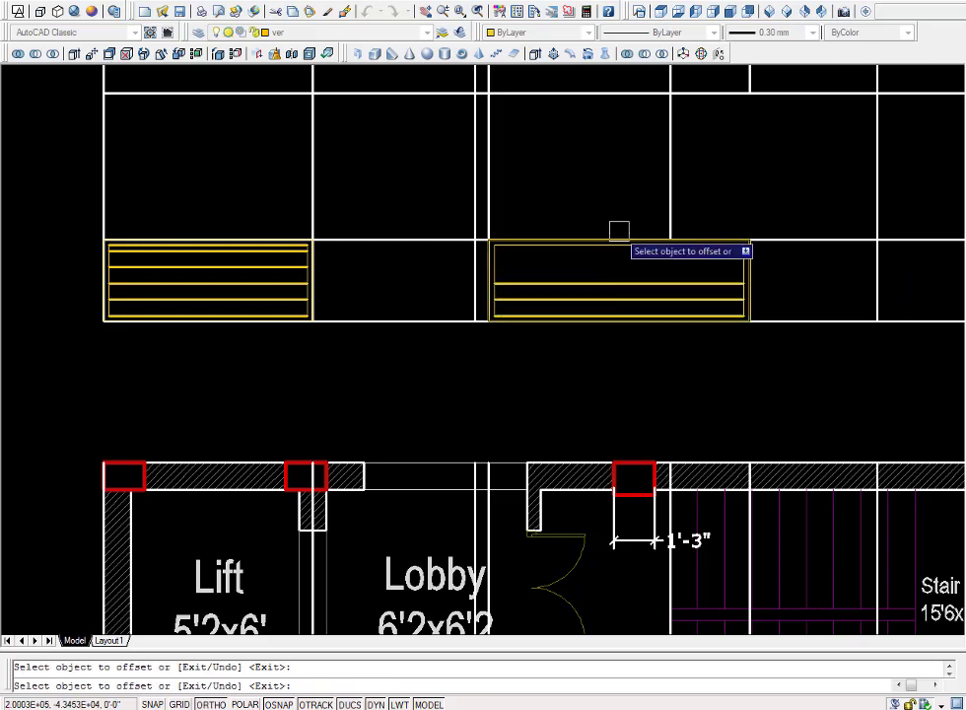
click(611, 286)
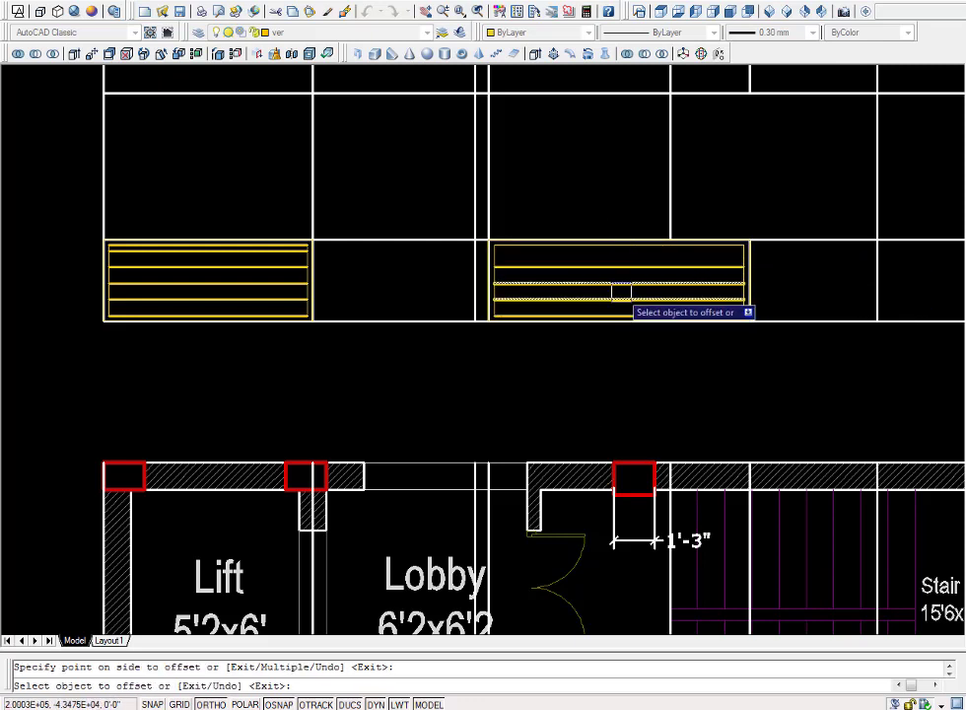
click(625, 284)
click(629, 296)
key(Escape)
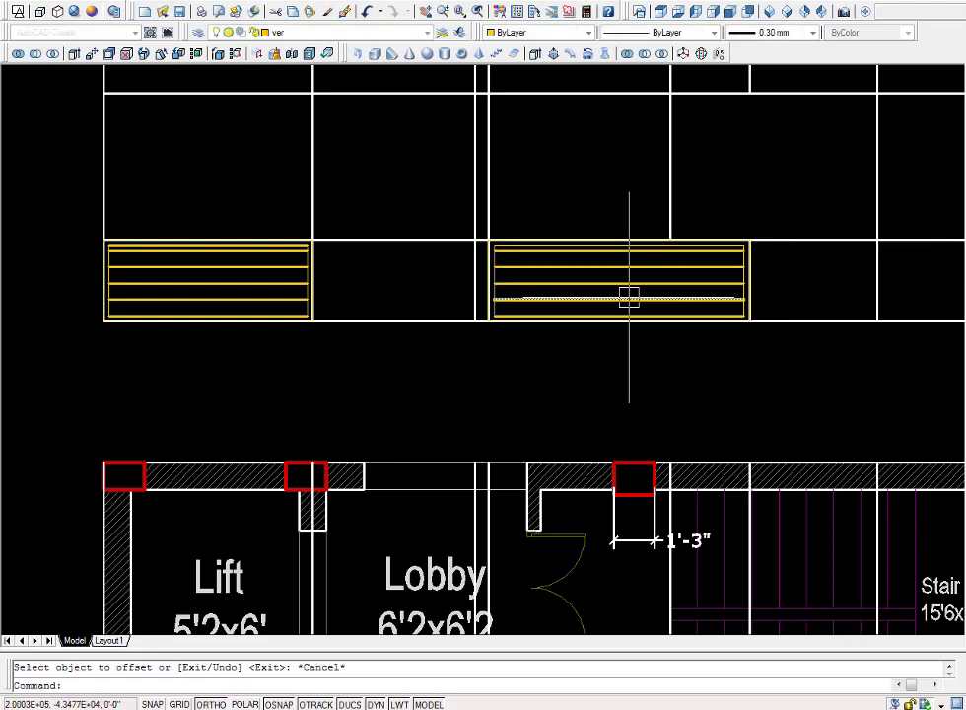
- Draw a line across the top of the right panel, corner to corner
text(l)
key(Return)
scroll(507, 229, up, 3)
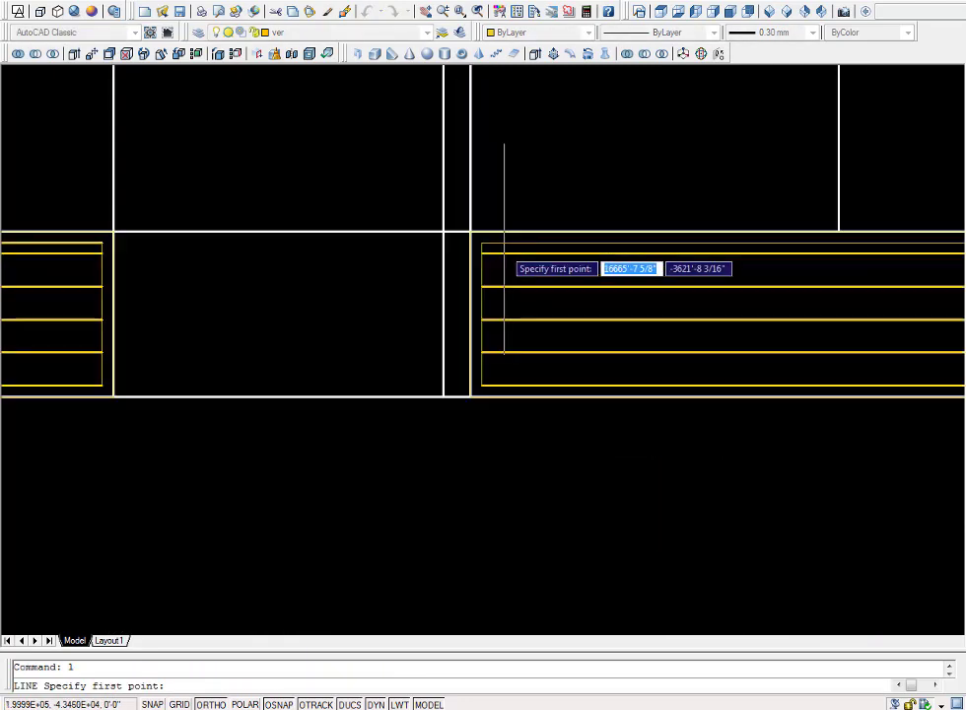
scroll(455, 237, up, 3)
click(456, 236)
scroll(563, 222, down, 5)
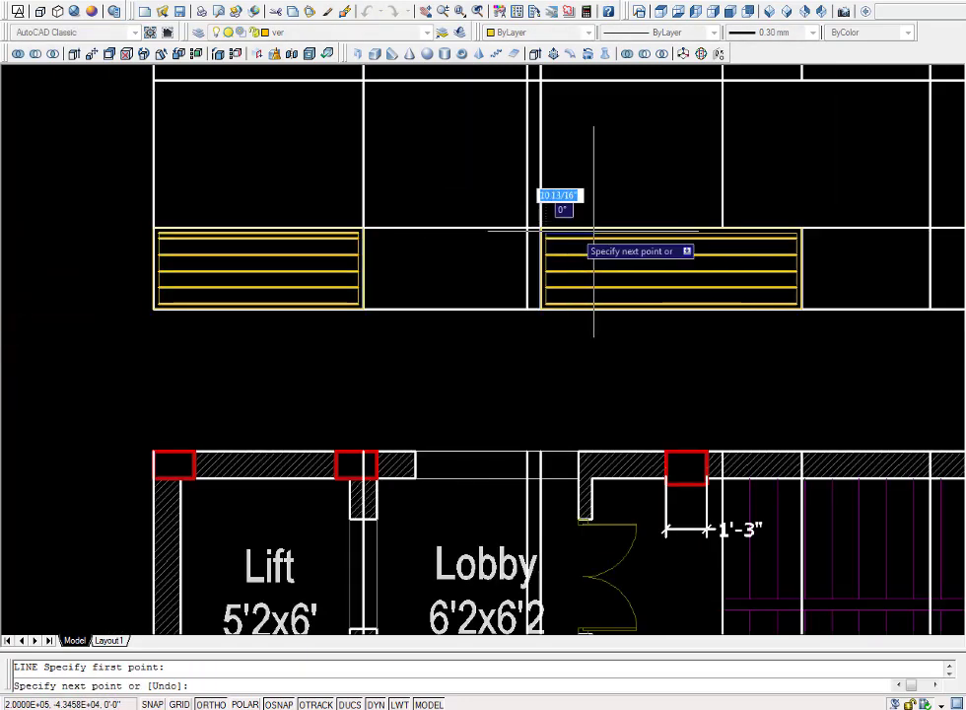
scroll(805, 239, up, 3)
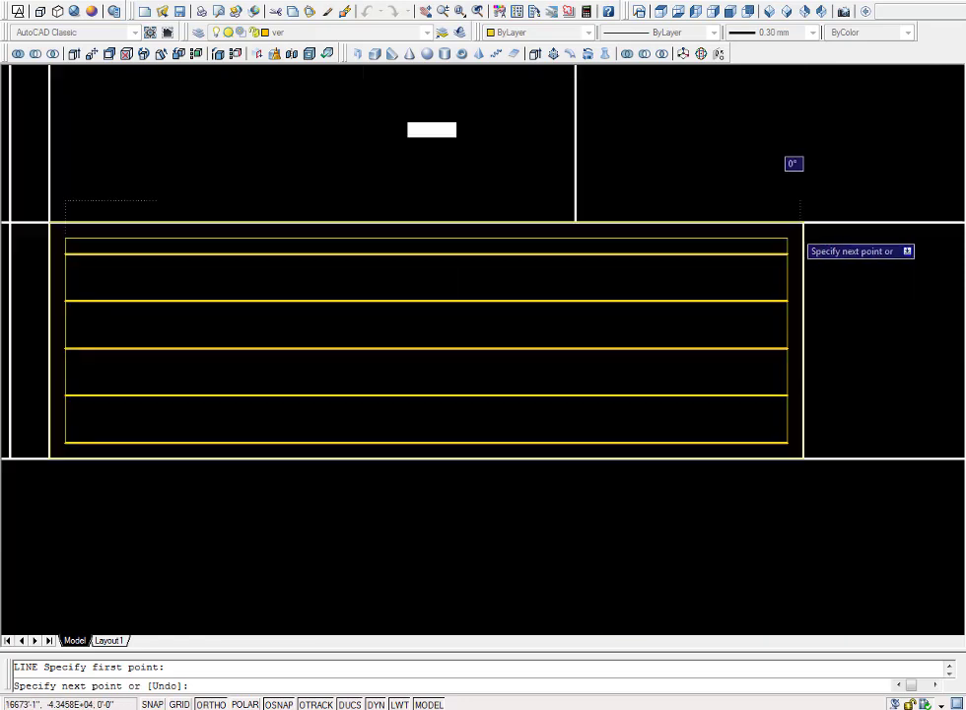
click(788, 238)
key(Return)
scroll(592, 284, down, 2)
- Offset the elevation's upper band line 6 units upward, then open Boundary Creation
scroll(591, 288, down, 4)
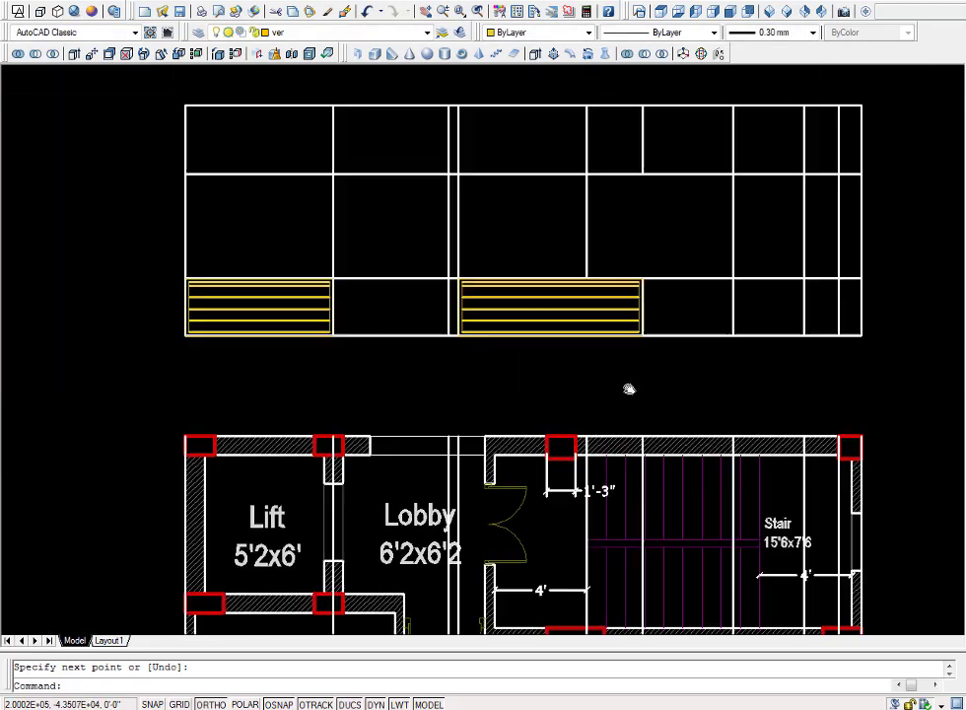
middle_drag(628, 389, 730, 404)
scroll(622, 374, down, 4)
middle_drag(675, 358, 645, 263)
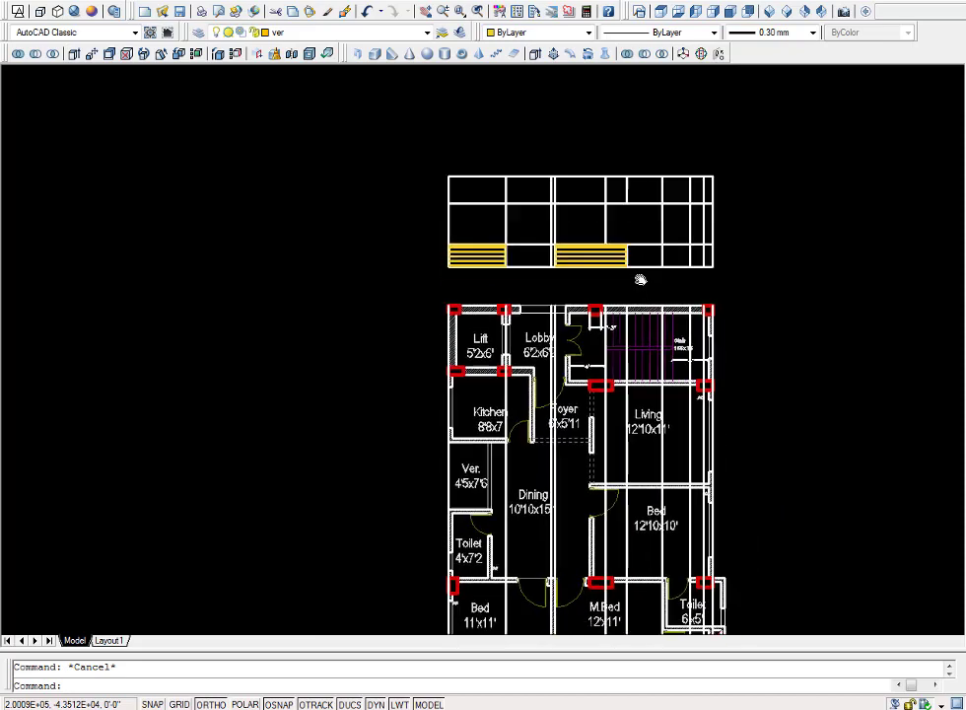
scroll(616, 379, down, 2)
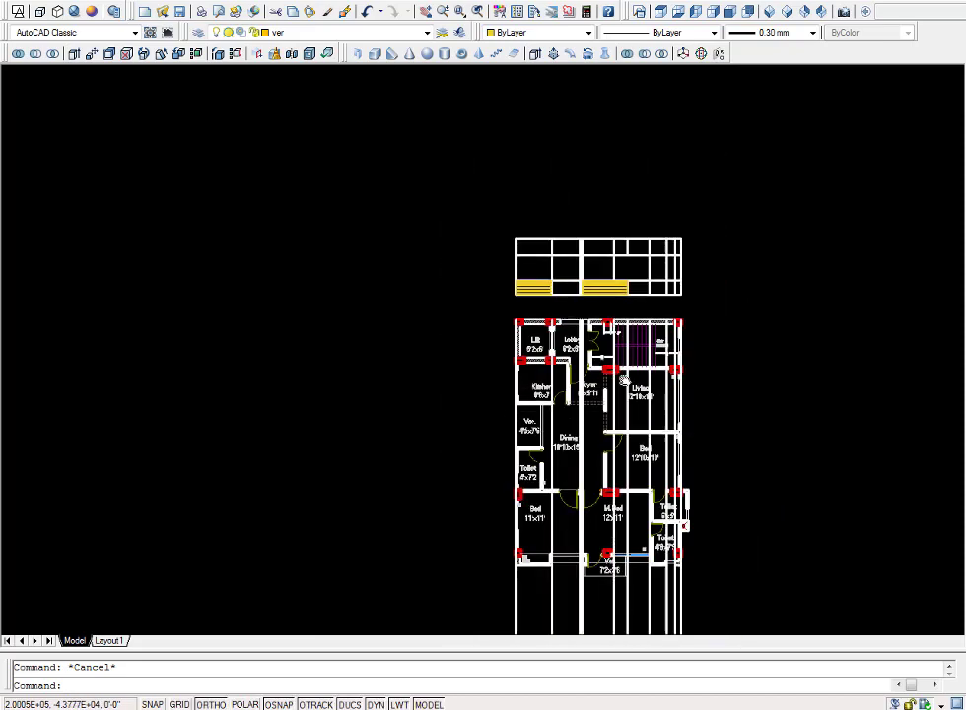
middle_drag(621, 434, 626, 385)
scroll(627, 436, up, 2)
scroll(621, 443, up, 2)
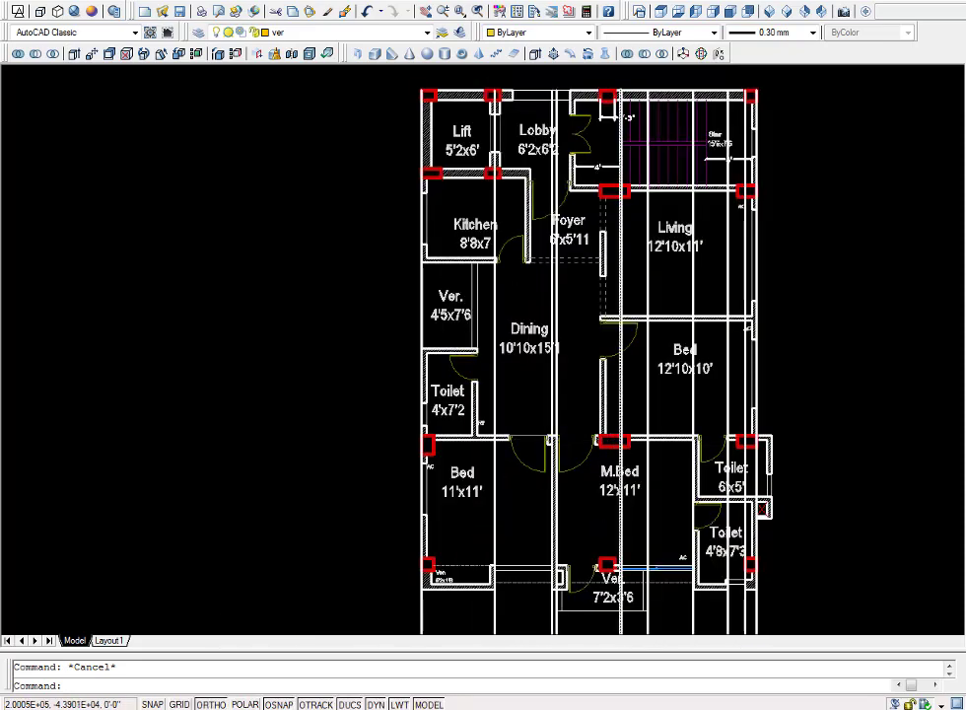
scroll(620, 424, down, 2)
mouse_move(591, 246)
middle_down()
mouse_move(564, 410)
mouse_move(564, 385)
middle_up()
scroll(574, 284, up, 4)
text(o)
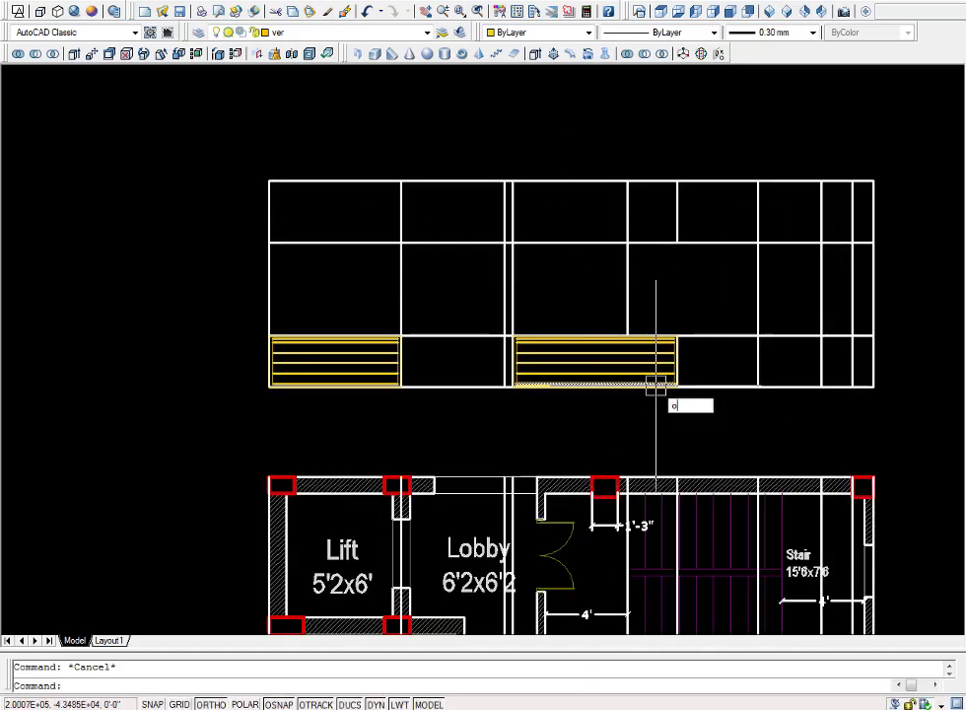
key(Return)
key(Return)
click(461, 241)
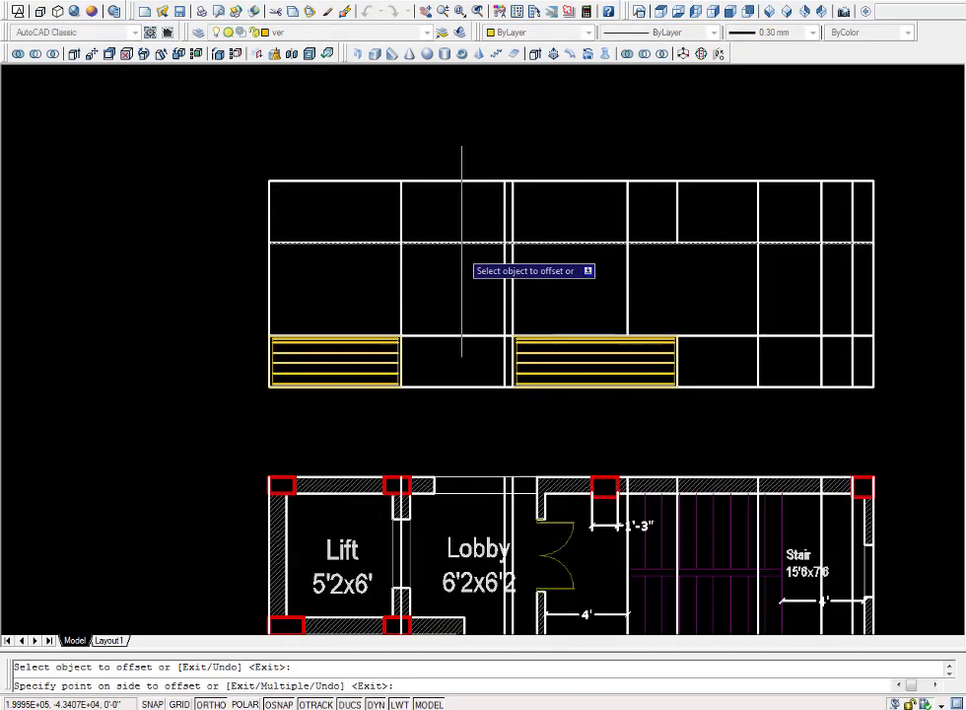
click(473, 212)
key(Escape)
key(Escape)
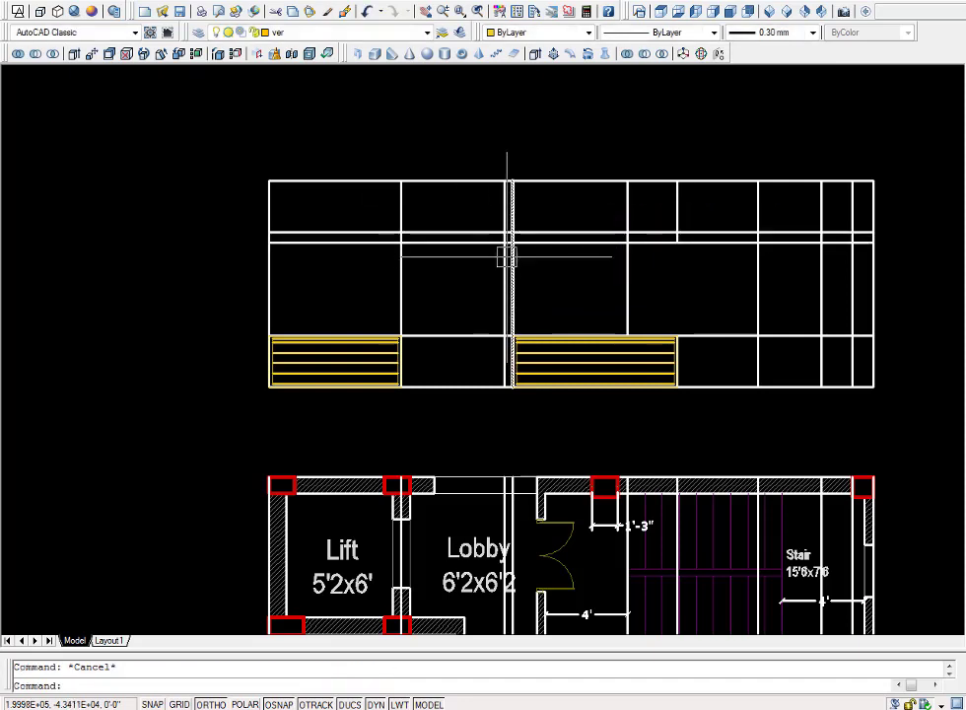
text(bo)
key(Return)
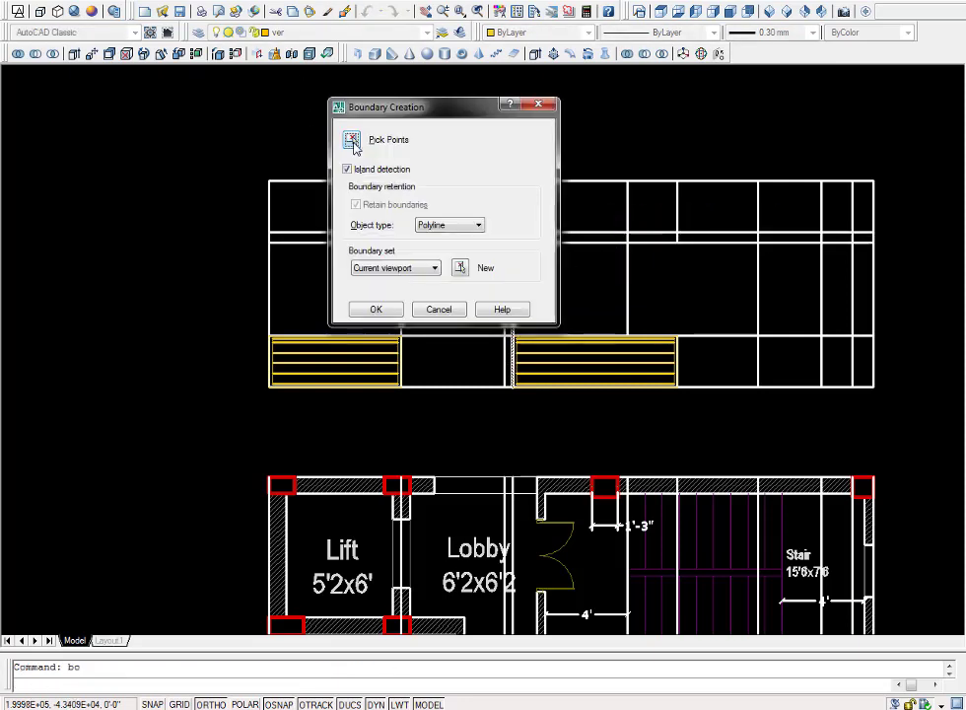
click(351, 139)
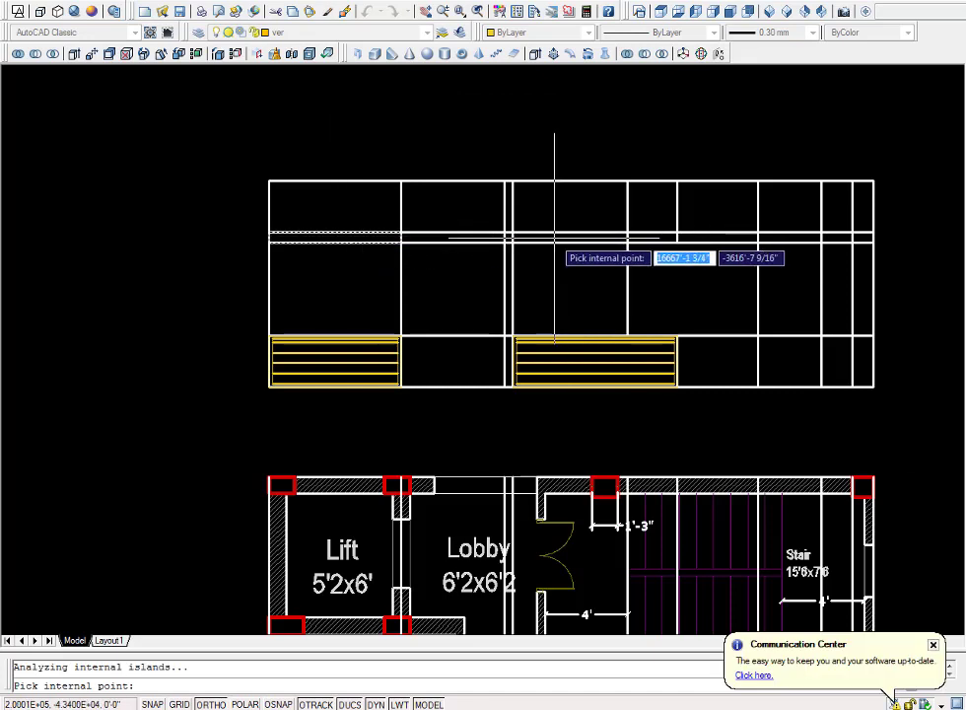
click(557, 237)
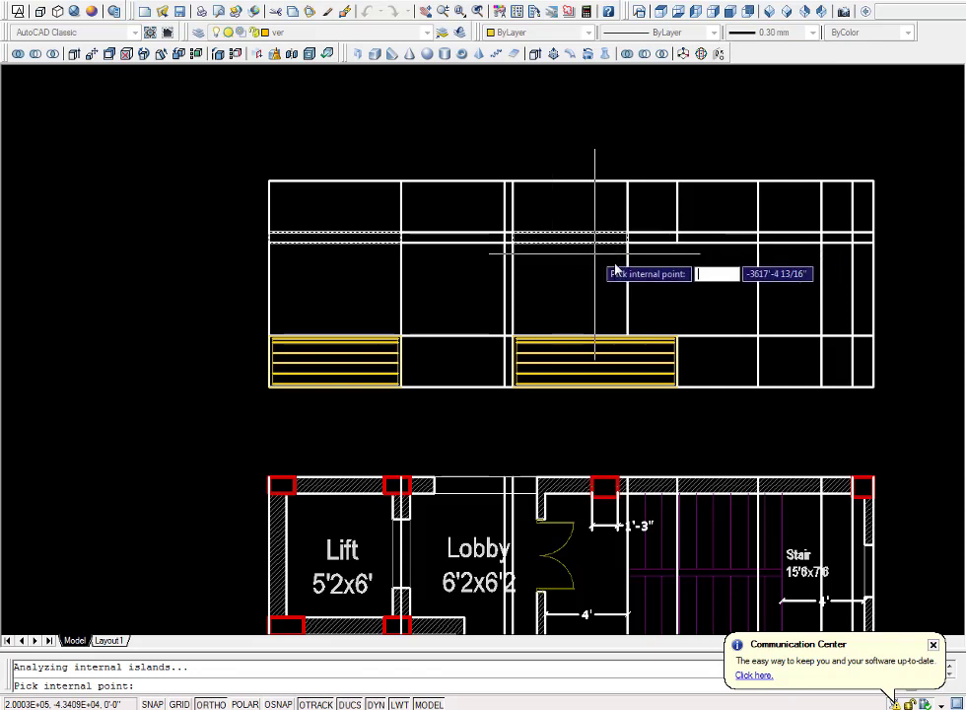
key(Return)
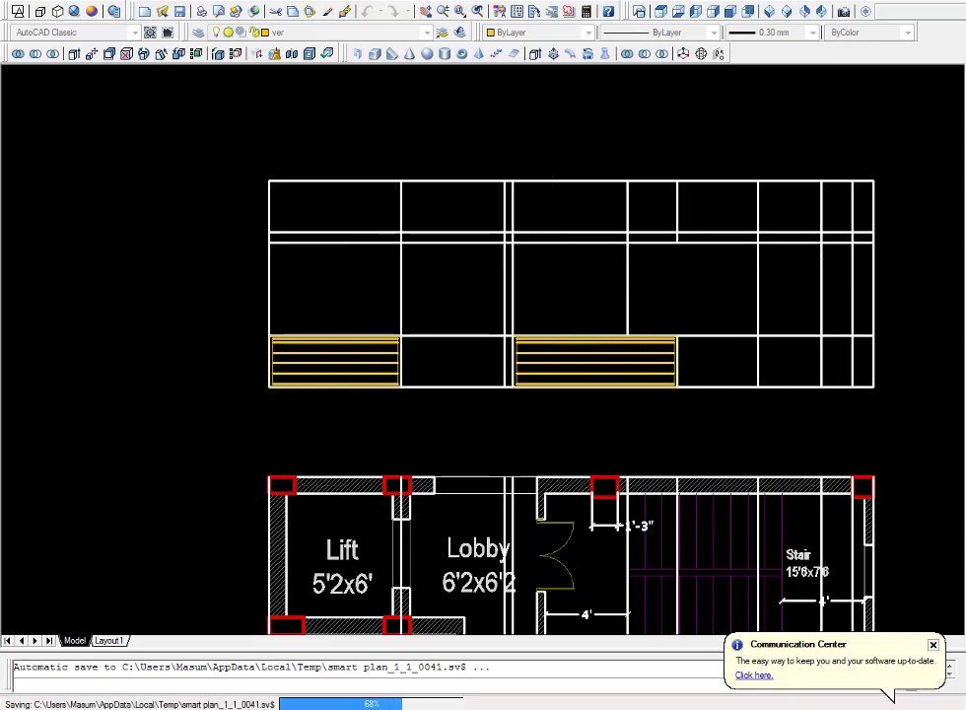
scroll(168, 405, up, 2)
click(145, 226)
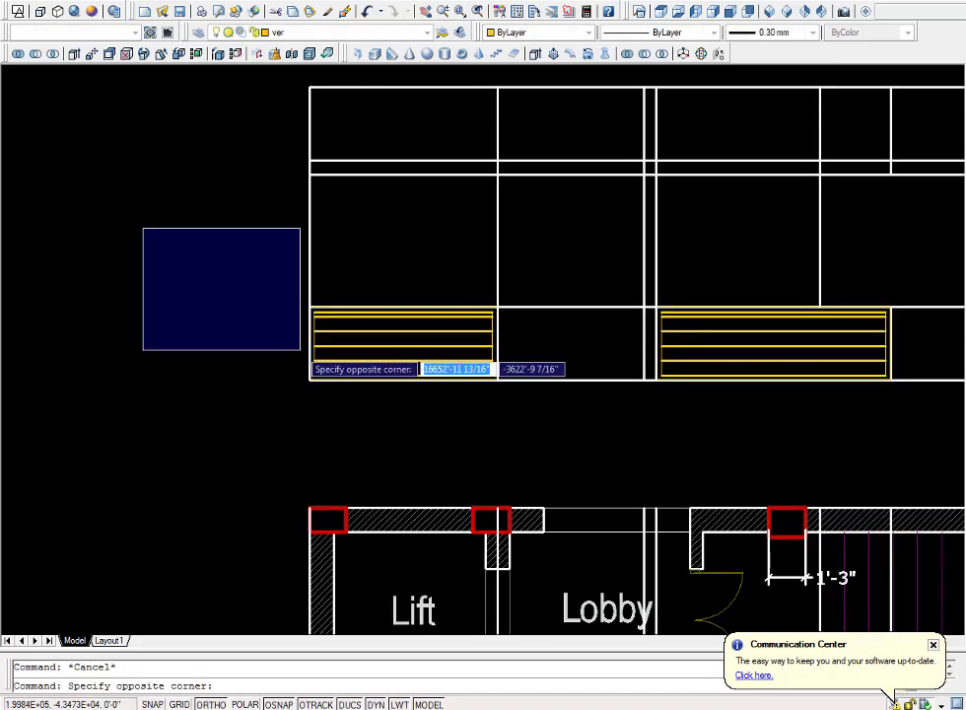
key(Escape)
scroll(670, 283, down, 2)
middle_drag(670, 283, 594, 294)
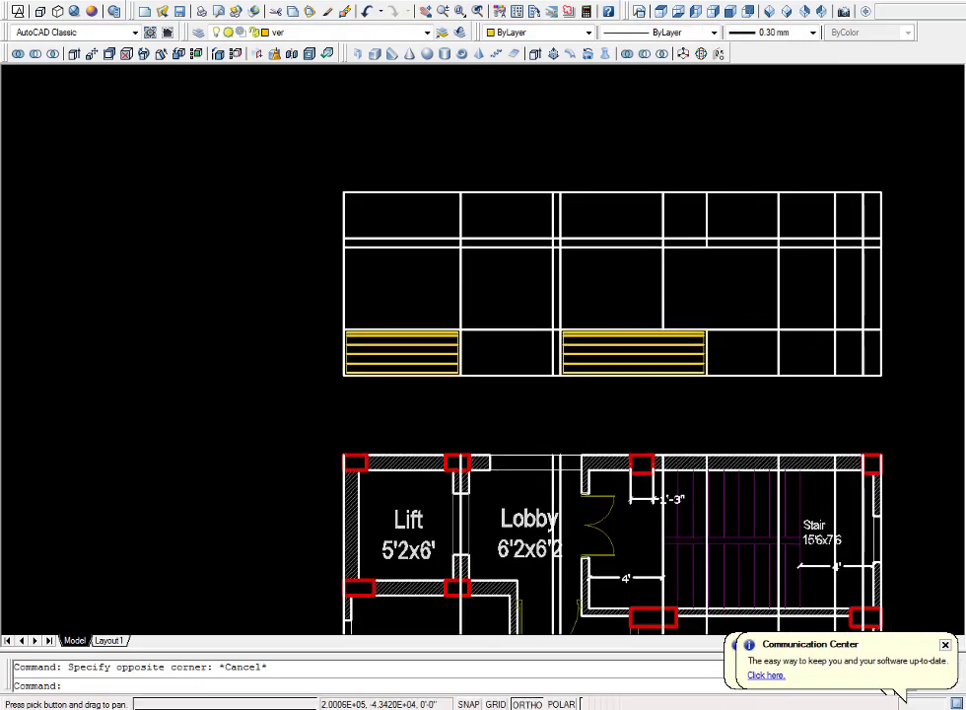
scroll(665, 240, up, 4)
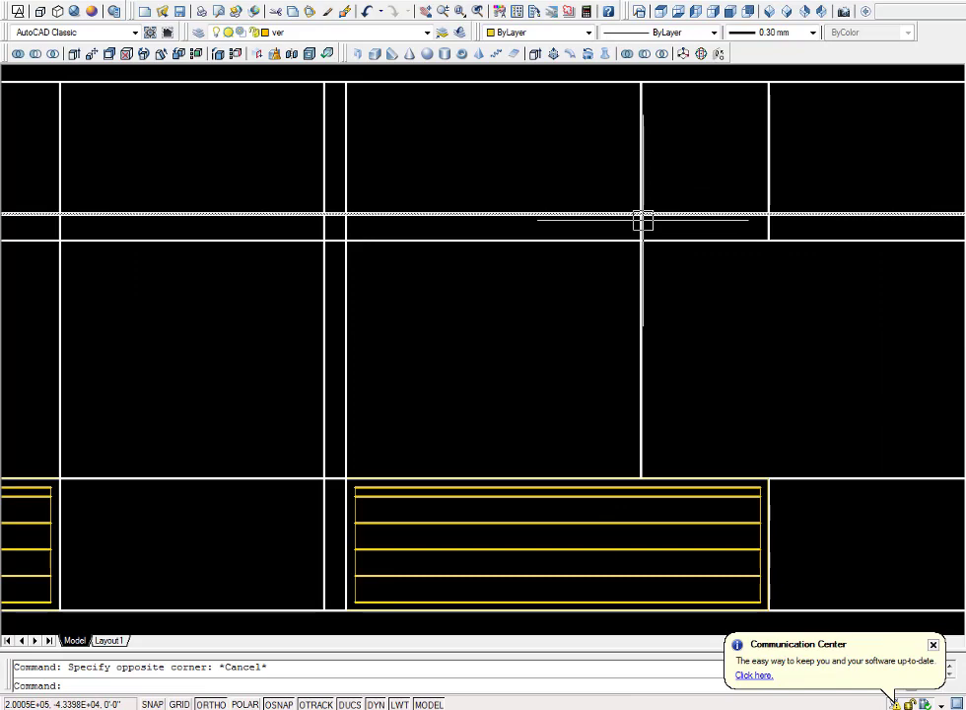
text(tr)
key(Return)
key(Return)
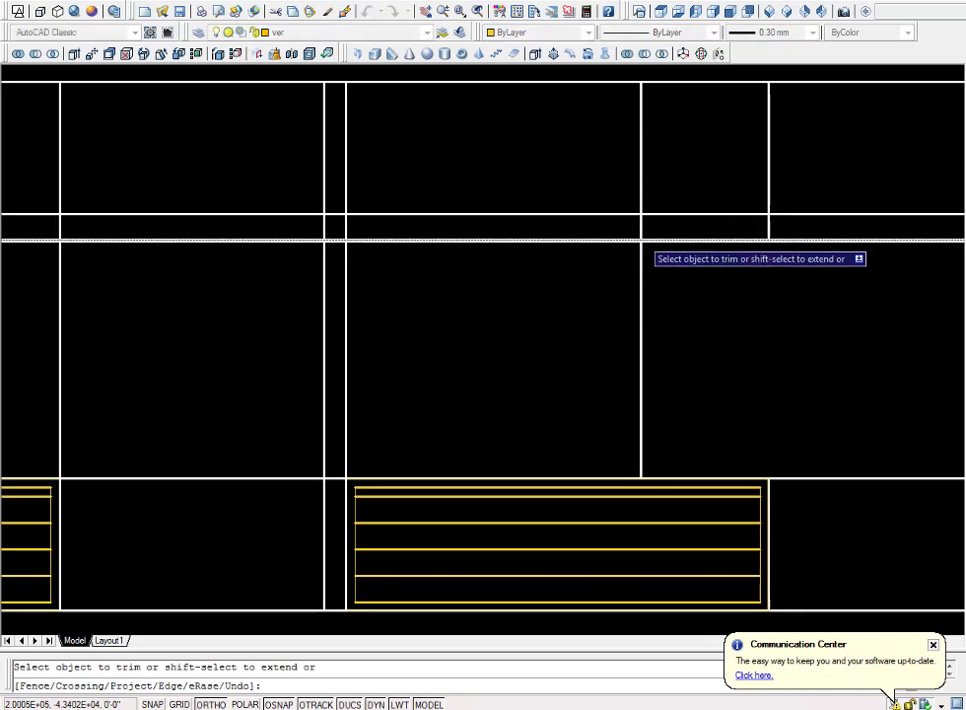
key(Escape)
scroll(646, 287, down, 3)
middle_drag(596, 287, 644, 276)
text(bo)
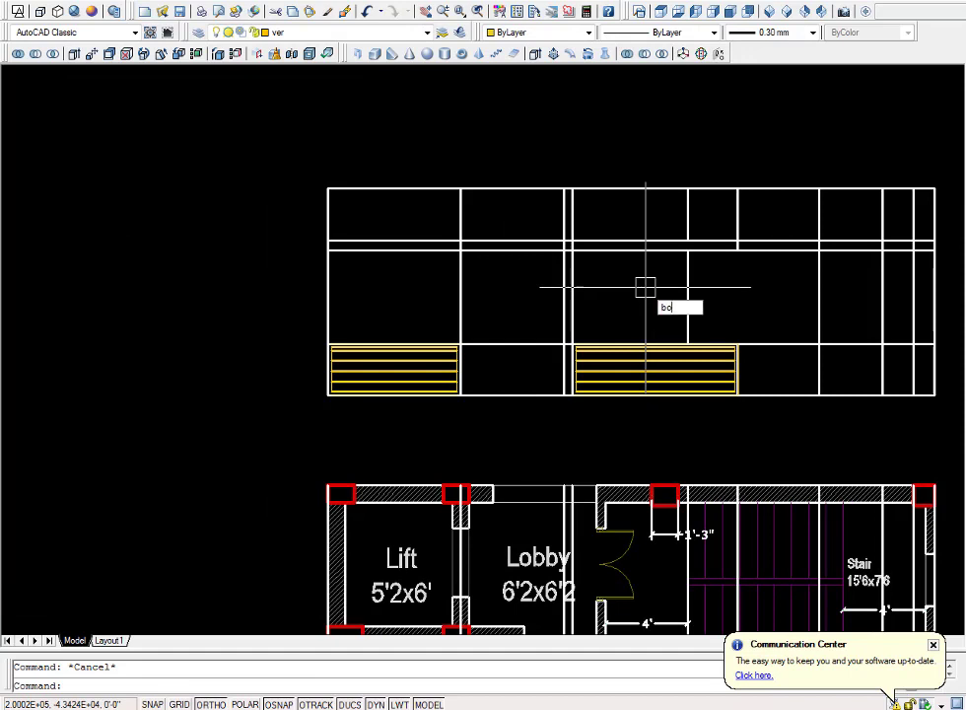
- Create boundary outlines of the thin strips above both louvre bays, then zoom out to the plan
key(Return)
click(355, 143)
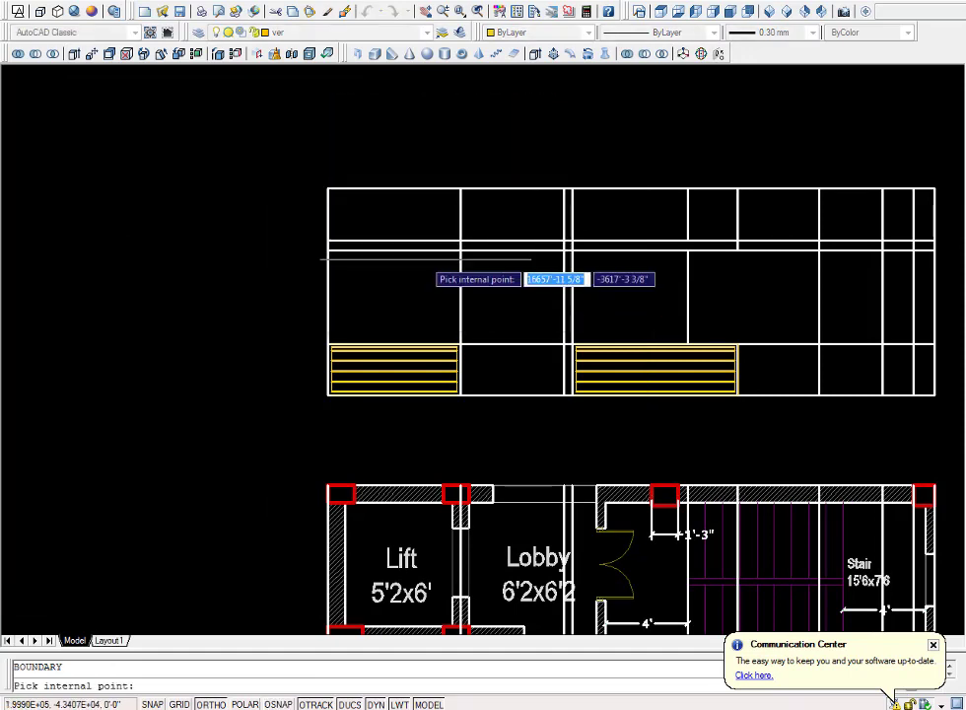
click(433, 245)
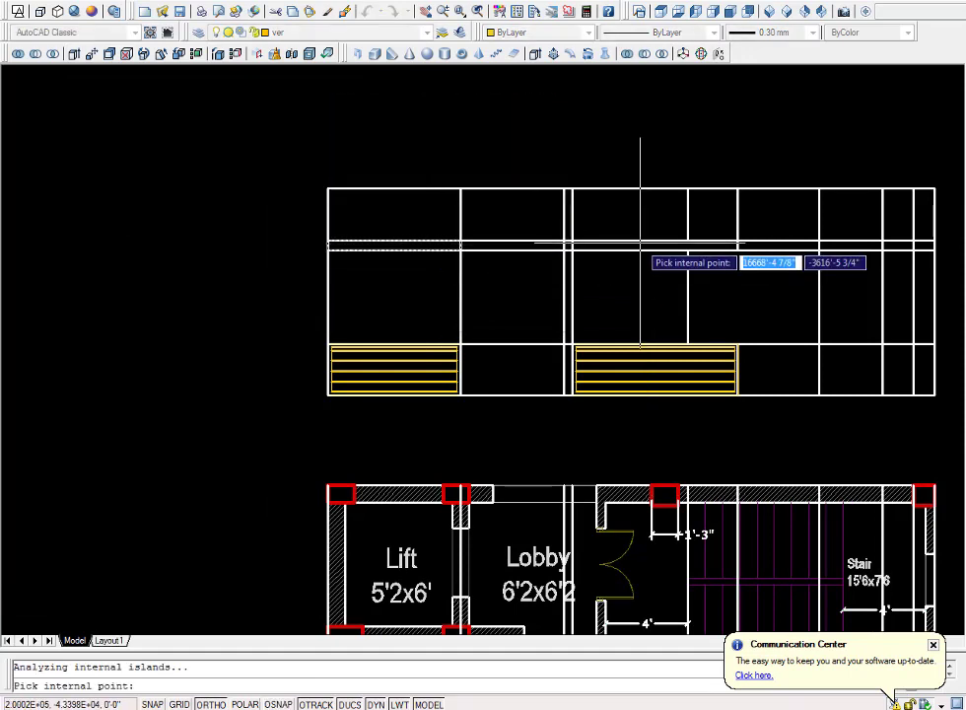
key(Return)
key(Escape)
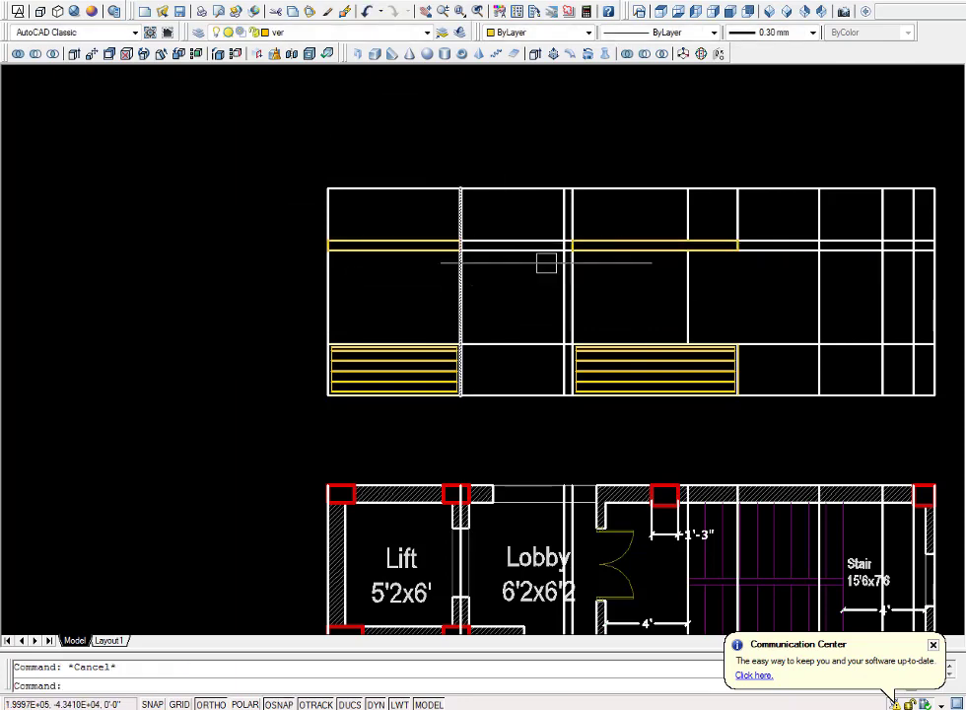
scroll(532, 257, down, 4)
middle_drag(682, 411, 693, 161)
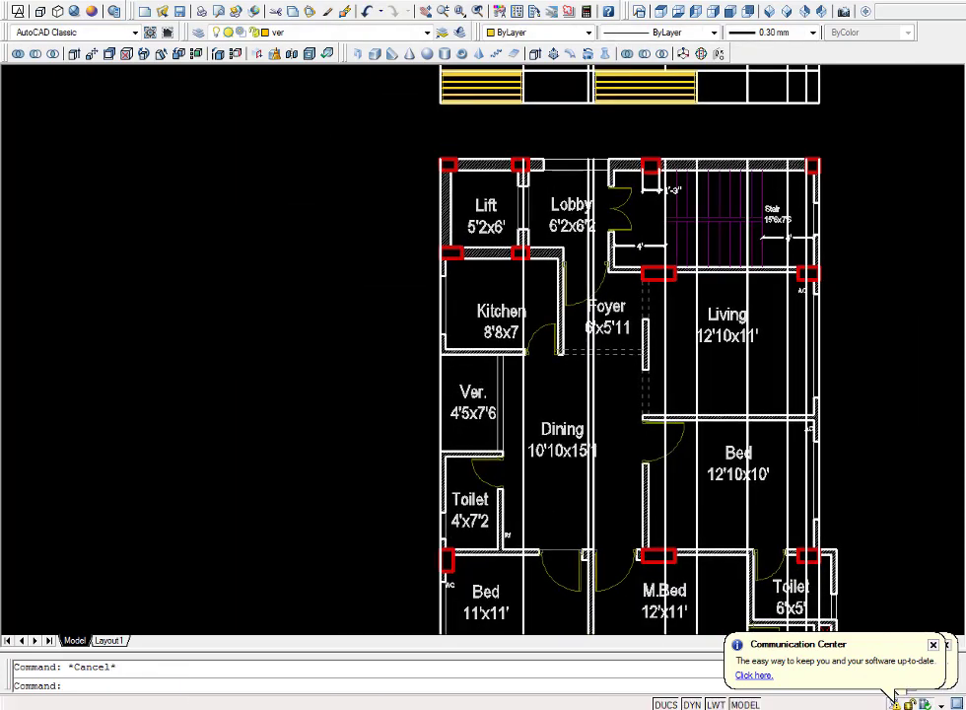
scroll(641, 322, down, 2)
middle_drag(641, 322, 640, 239)
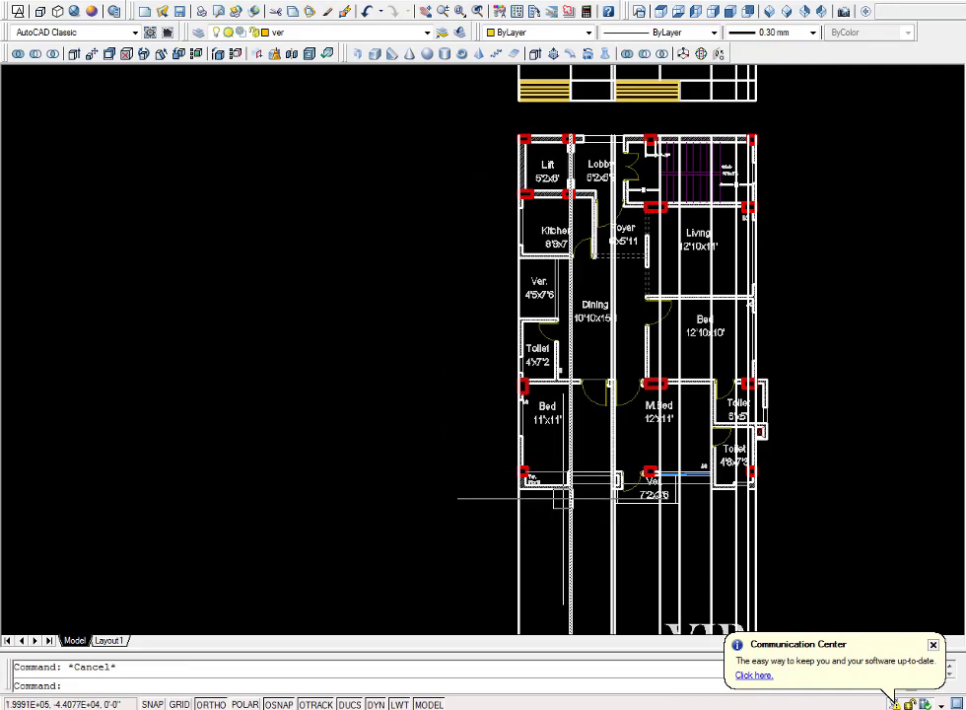
scroll(693, 501, up, 4)
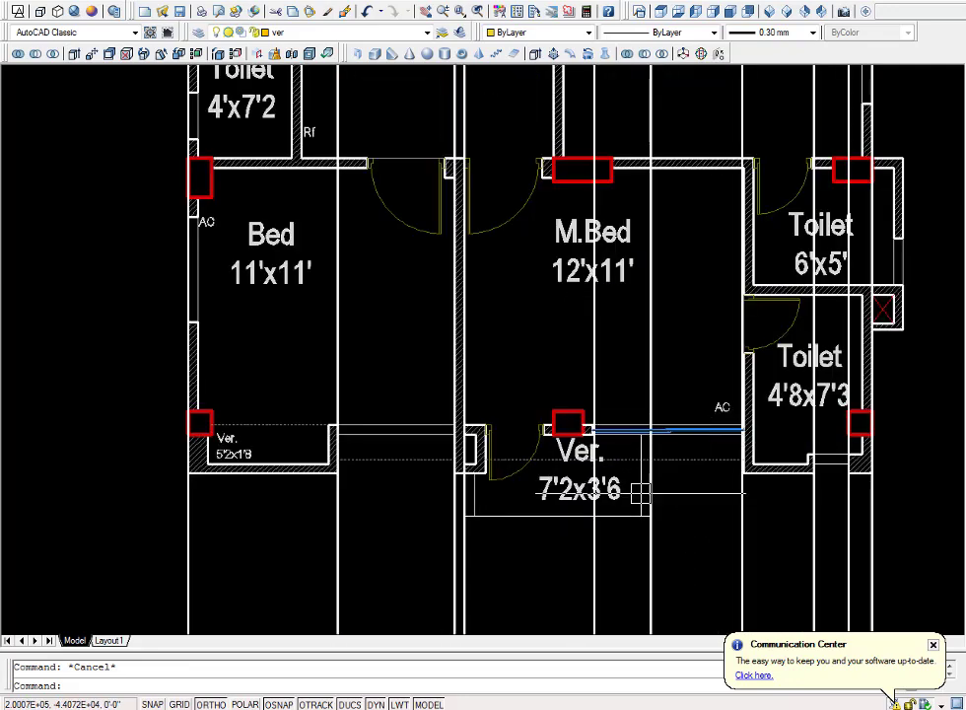
scroll(820, 481, down, 4)
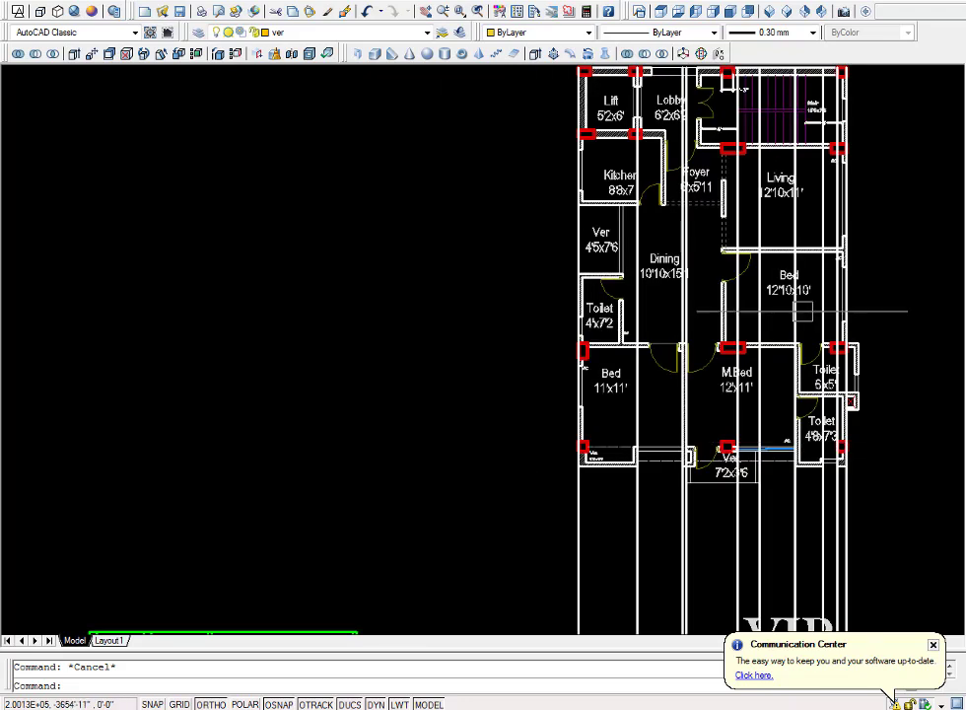
mouse_move(778, 194)
middle_down()
mouse_move(612, 409)
mouse_move(594, 383)
middle_up()
- Make Window the current layer from the layer list and pan back toward the elevation
click(320, 34)
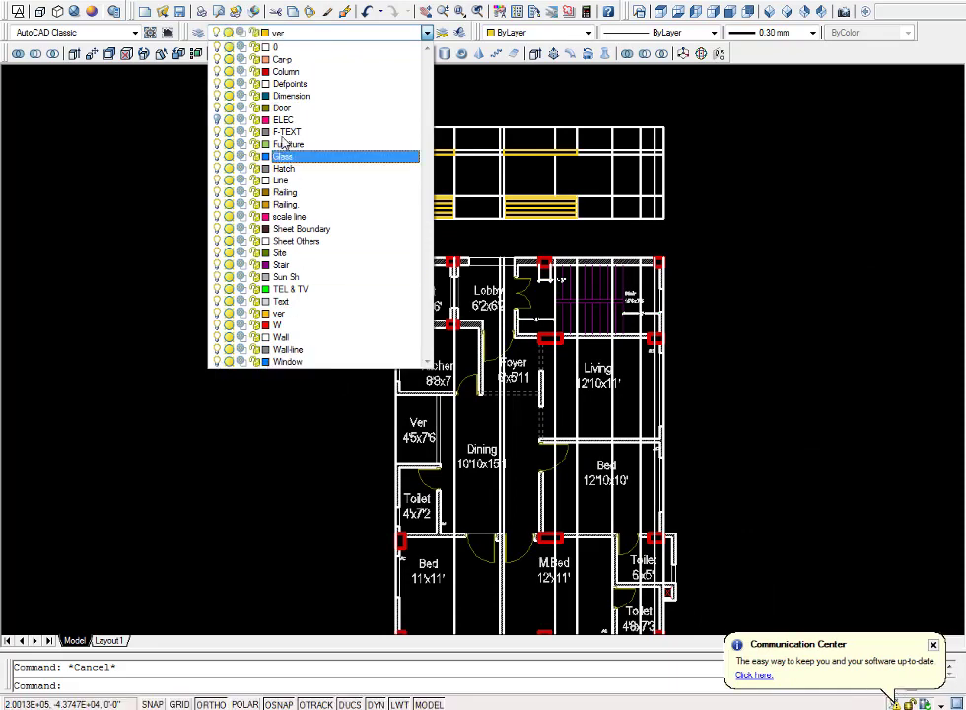
click(294, 364)
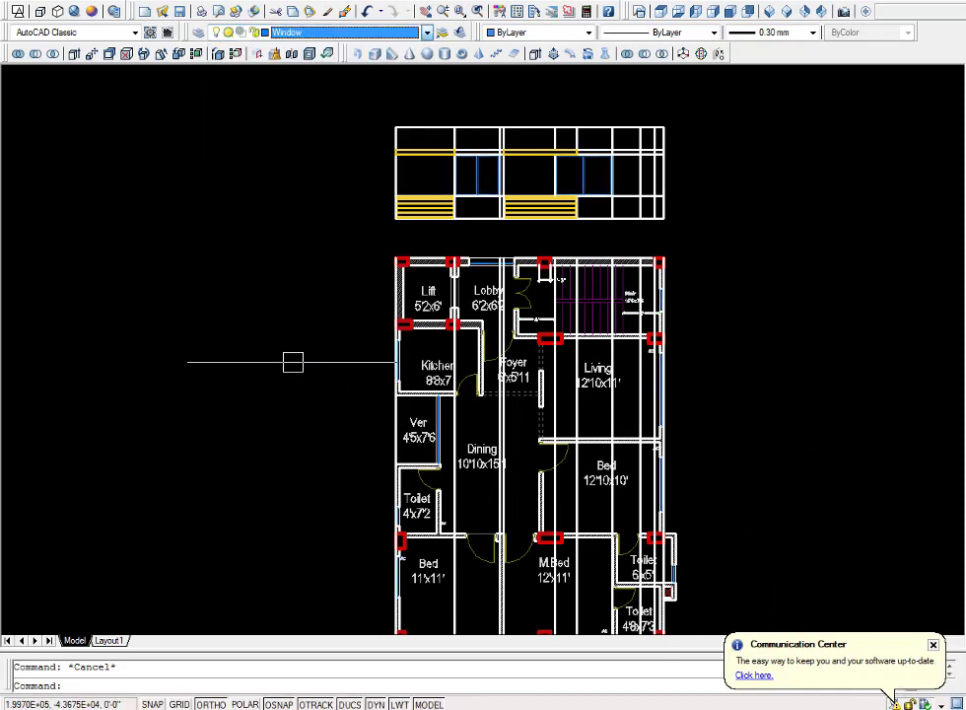
scroll(640, 148, up, 4)
scroll(641, 148, up, 1)
middle_drag(709, 394, 670, 217)
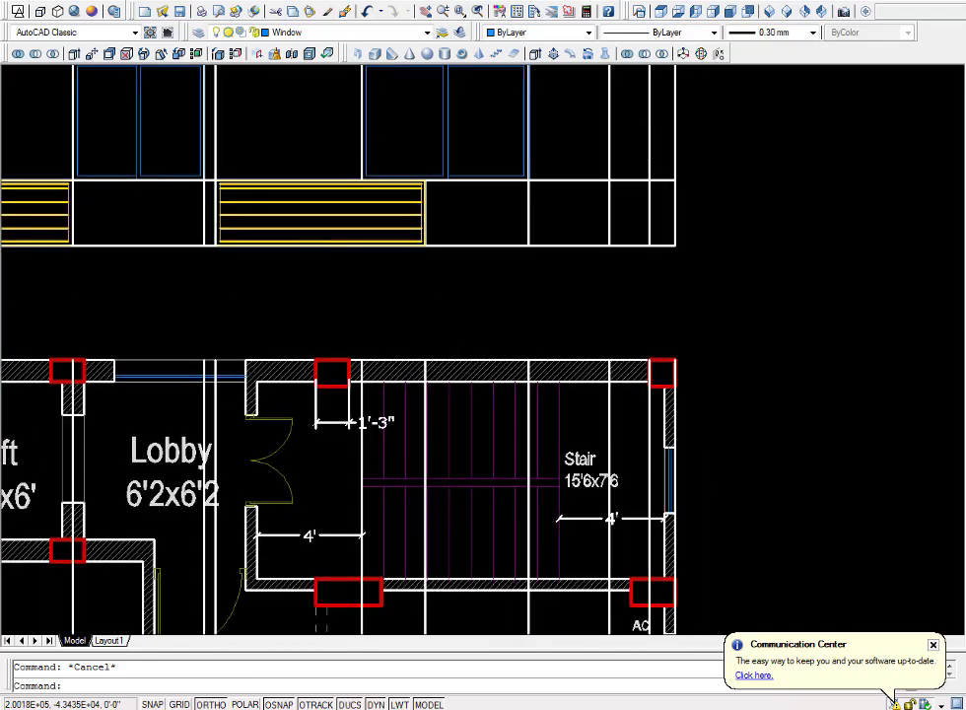
scroll(670, 217, down, 2)
mouse_move(647, 470)
middle_down()
mouse_move(616, 325)
mouse_move(621, 207)
middle_up()
scroll(646, 335, down, 2)
middle_drag(647, 335, 646, 251)
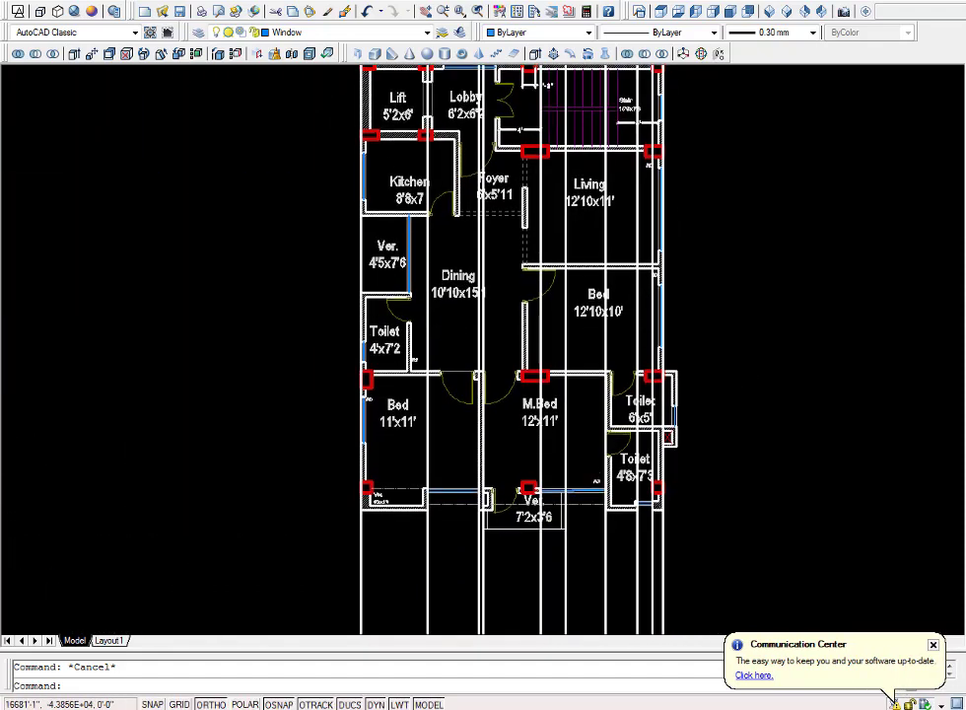
scroll(646, 470, up, 5)
- Offset an elevation line by 6 to close off the small window opening
middle_drag(645, 510, 539, 263)
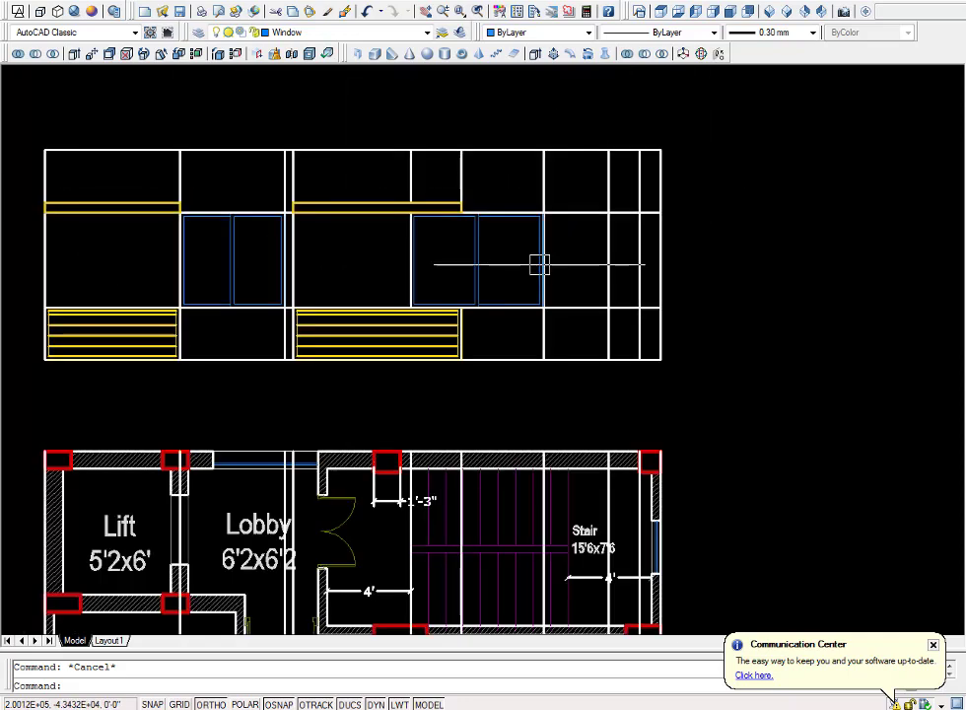
scroll(626, 306, up, 3)
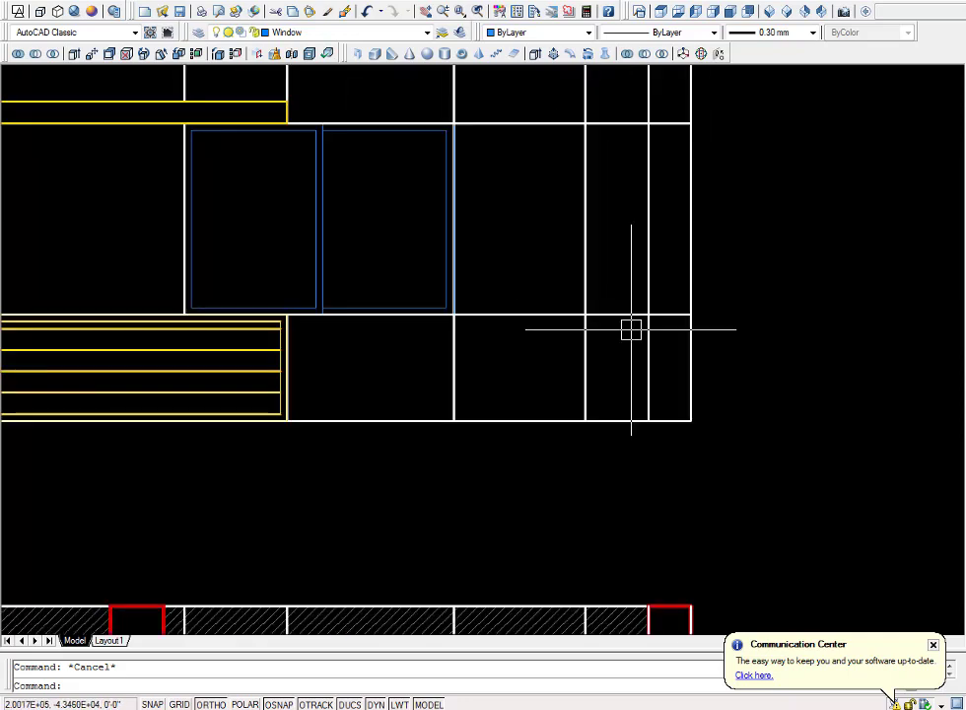
scroll(630, 329, down, 3)
scroll(649, 356, down, 2)
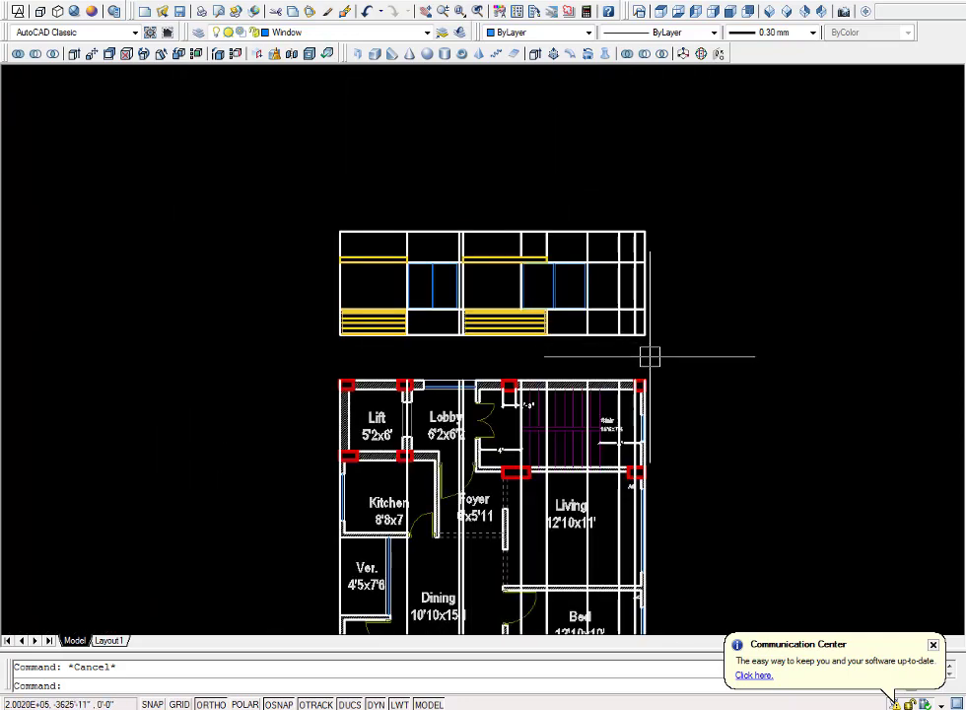
text(o)
key(Return)
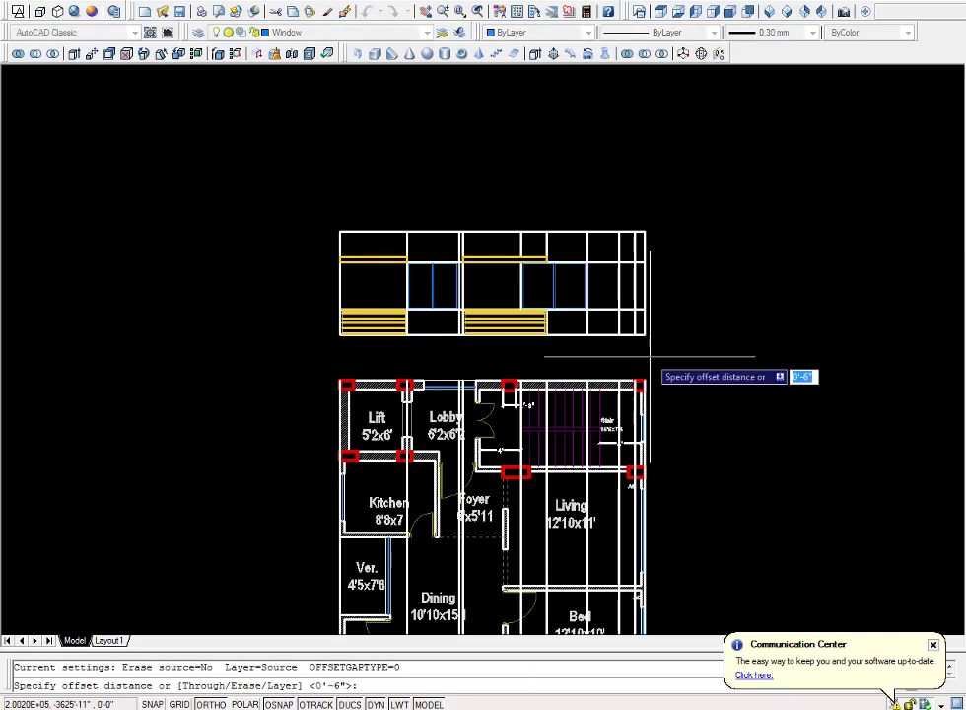
text(6)
key(Return)
scroll(646, 350, up, 2)
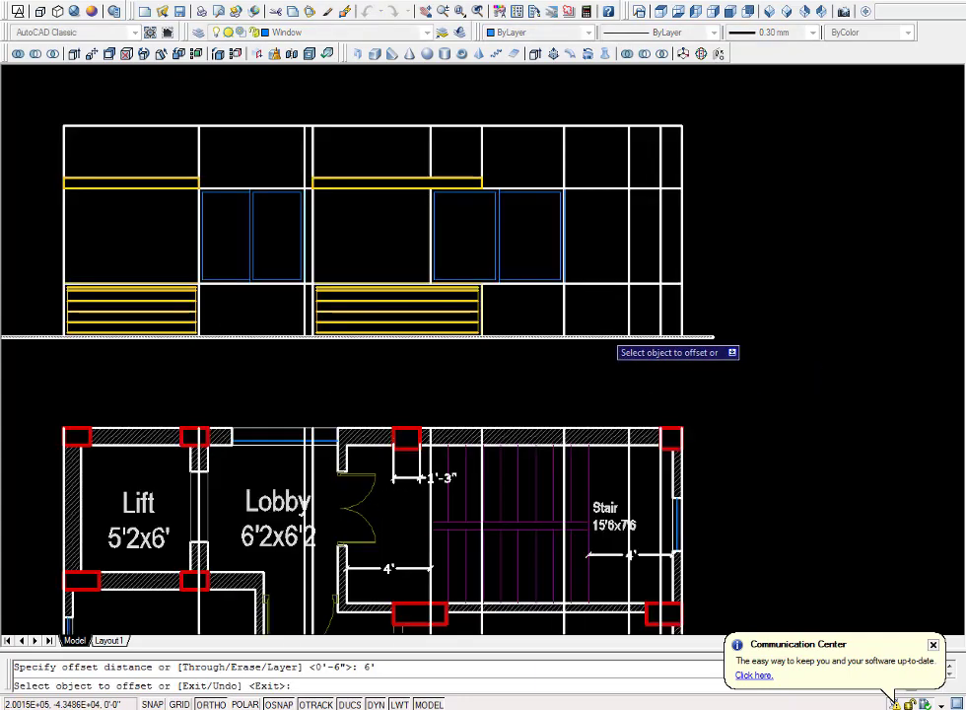
scroll(621, 340, up, 2)
click(597, 335)
click(597, 207)
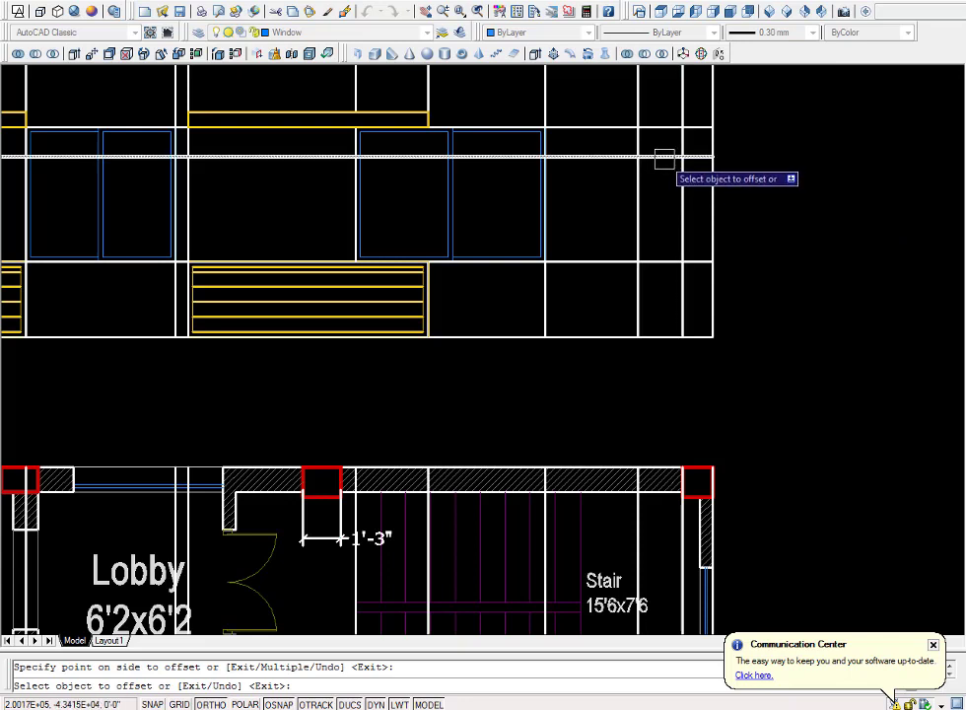
key(Escape)
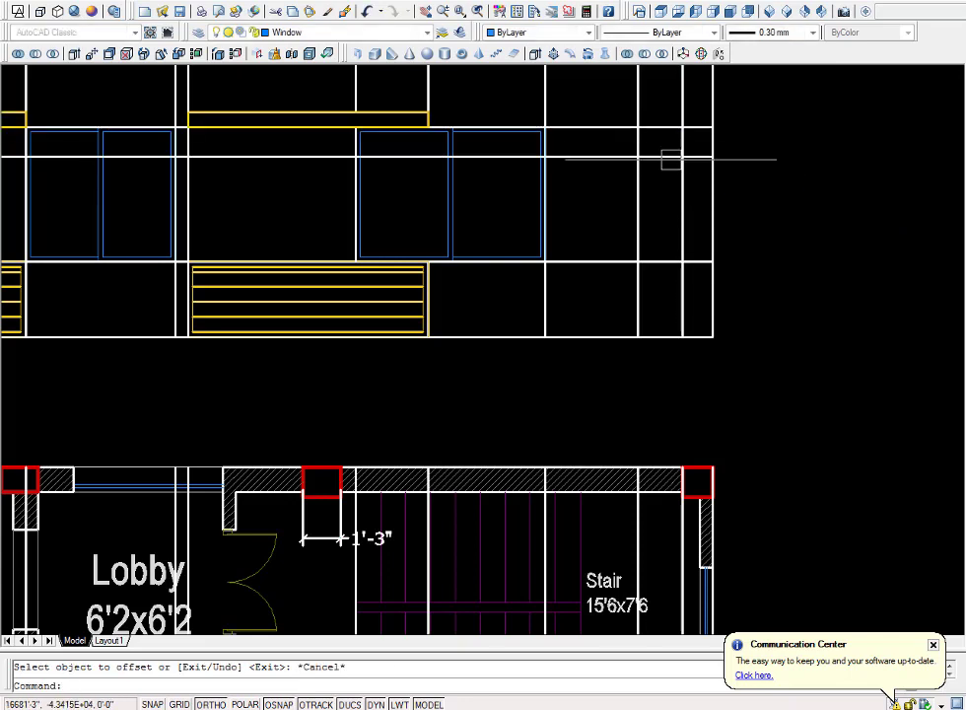
text(bo)
- Create a blue boundary outline inside the small window near the elevation's top right
key(Return)
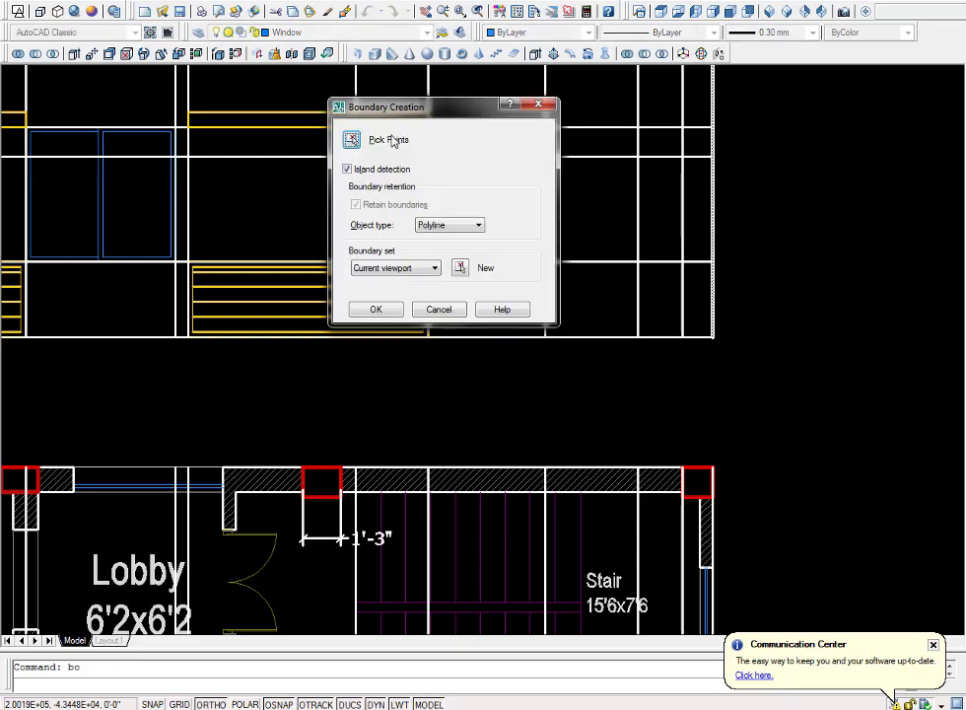
click(353, 139)
click(661, 143)
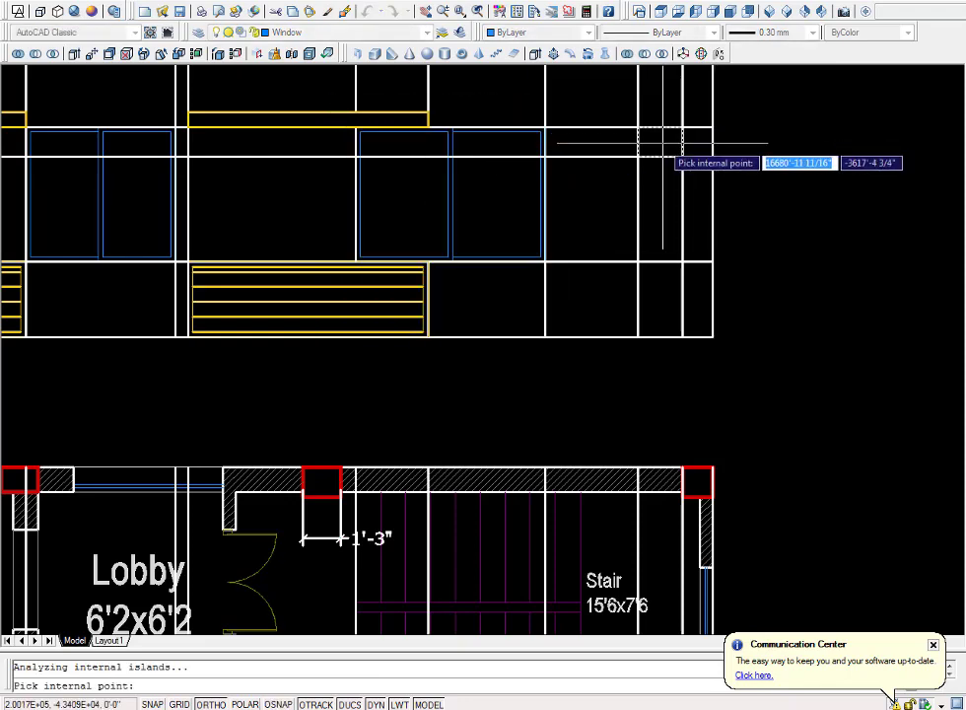
key(Return)
scroll(674, 142, up, 5)
key(Escape)
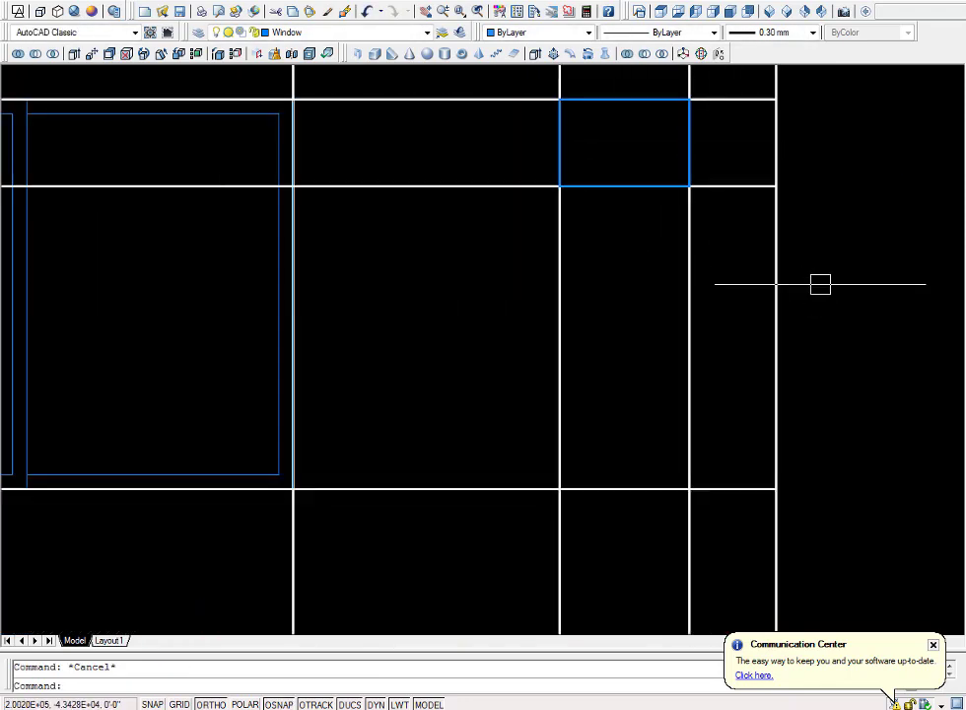
text(o)
- Offset the blue window outline 2 units inward to form the inner frame
key(Return)
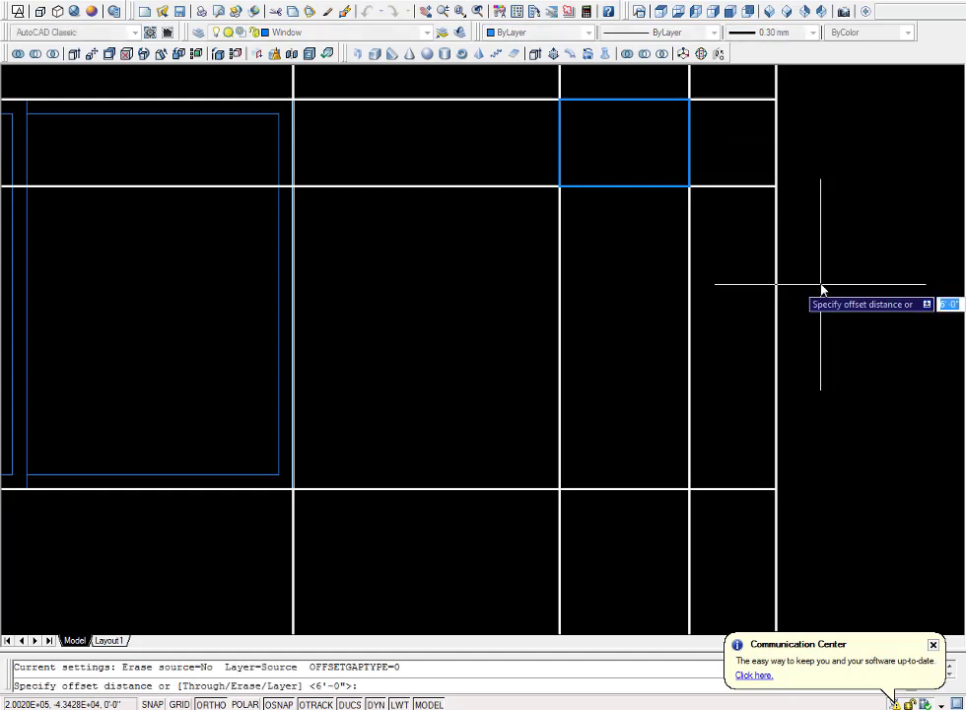
key(Return)
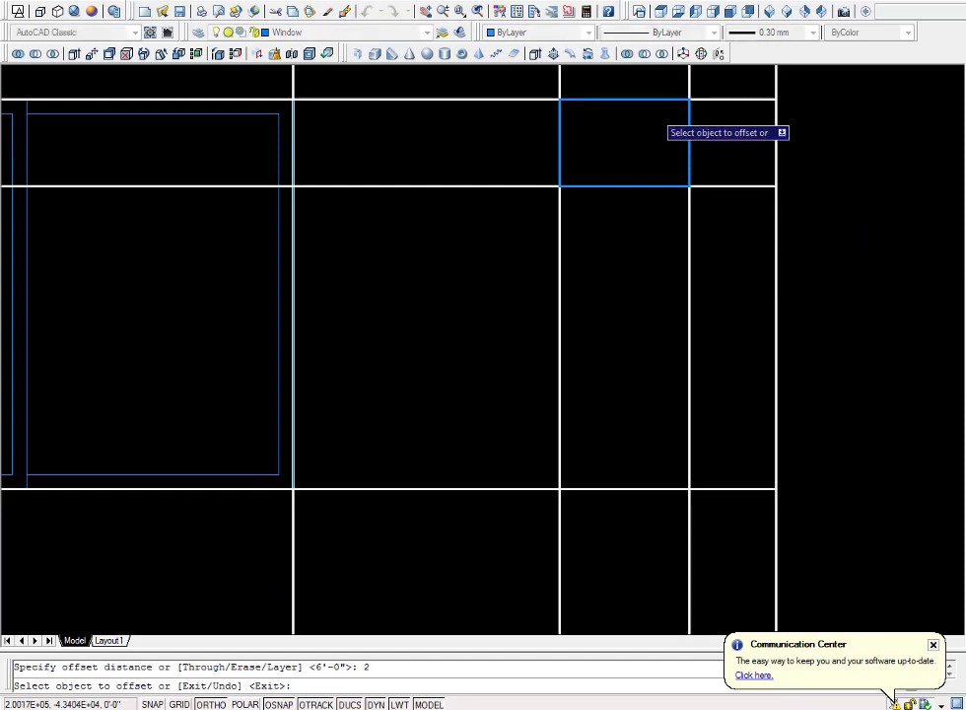
click(689, 118)
click(631, 148)
scroll(625, 165, down, 4)
key(Escape)
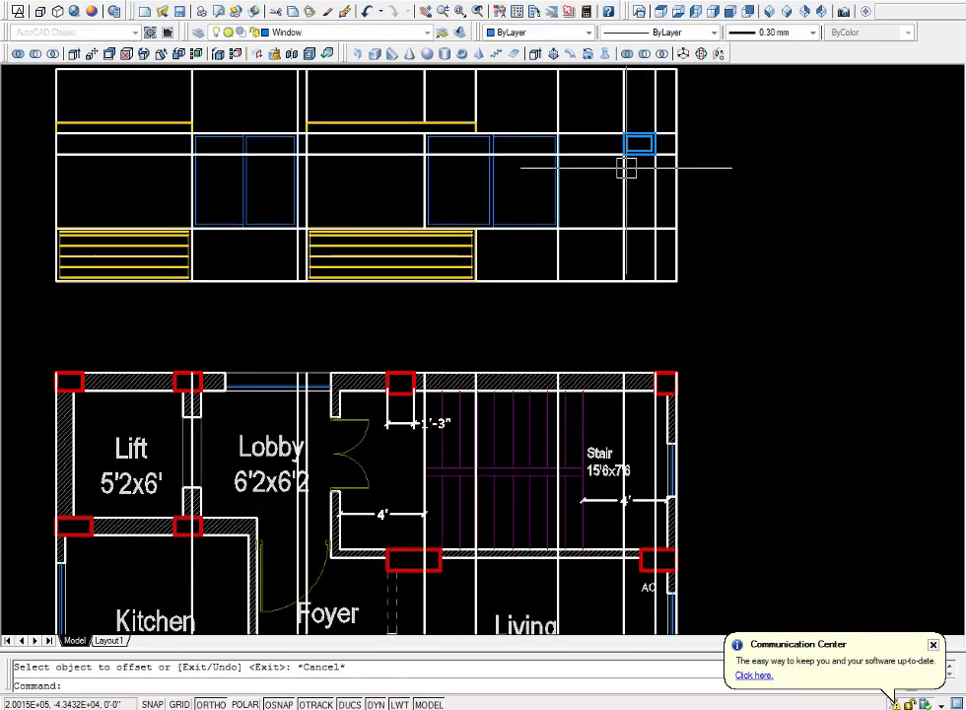
key(Escape)
mouse_move(500, 244)
middle_down()
mouse_move(521, 270)
mouse_move(606, 282)
middle_up()
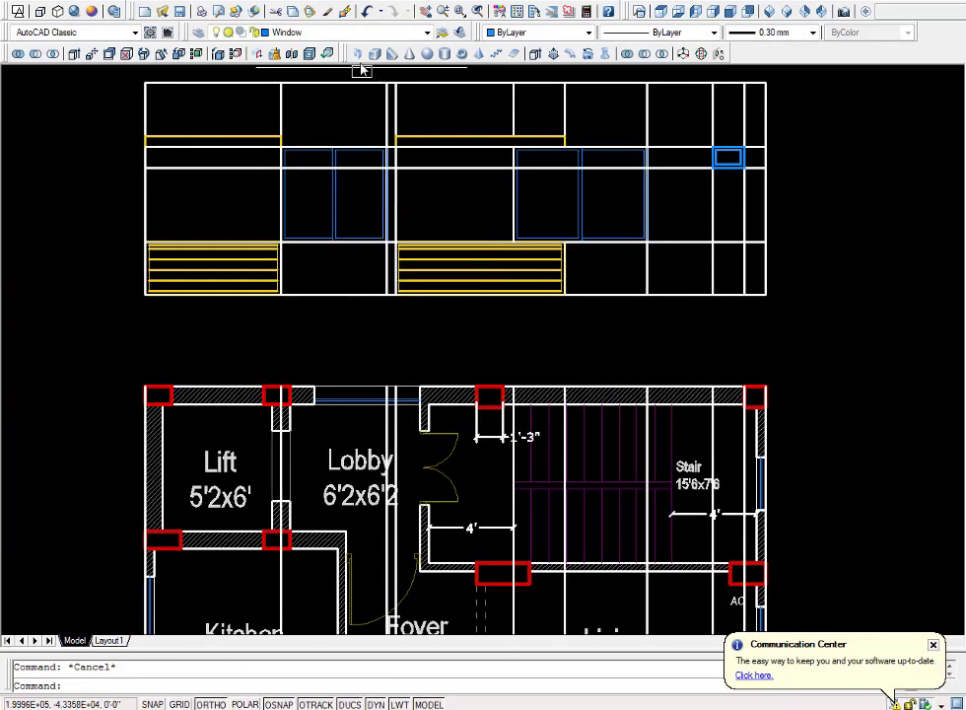
- Make W the current layer, then zoom to the M.Bed and Ver. area of the plan
scroll(532, 279, down, 3)
middle_drag(631, 414, 611, 256)
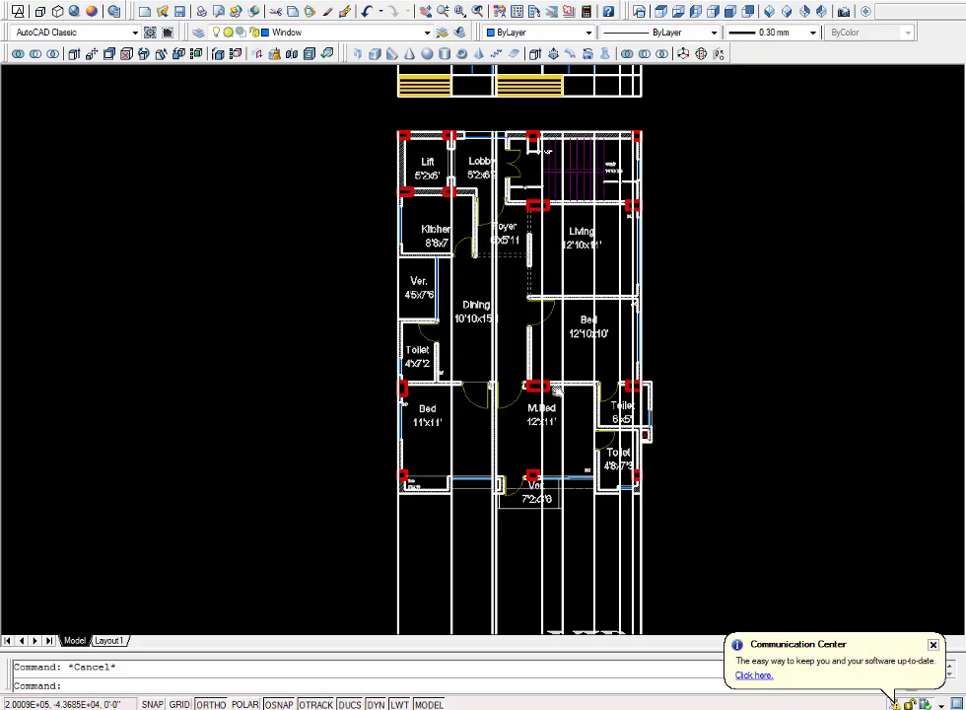
mouse_move(522, 291)
middle_down()
mouse_move(495, 421)
mouse_move(505, 443)
middle_up()
click(313, 33)
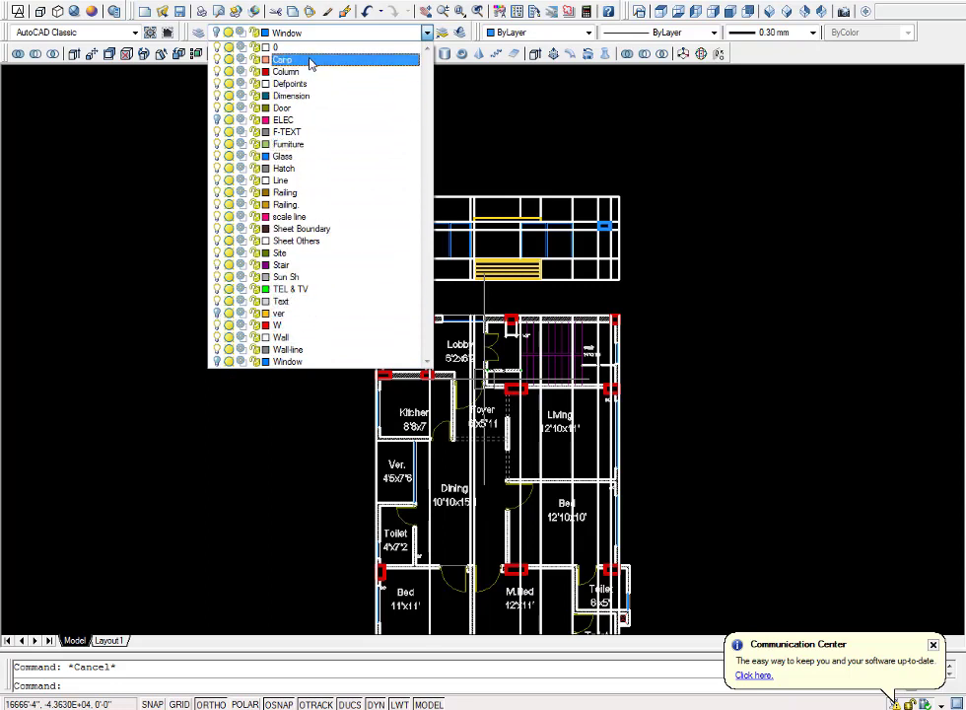
click(294, 326)
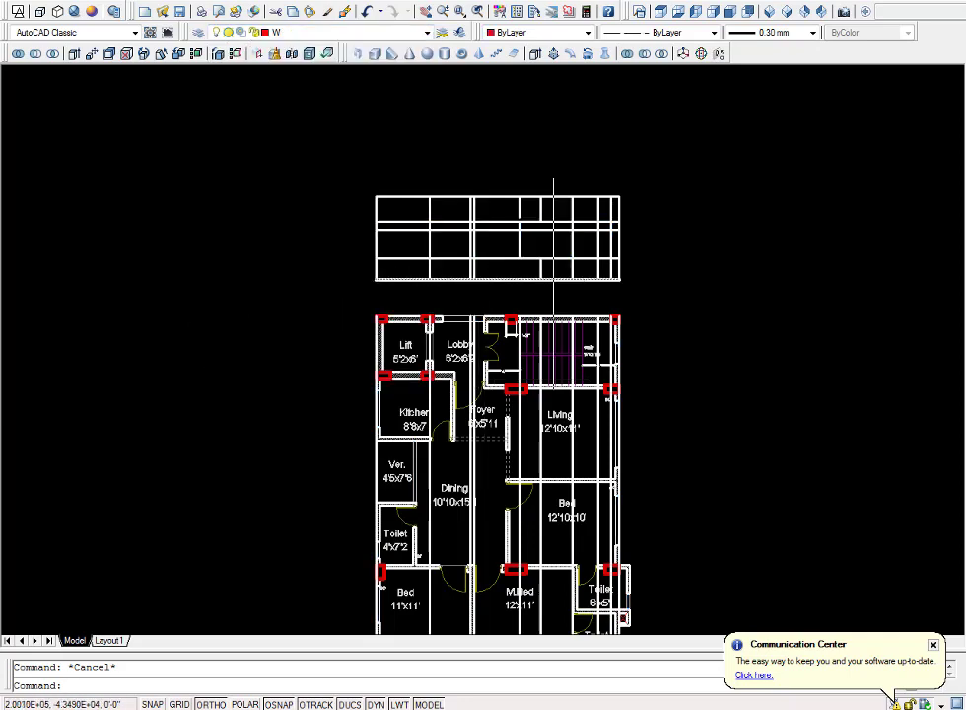
scroll(553, 246, up, 5)
scroll(485, 269, up, 2)
scroll(485, 269, down, 4)
middle_drag(388, 291, 404, 208)
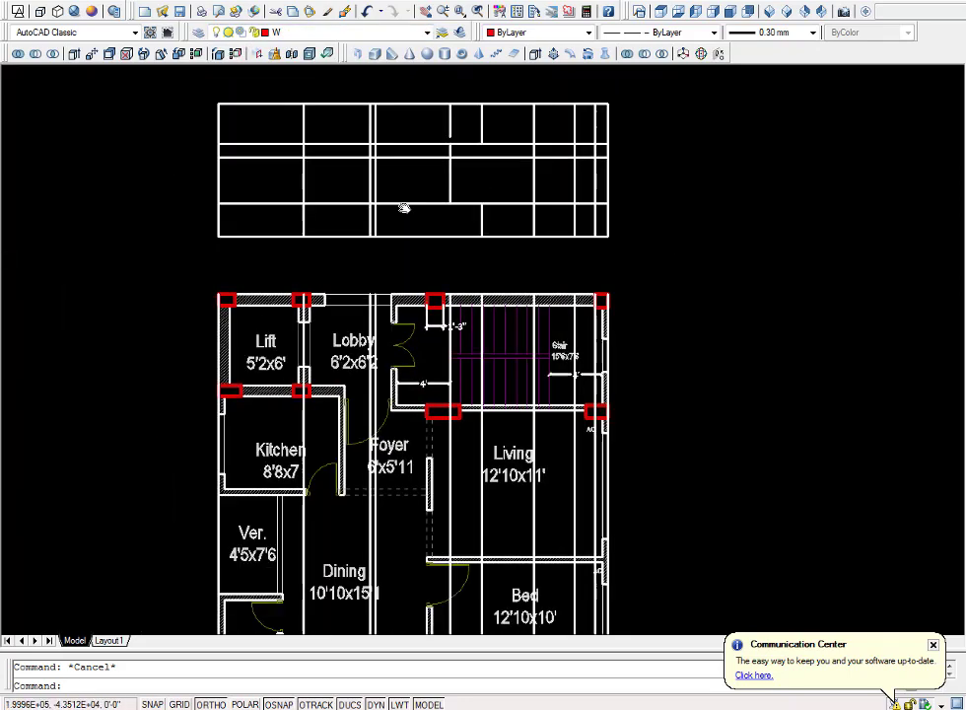
scroll(492, 232, down, 1)
scroll(502, 233, down, 1)
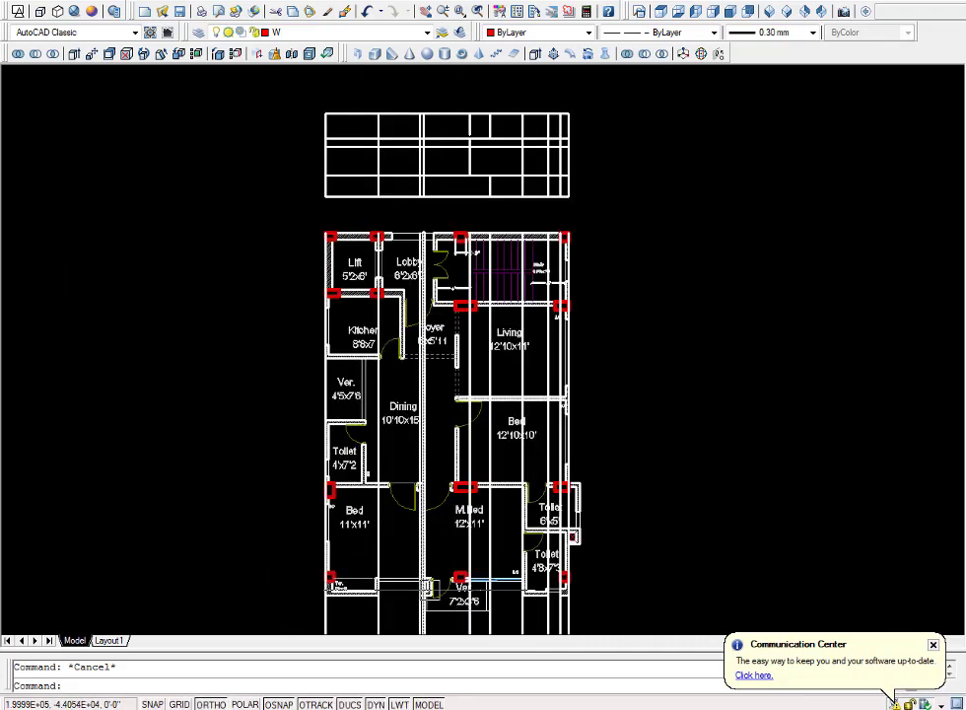
scroll(442, 571, up, 5)
mouse_move(441, 564)
middle_down()
mouse_move(441, 395)
mouse_move(452, 362)
middle_up()
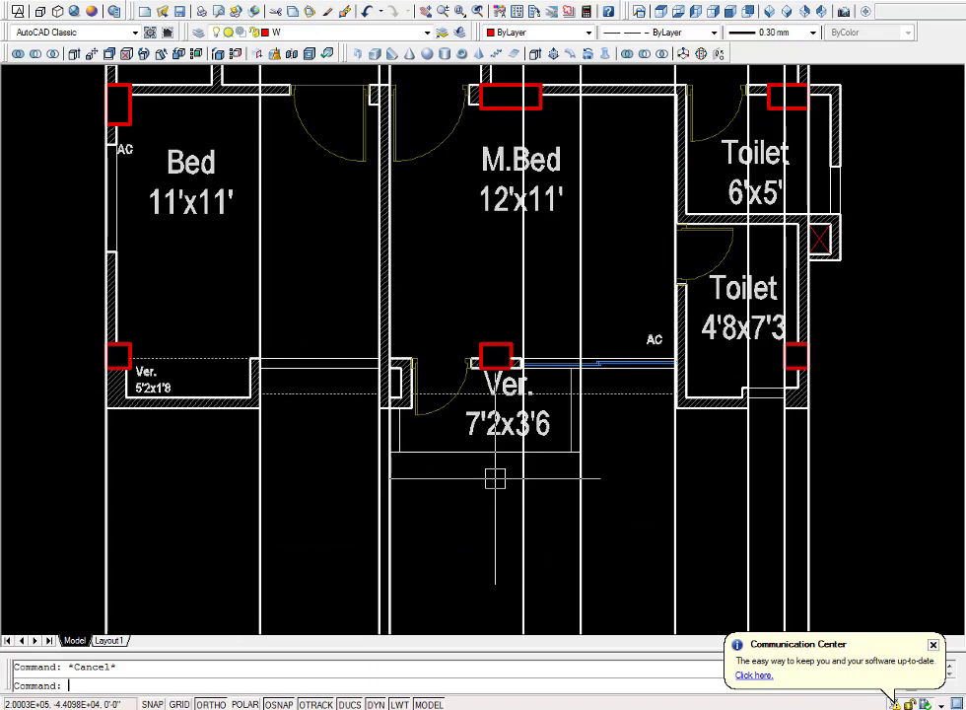
text(xl)
- Place vertical construction lines at the Ver. doorway jambs, rising through the elevation
key(Return)
text(v)
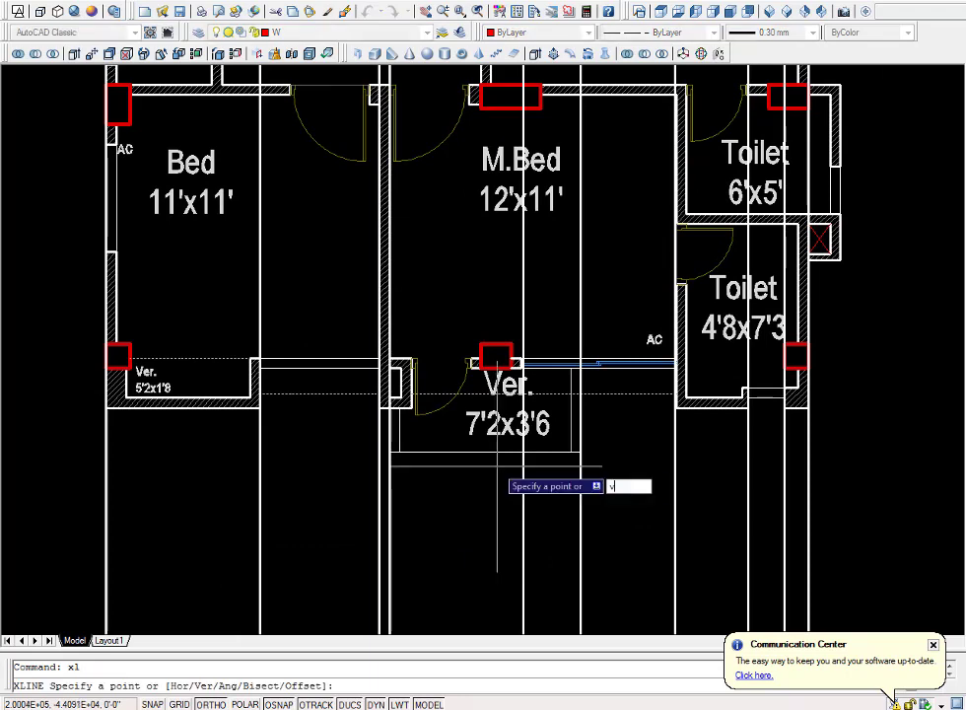
key(Return)
scroll(412, 380, up, 5)
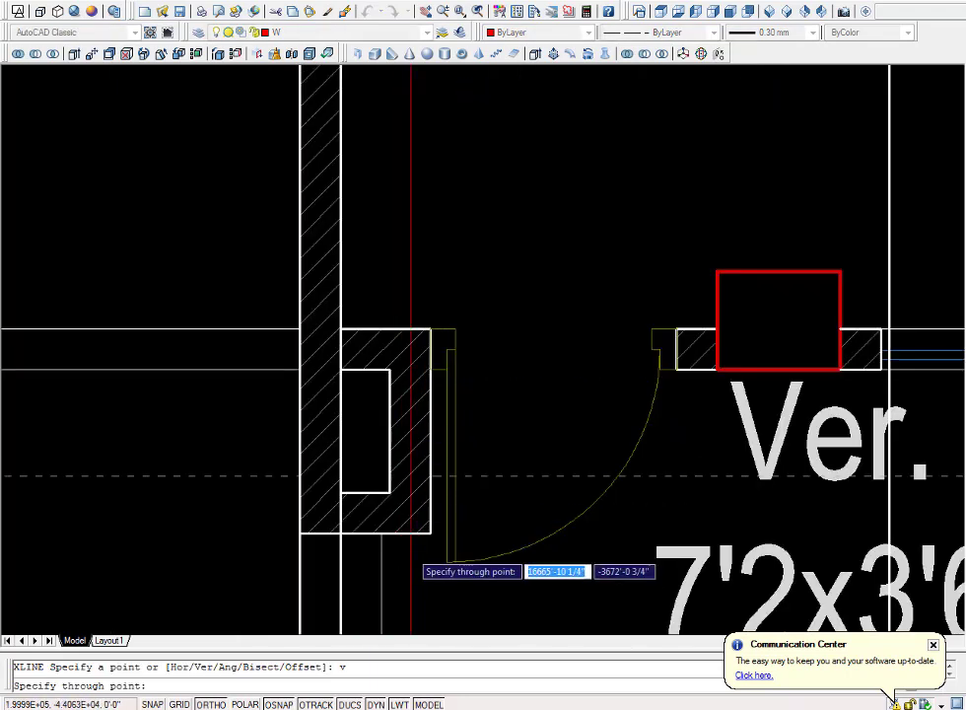
click(430, 328)
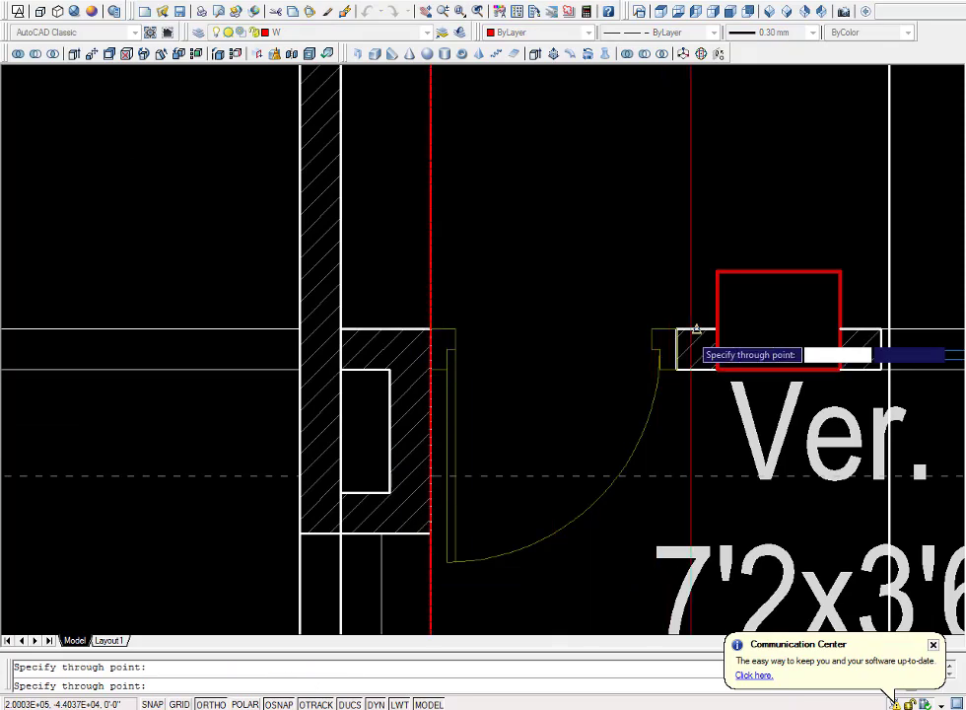
scroll(677, 328, down, 3)
scroll(663, 328, down, 3)
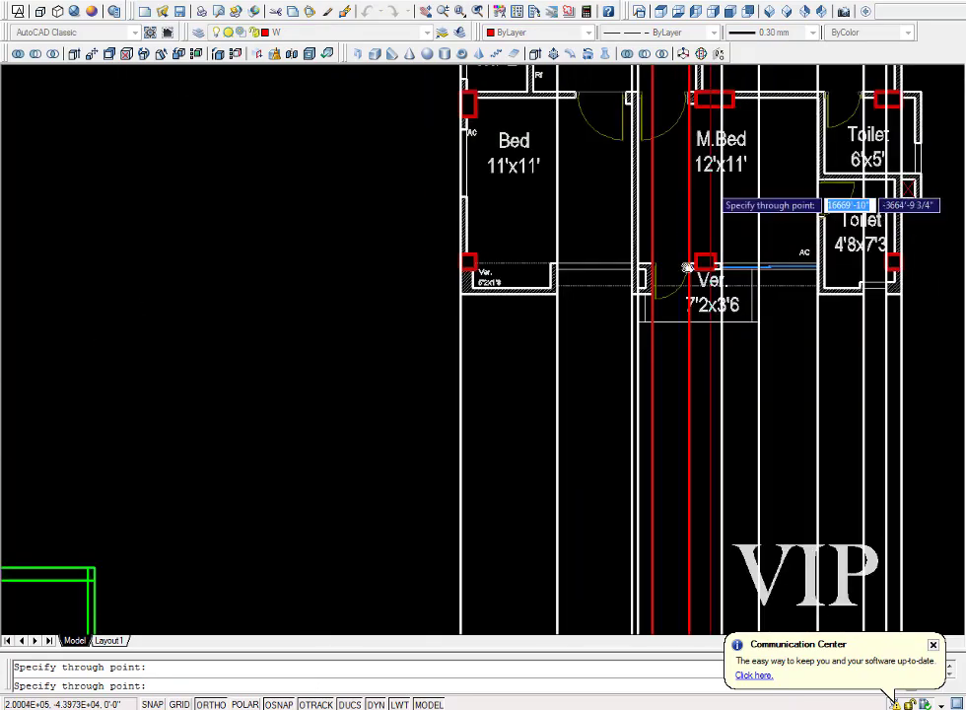
middle_drag(662, 246, 624, 611)
scroll(611, 326, down, 2)
middle_drag(611, 79, 584, 335)
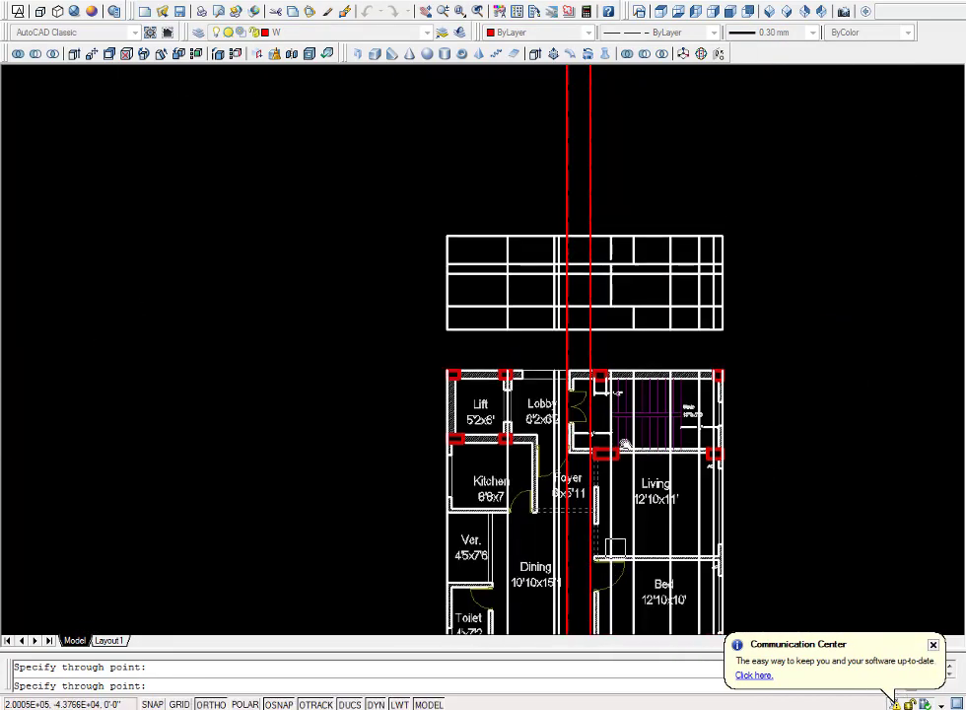
scroll(584, 320, up, 5)
key(Escape)
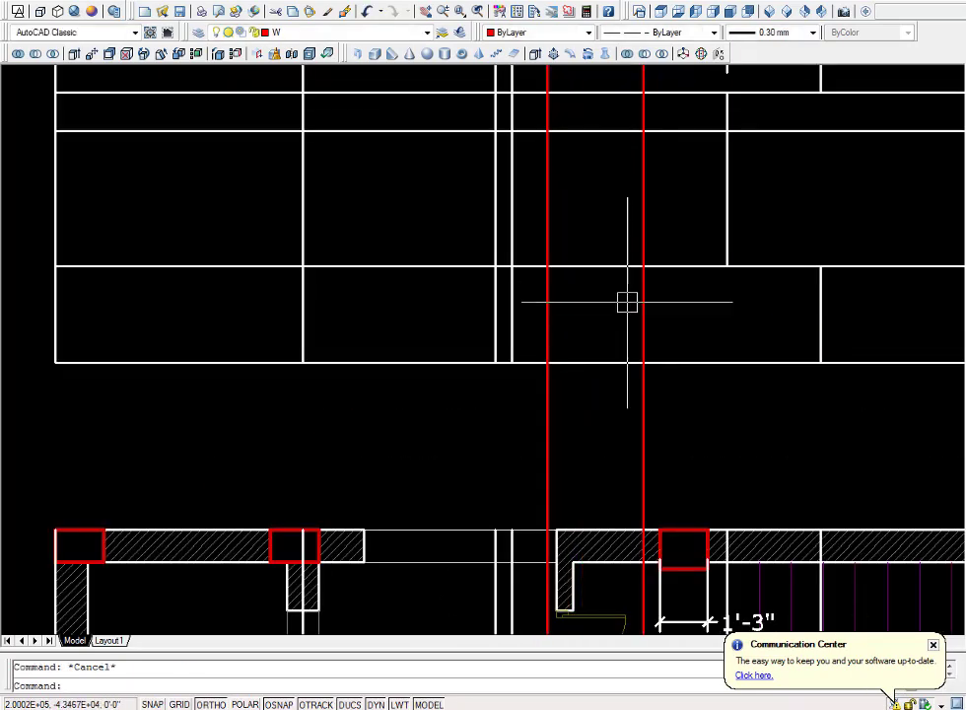
text(tr)
key(Return)
key(Return)
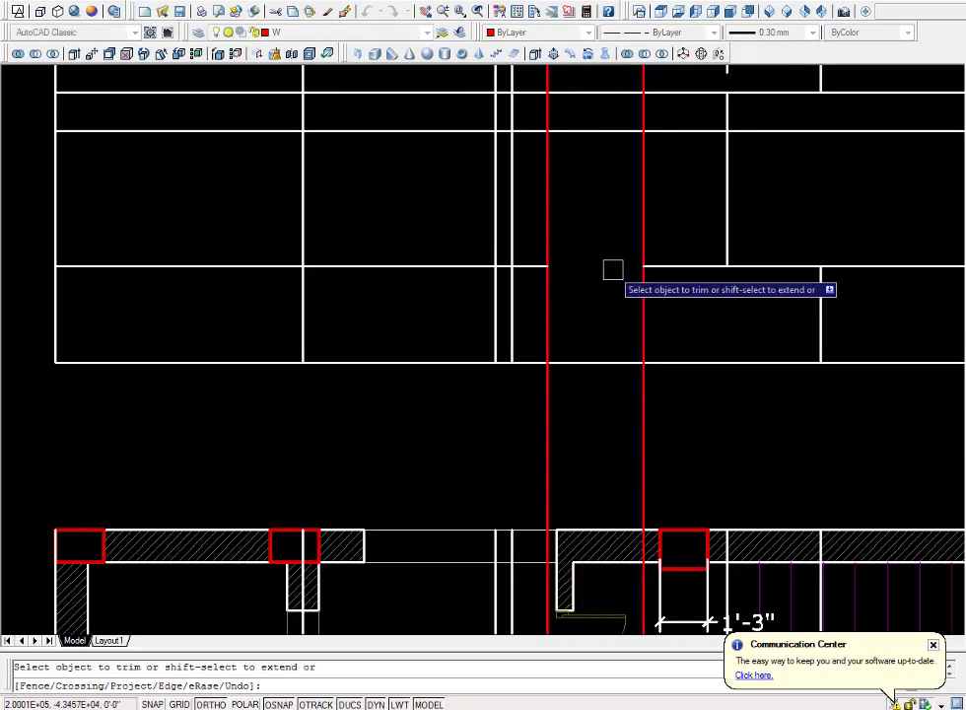
- Erase the horizontal lines crossing the door gap
key(Escape)
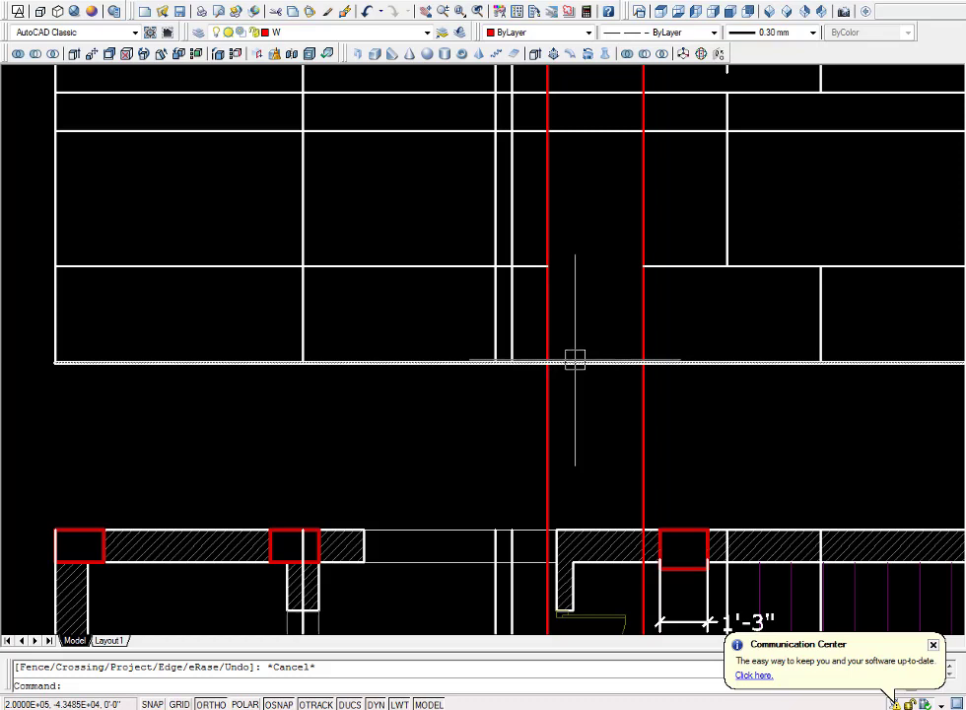
scroll(623, 167, down, 4)
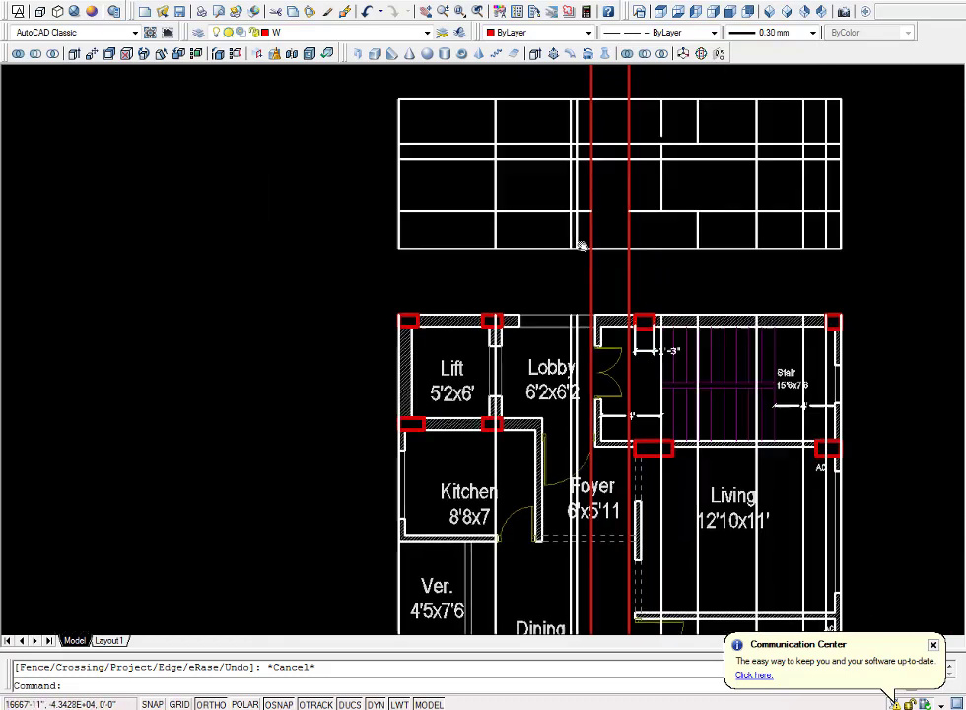
scroll(582, 243, down, 1)
scroll(574, 187, up, 2)
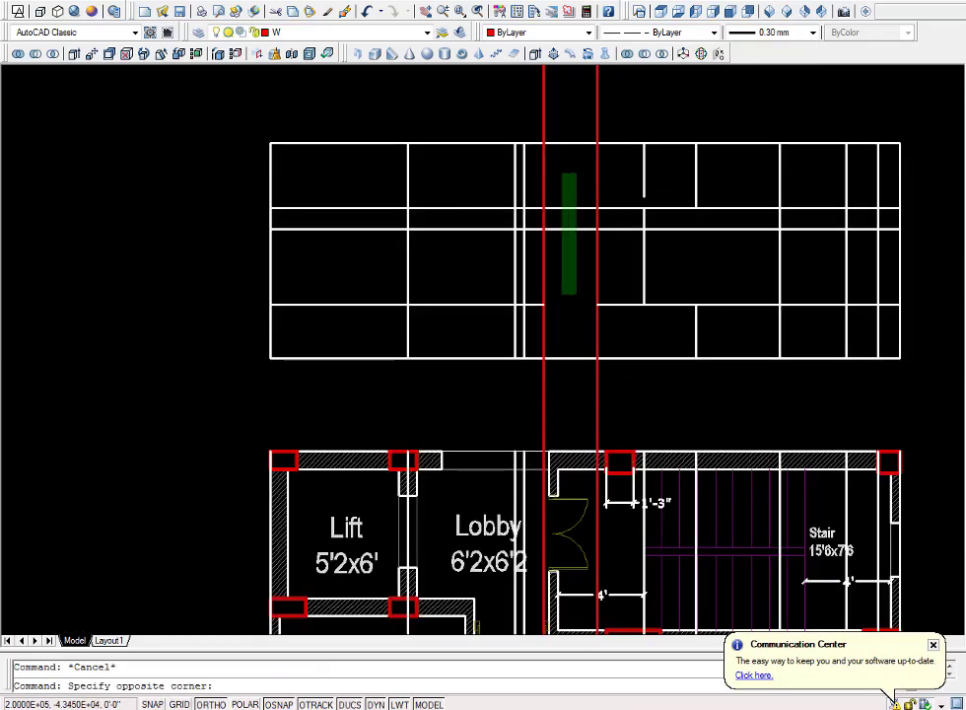
click(562, 293)
key(Delete)
key(Escape)
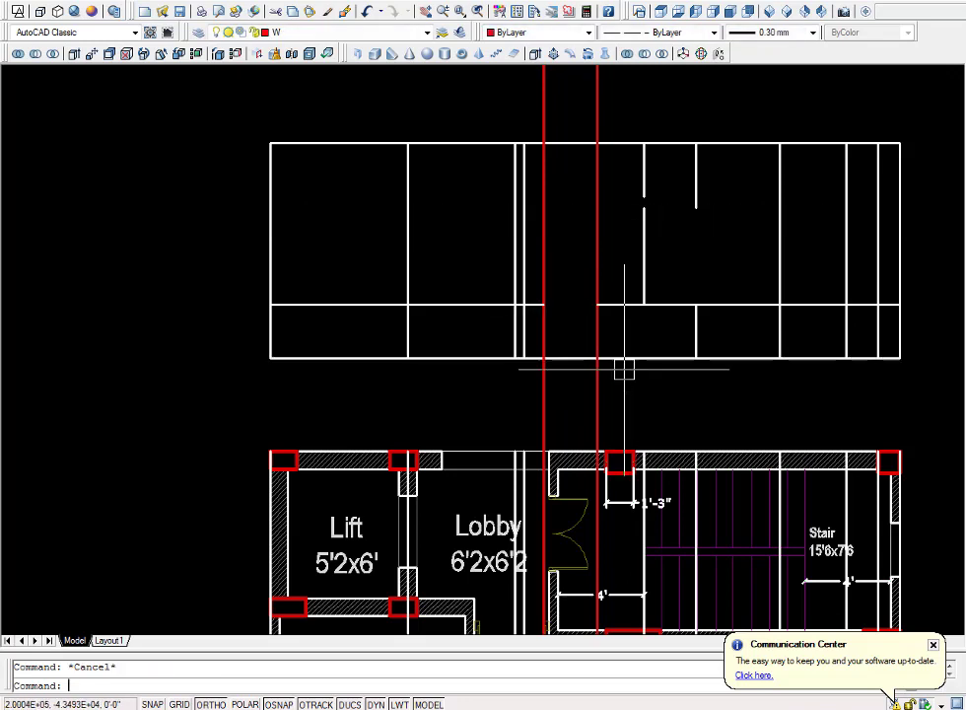
- Offset the base line 7' upward to mark the door height
text(o)
key(Return)
text(7')
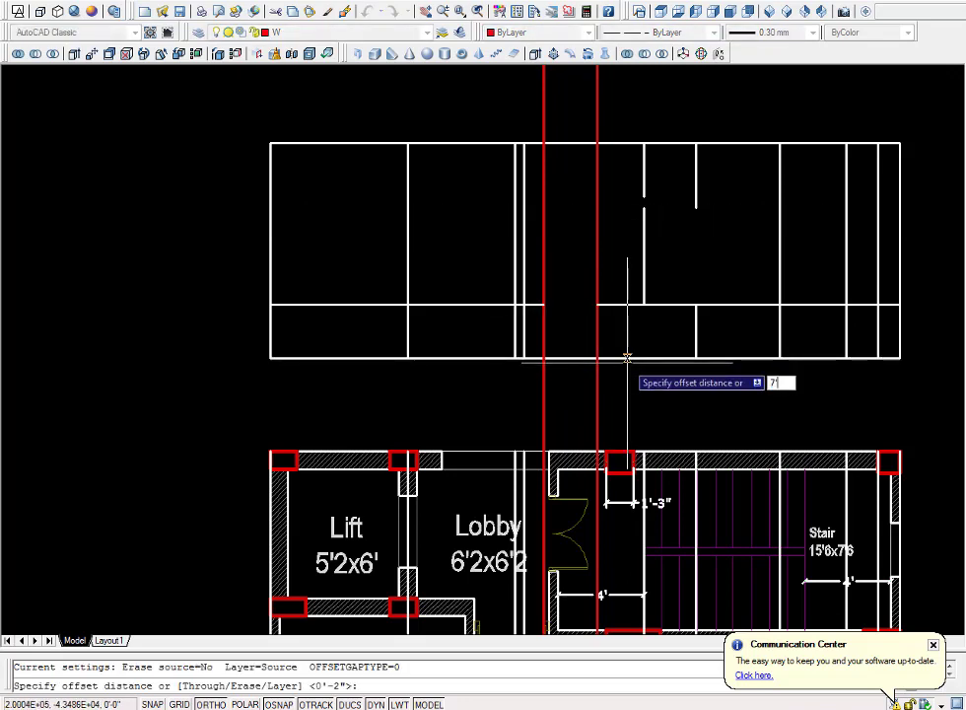
key(Return)
click(567, 305)
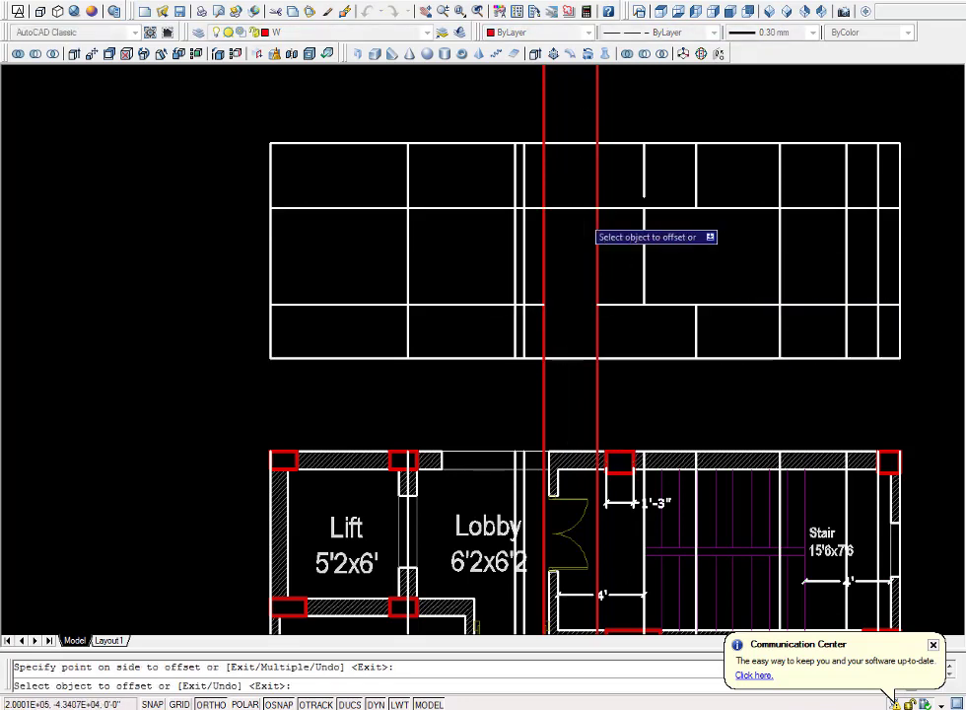
click(585, 217)
key(Escape)
- Create a boundary inside the door area to form the red door outline
key(Return)
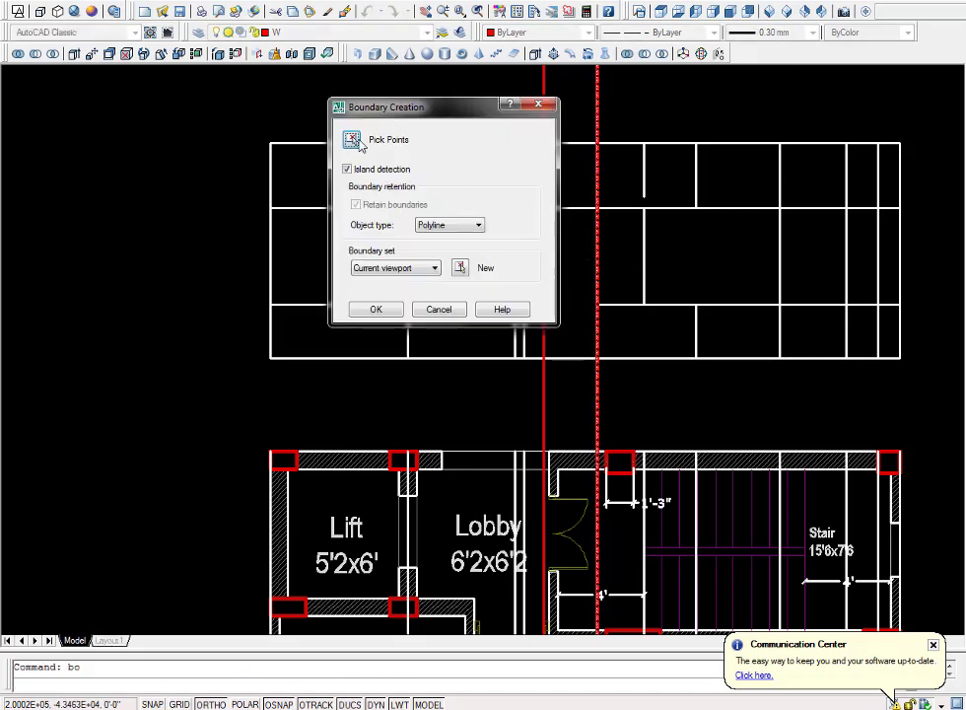
click(351, 139)
click(575, 247)
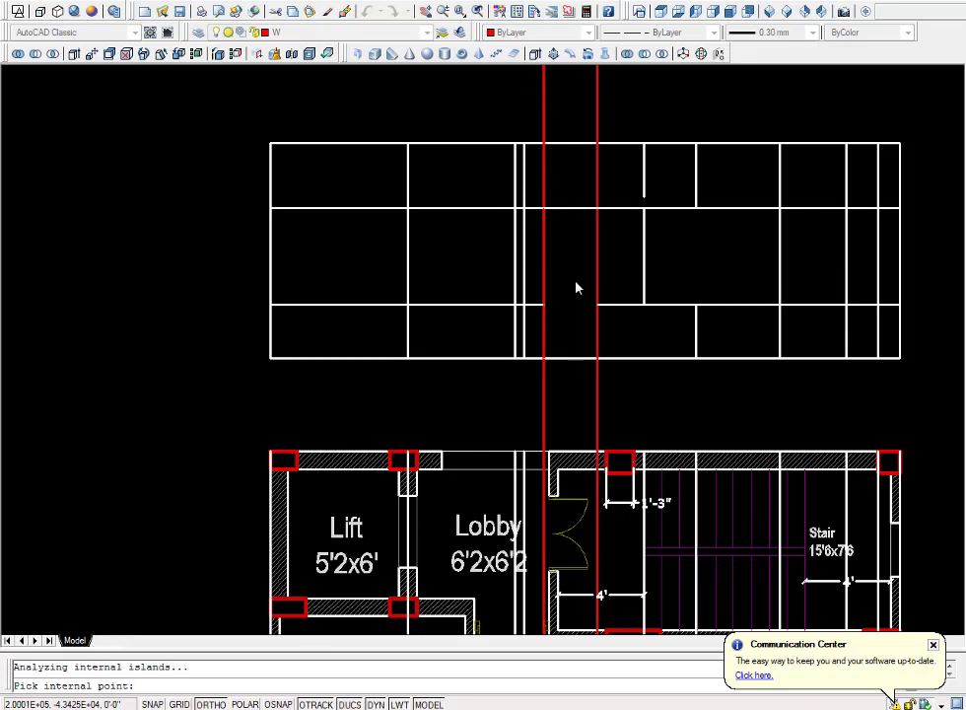
click(498, 360)
key(Return)
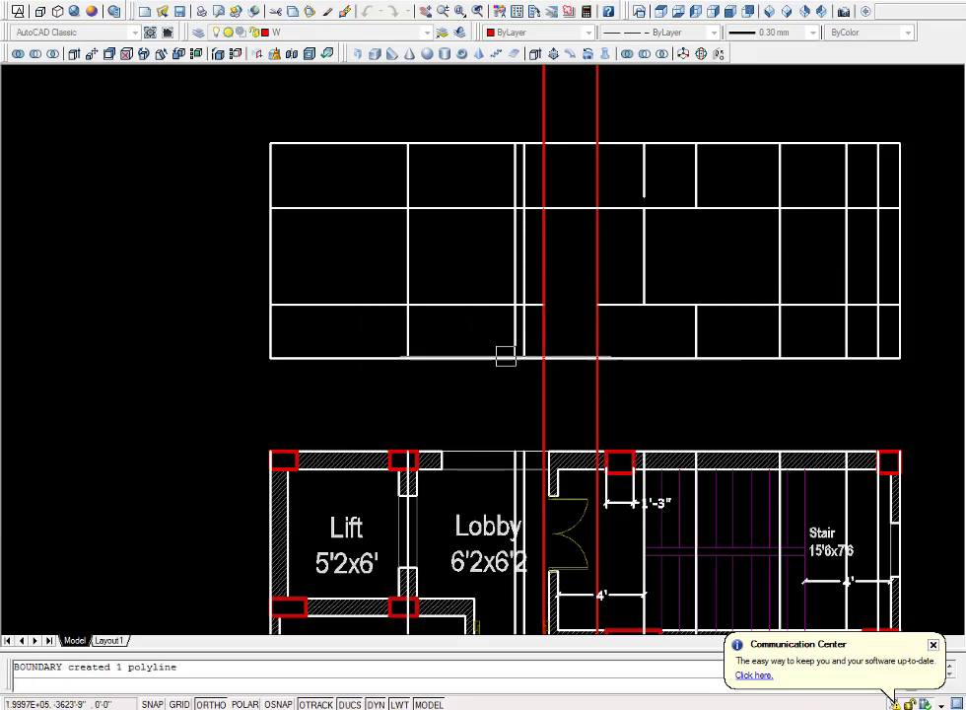
- Delete the two red construction lines and the leftover lines right of the door
click(594, 76)
click(518, 112)
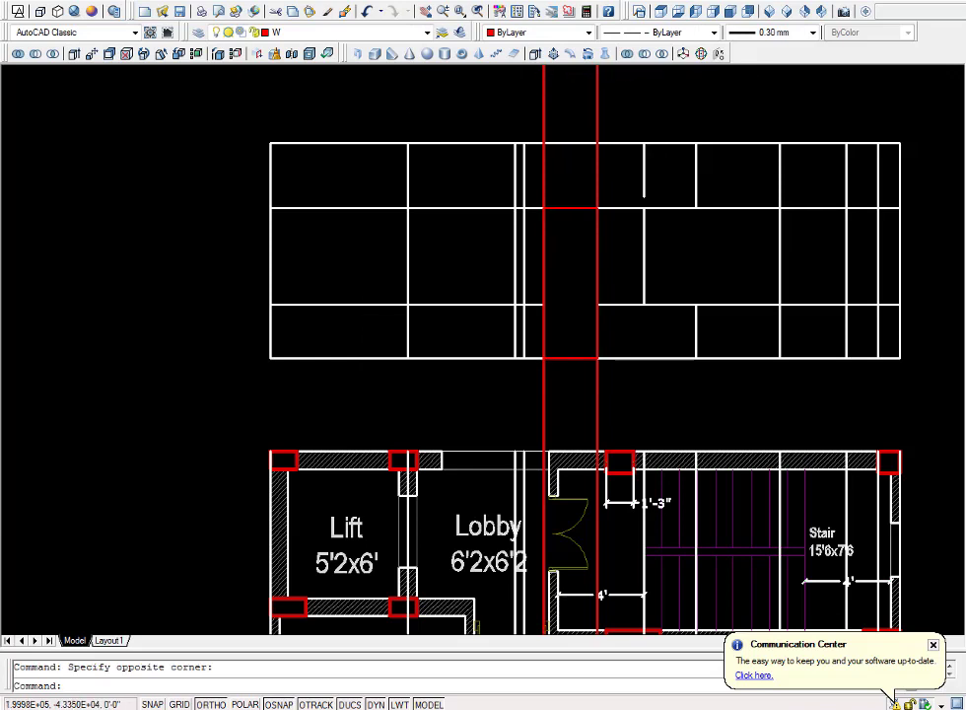
key(Delete)
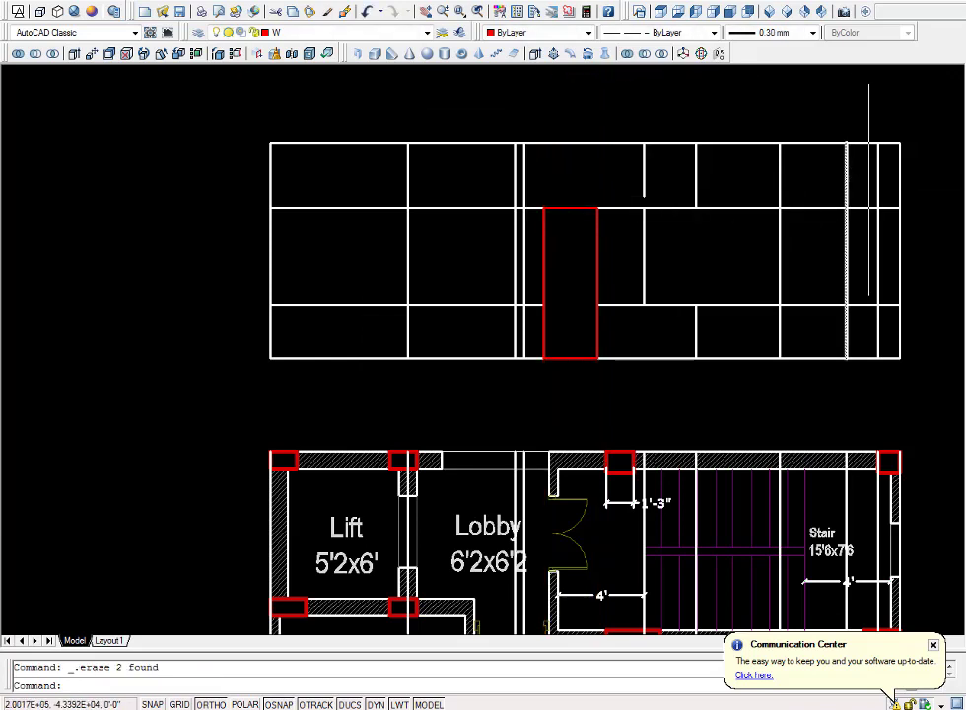
scroll(880, 187, up, 3)
click(896, 173)
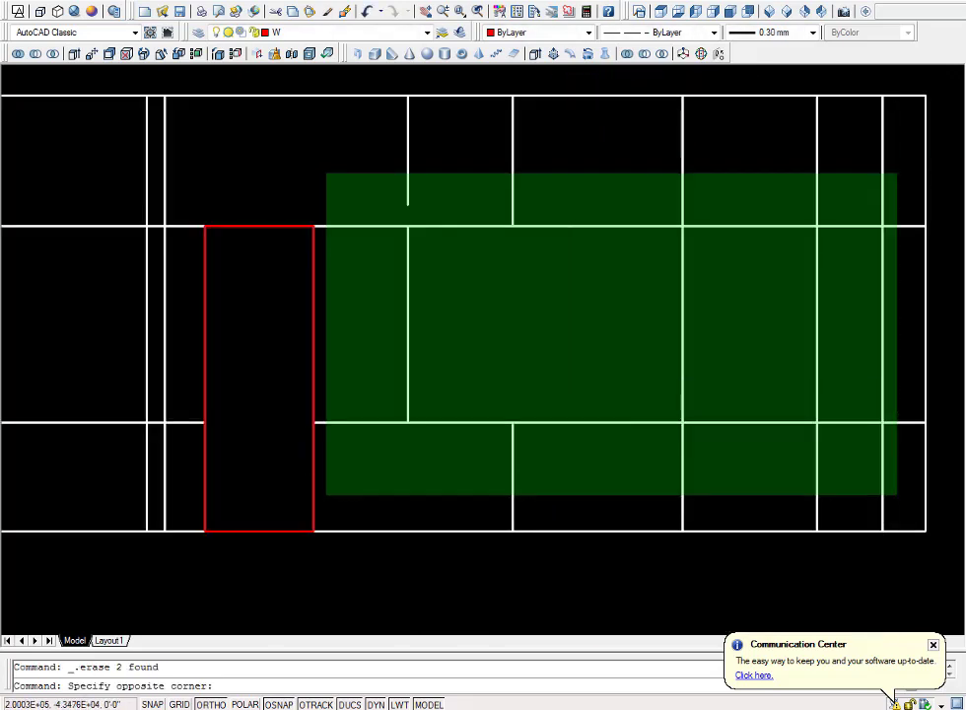
click(388, 493)
key(Delete)
- Erase the two inner vertical lines and the horizontal line, then zoom to the door
scroll(412, 426, down, 3)
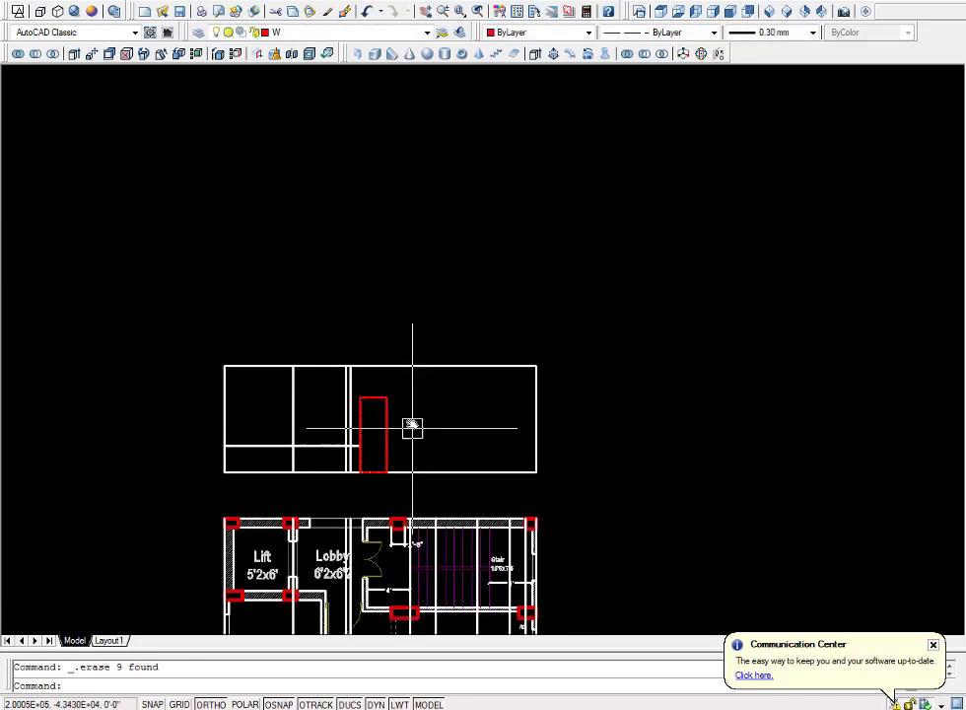
middle_drag(412, 427, 610, 348)
scroll(564, 307, up, 2)
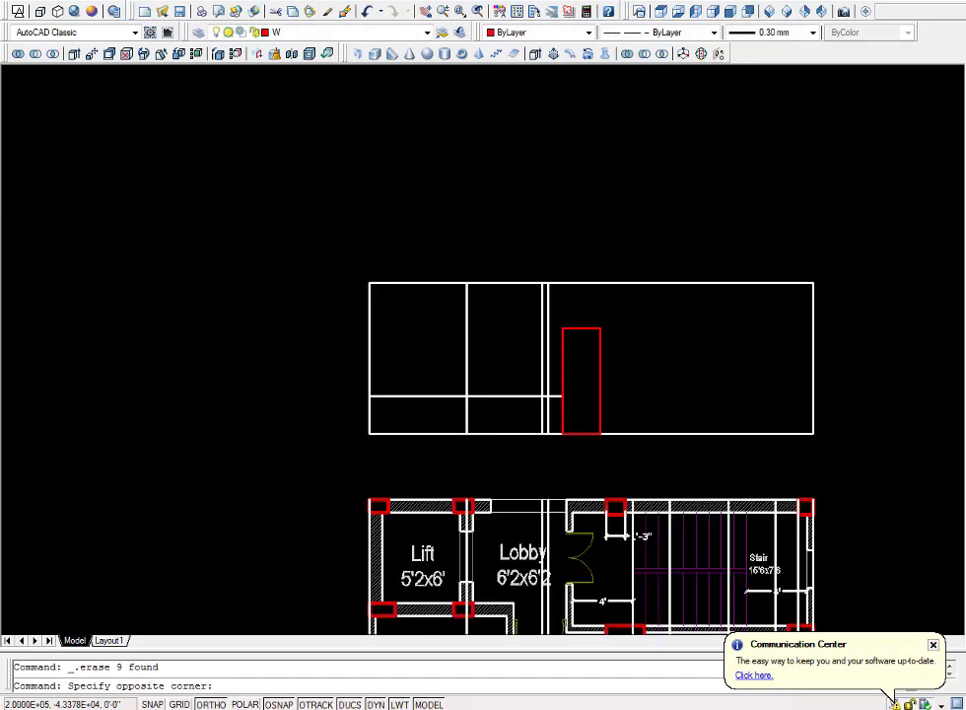
click(425, 311)
key(Delete)
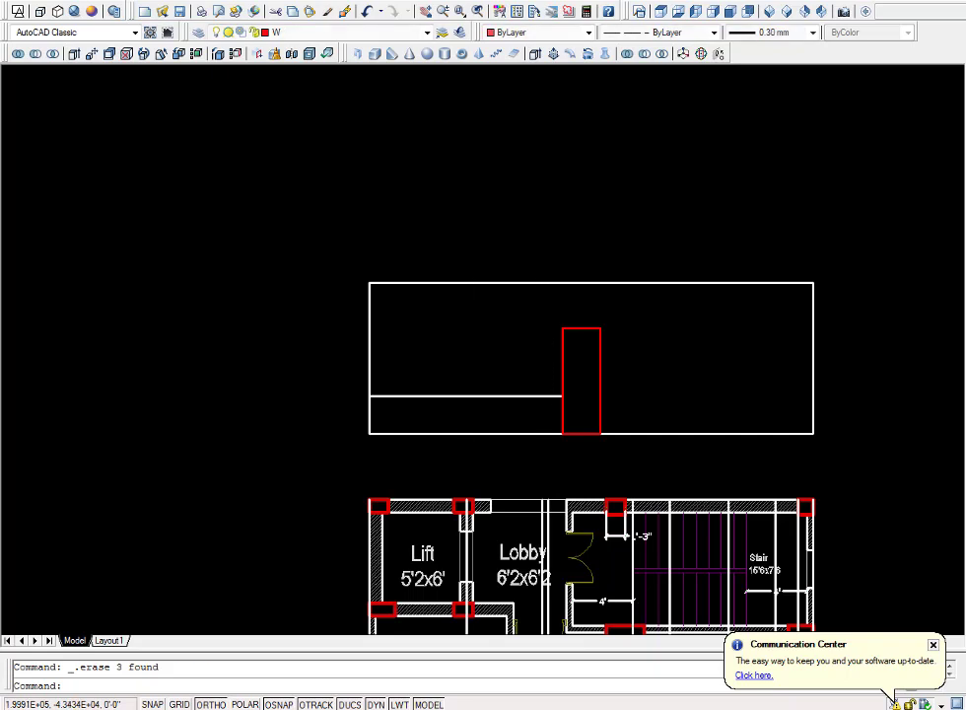
click(444, 406)
key(Delete)
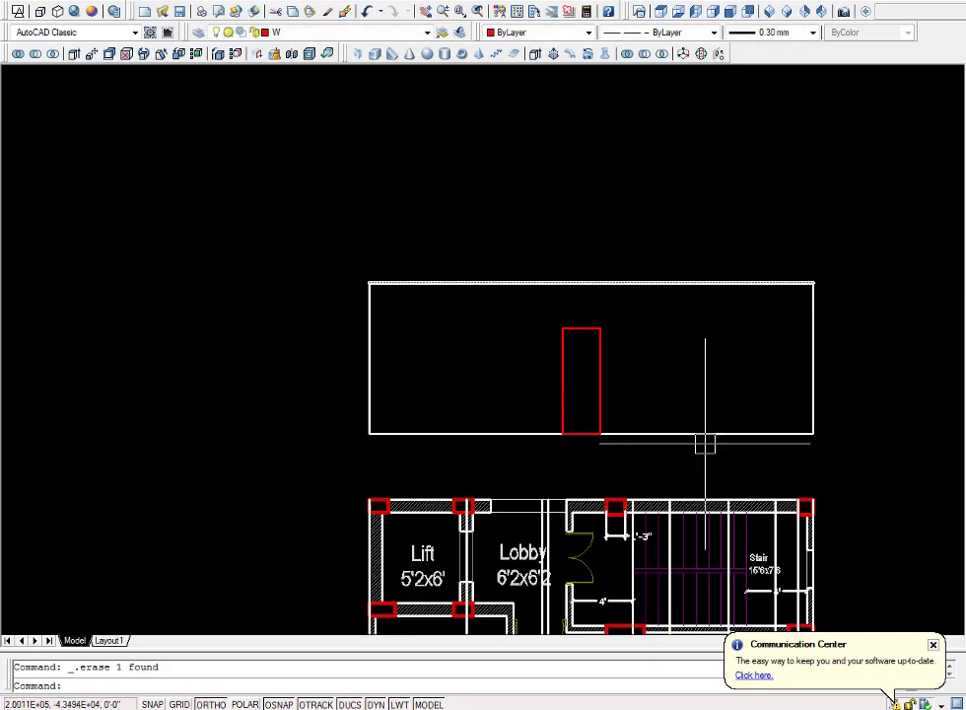
scroll(613, 399, up, 2)
middle_drag(604, 405, 621, 367)
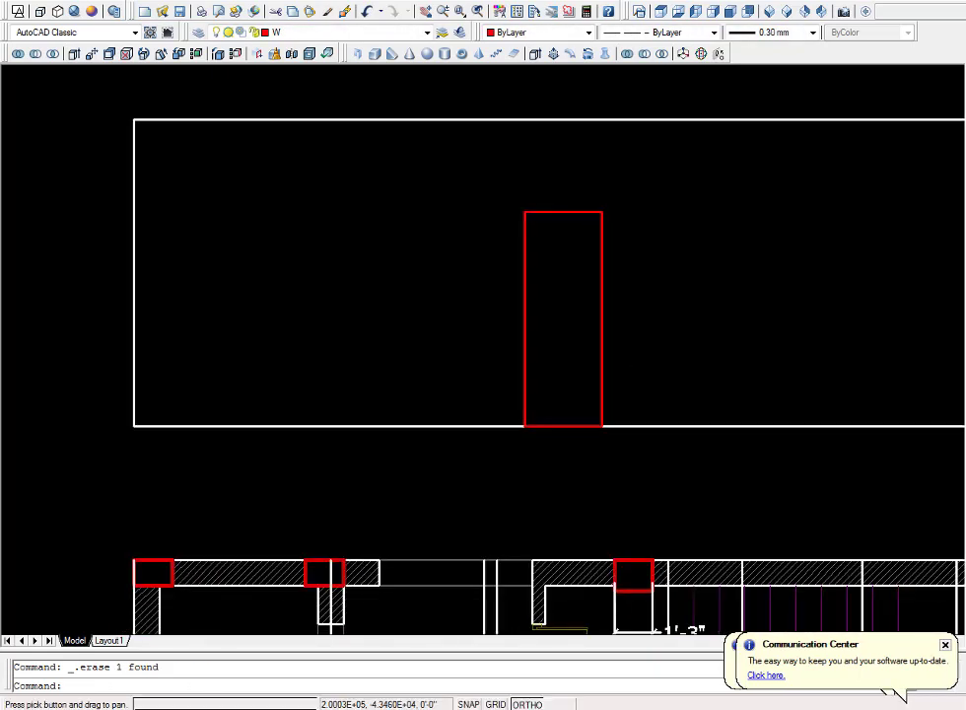
scroll(621, 367, up, 1)
- Offset the door outline inward by 2, then offset that frame by 6 for the panel
key(Return)
text(2)
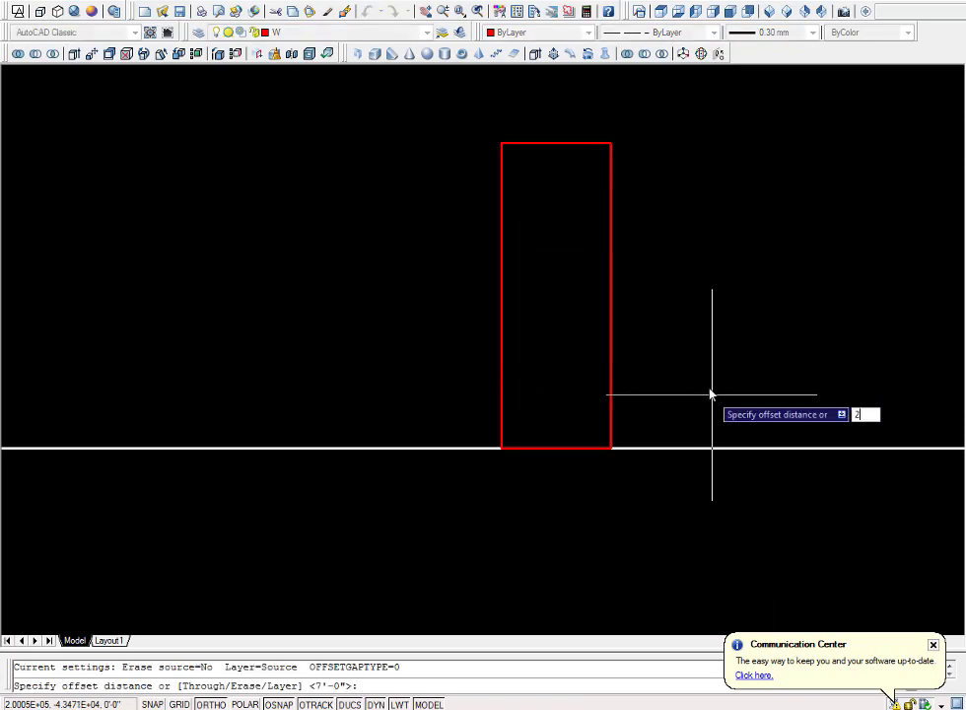
key(Return)
key(Escape)
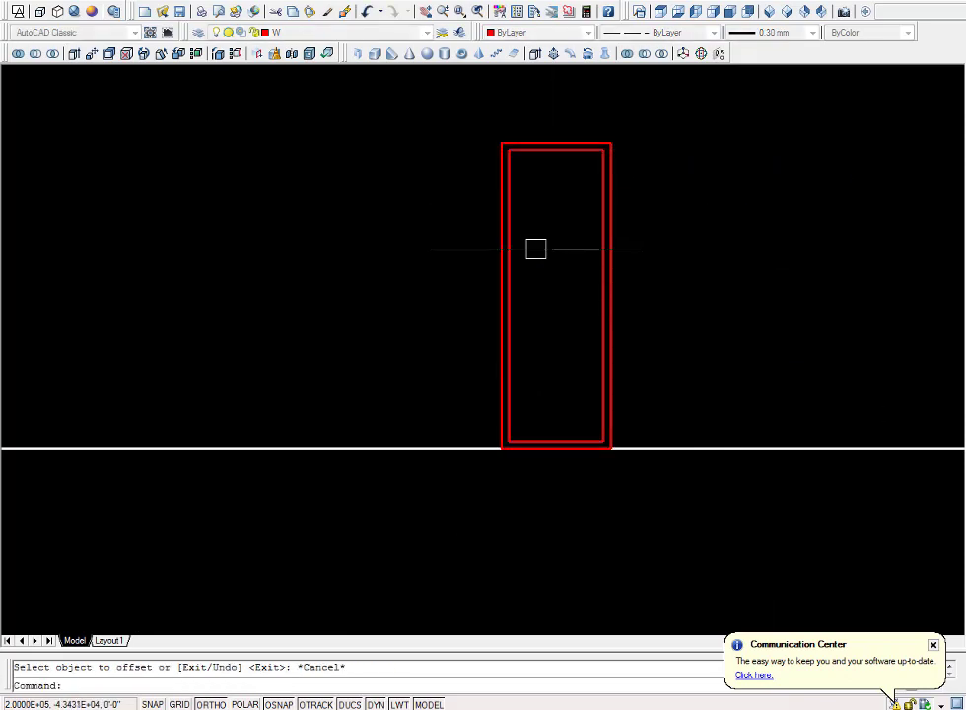
text(o)
key(Return)
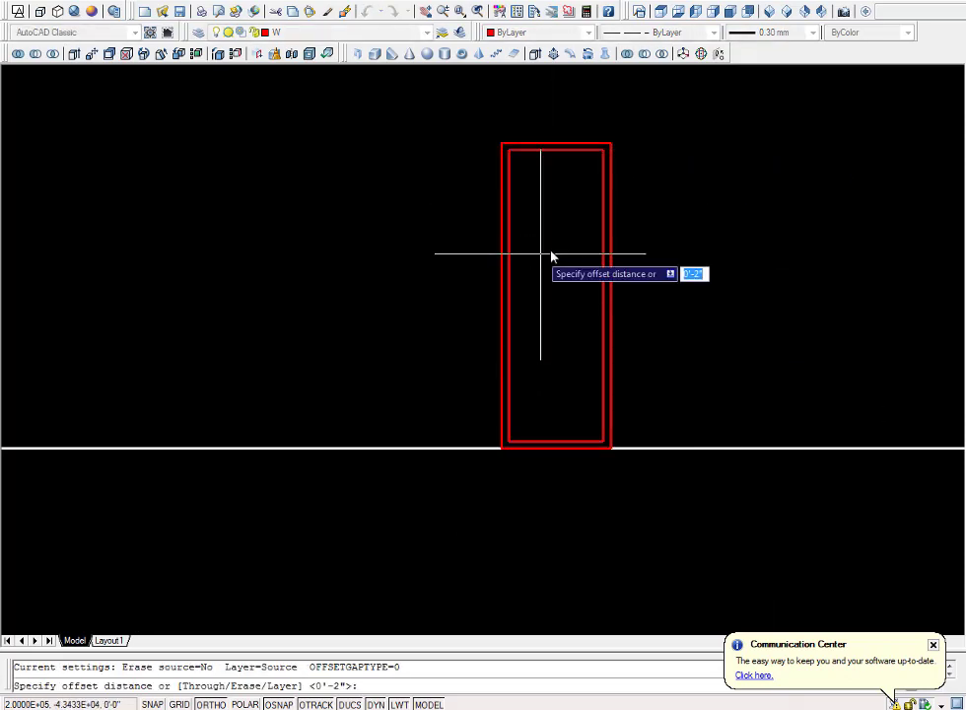
text(6)
key(Return)
click(538, 150)
click(559, 288)
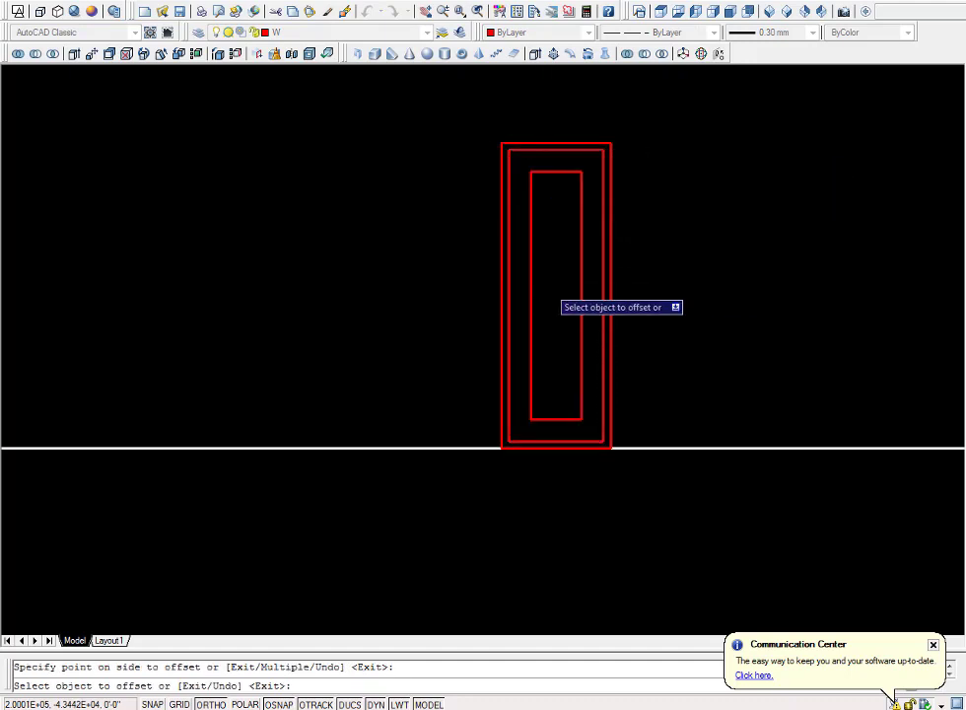
key(Escape)
- Draw a helper midline and a 3-point arc from the panel's top-left to bottom-left corner
key(Return)
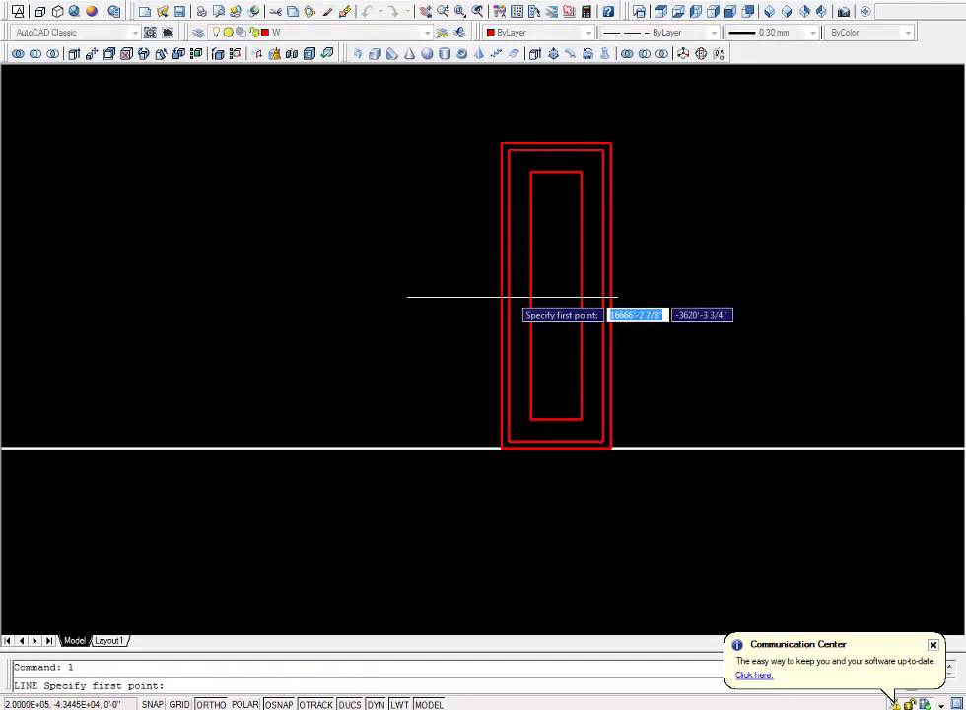
click(582, 295)
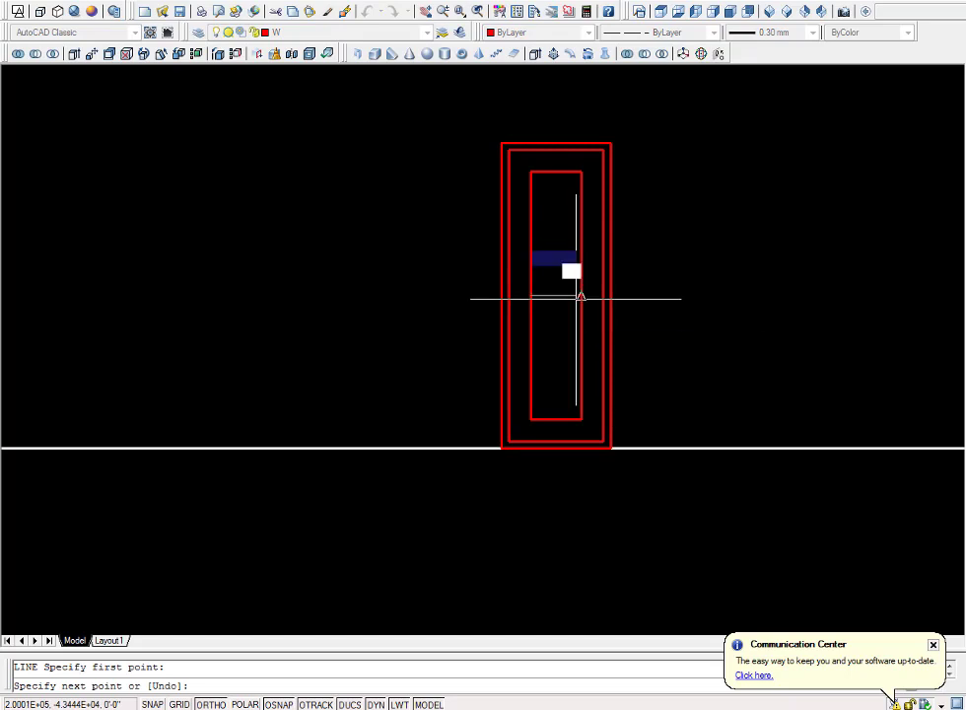
key(Return)
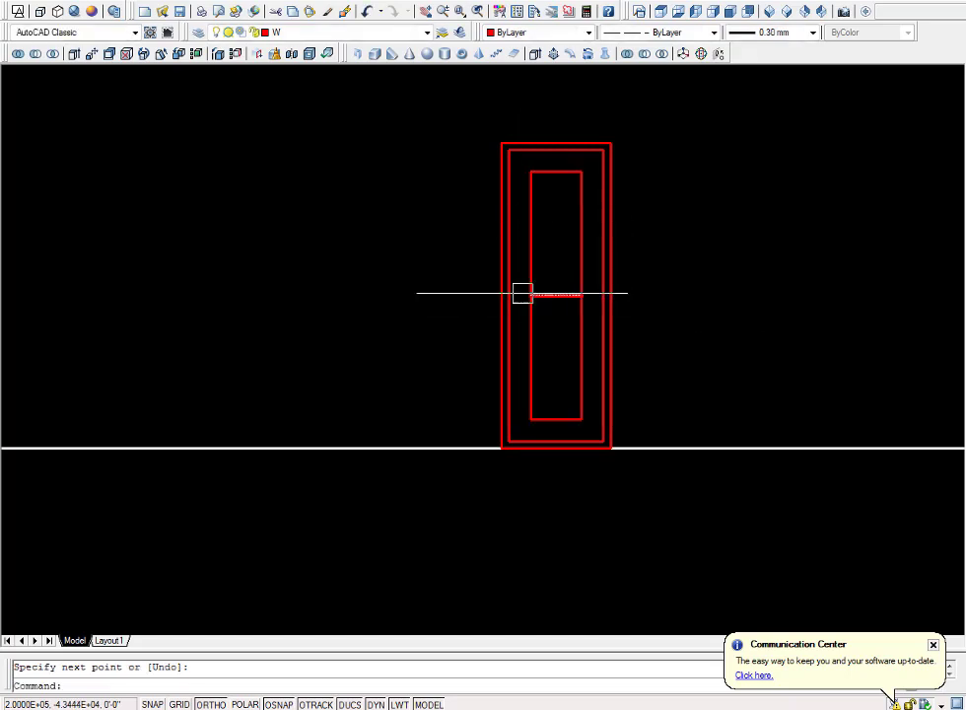
key(Escape)
text(arc)
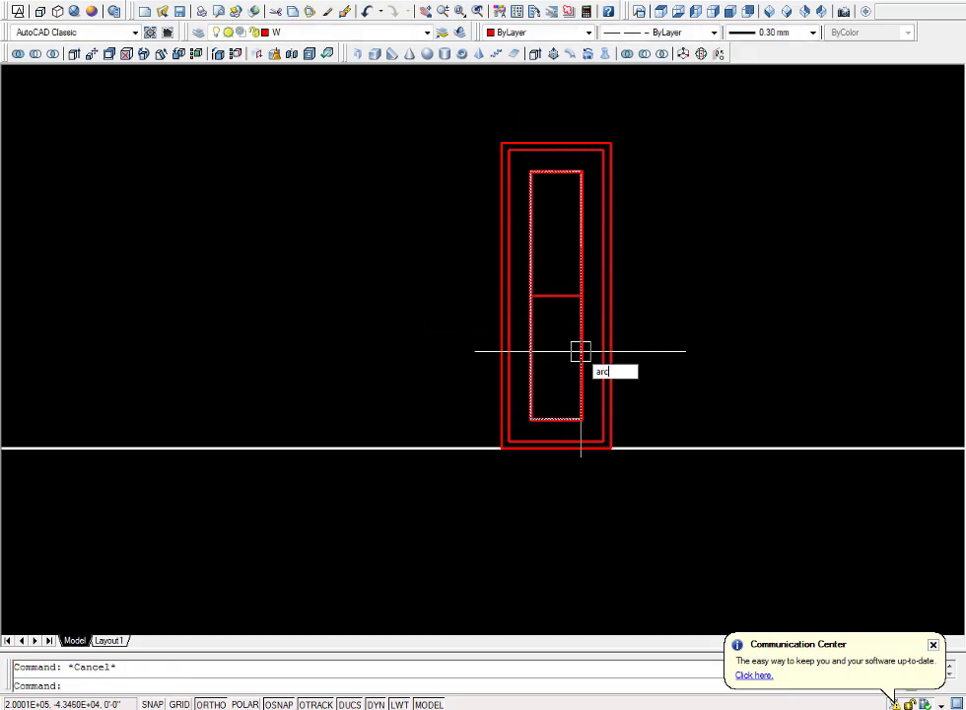
key(Return)
click(530, 171)
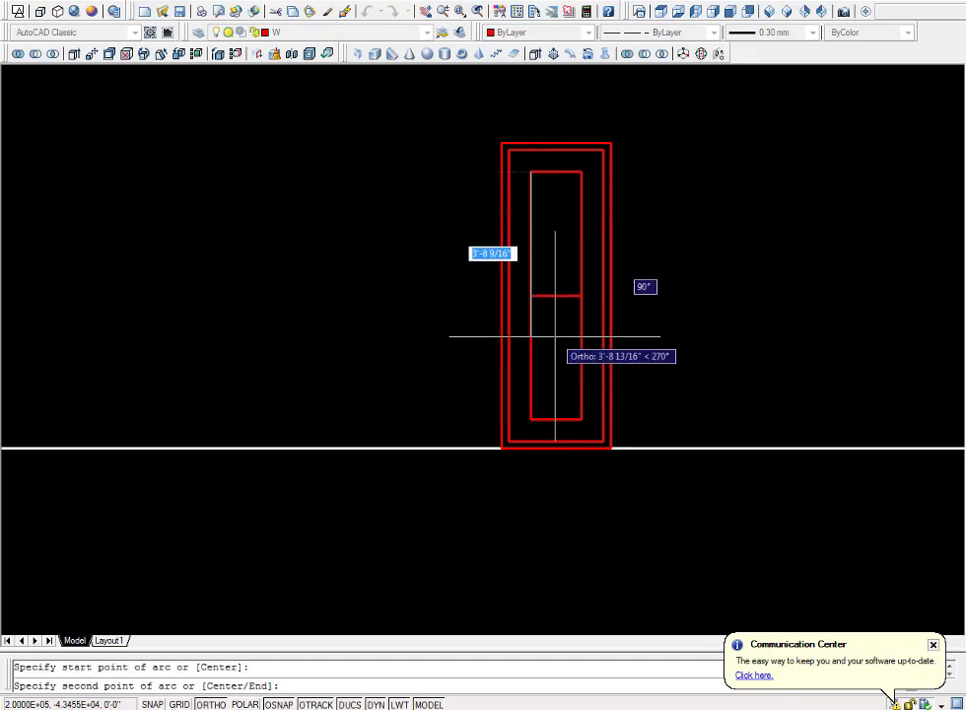
click(556, 296)
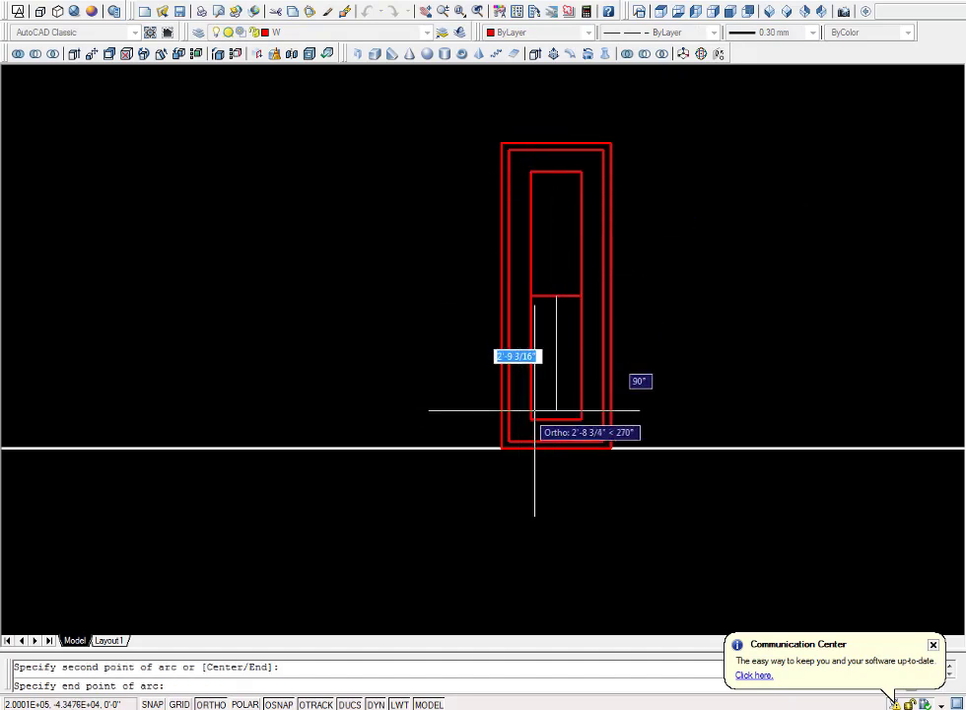
click(530, 418)
key(Escape)
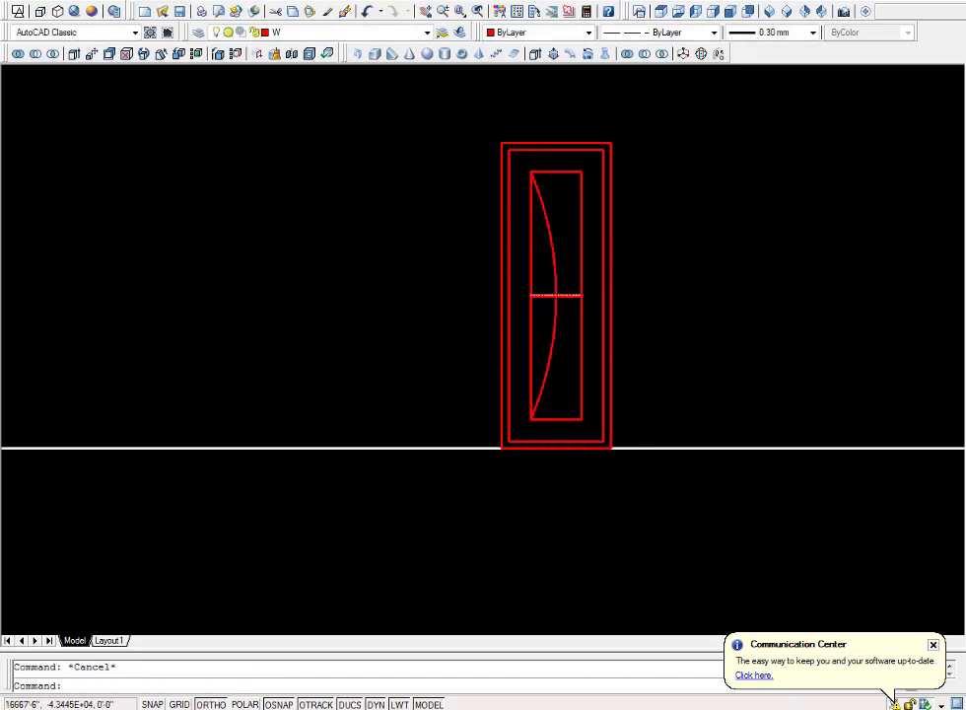
- Erase the helper midline and bring the floor plan back into view
scroll(562, 295, up, 5)
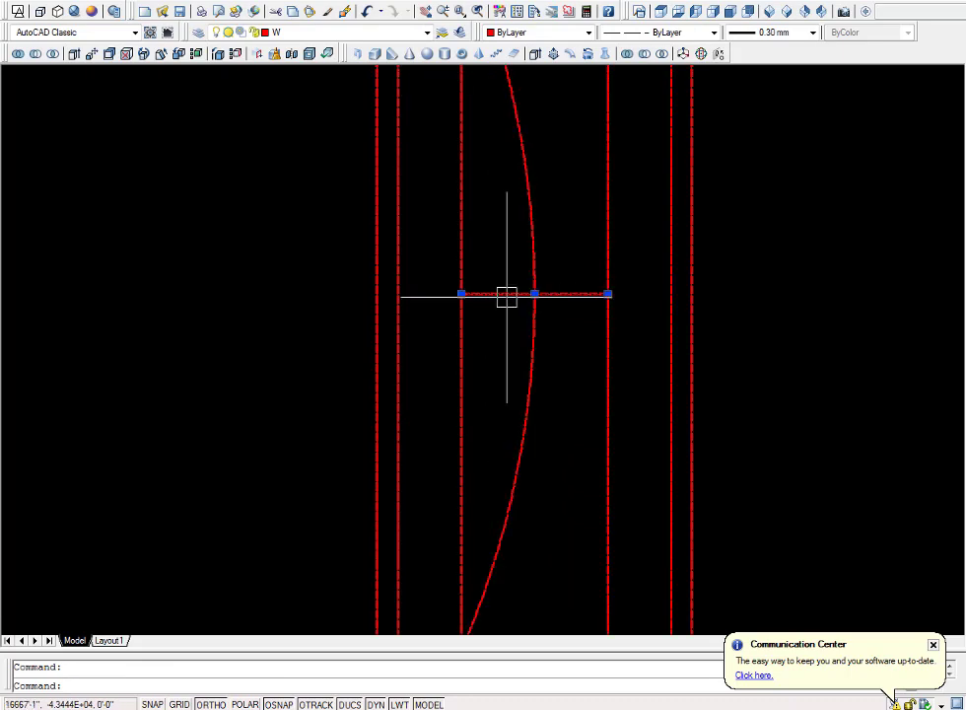
key(Delete)
scroll(550, 337, down, 5)
middle_drag(580, 361, 593, 286)
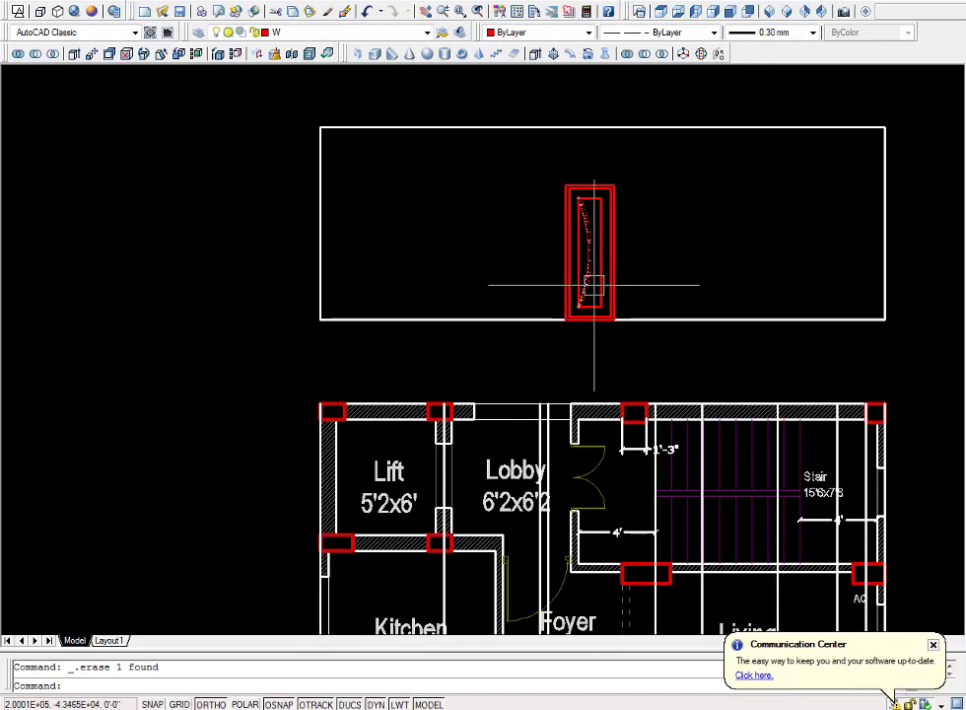
- Window-select the red door and set its linetype to ByBlock
click(528, 168)
click(718, 373)
click(658, 33)
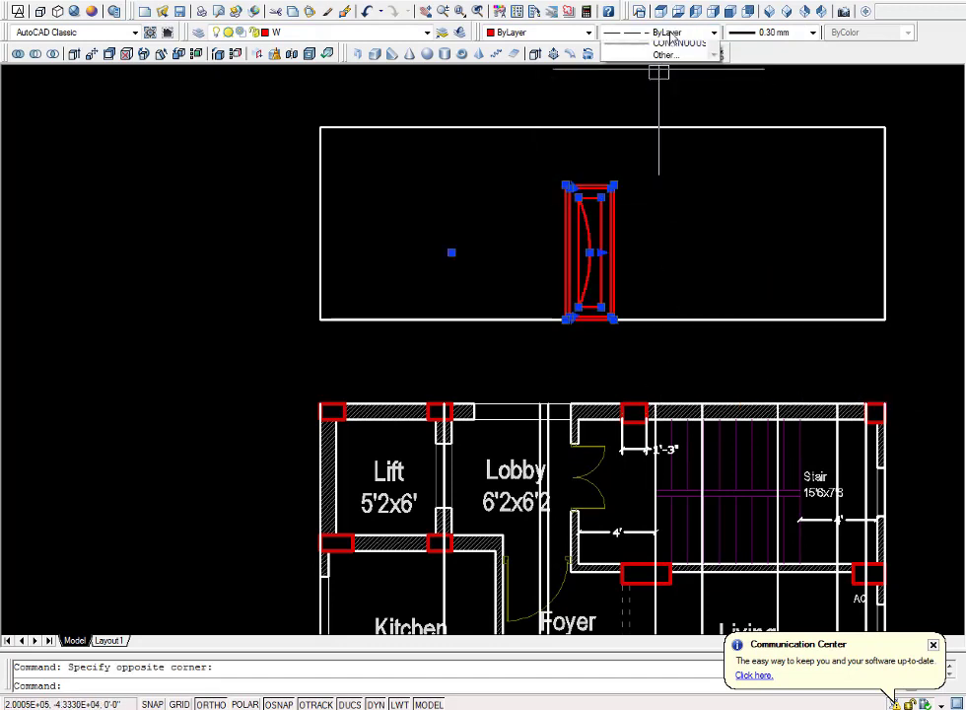
click(670, 61)
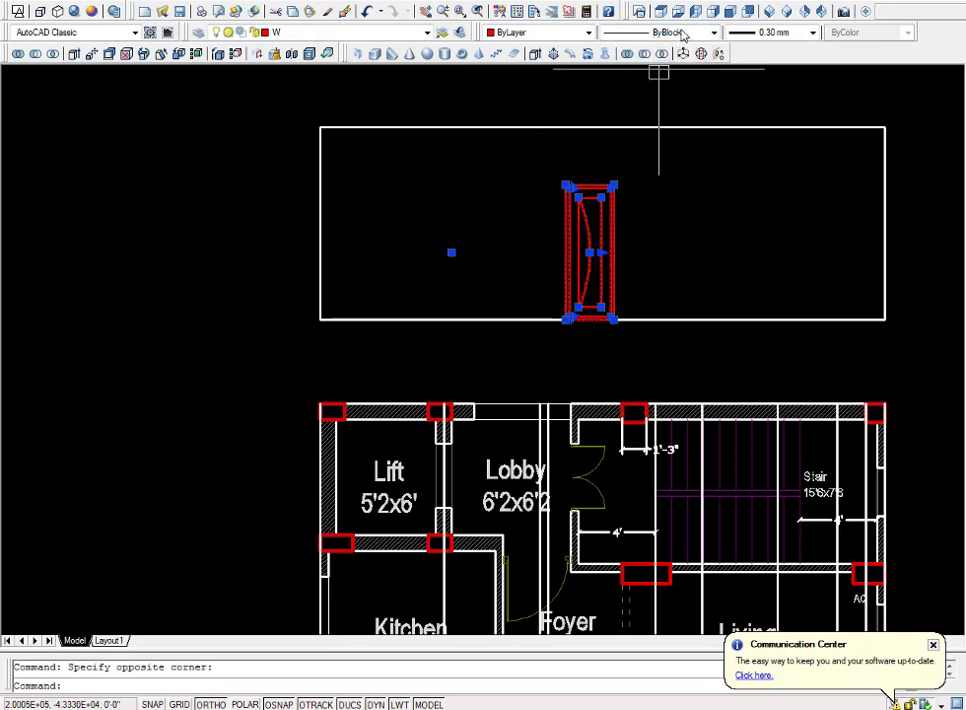
- View the Linetype Manager's filter options and close it without changes
click(684, 37)
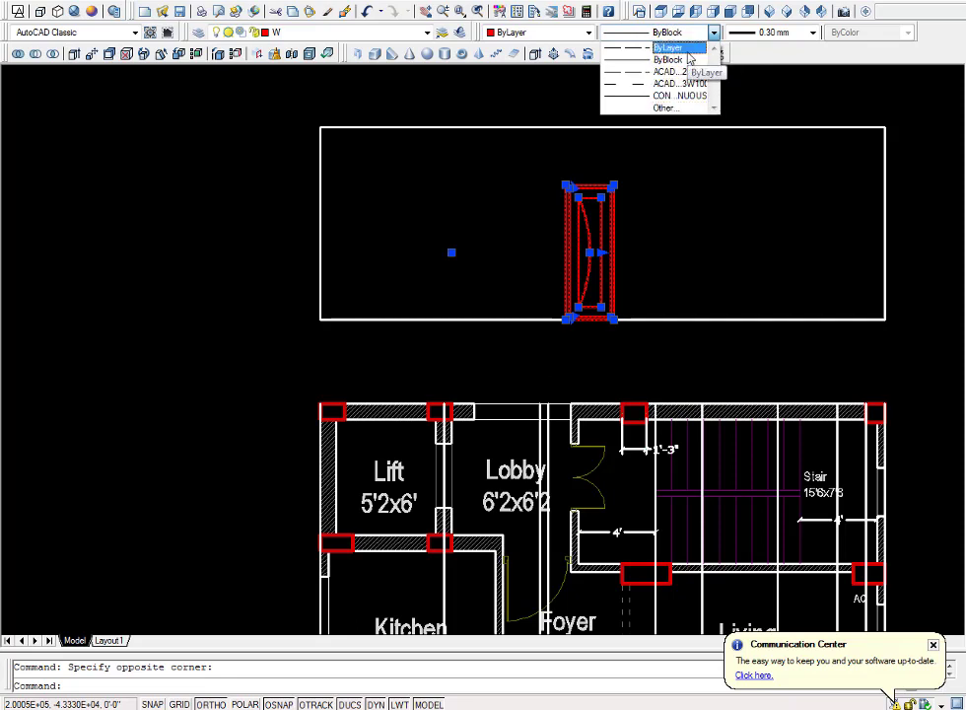
click(670, 110)
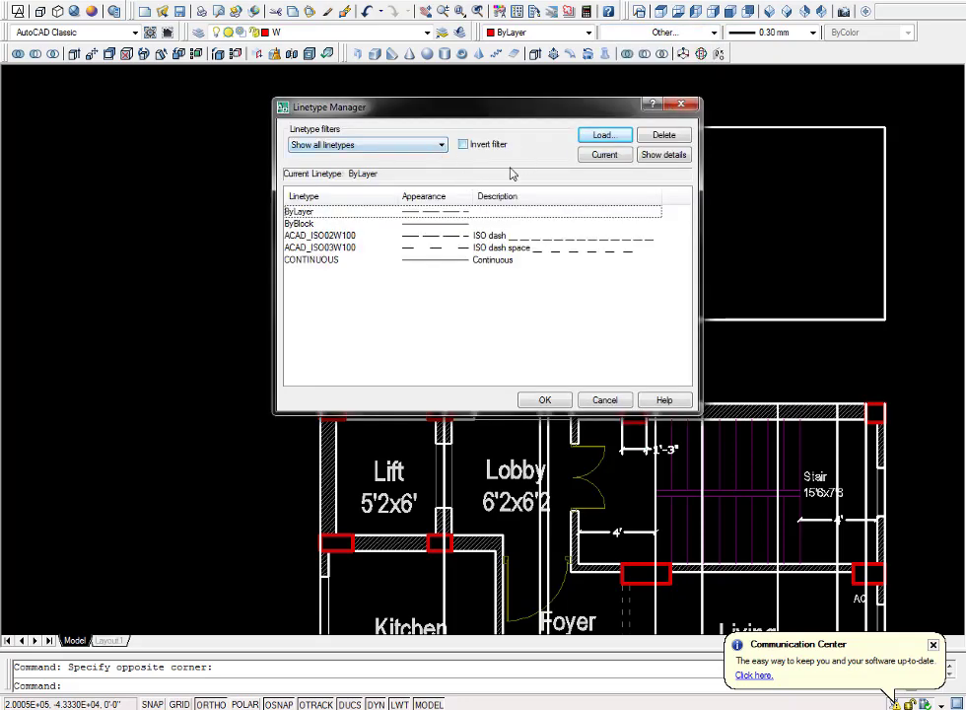
click(445, 148)
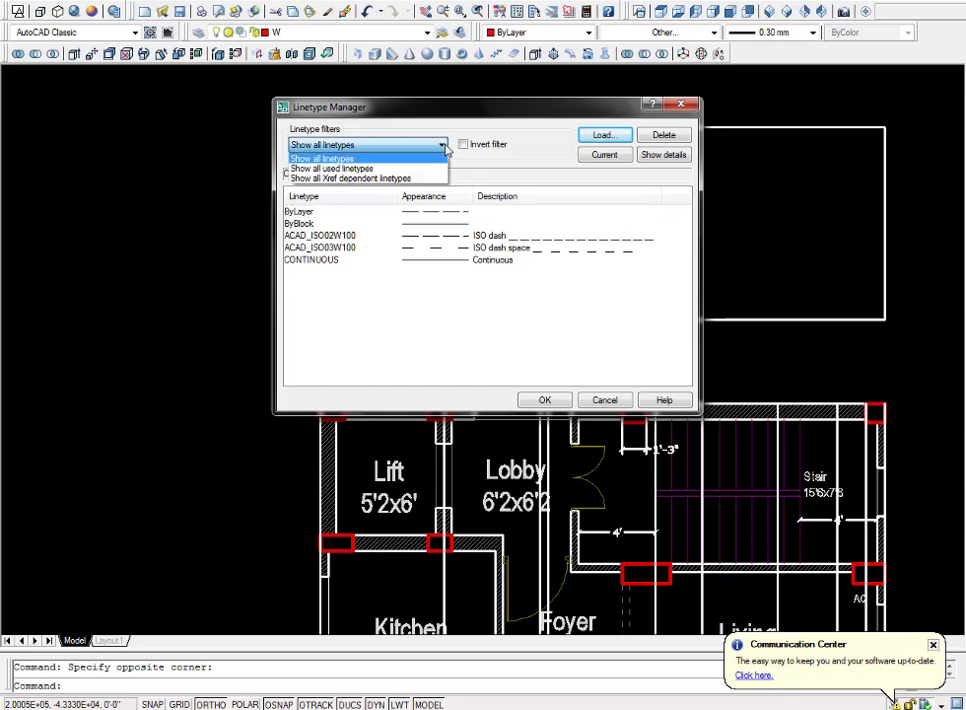
click(448, 150)
key(Escape)
scroll(591, 252, up, 3)
- Turn the window and louver layers back on and frame the elevation above the floor plan
scroll(611, 247, up, 3)
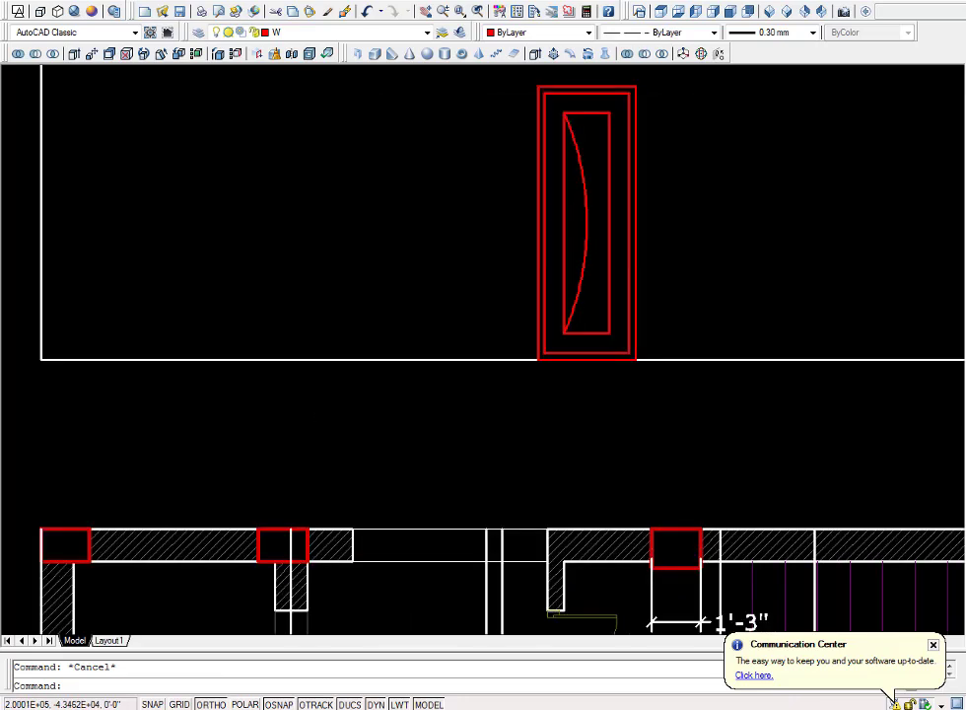
scroll(622, 250, up, 2)
scroll(623, 250, up, 1)
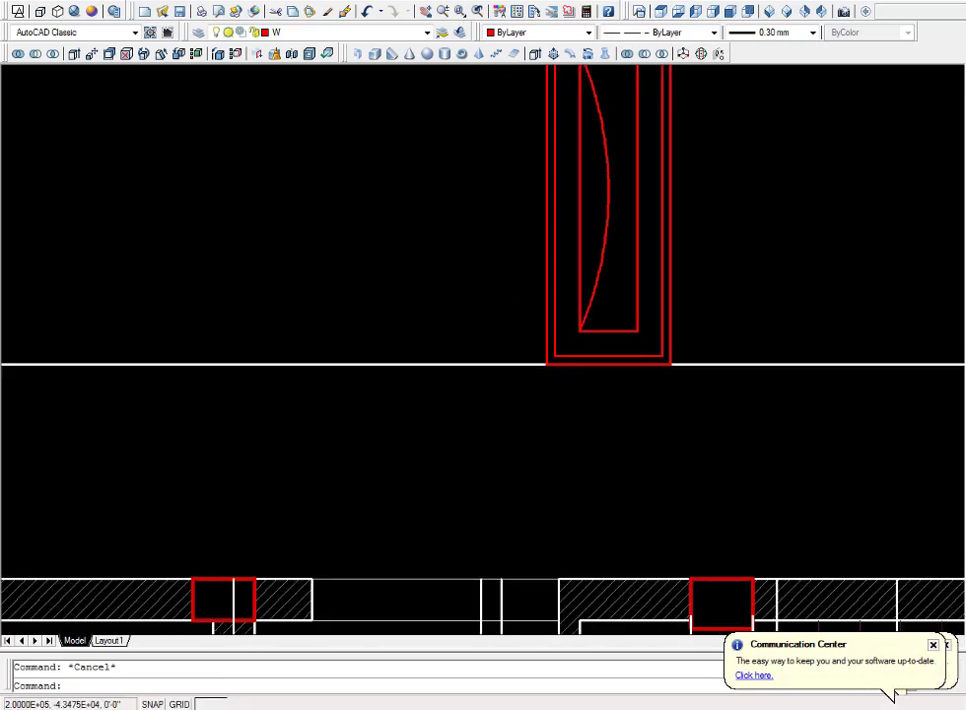
scroll(595, 320, down, 2)
click(303, 34)
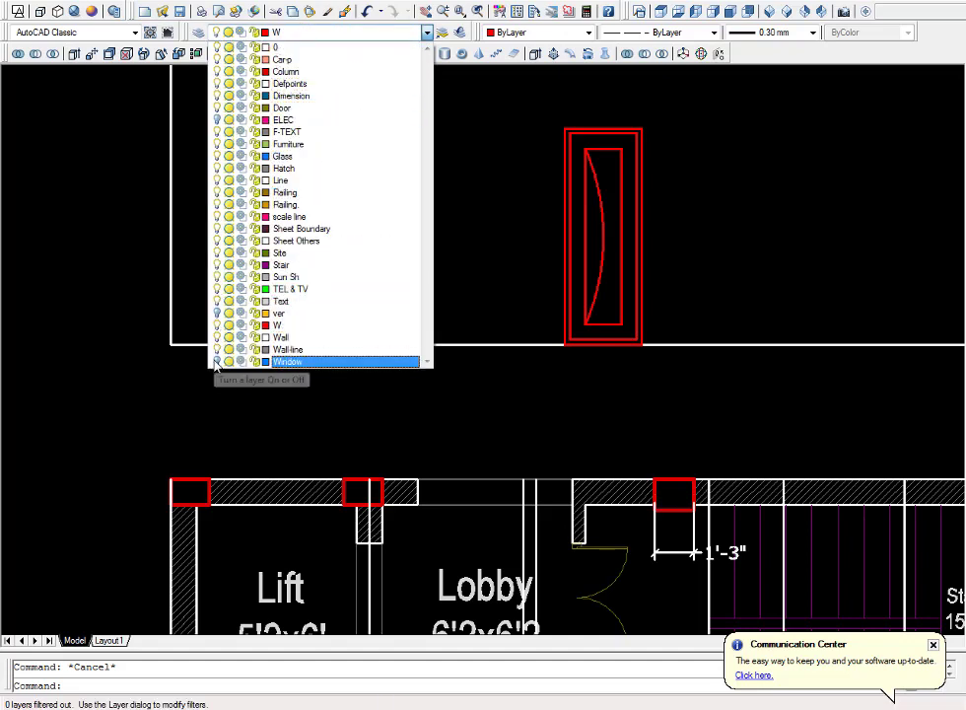
click(221, 314)
scroll(567, 324, down, 2)
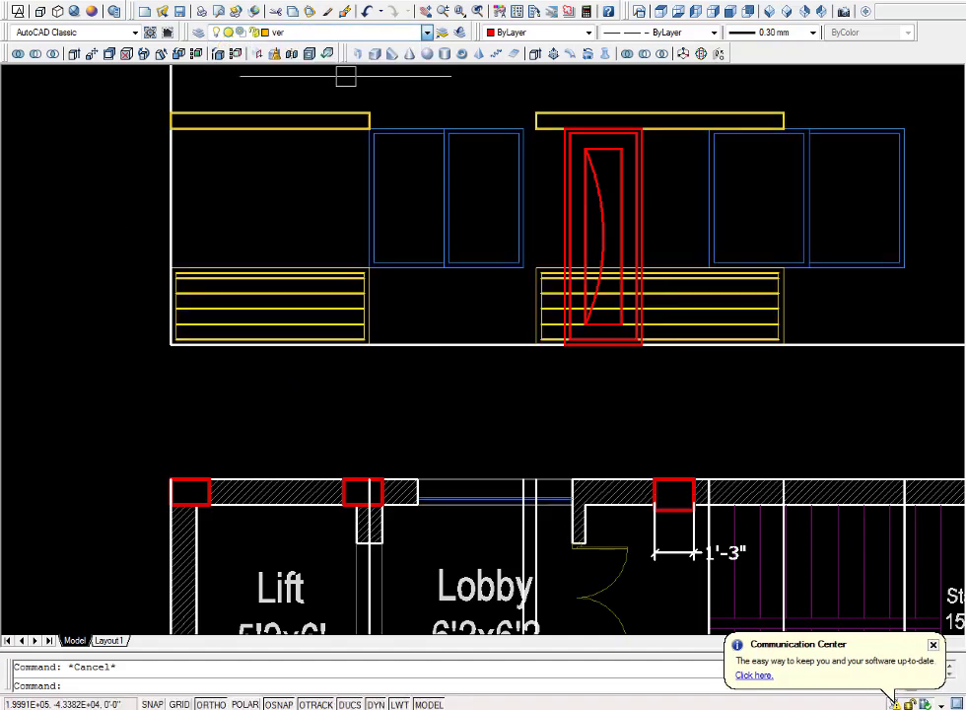
scroll(567, 323, down, 3)
middle_drag(602, 363, 609, 400)
scroll(676, 357, up, 2)
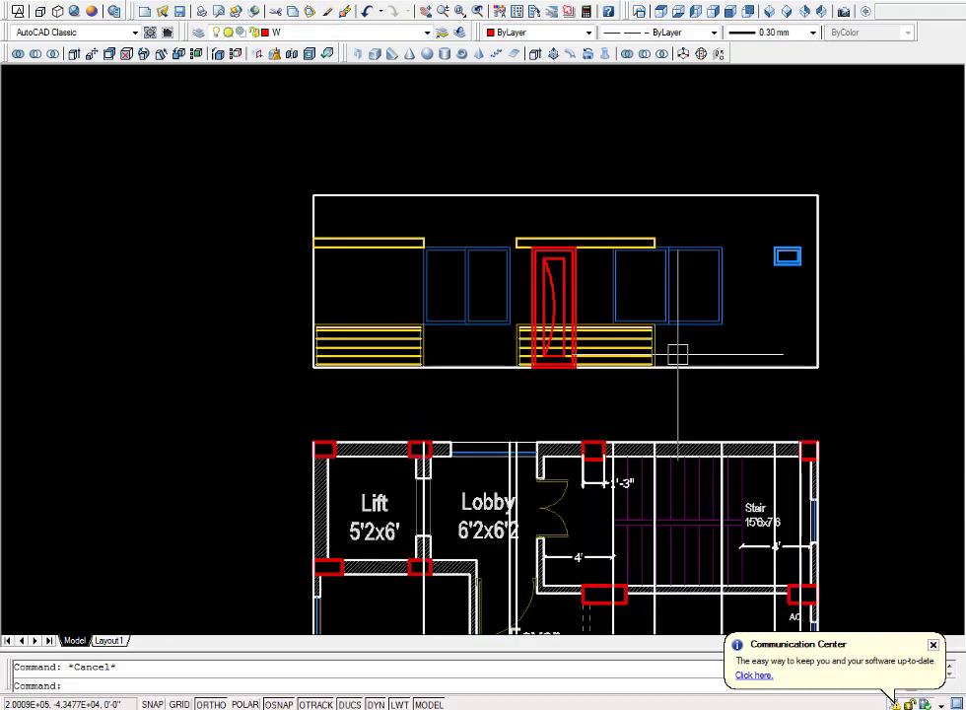
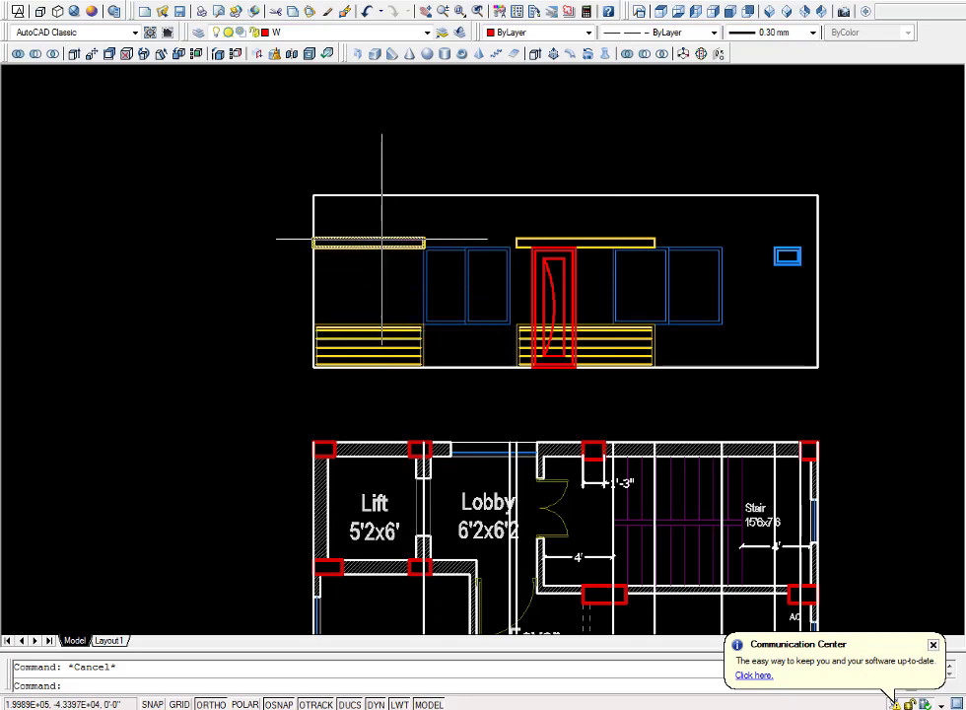
- Start a rectangular array and window-select the whole front elevation
scroll(557, 320, up, 5)
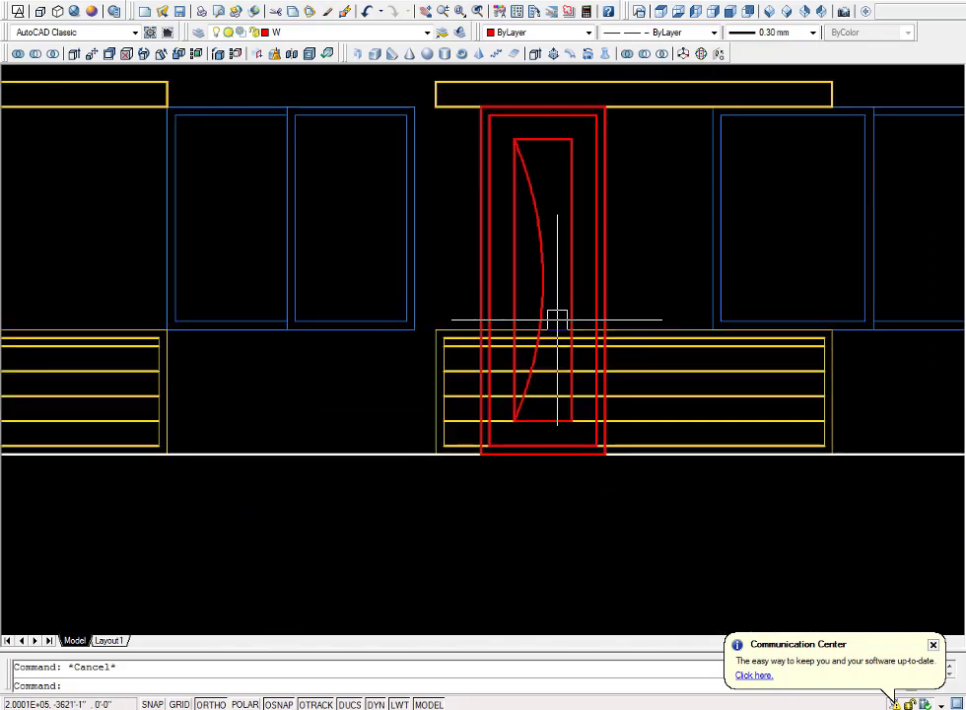
scroll(604, 266, down, 4)
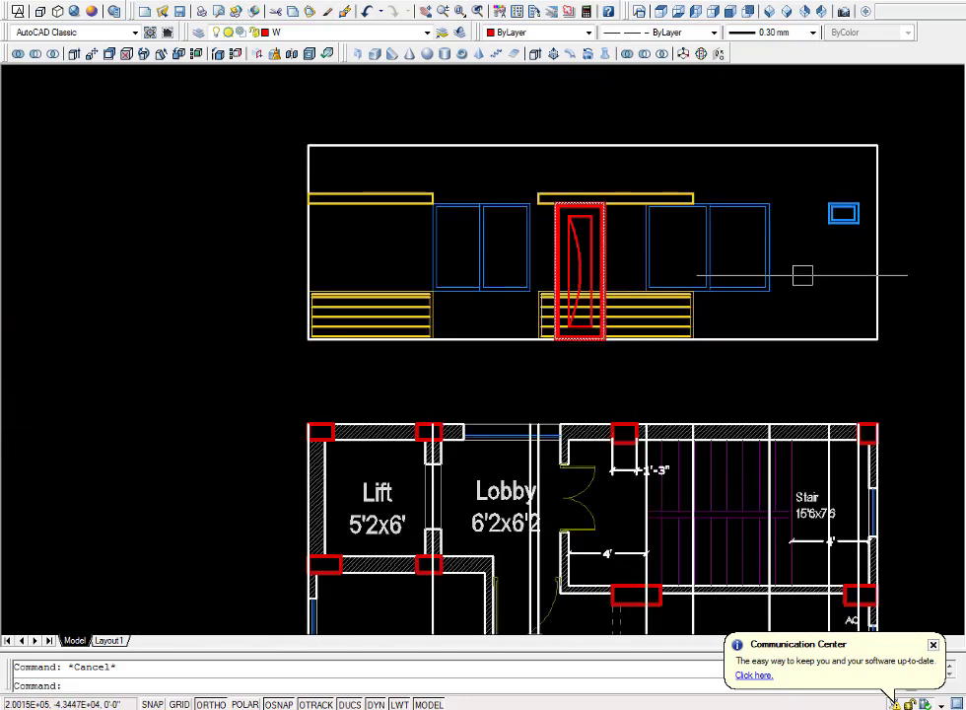
scroll(835, 224, down, 4)
middle_drag(828, 227, 711, 307)
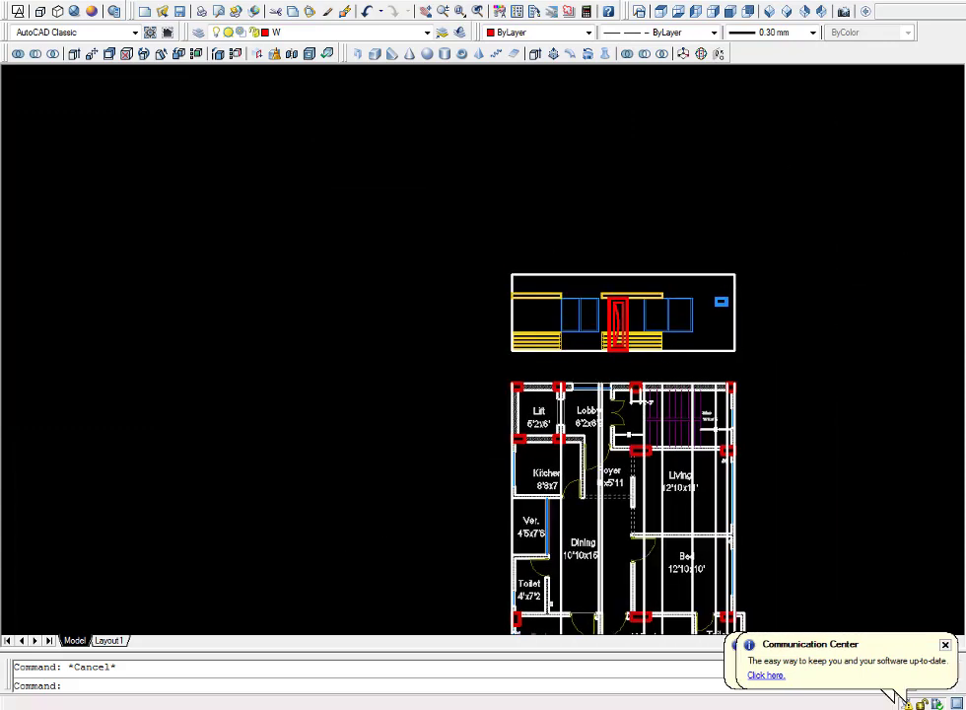
scroll(632, 335, up, 3)
middle_drag(659, 351, 623, 355)
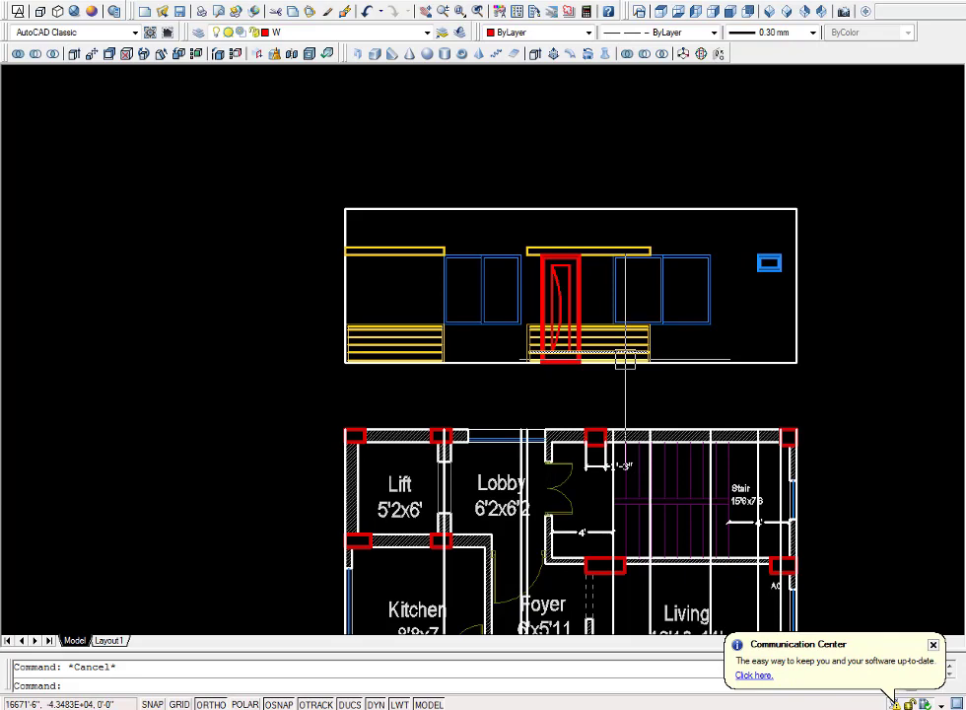
scroll(625, 360, down, 2)
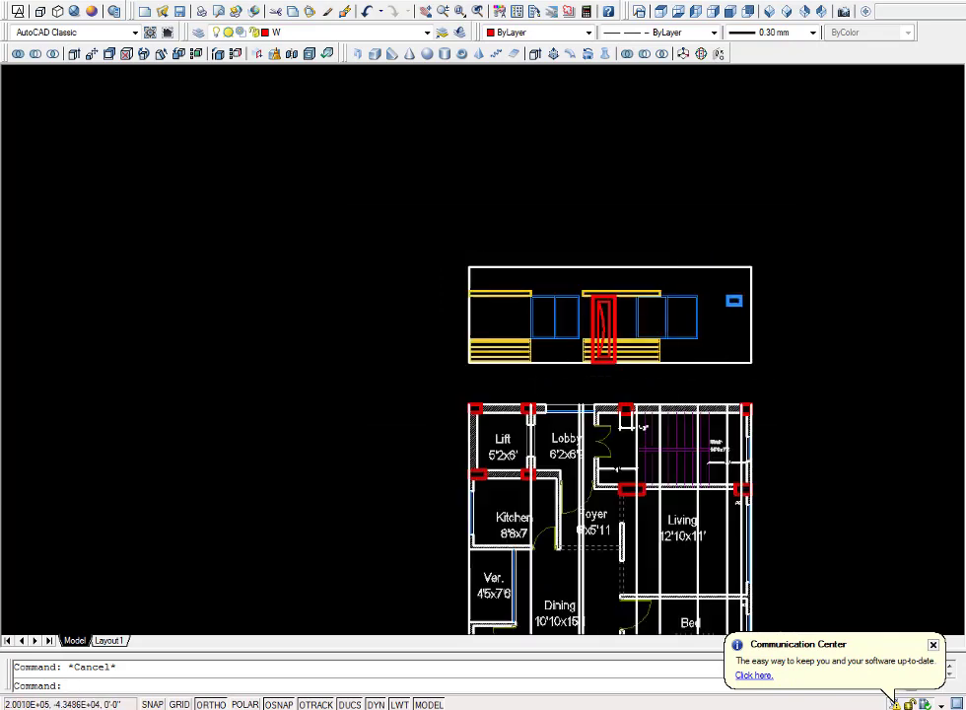
mouse_move(627, 393)
middle_down()
mouse_move(582, 356)
mouse_move(567, 431)
middle_up()
scroll(582, 356, up, 1)
text(ar)
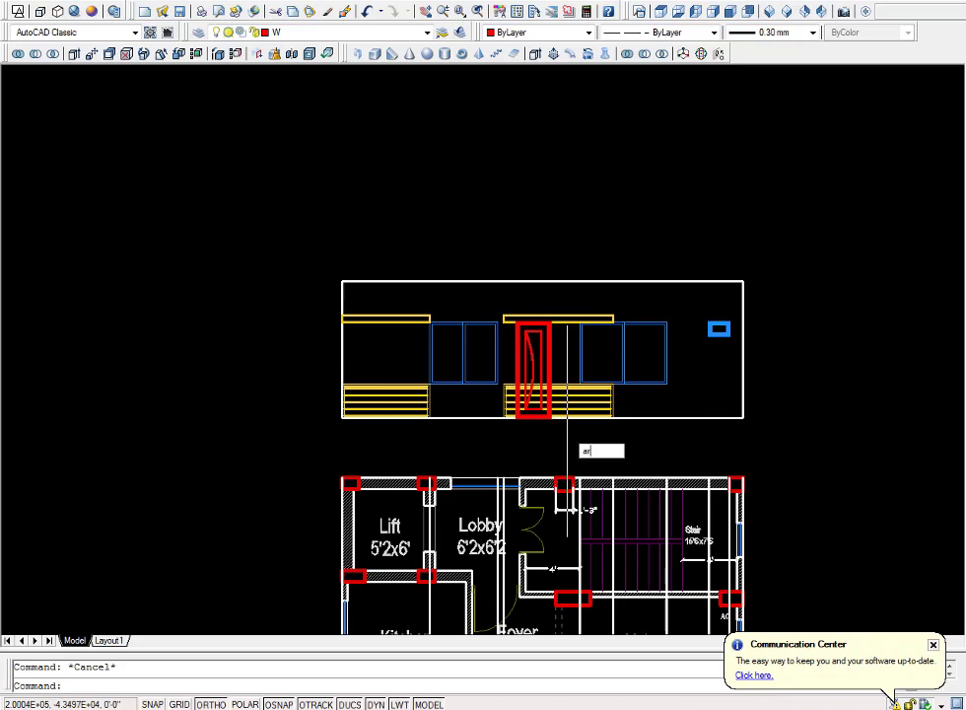
key(Return)
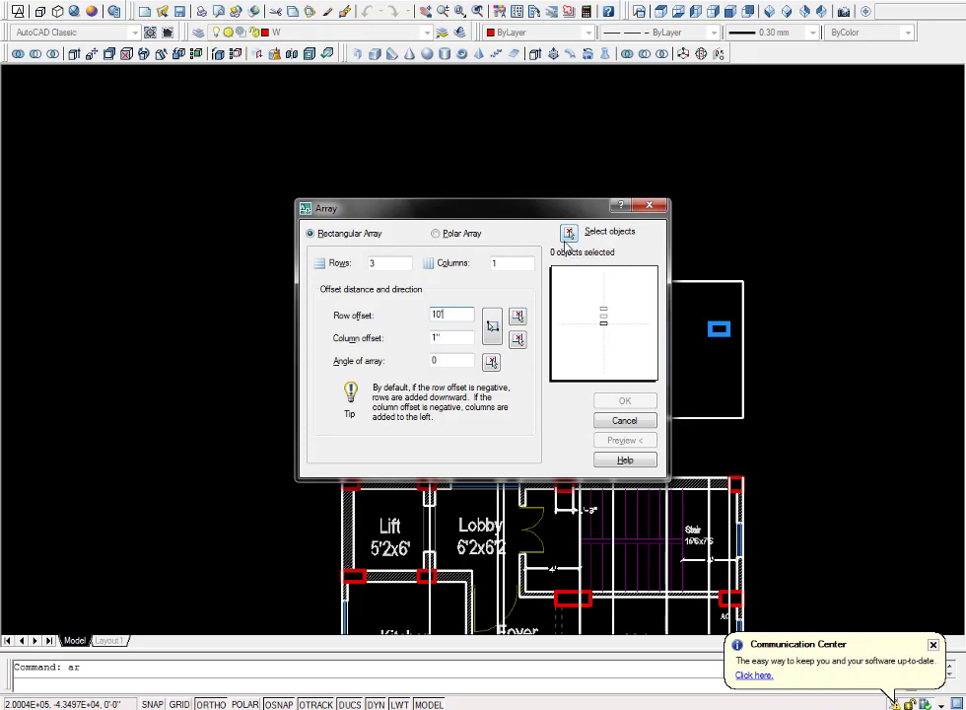
click(567, 233)
click(300, 249)
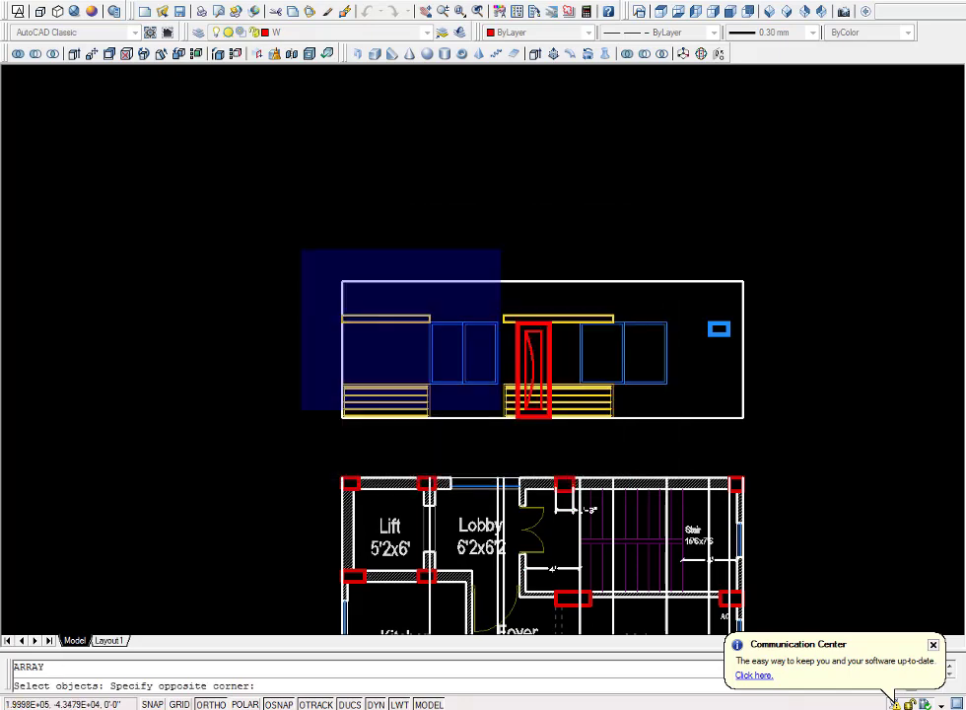
click(782, 438)
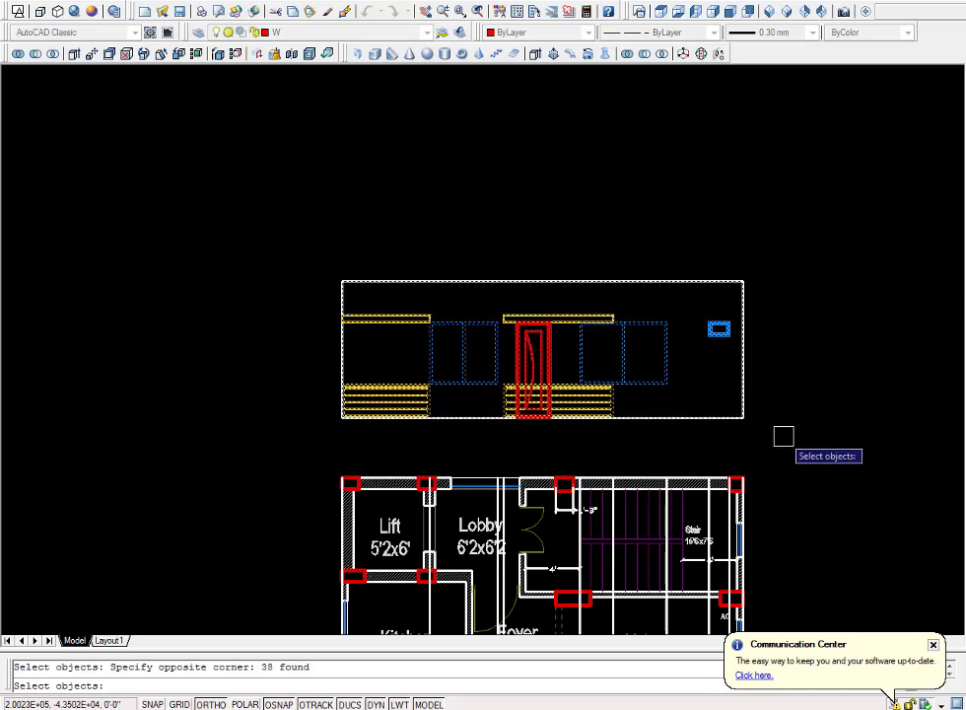
- Finish the selection so the elevation repeats as 3 rows, 1 column
key(Return)
key(Return)
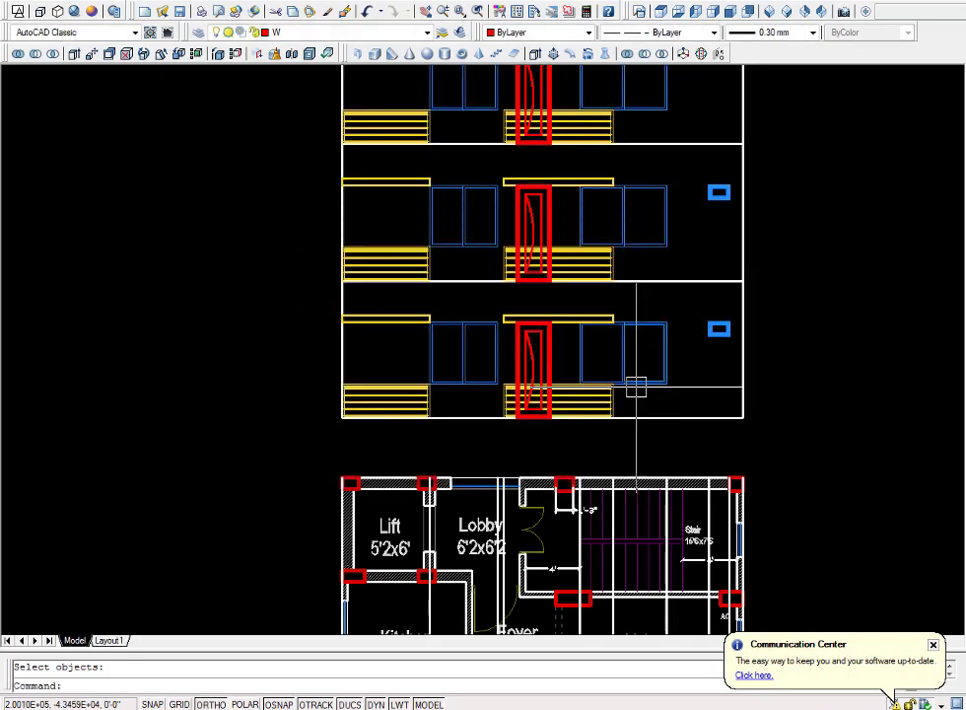
scroll(636, 387, down, 3)
scroll(542, 405, up, 3)
middle_drag(542, 404, 497, 449)
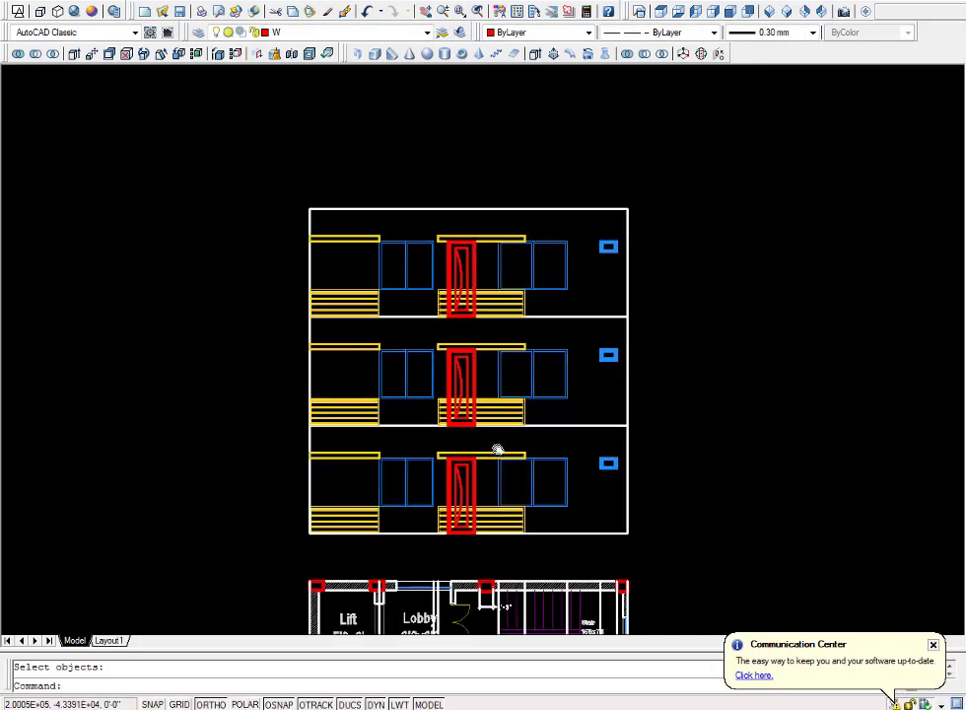
scroll(506, 452, up, 3)
scroll(507, 454, down, 2)
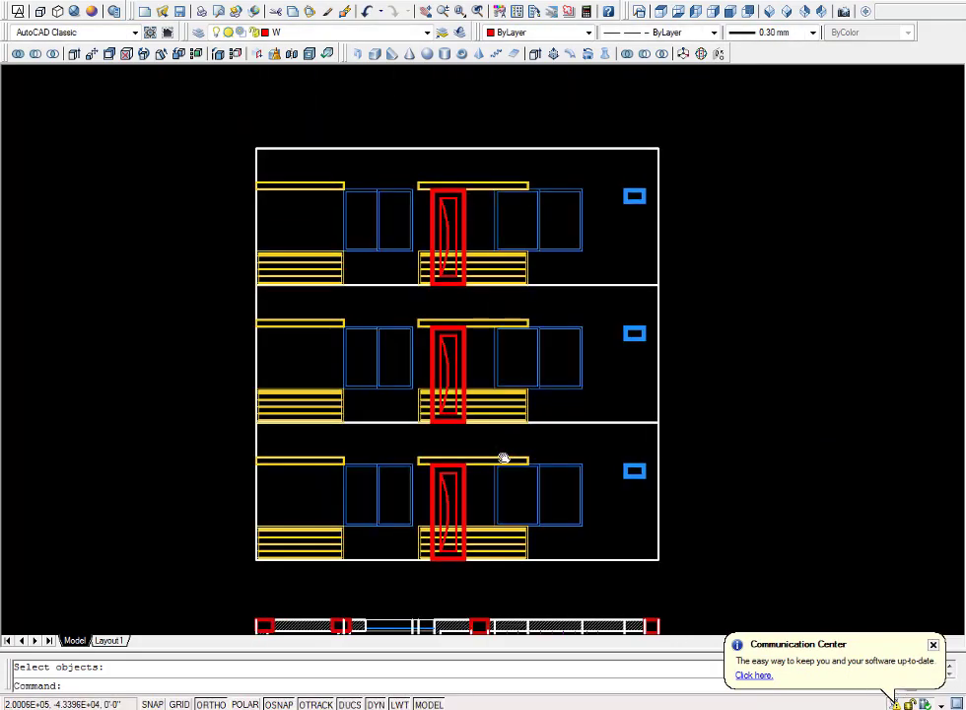
key(Escape)
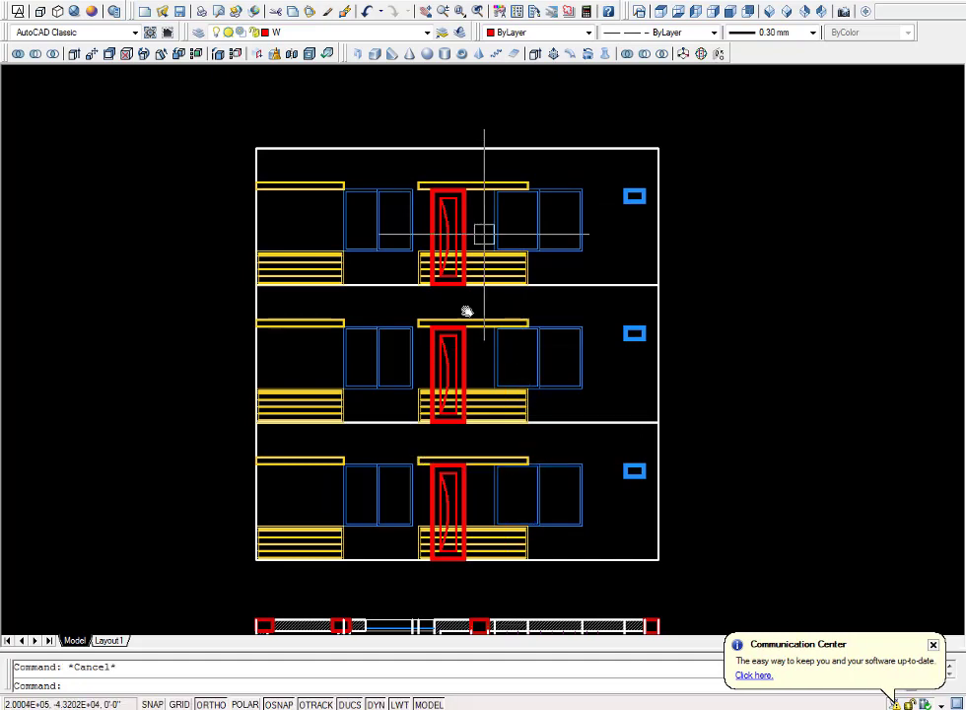
- Offset the top edge up 2'6 and extend the side wall up to it
middle_drag(397, 174, 373, 274)
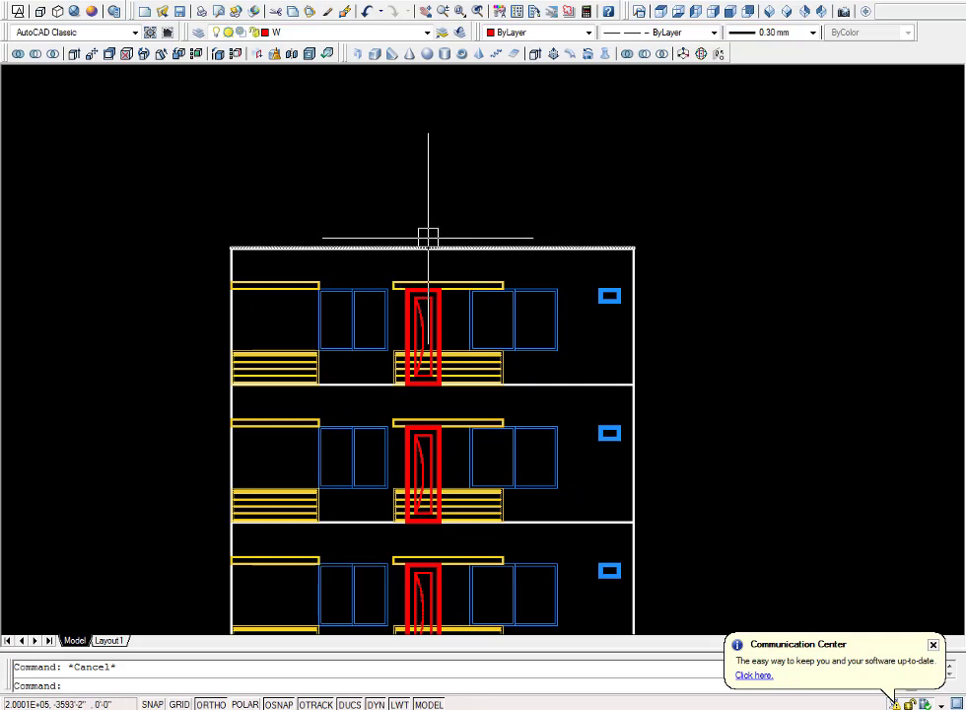
text(o)
key(Return)
text(2'6)
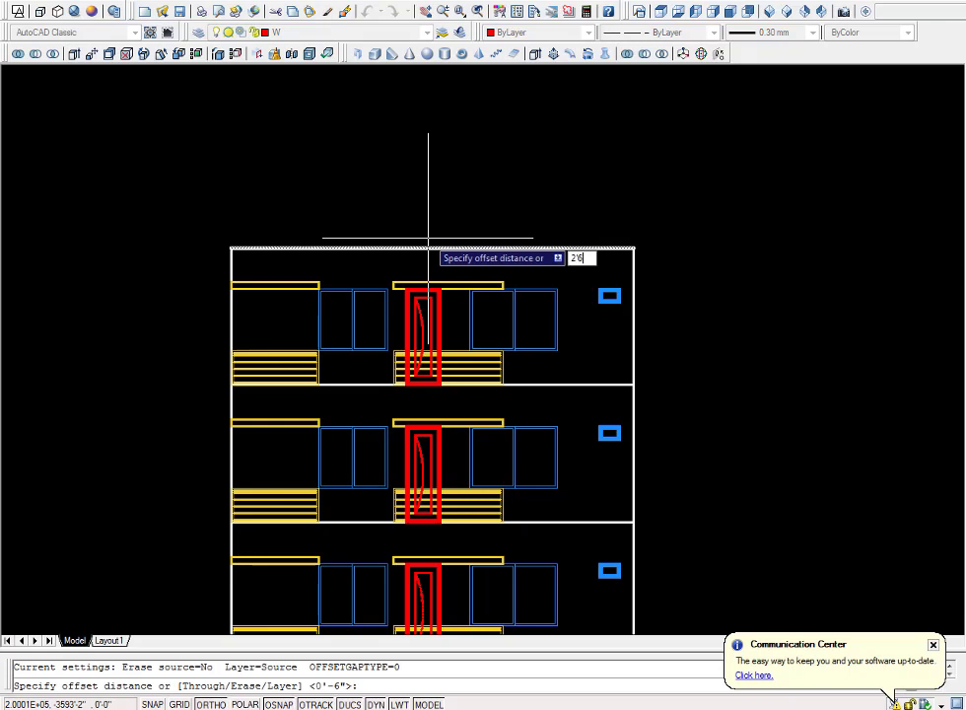
key(Return)
click(431, 248)
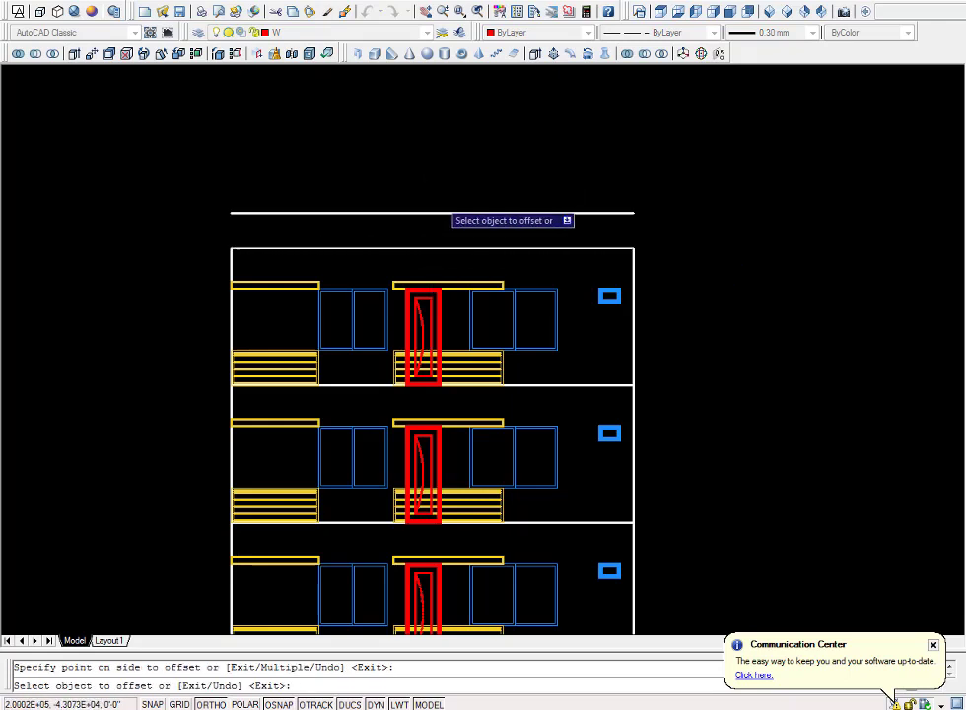
click(434, 197)
key(Escape)
text(ex)
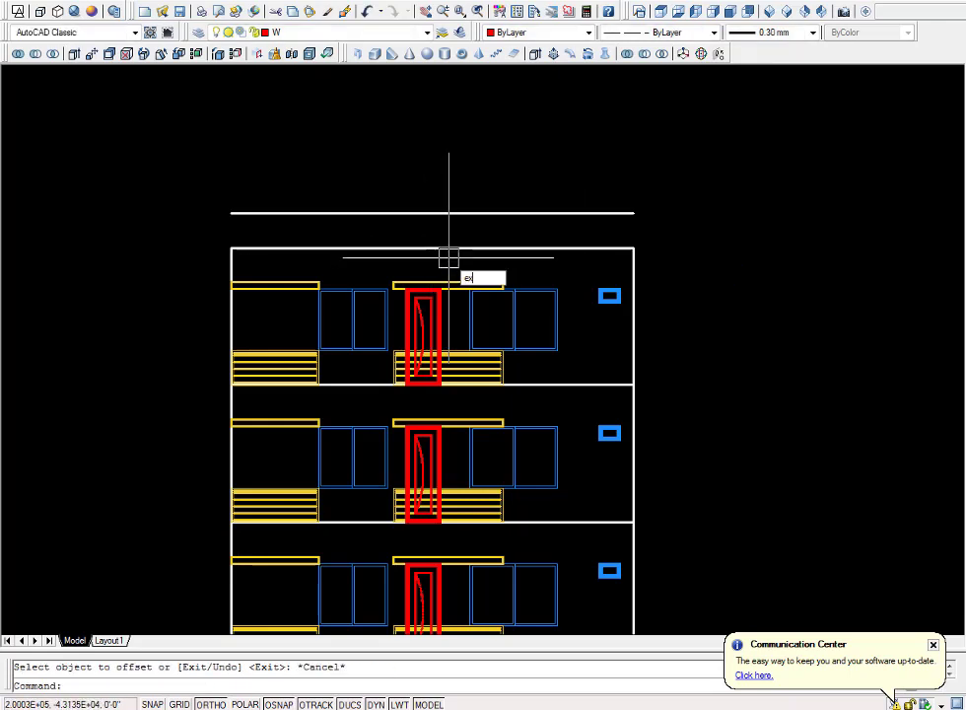
key(Return)
key(Return)
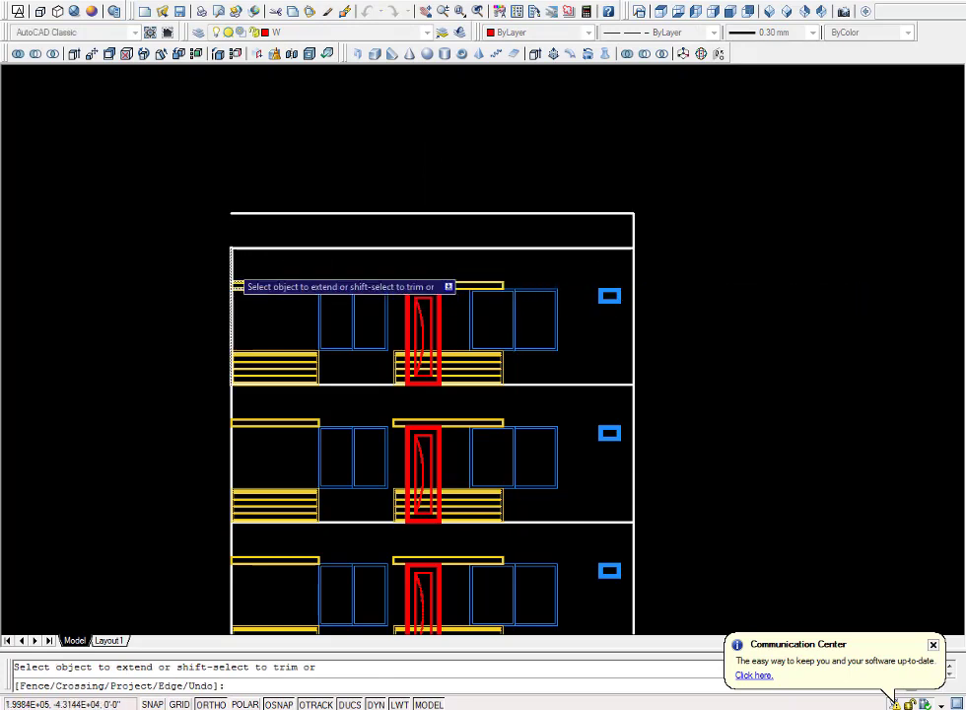
click(232, 284)
key(Escape)
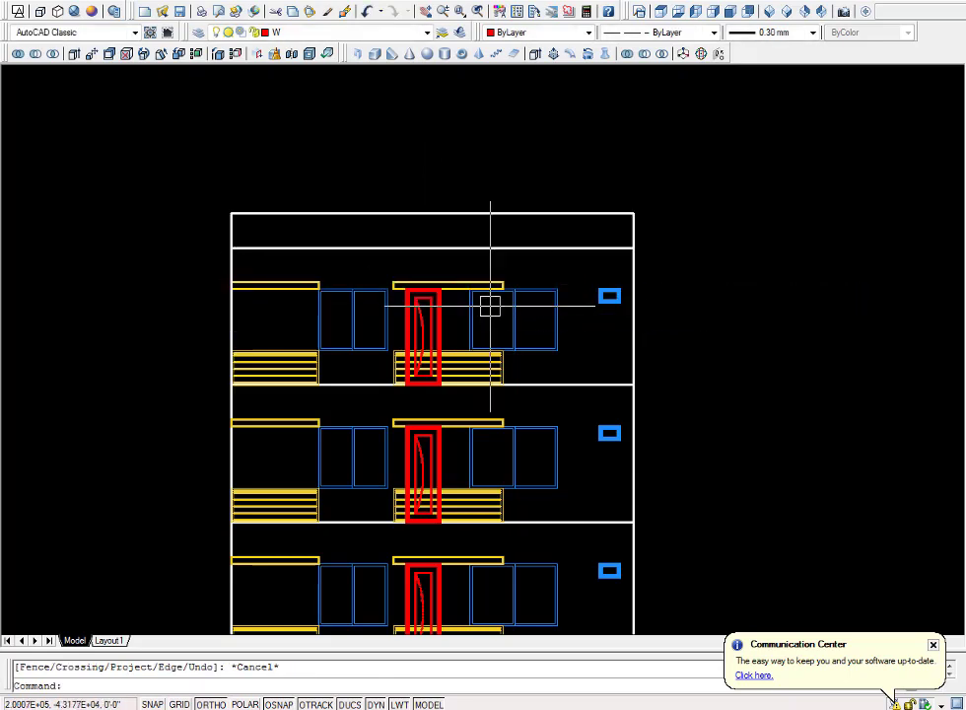
- Draw a red vertical post at the parapet's top-left corner with LINE
text(l)
key(Return)
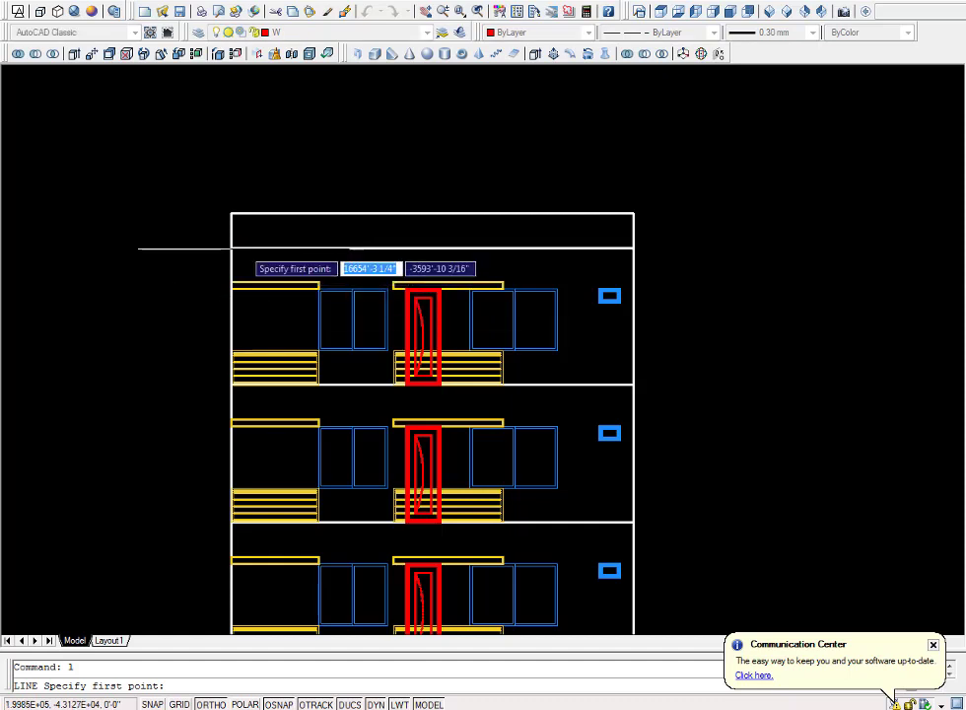
click(230, 248)
click(231, 213)
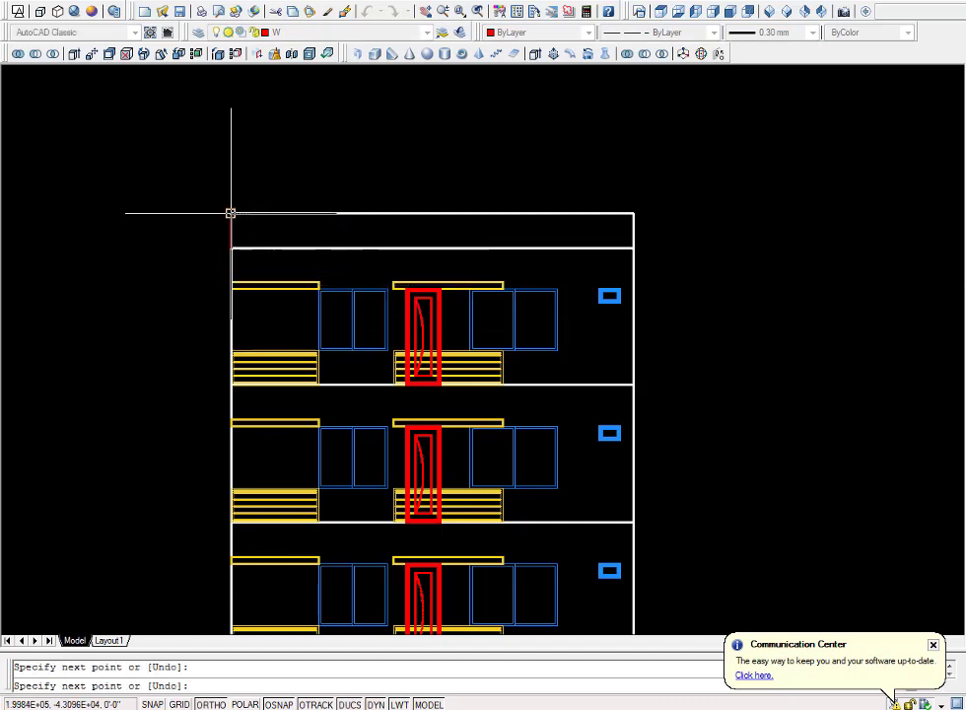
key(Escape)
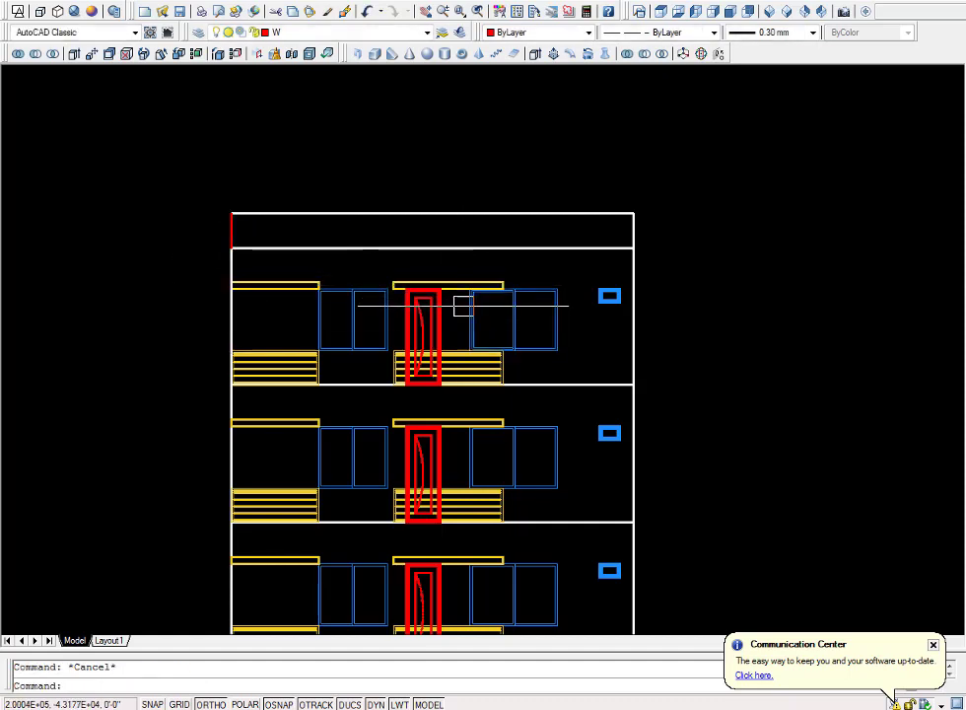
key(Return)
- Offset the red post at a spacing of 6 to create several more posts
text(6)
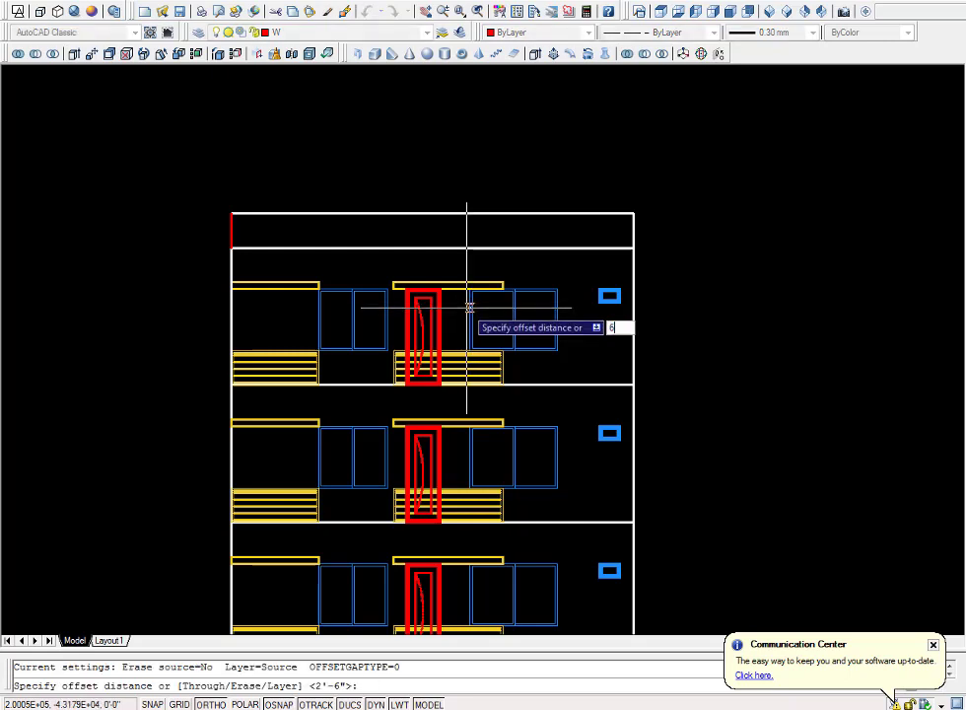
key(Return)
click(230, 237)
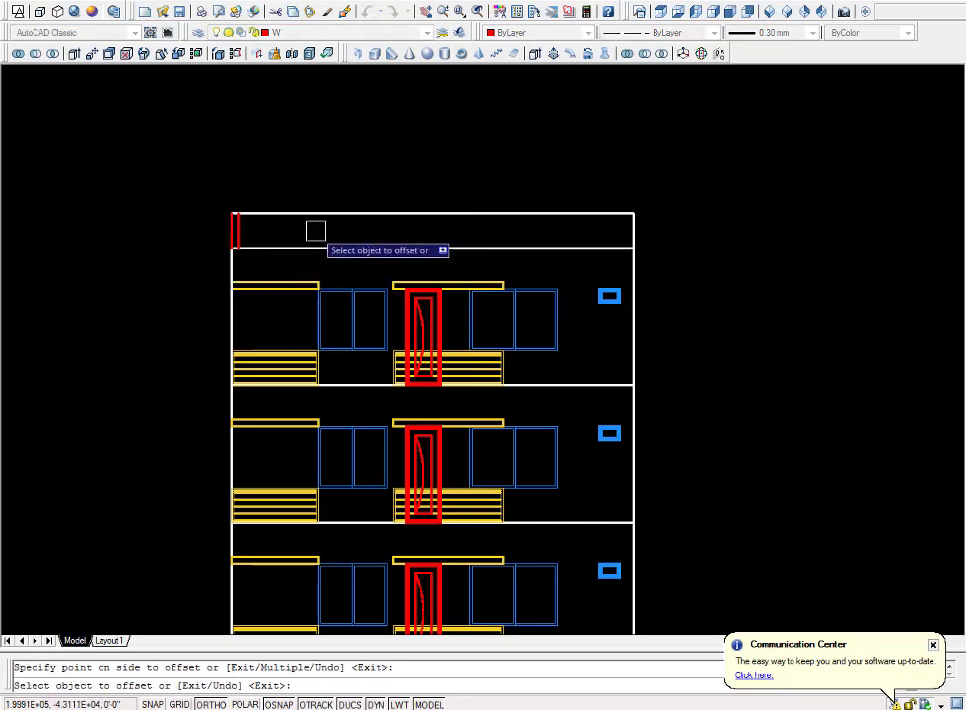
scroll(241, 233, up, 3)
click(228, 231)
click(414, 227)
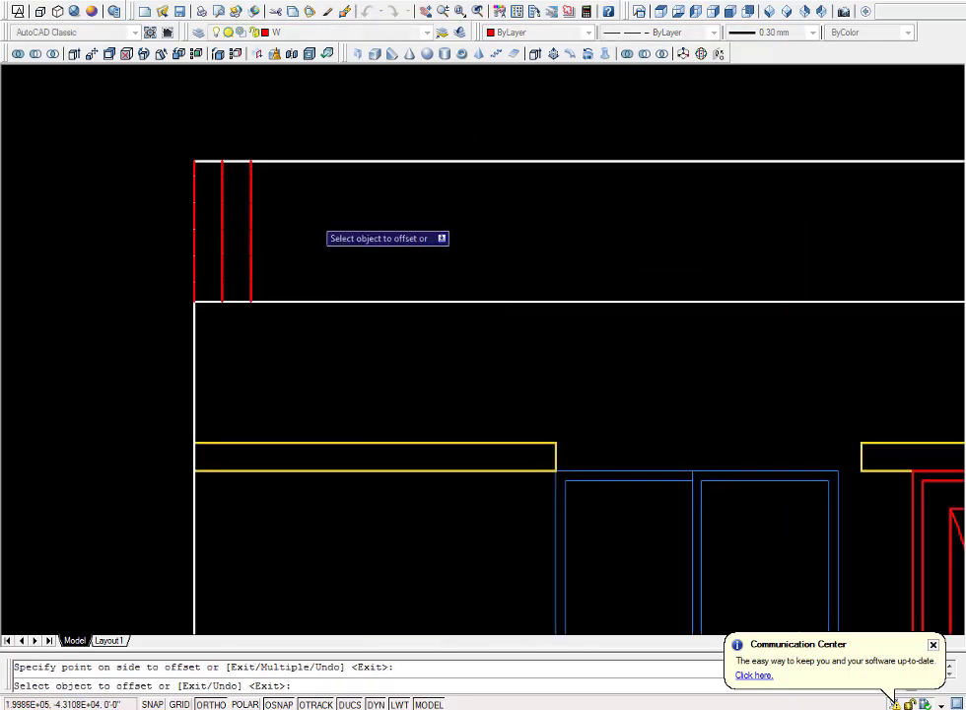
click(252, 218)
click(346, 221)
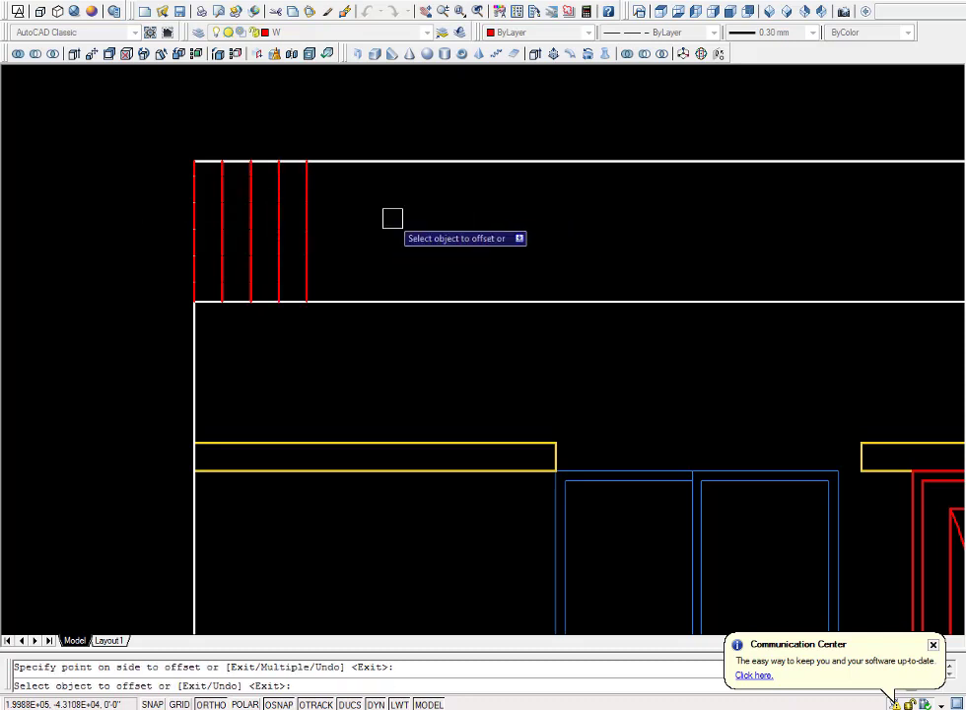
key(Escape)
- Delete two unwanted red posts
scroll(233, 227, up, 4)
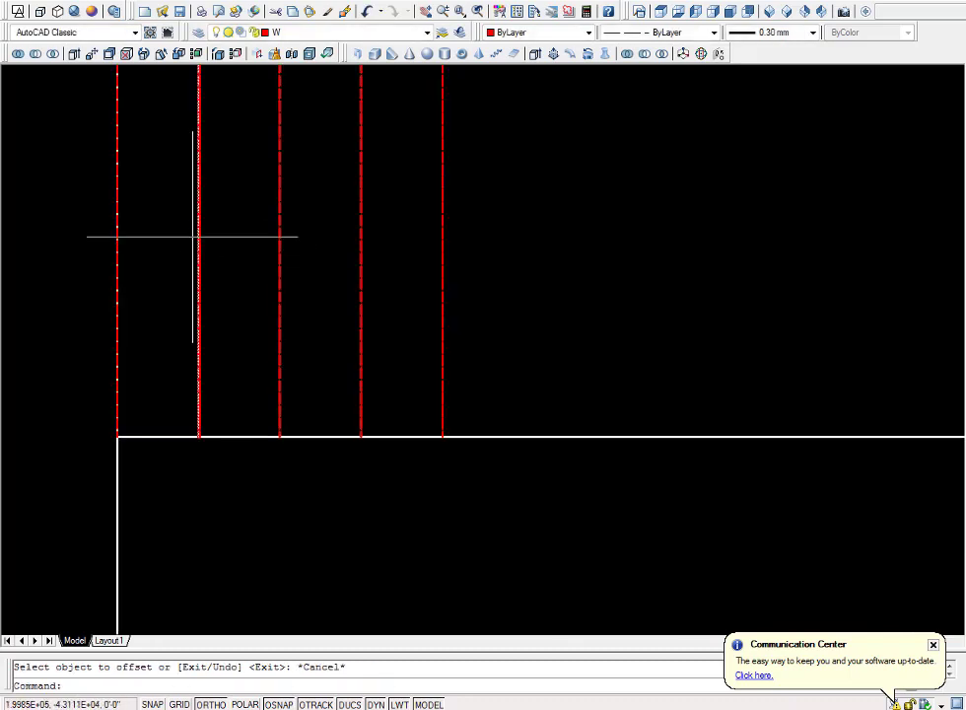
click(195, 237)
key(Delete)
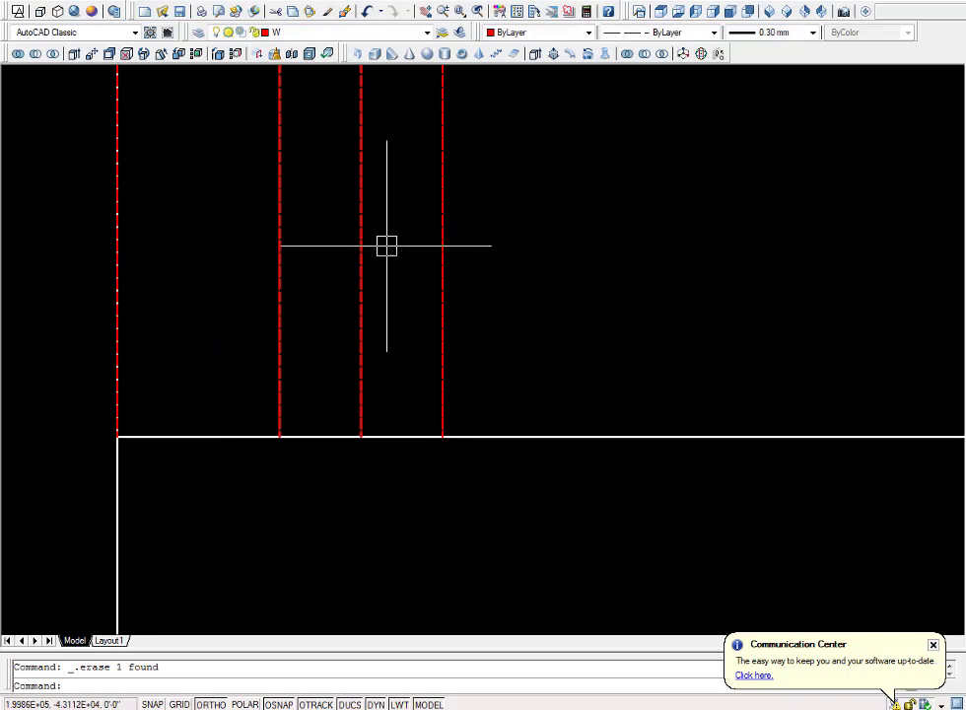
click(360, 244)
key(Delete)
- Copy the two middle red posts repeatedly along the parapet
scroll(542, 258, down, 2)
click(603, 215)
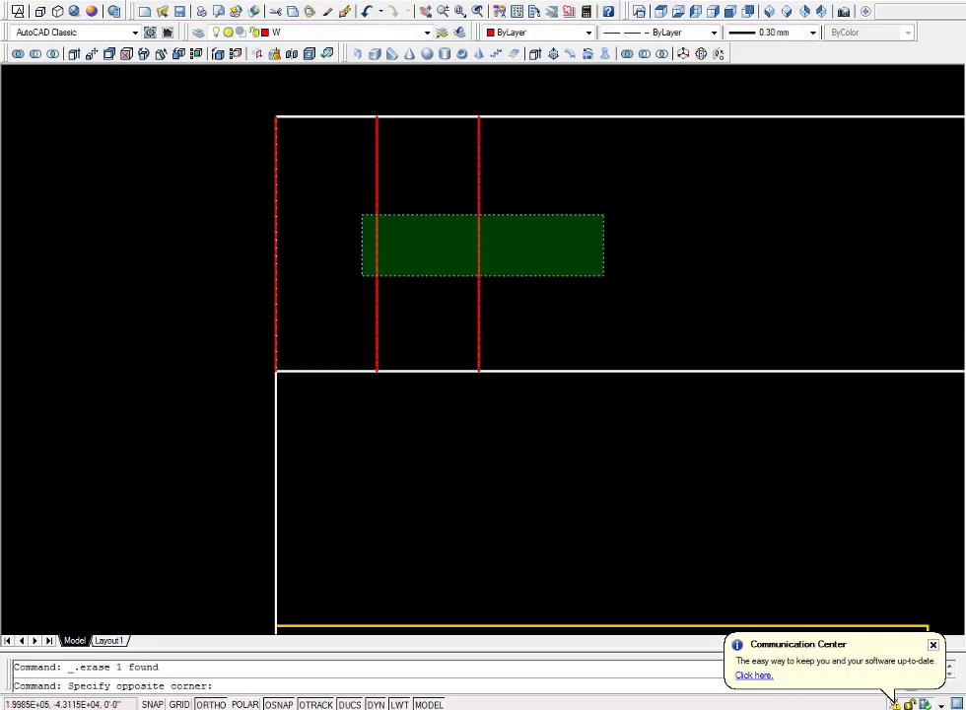
click(362, 275)
text(co)
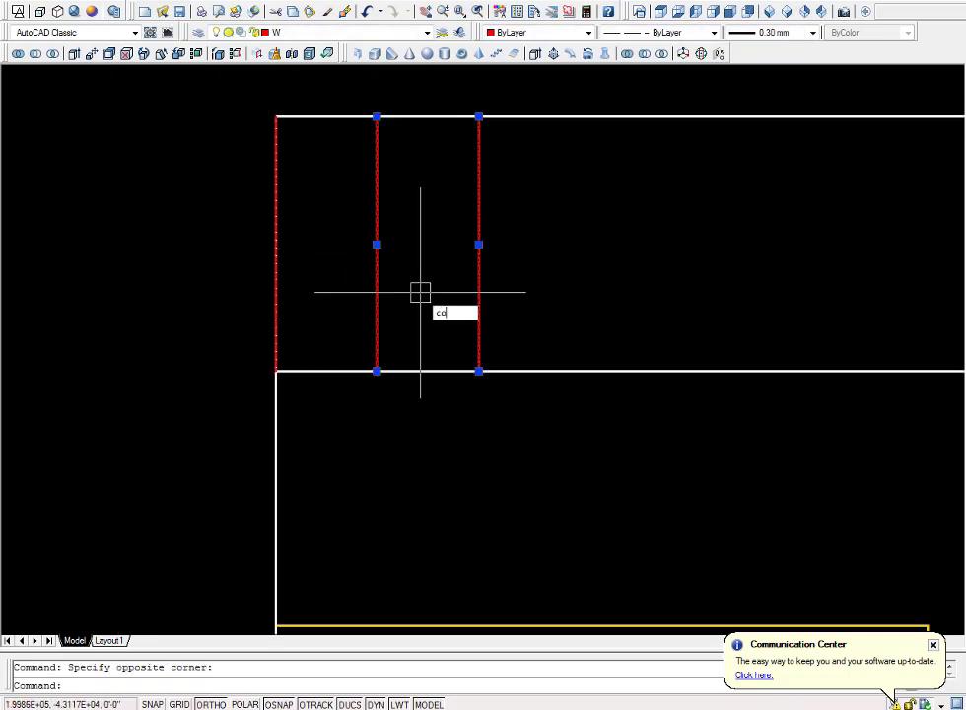
key(Return)
click(276, 370)
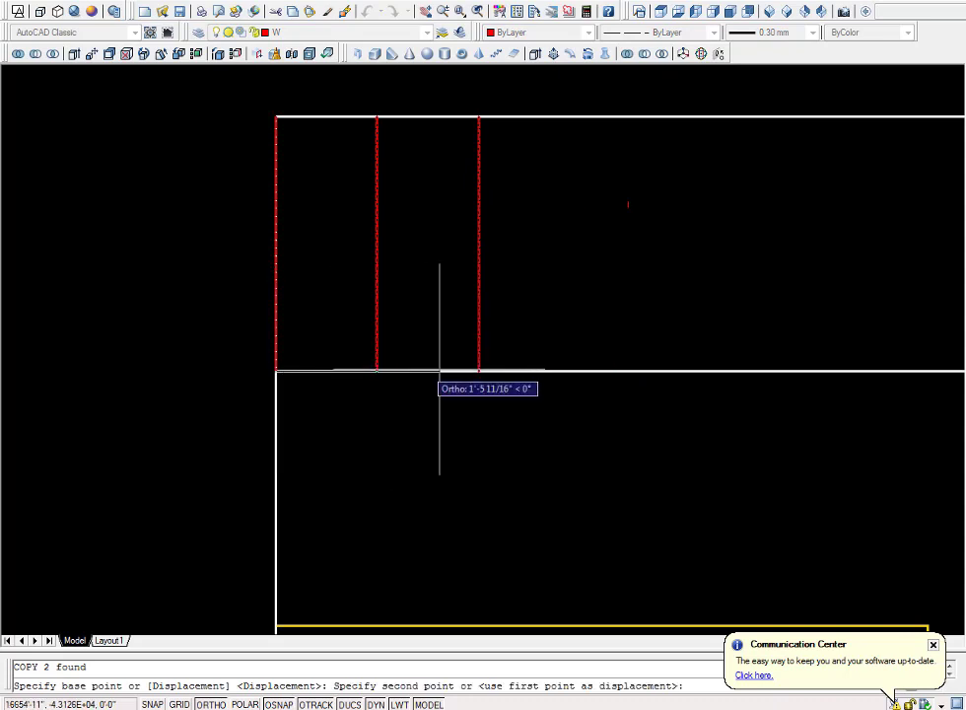
click(479, 370)
scroll(479, 371, down, 3)
middle_drag(509, 356, 315, 388)
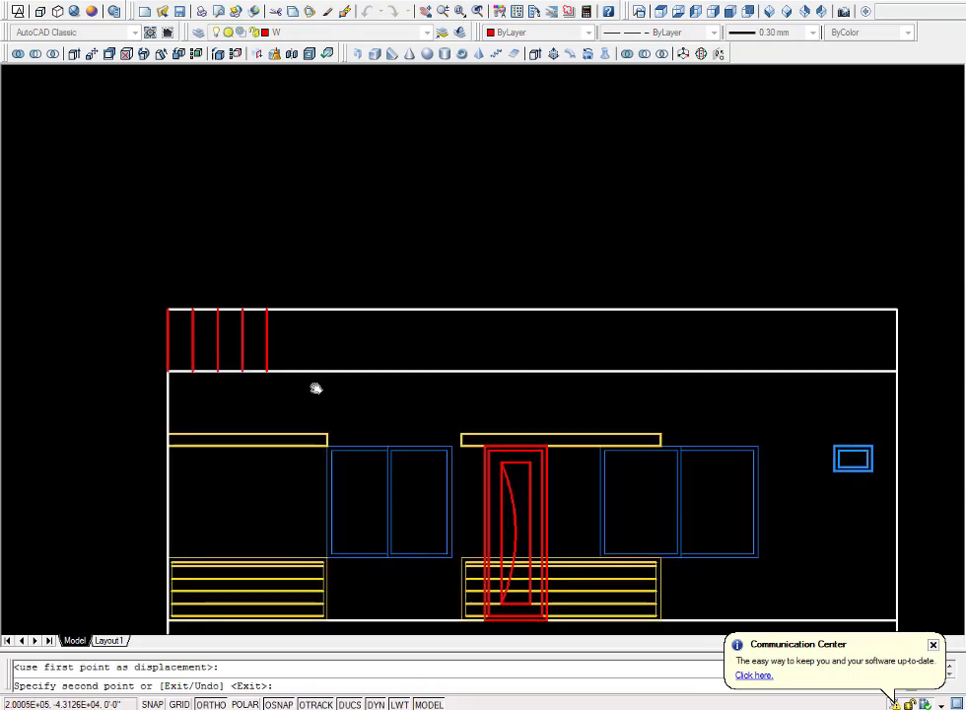
scroll(276, 377, up, 2)
scroll(276, 377, up, 2)
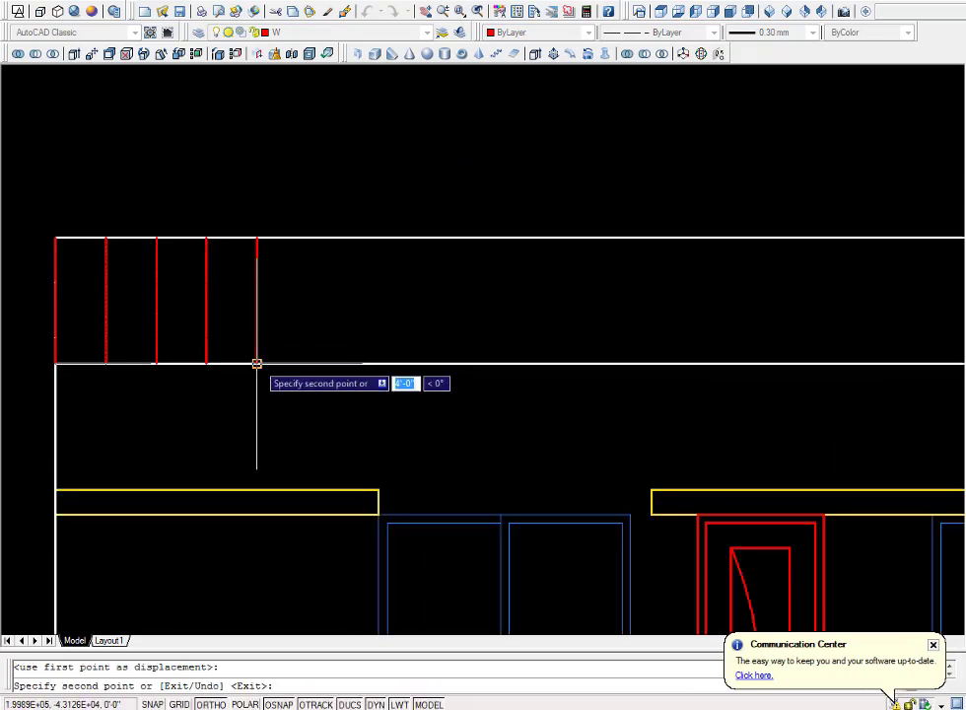
click(257, 362)
click(307, 363)
click(357, 363)
click(407, 363)
click(458, 362)
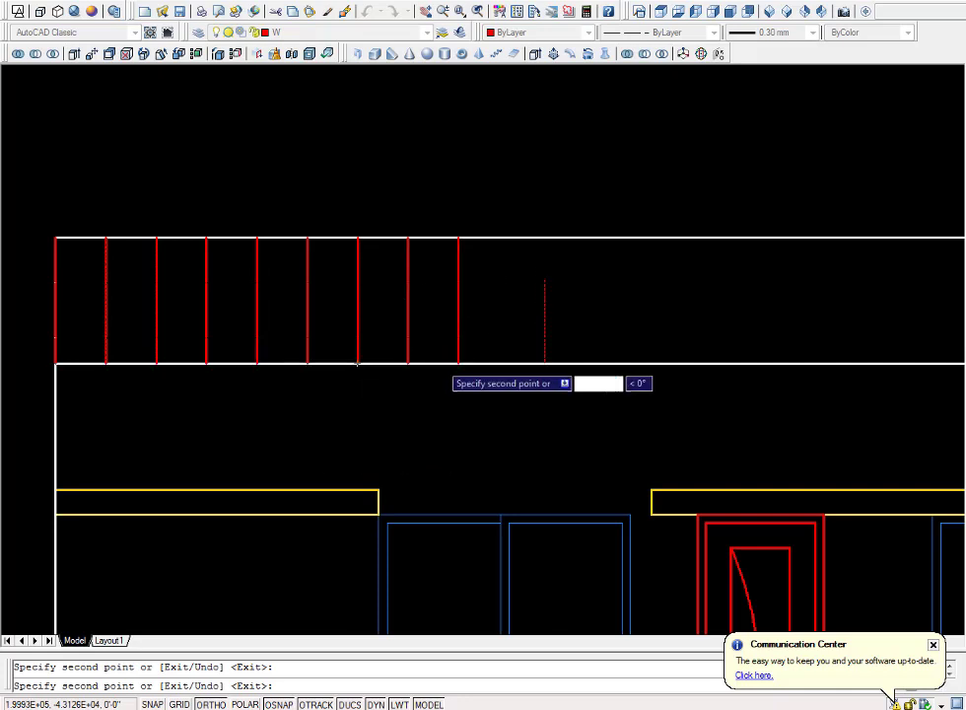
click(458, 363)
click(508, 362)
click(559, 363)
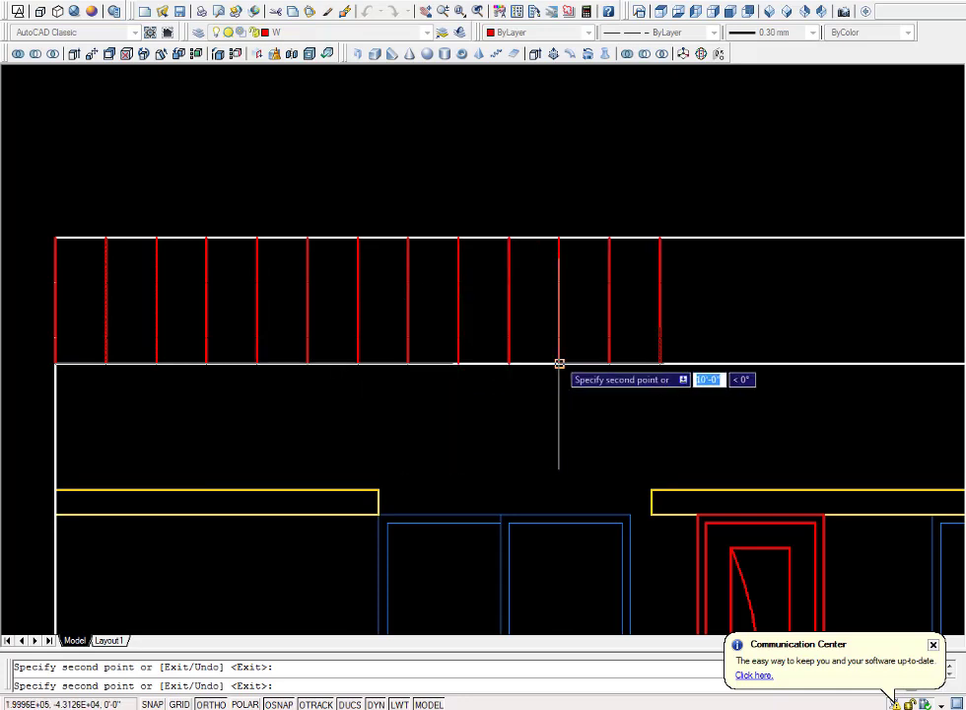
- Continue placing railing line copies out to the parapet's right edge
scroll(659, 363, down, 4)
middle_drag(733, 363, 532, 371)
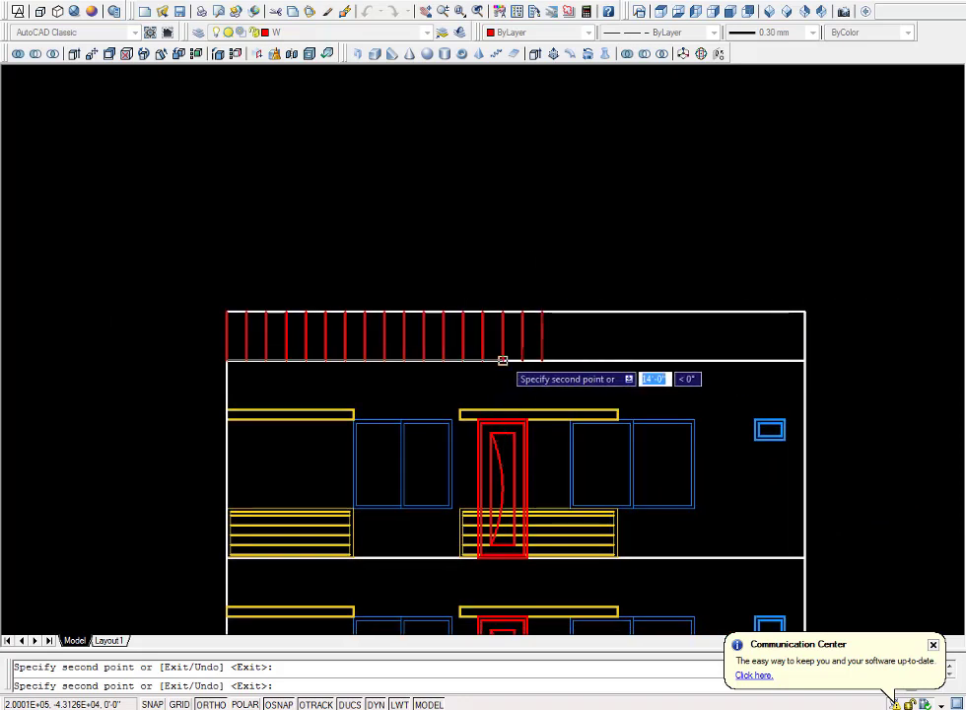
click(561, 361)
click(582, 361)
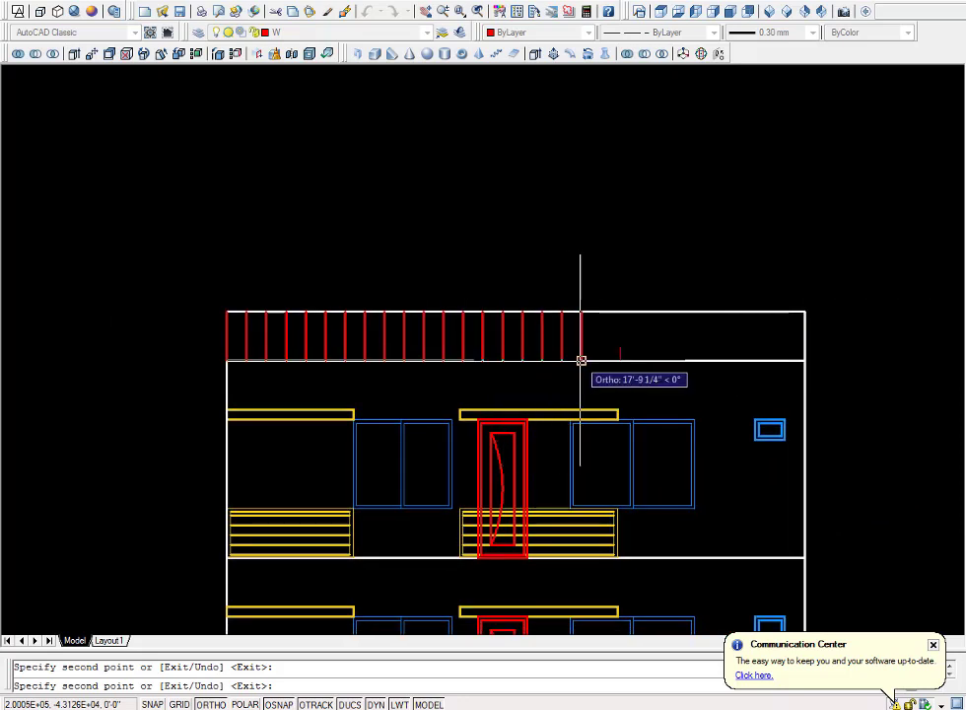
click(601, 360)
click(621, 361)
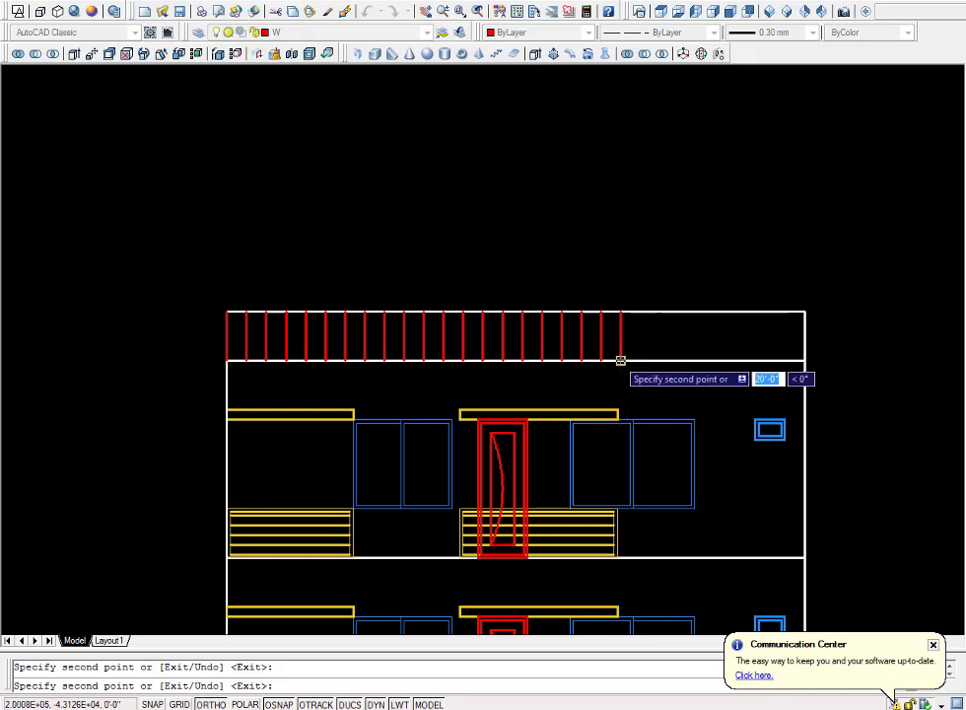
click(641, 360)
click(660, 360)
click(680, 361)
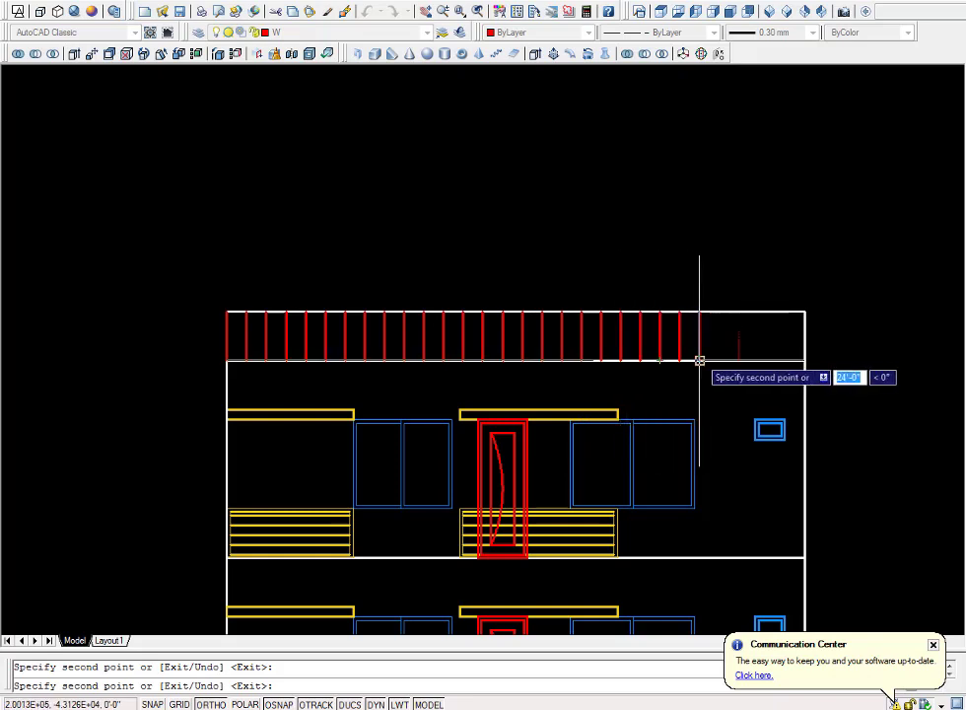
click(700, 361)
click(719, 360)
click(739, 361)
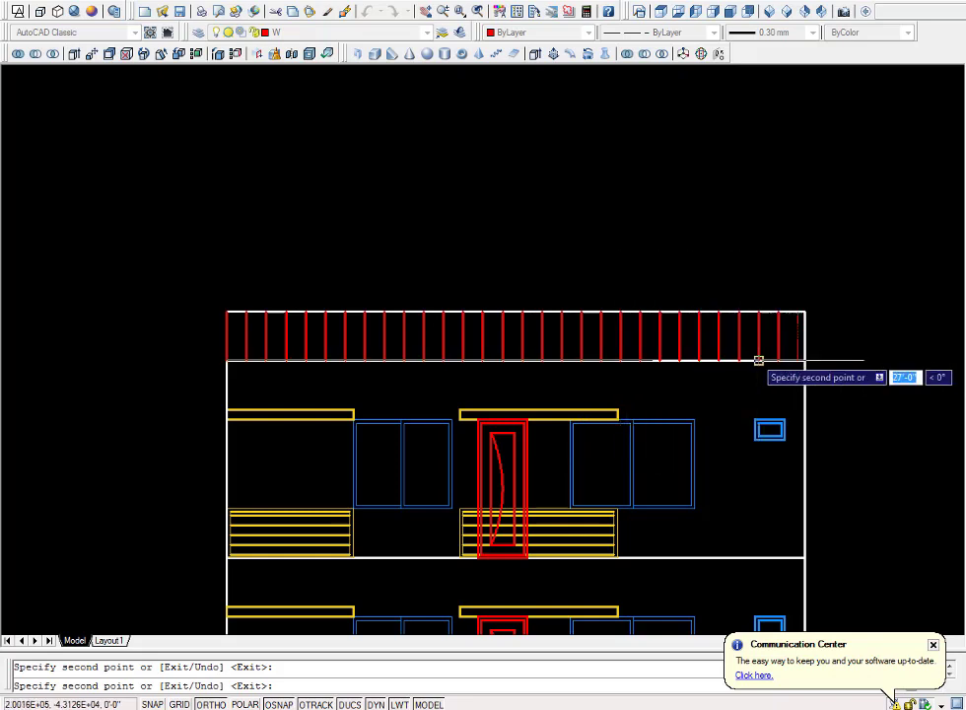
key(Escape)
scroll(566, 278, down, 8)
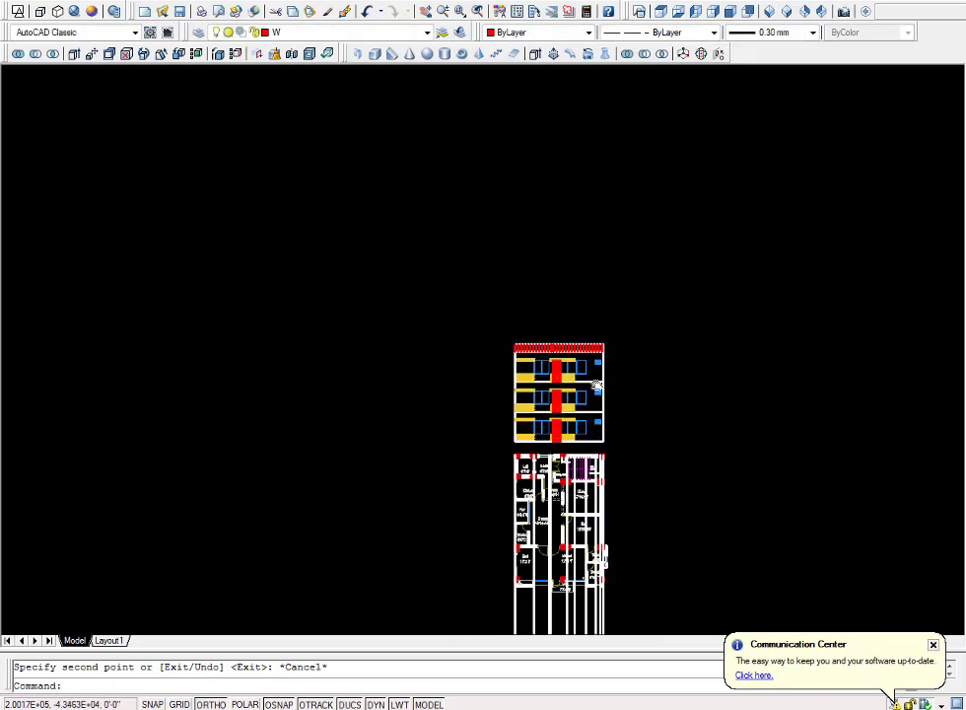
scroll(539, 320, up, 2)
scroll(554, 334, up, 4)
middle_drag(554, 335, 436, 356)
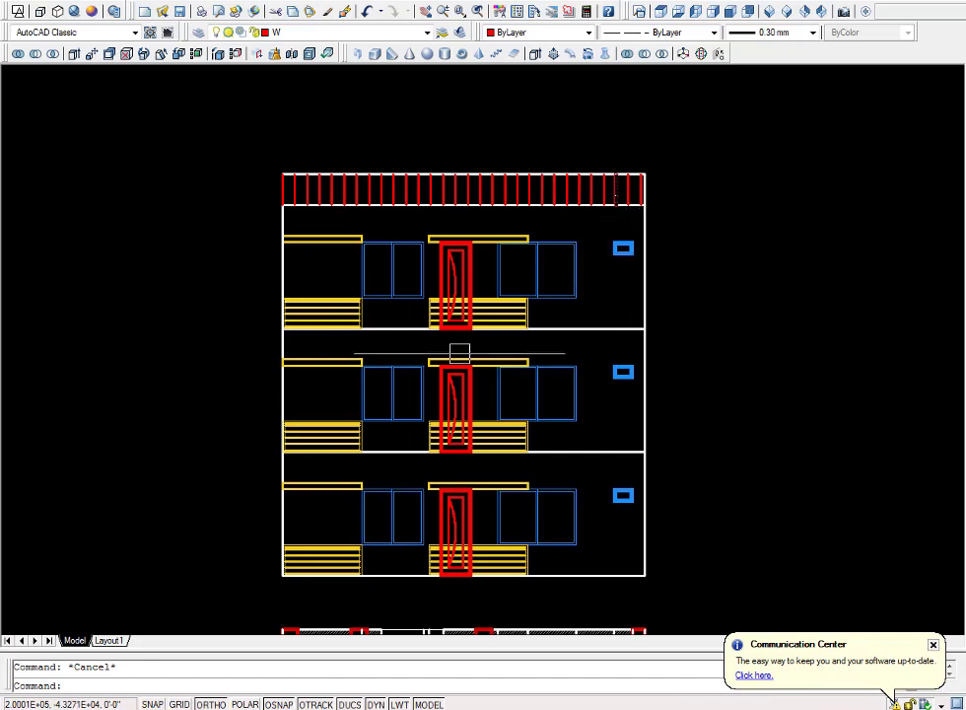
scroll(320, 372, up, 2)
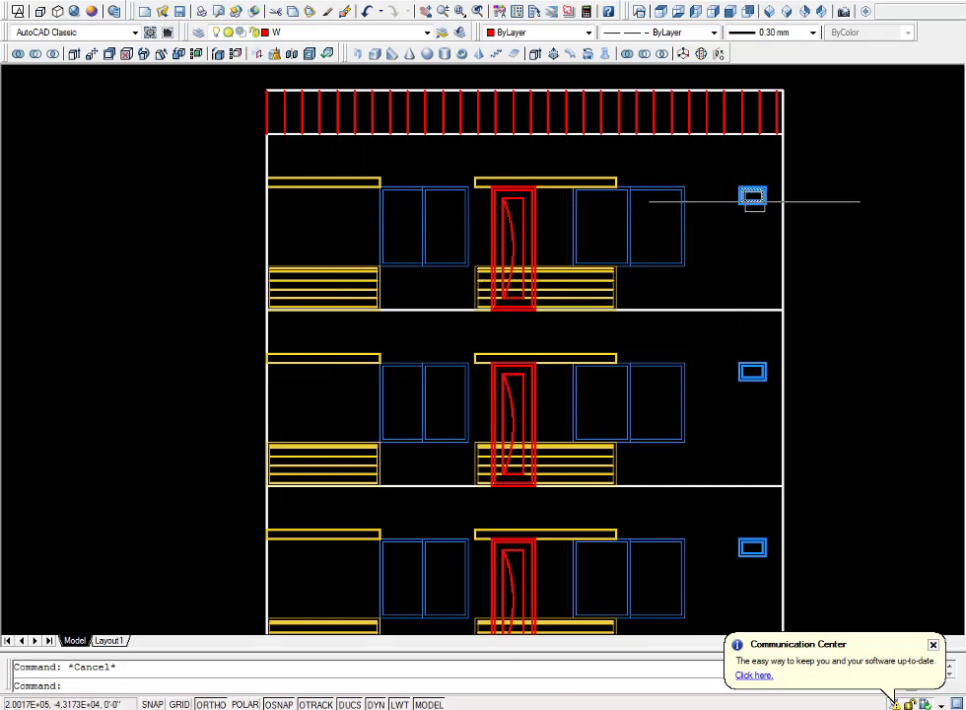
scroll(744, 415, down, 4)
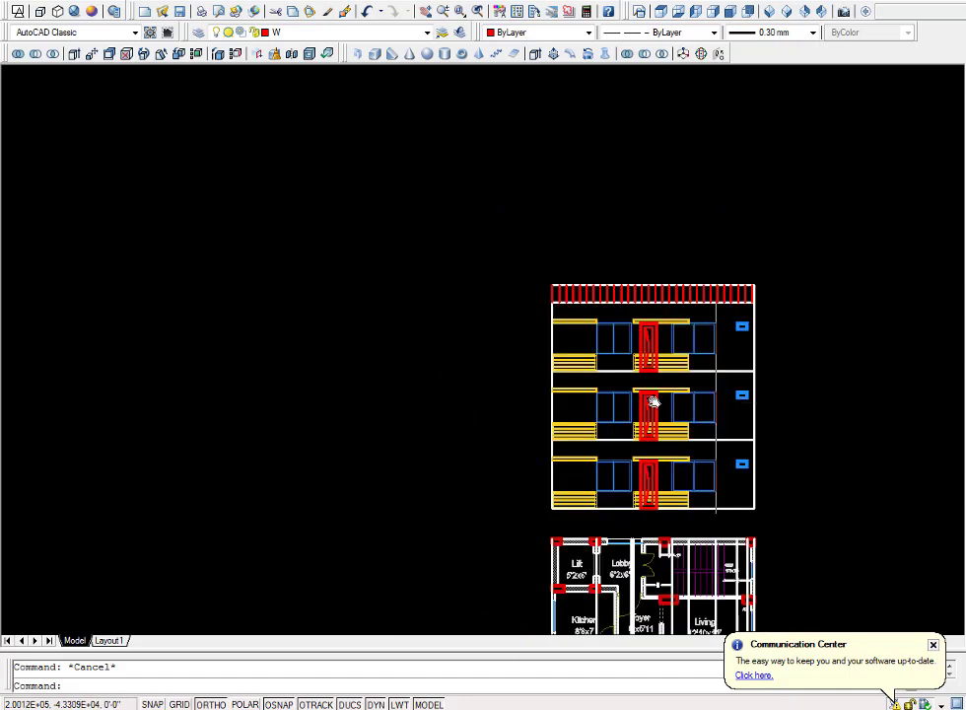
mouse_move(652, 401)
middle_down()
mouse_move(578, 373)
mouse_move(444, 390)
mouse_move(459, 369)
middle_up()
scroll(578, 373, up, 3)
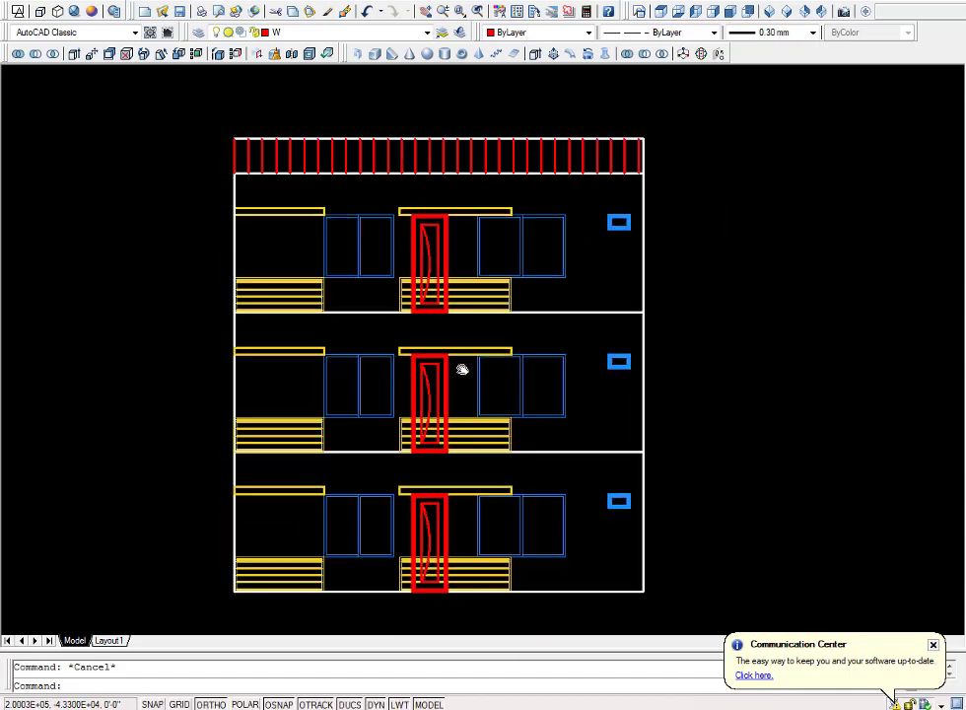
mouse_move(460, 448)
middle_down()
mouse_move(529, 327)
mouse_move(552, 253)
middle_up()
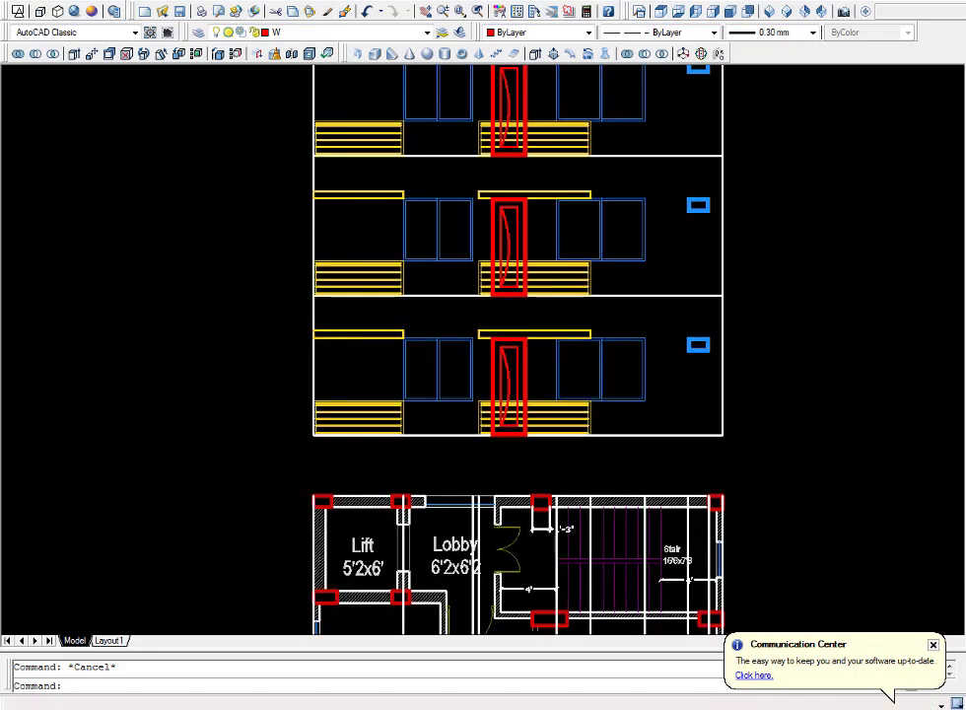
scroll(507, 375, down, 2)
scroll(508, 375, down, 2)
click(354, 174)
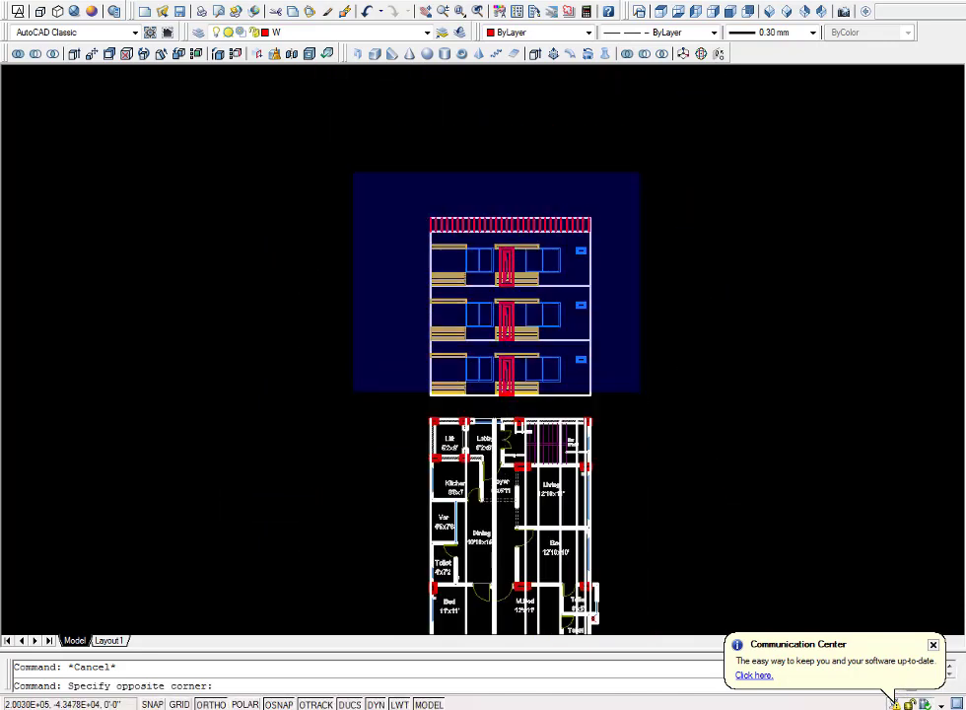
- Copy the three-storey elevation to the right
click(655, 406)
text(co)
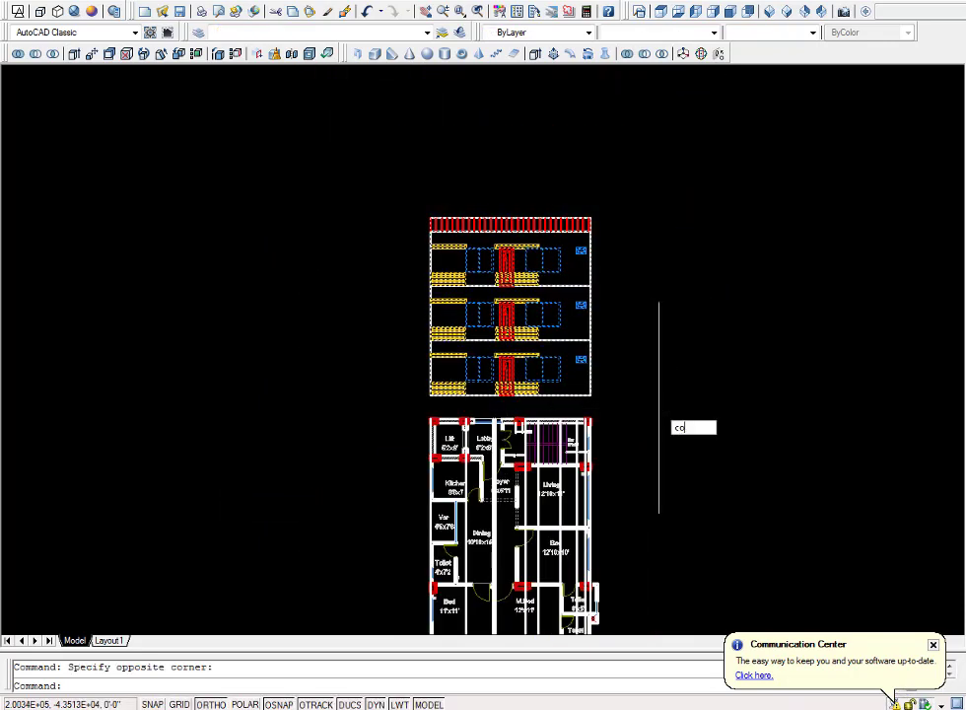
key(Return)
click(431, 416)
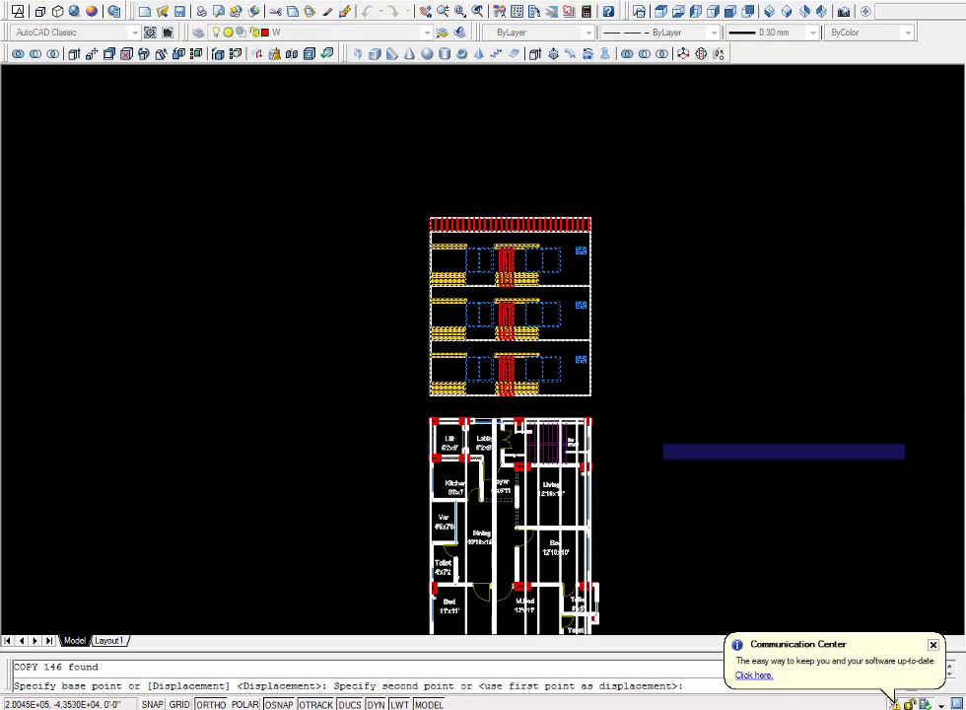
click(800, 416)
scroll(418, 395, down, 2)
key(Escape)
scroll(650, 414, up, 2)
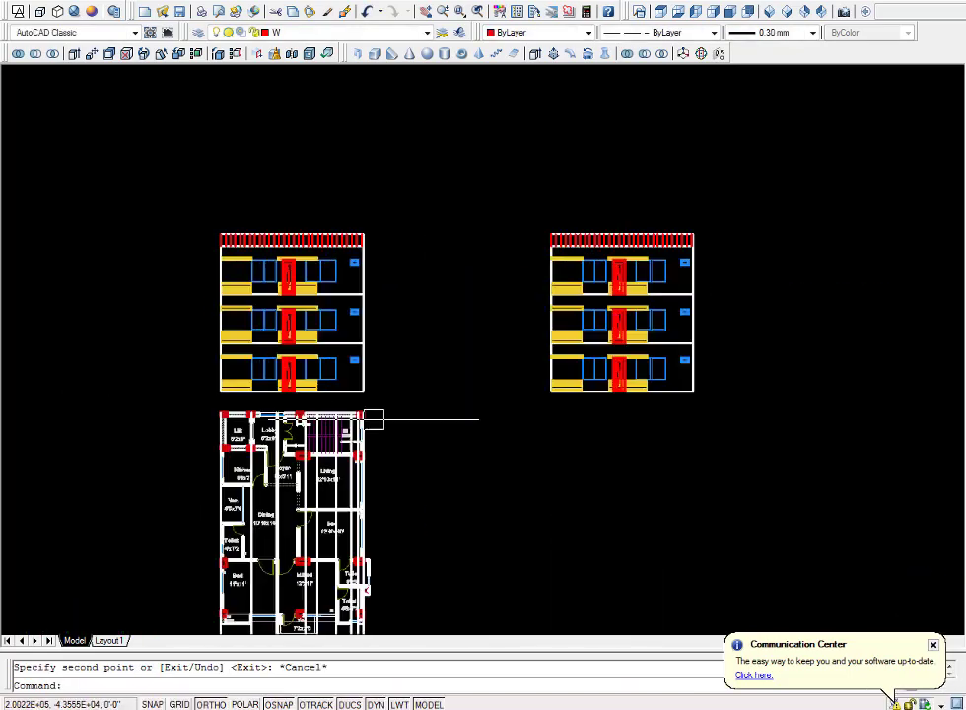
scroll(651, 415, up, 3)
middle_drag(650, 415, 427, 423)
- Offset the elevation's bottom edge 2' downward to form the plinth strip
text(o)
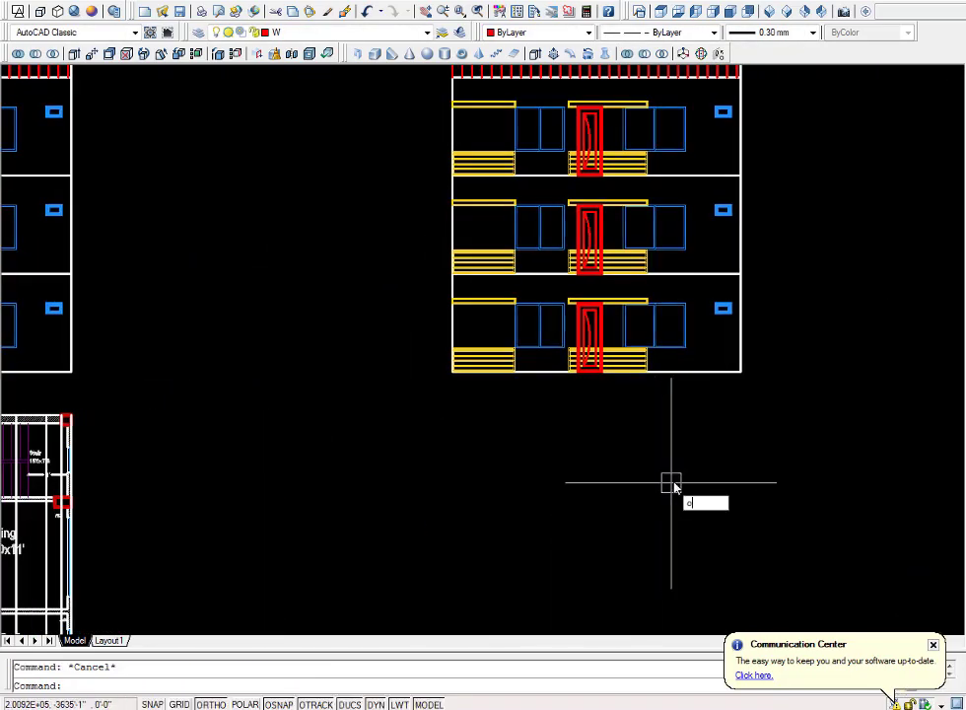
key(Return)
key(Return)
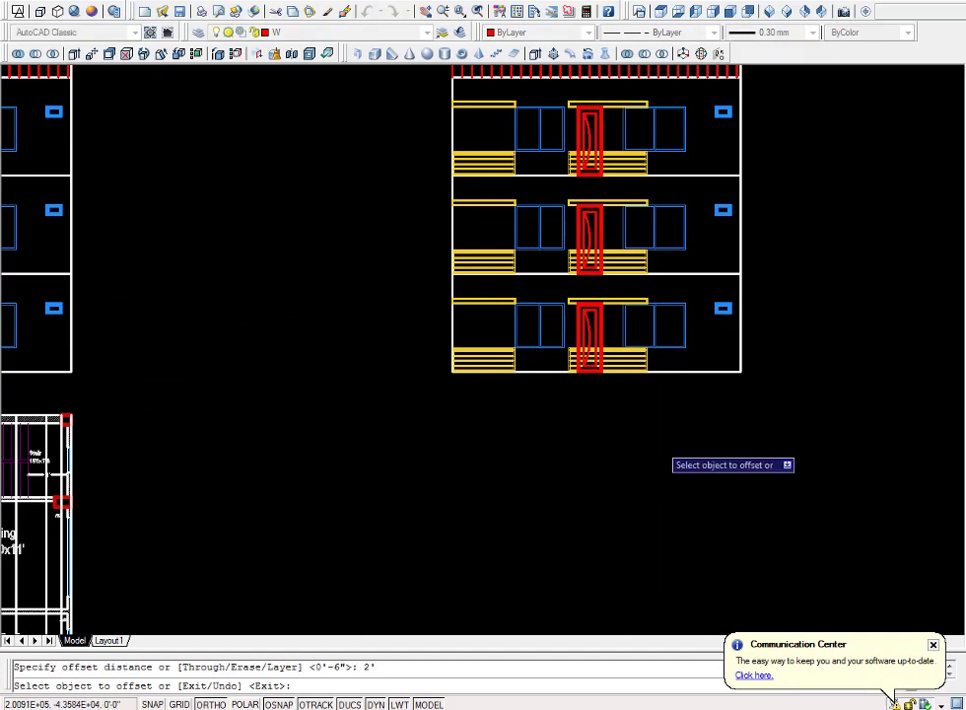
click(715, 372)
click(663, 495)
key(Escape)
- Draw red lines closing the left and right ends of the plinth strip
scroll(561, 391, up, 2)
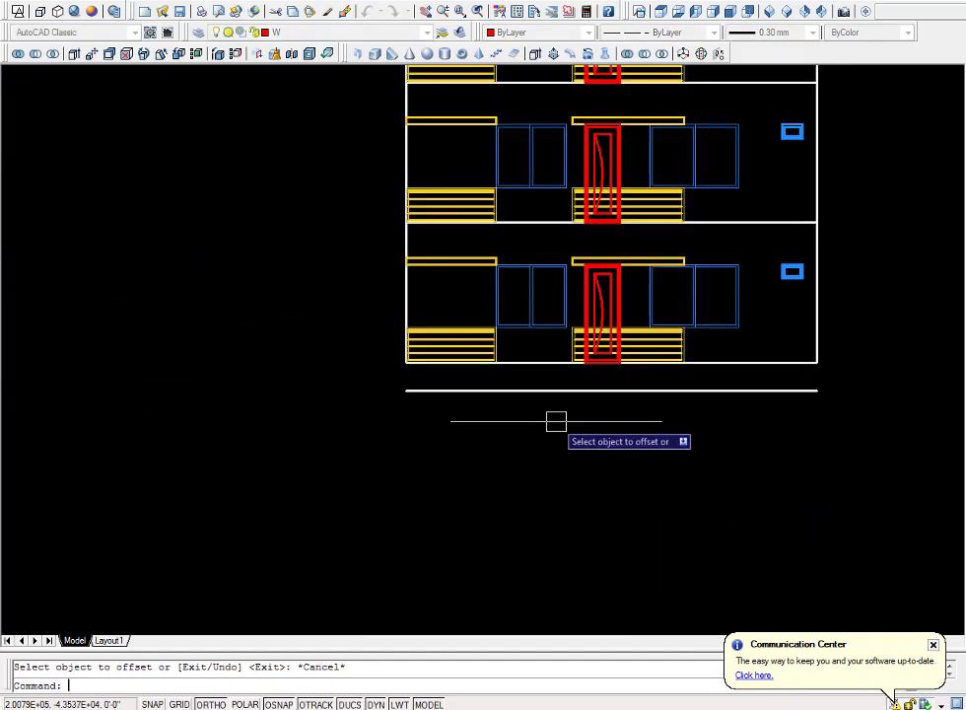
click(405, 364)
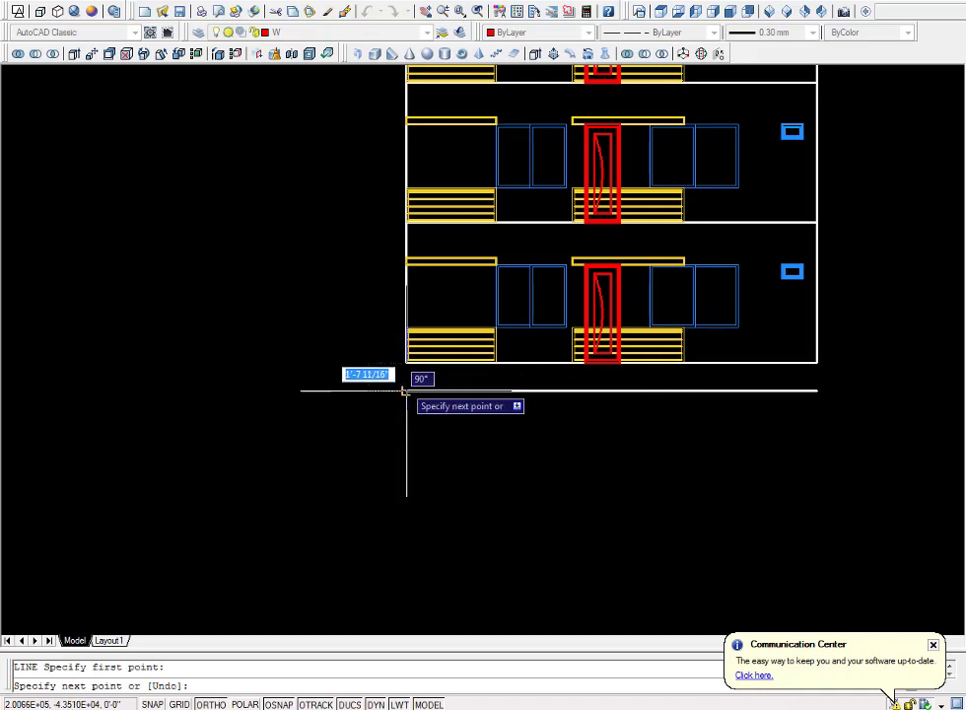
click(405, 389)
key(Return)
key(Return)
click(816, 362)
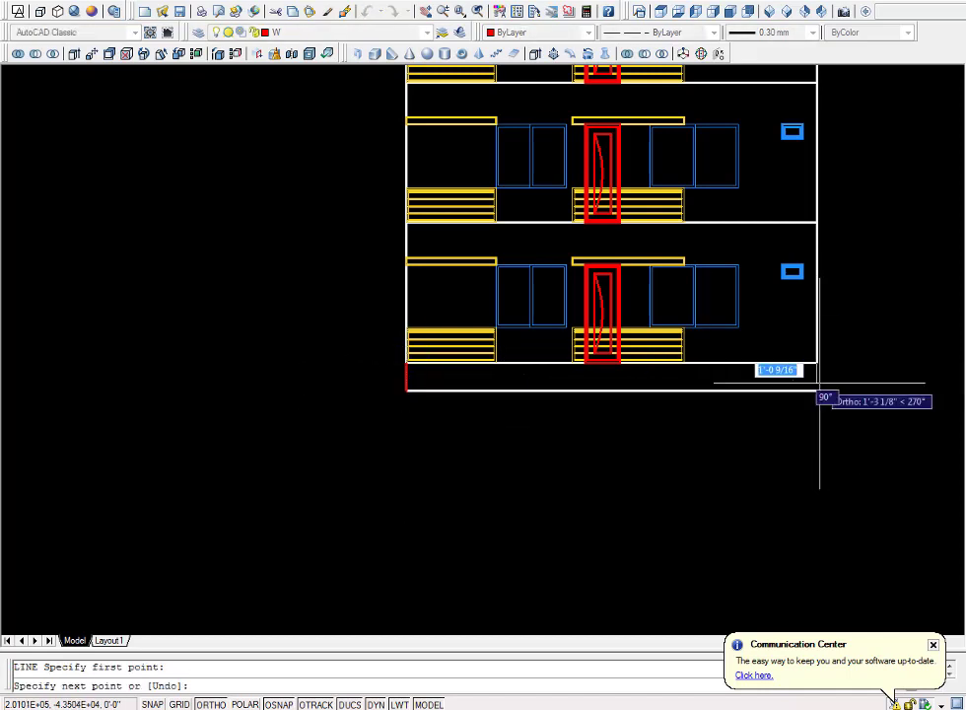
click(816, 390)
key(Return)
scroll(566, 372, up, 2)
key(Escape)
text(h)
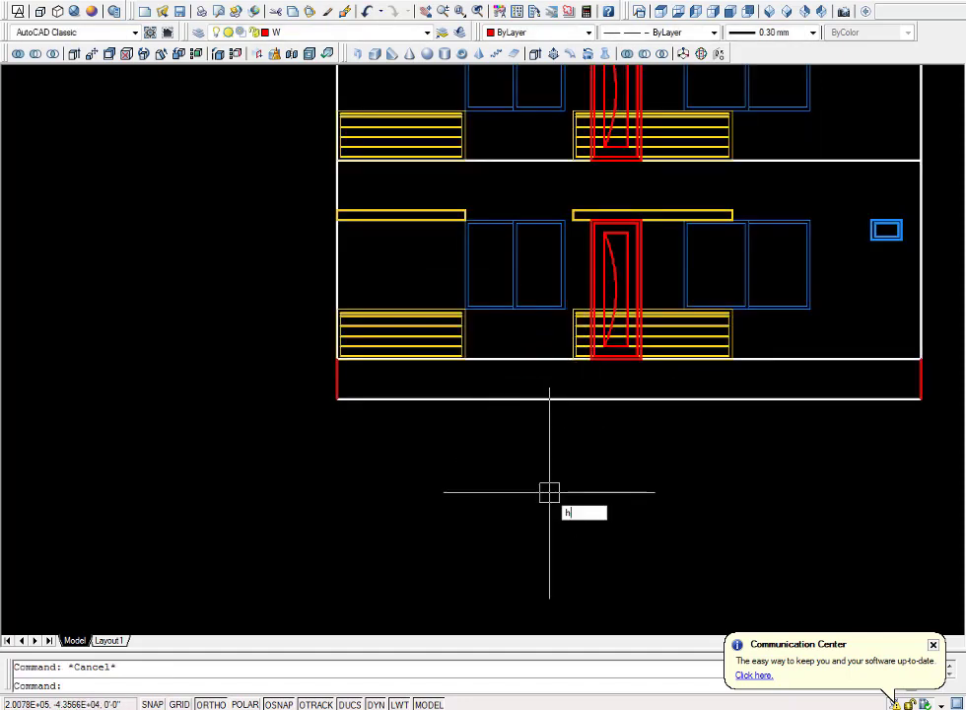
- Hatch the plinth strip with red GRAVEL pattern at scale 500 and review it
key(Return)
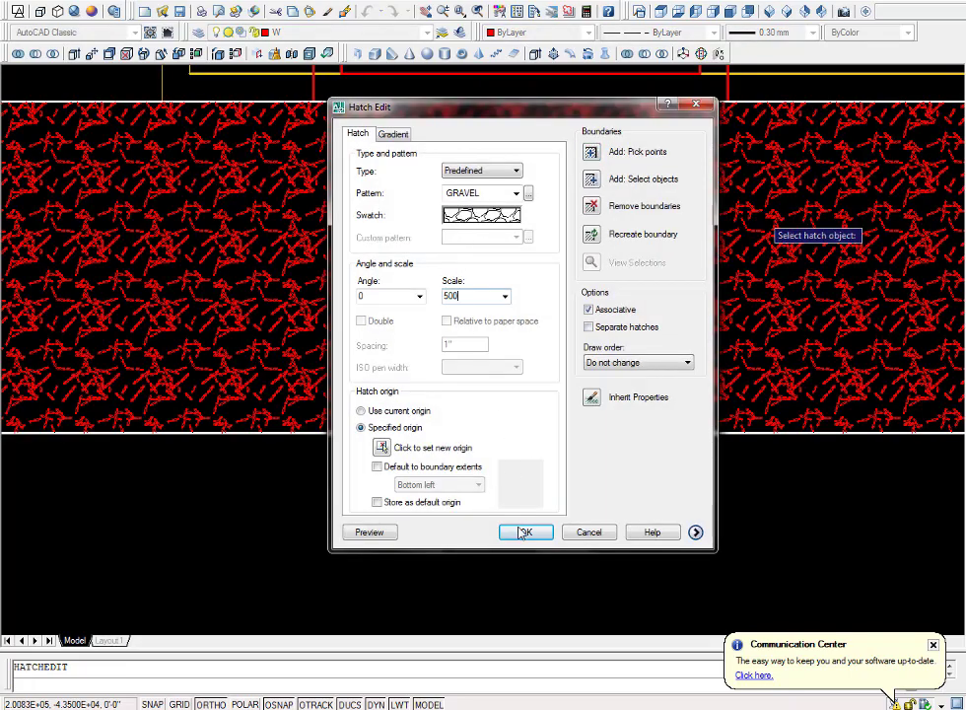
click(522, 532)
scroll(619, 474, down, 5)
scroll(564, 534, up, 1)
scroll(550, 505, up, 2)
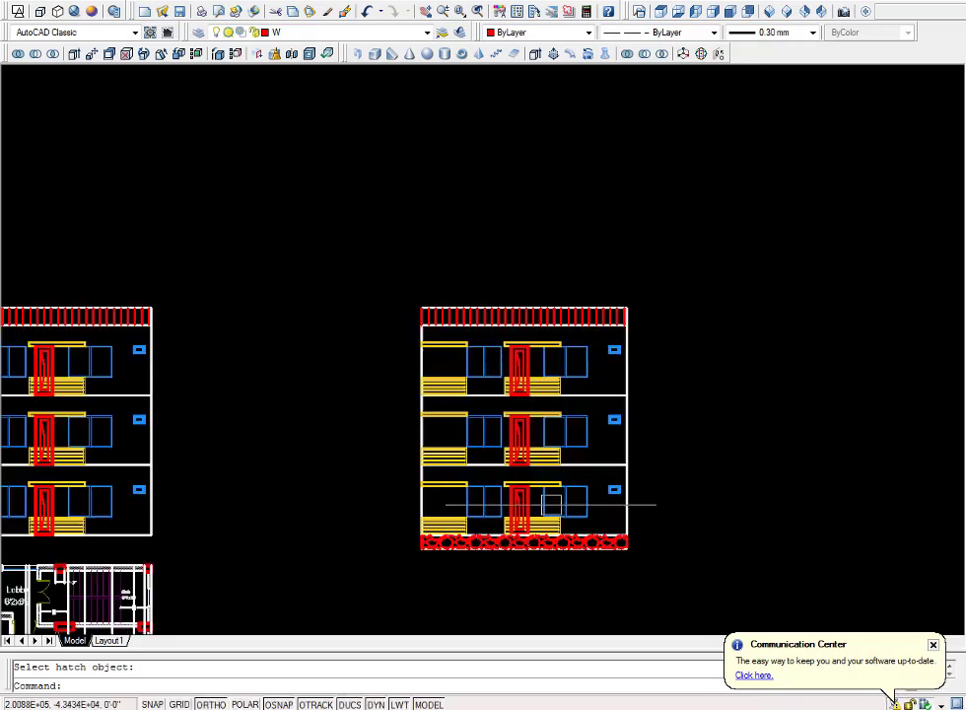
scroll(550, 504, up, 3)
scroll(582, 533, up, 2)
scroll(595, 516, down, 2)
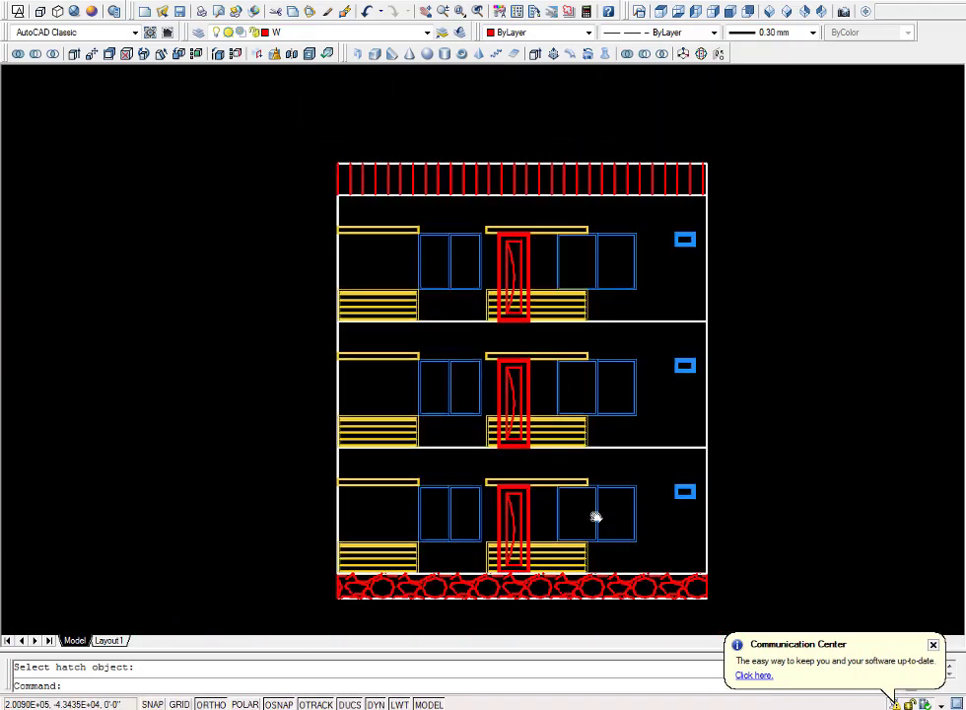
scroll(596, 517, down, 2)
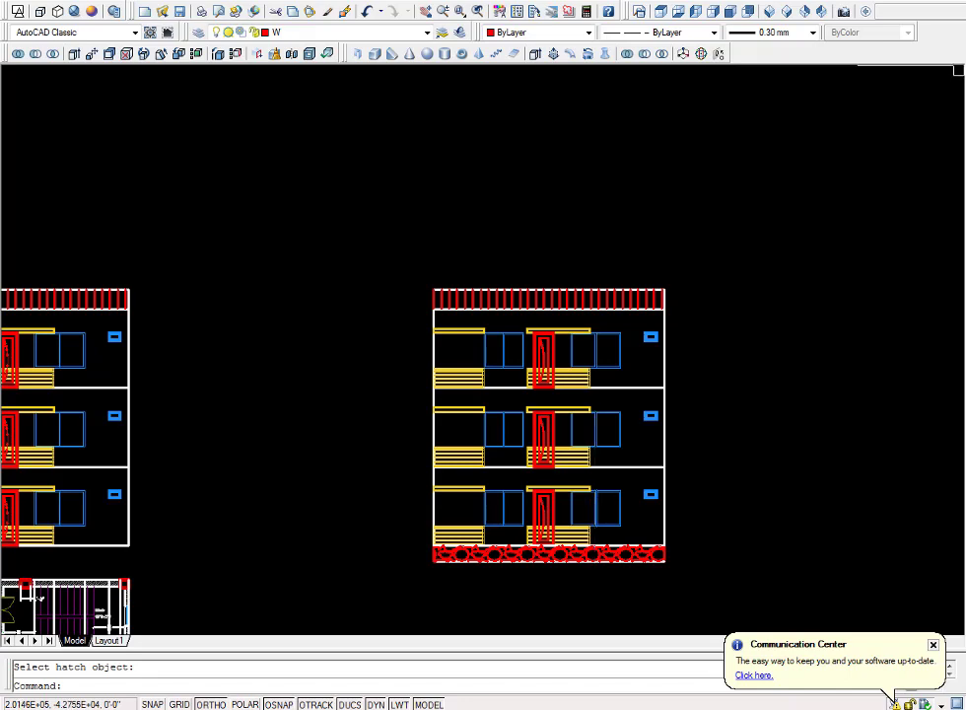
scroll(528, 524, up, 2)
middle_drag(548, 459, 452, 432)
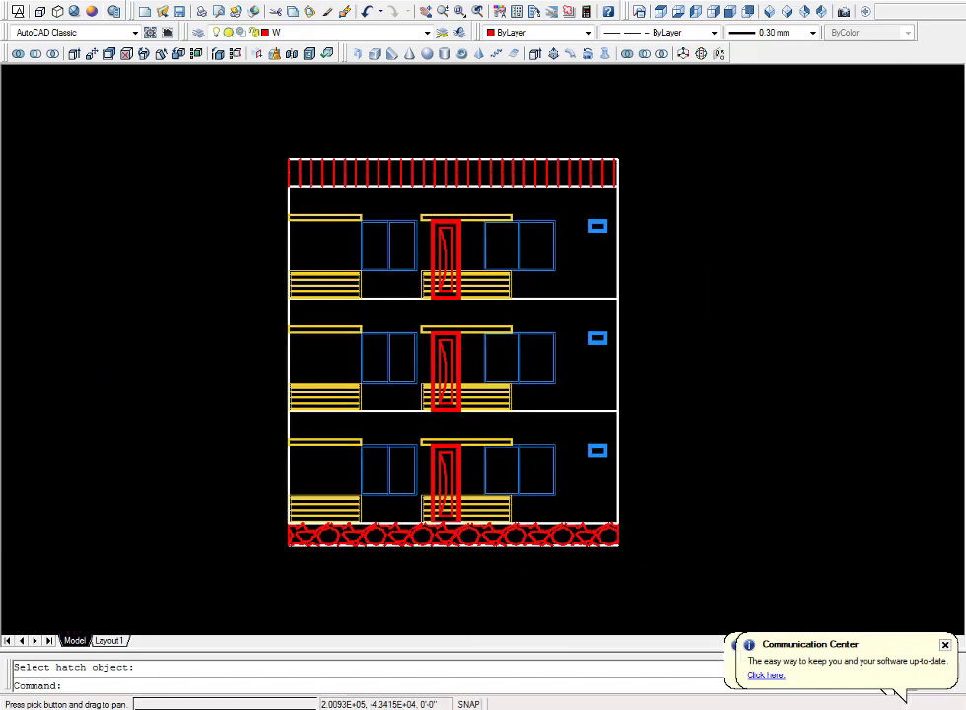
- Copy the whole hatched elevation to the right as a third copy
key(Escape)
click(254, 132)
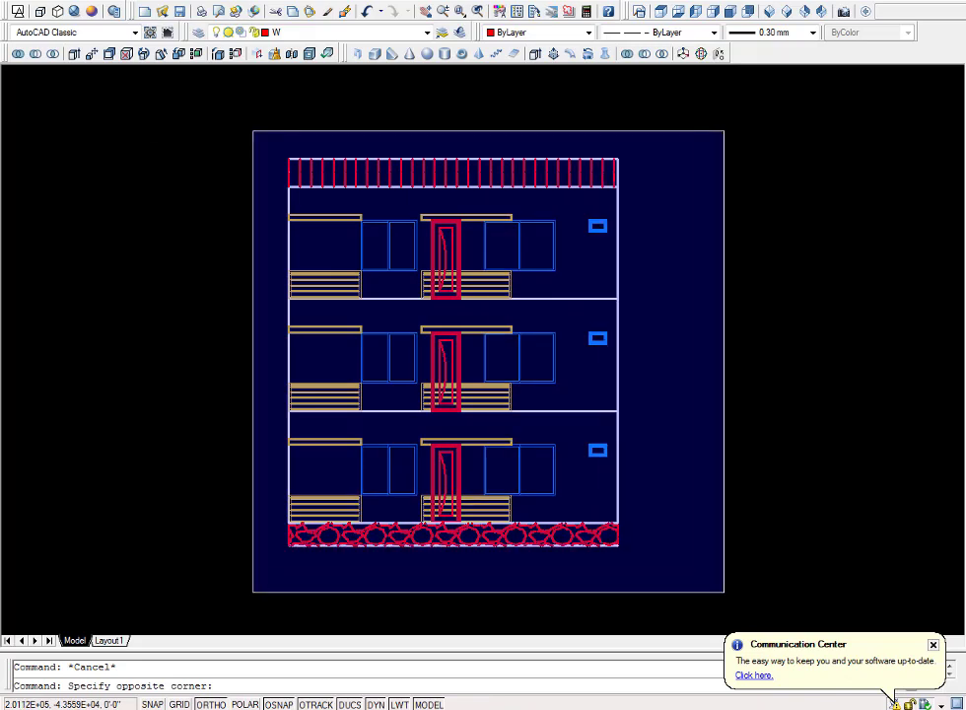
click(737, 586)
text(co)
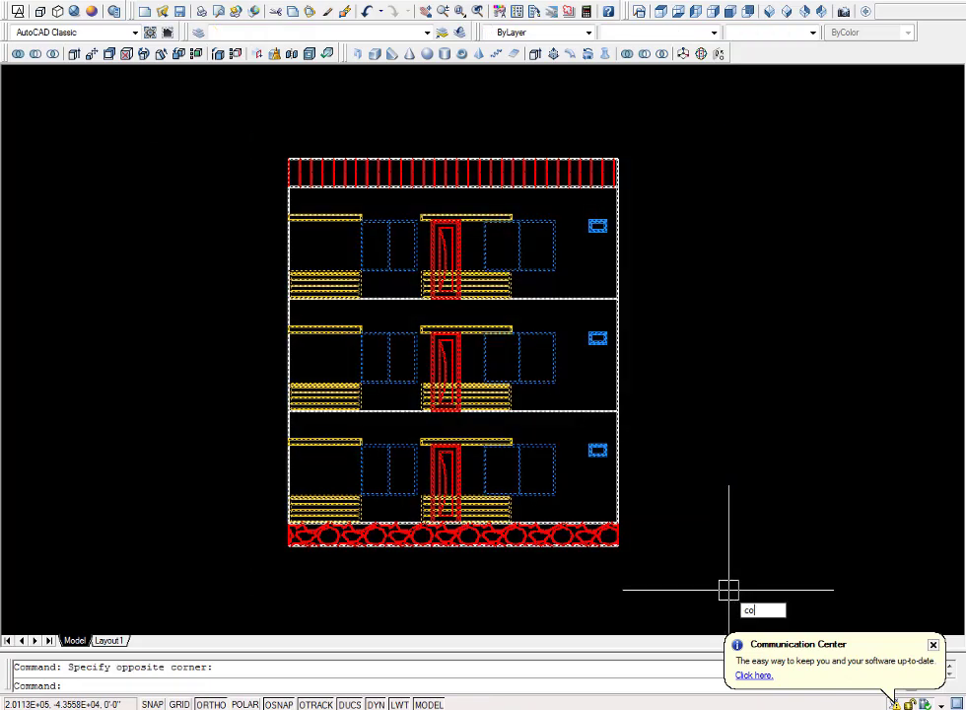
key(Return)
click(500, 580)
scroll(675, 557, down, 4)
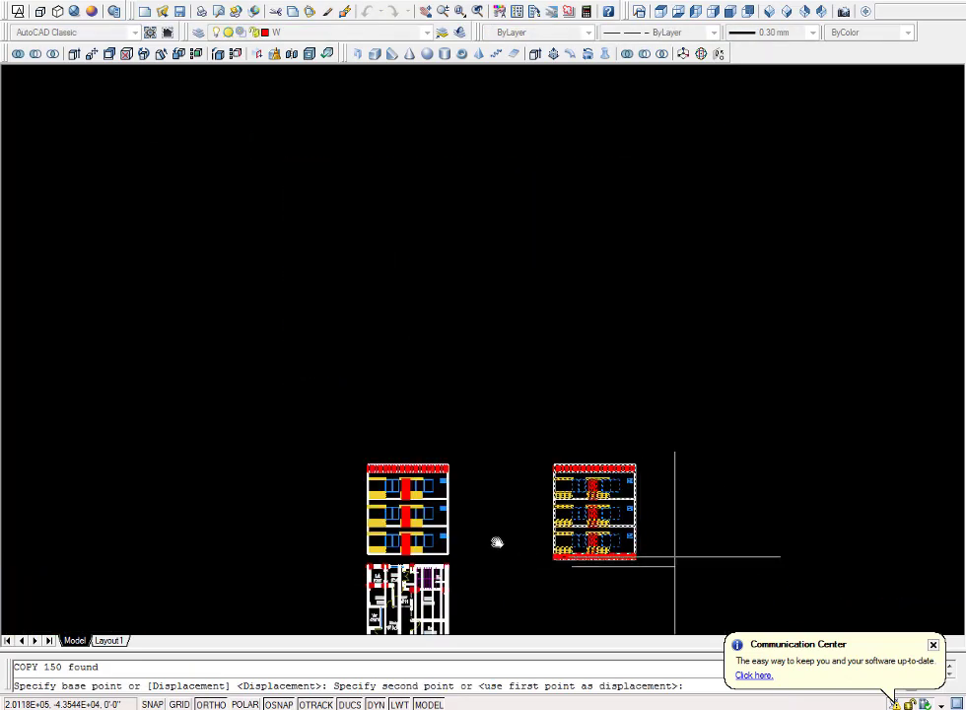
middle_drag(496, 542, 316, 527)
click(628, 571)
key(Escape)
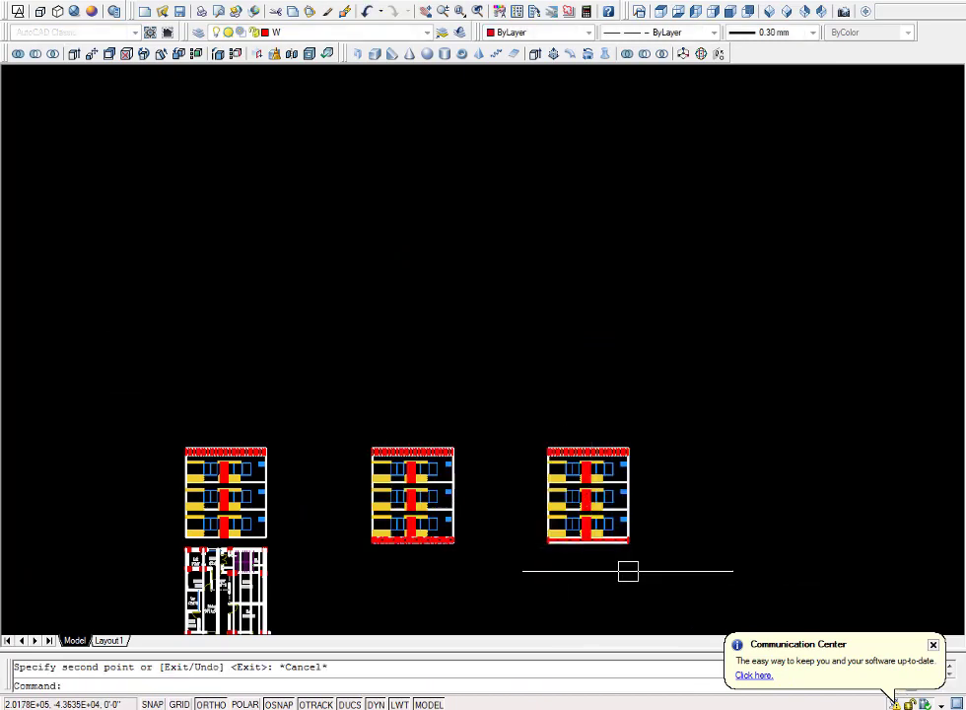
- Draw vertical construction lines at the first window's left edge and the door balcony's edge
scroll(627, 571, up, 3)
scroll(628, 571, up, 2)
middle_drag(710, 622, 657, 580)
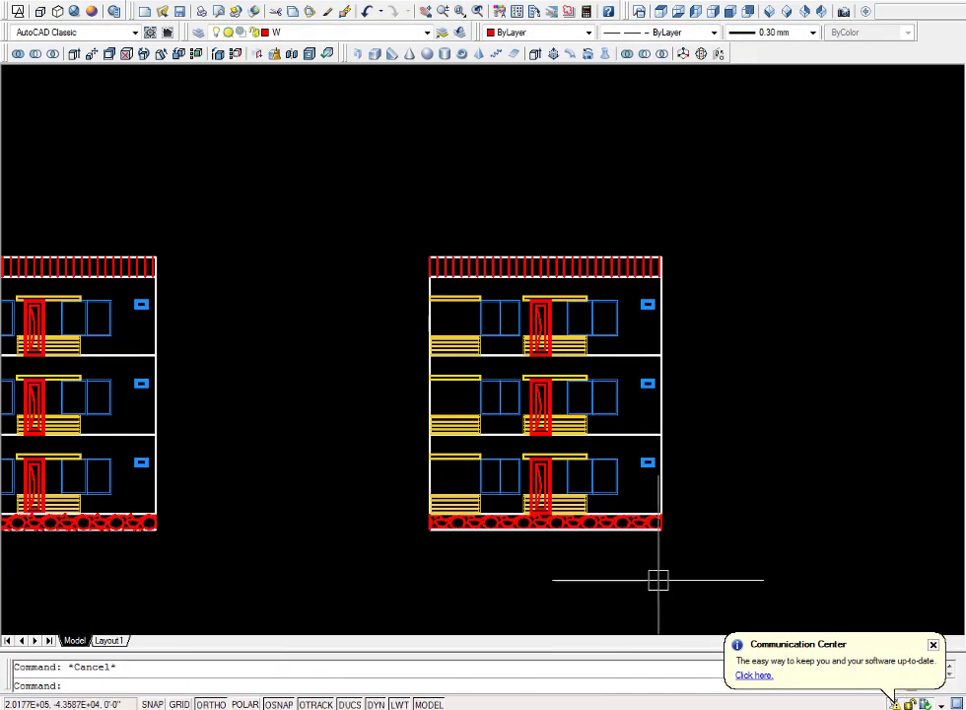
text(l)
key(Return)
text(v)
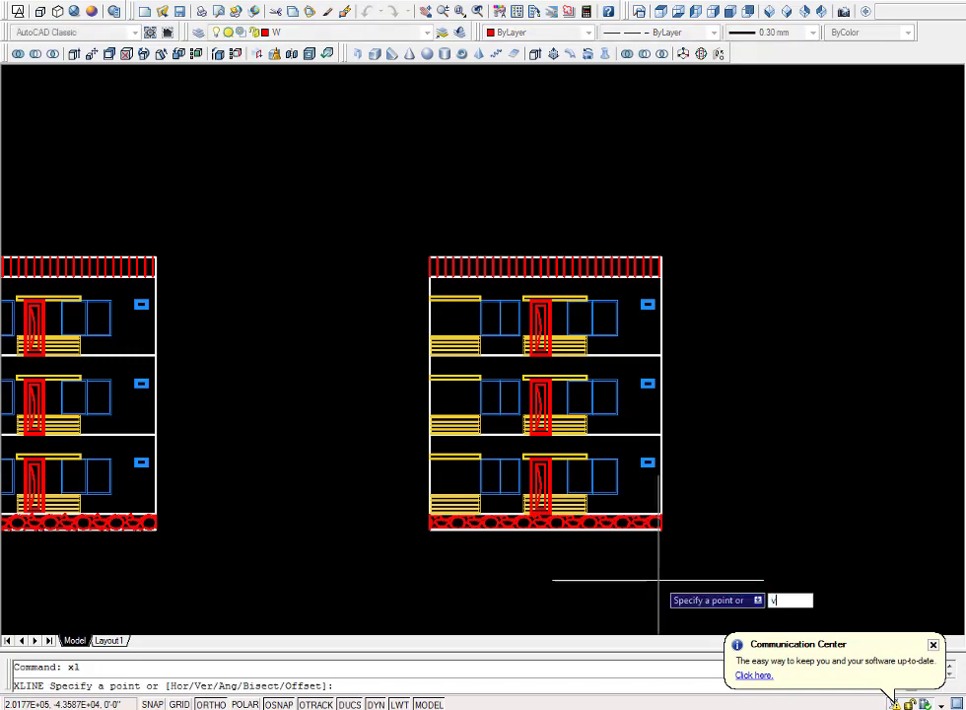
key(Return)
scroll(465, 540, up, 5)
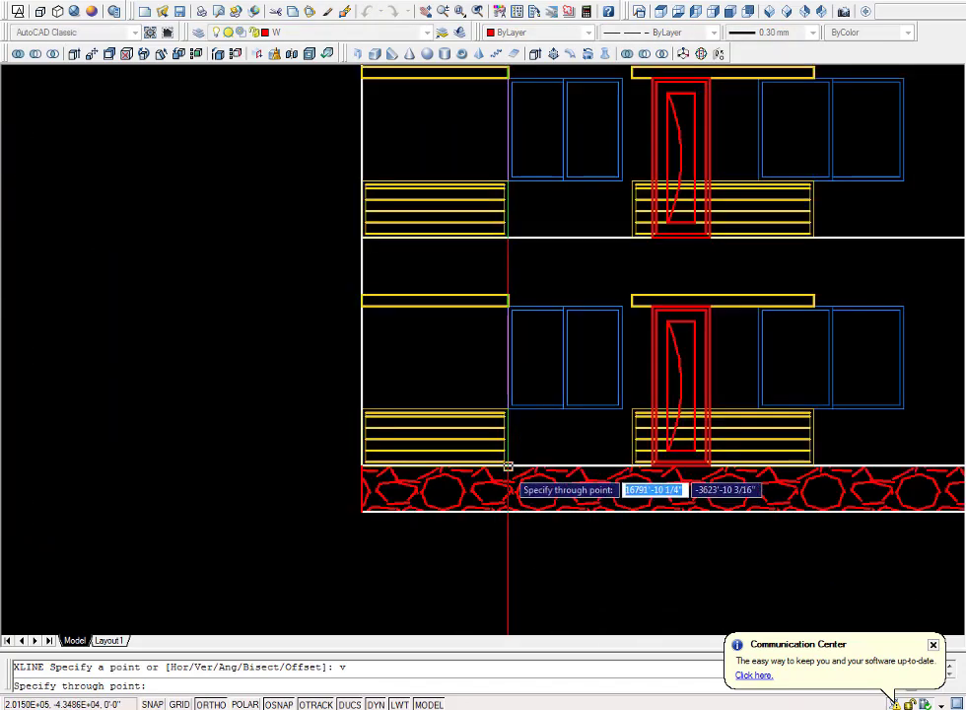
click(509, 481)
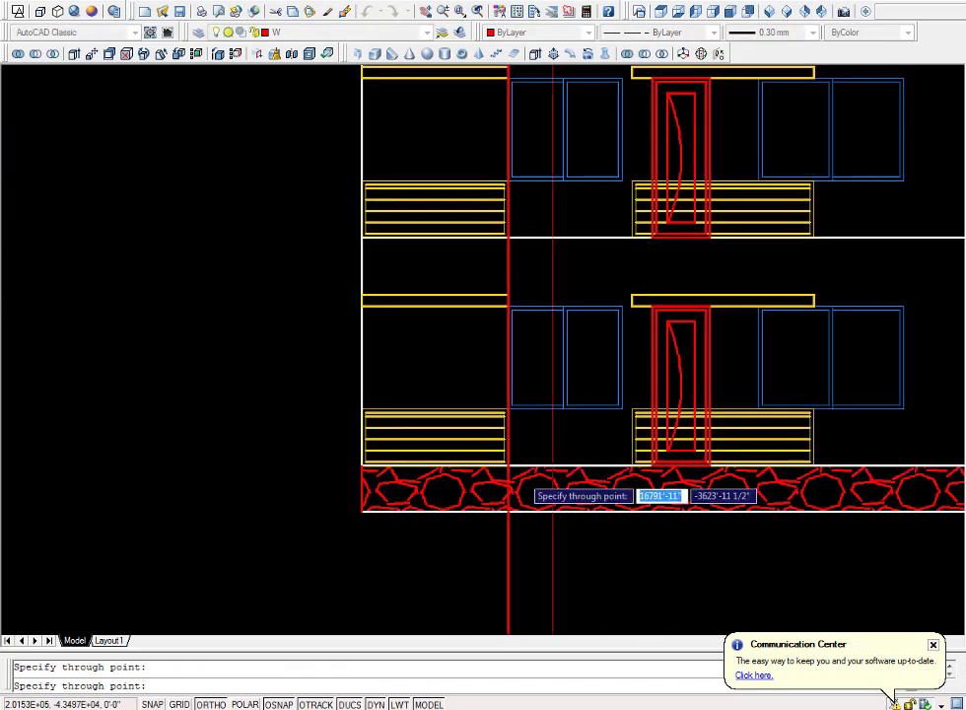
click(632, 460)
- Add another vertical construction line beside the small blue window on the right elevation
scroll(810, 459, down, 2)
scroll(810, 459, down, 3)
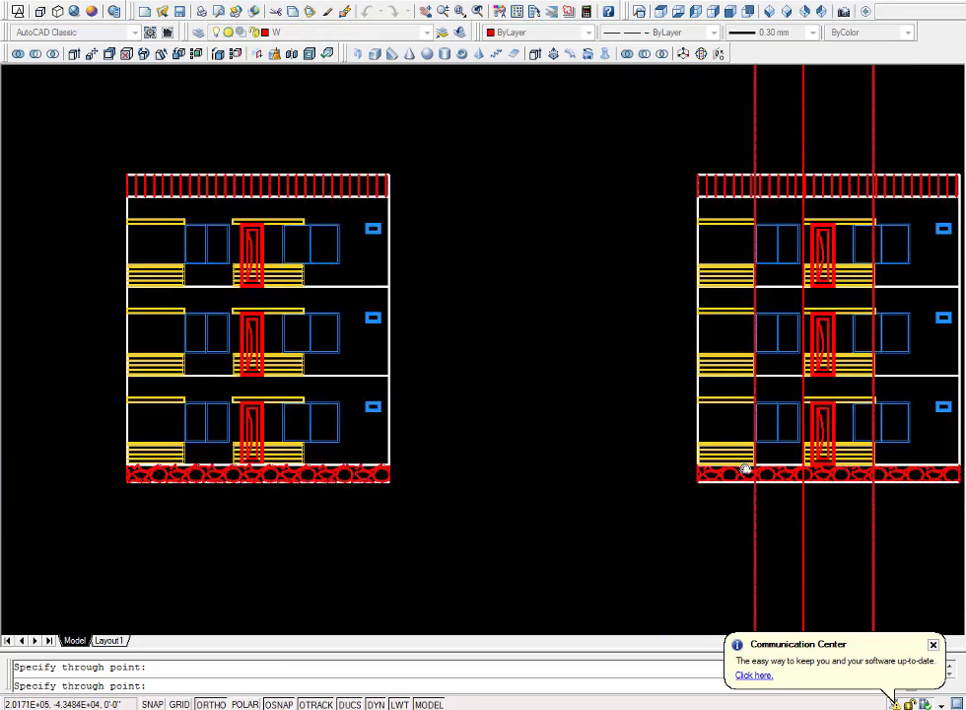
middle_drag(810, 459, 645, 459)
scroll(739, 423, up, 2)
scroll(732, 415, up, 3)
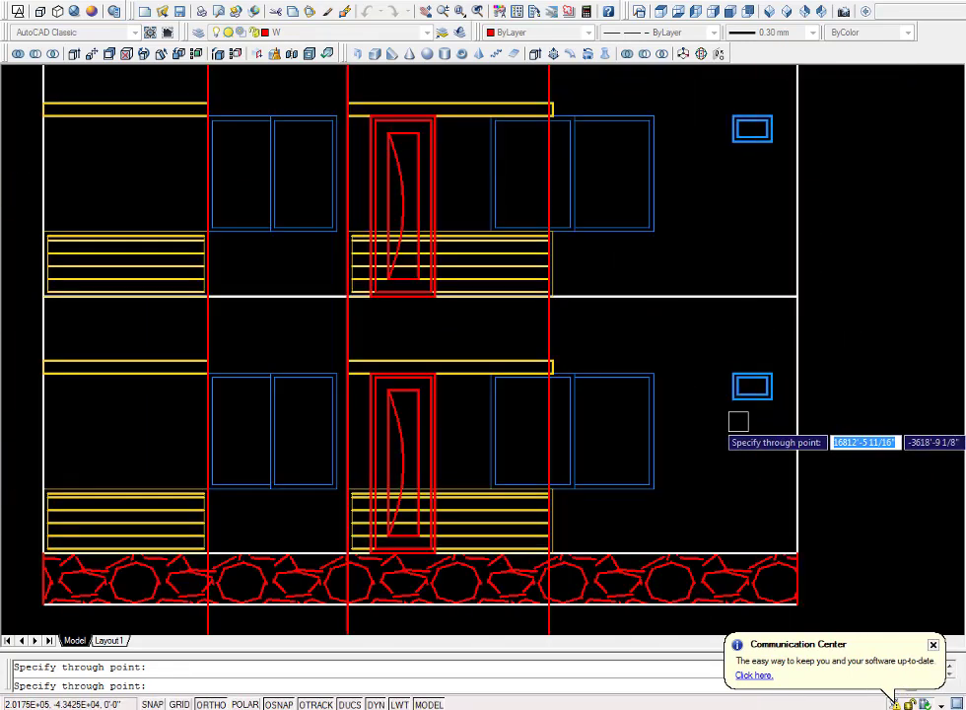
click(732, 398)
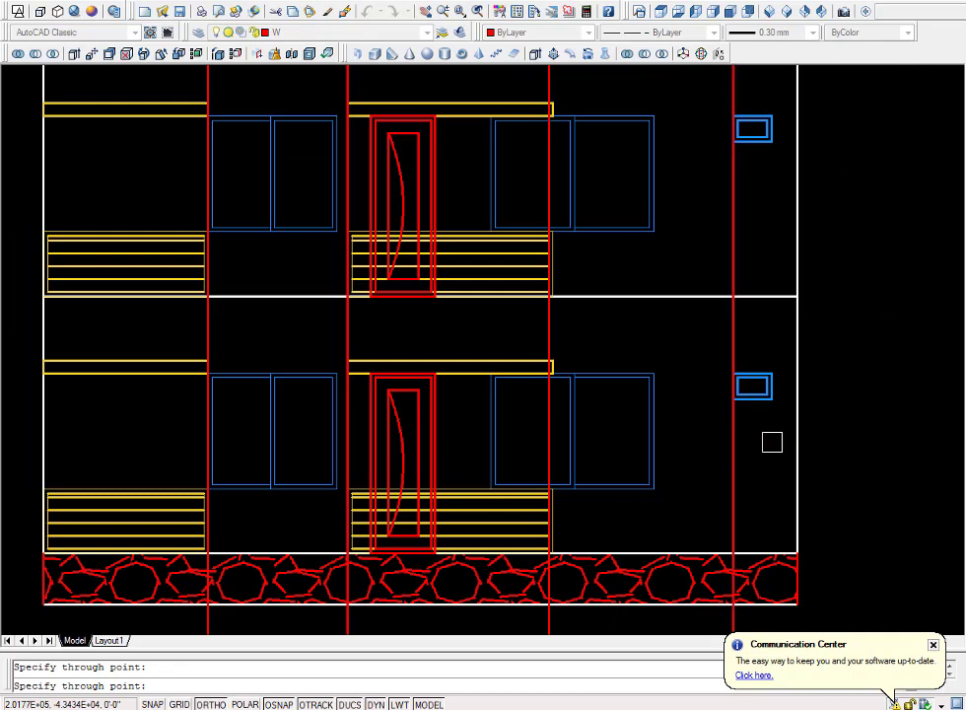
key(Escape)
text(h)
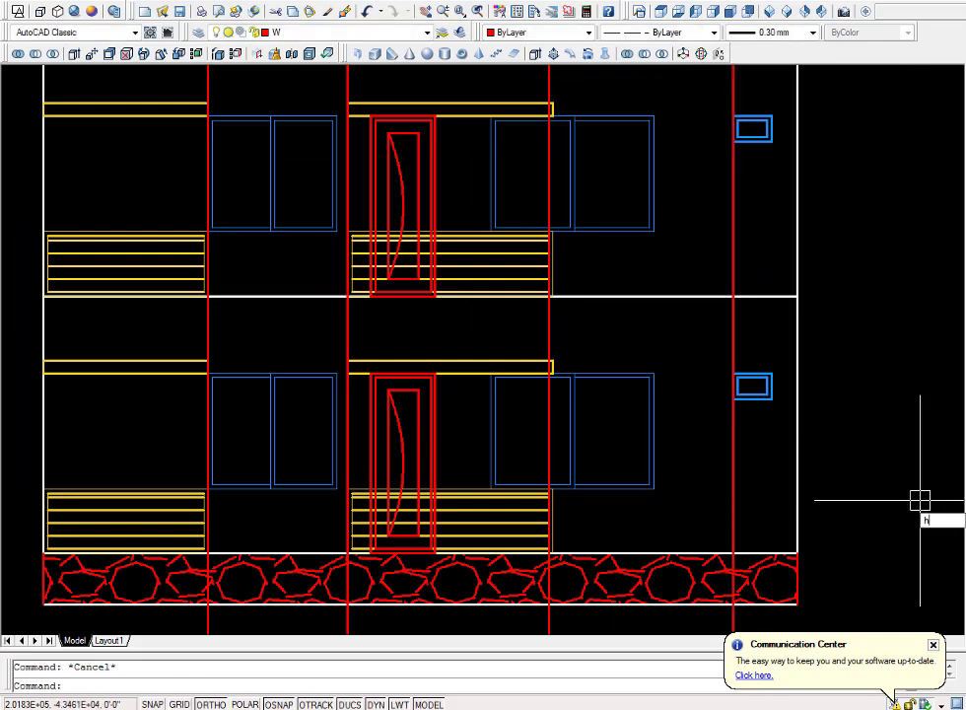
- Start a hatch and choose the SOLID pattern from the pattern palette
key(Return)
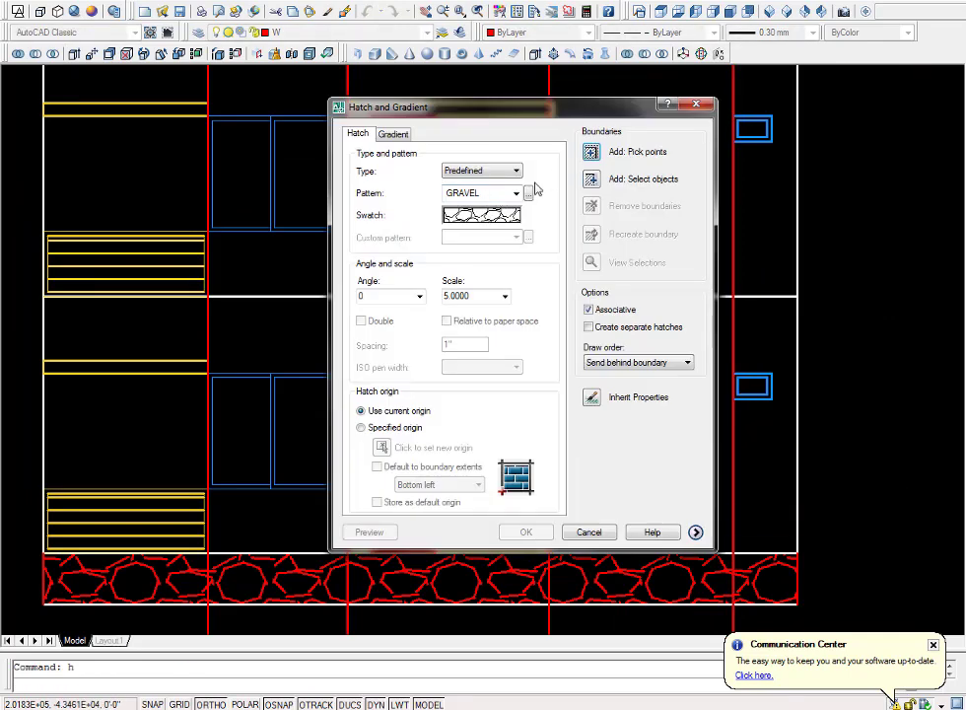
click(394, 135)
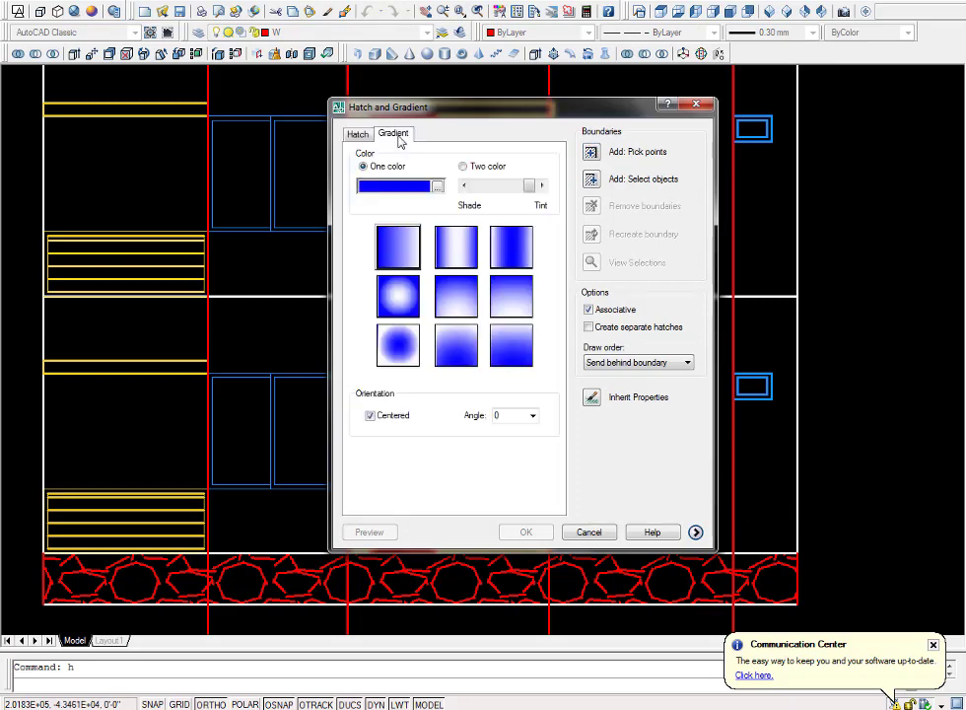
click(361, 137)
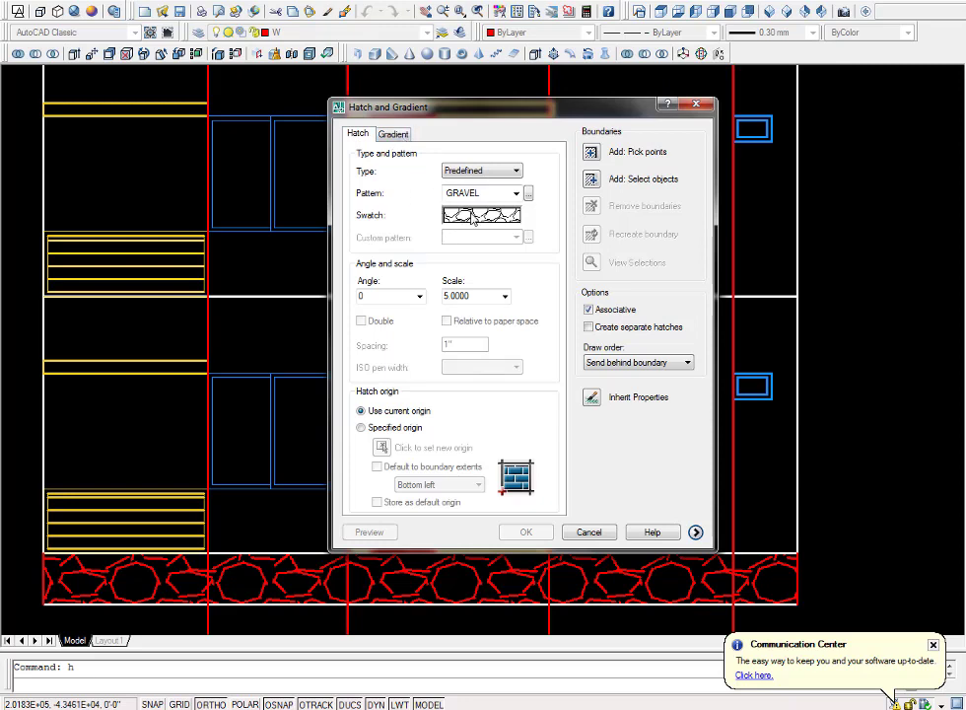
click(474, 216)
double_click(385, 251)
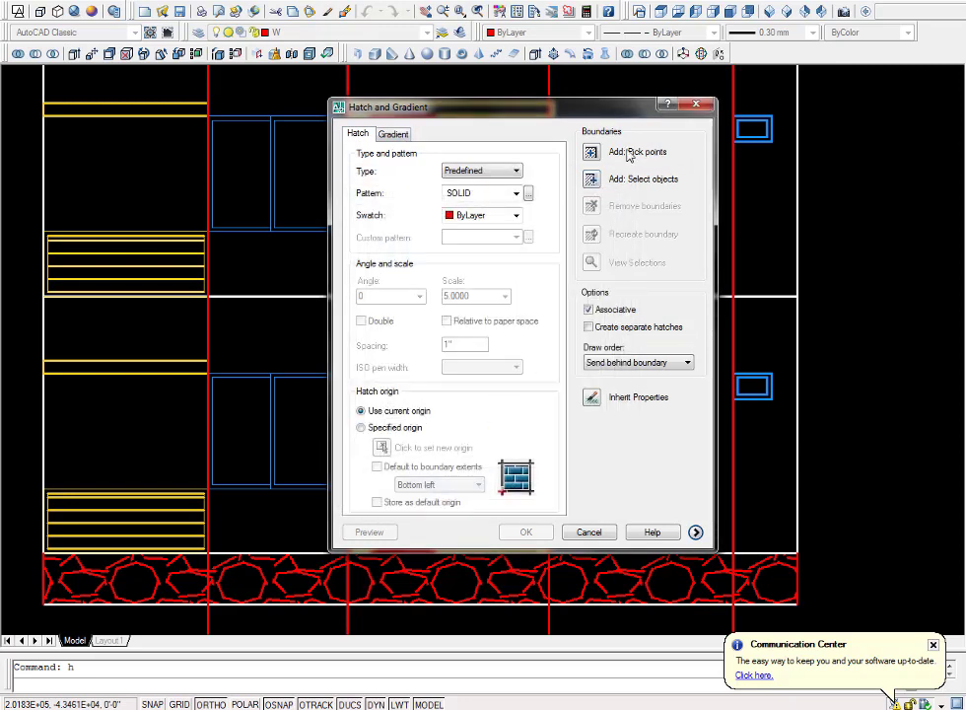
- Fill the ground-floor wall areas of the right elevation with solid red
click(595, 155)
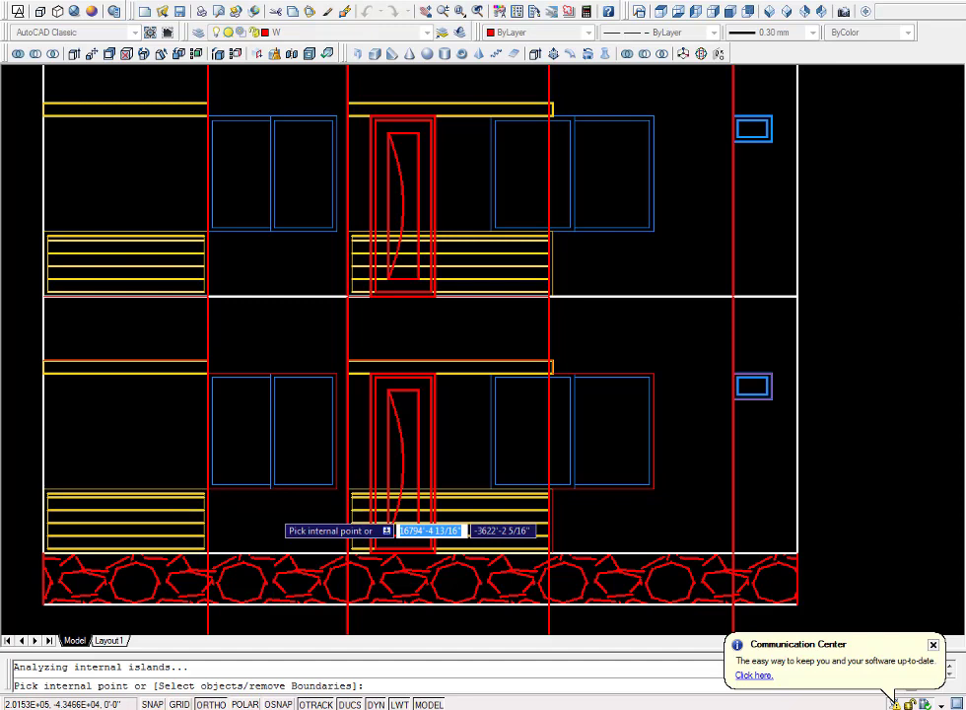
click(278, 515)
key(Return)
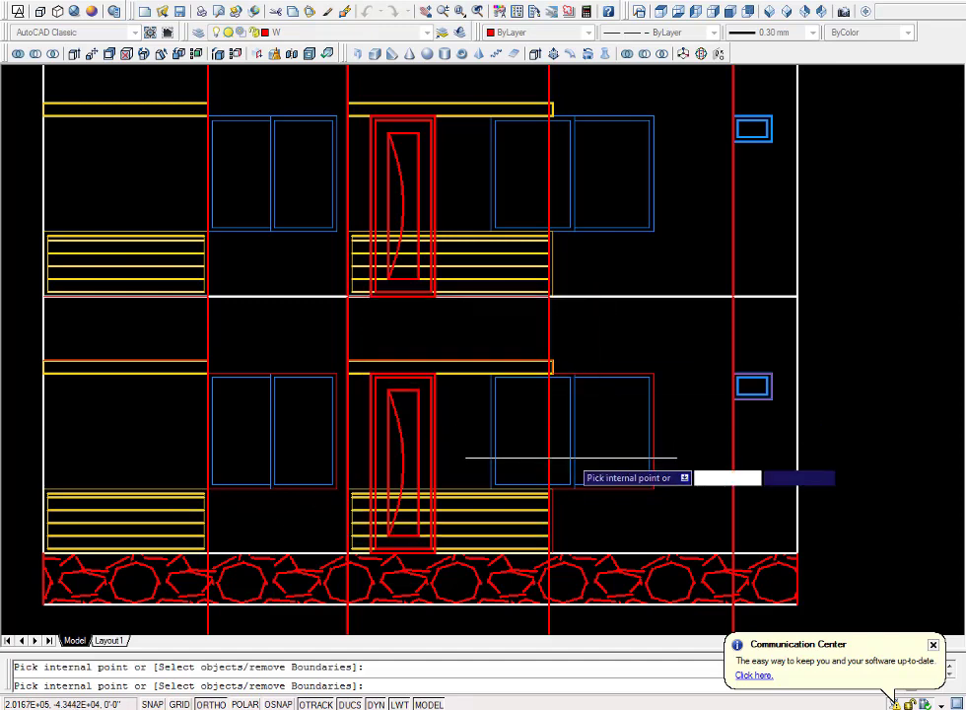
key(Return)
key(Return)
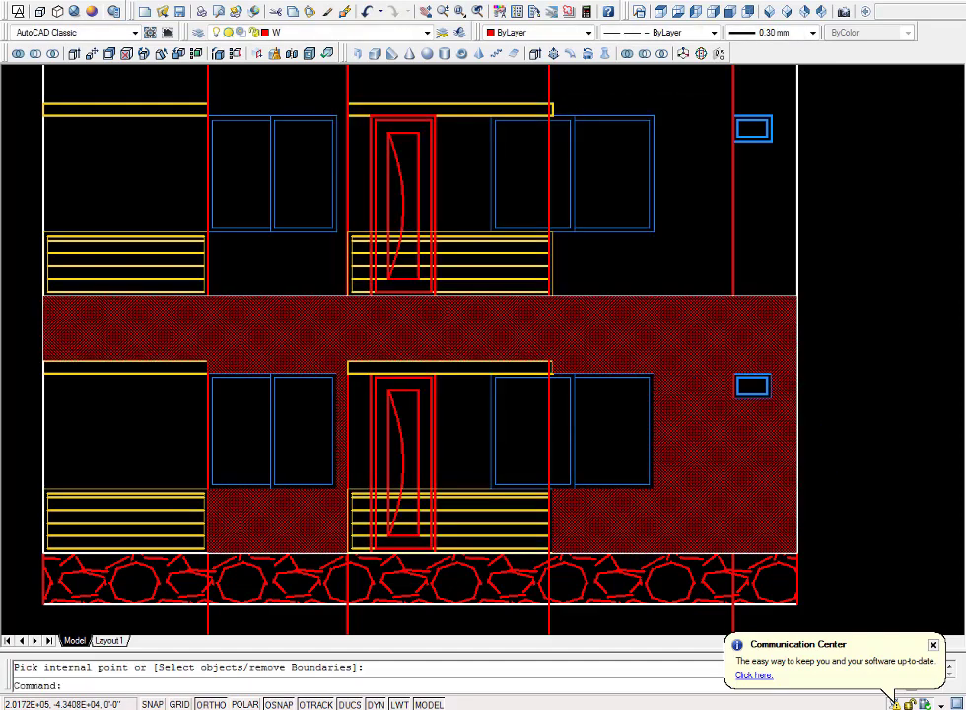
scroll(615, 437, down, 3)
scroll(640, 432, up, 3)
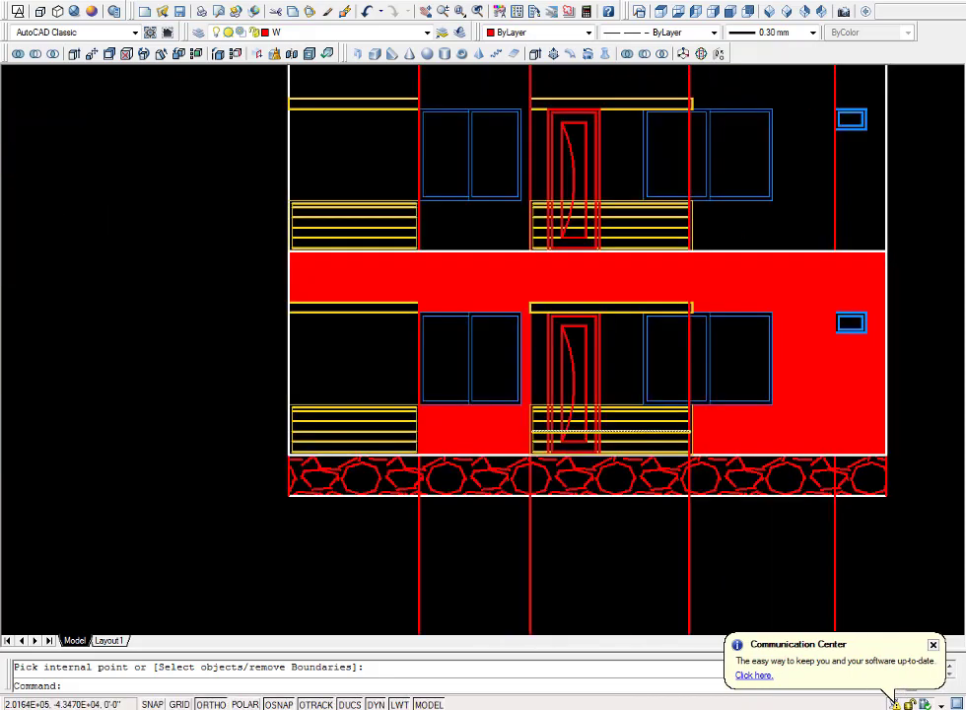
scroll(635, 434, up, 2)
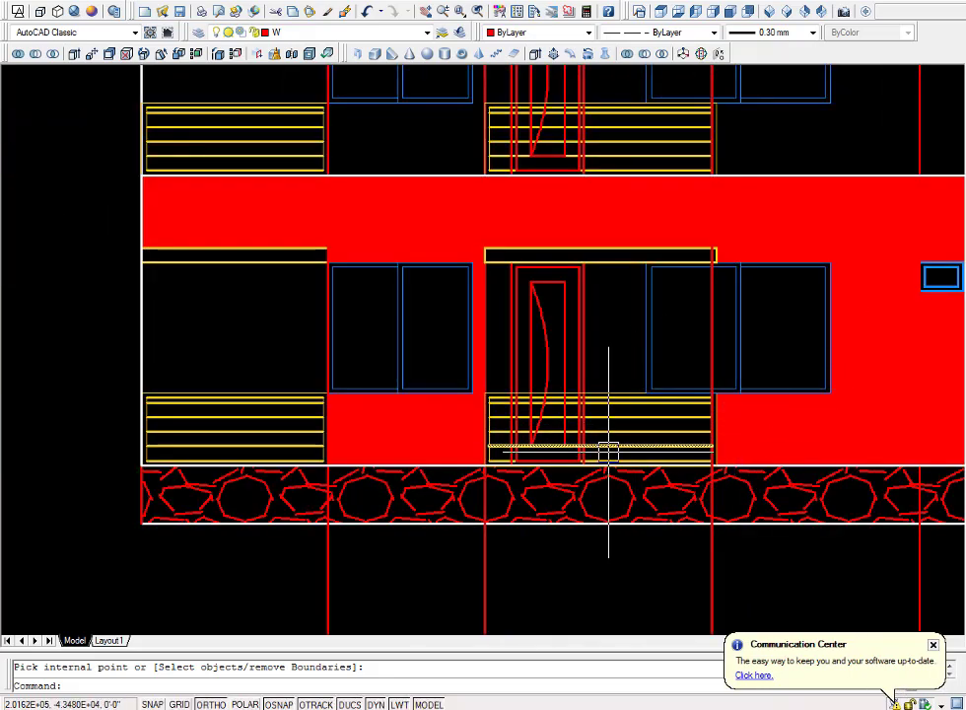
key(Escape)
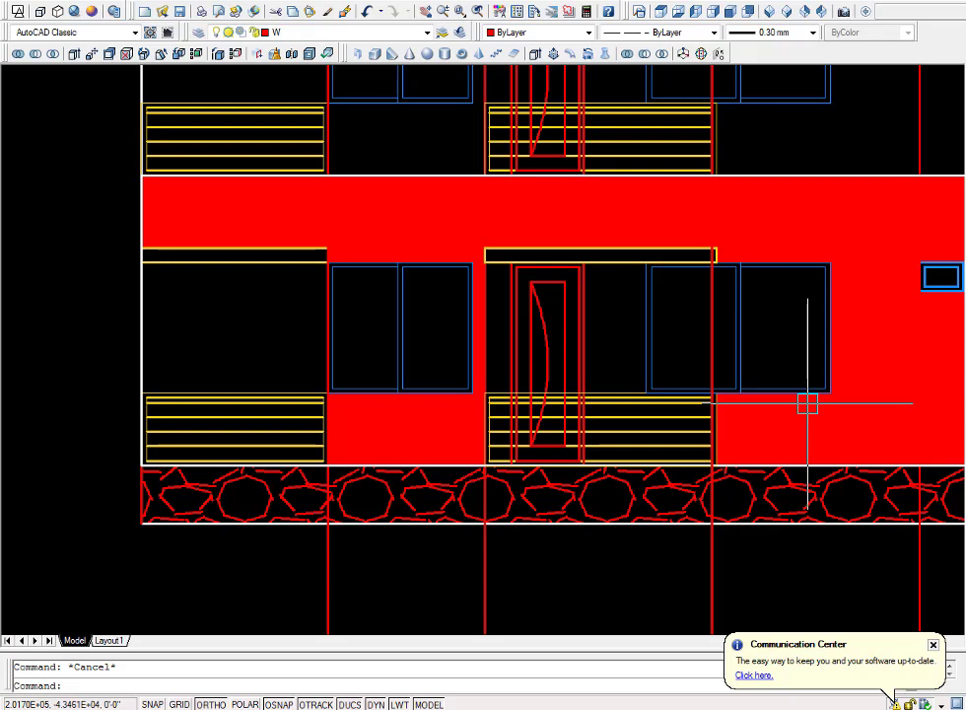
scroll(809, 355, down, 2)
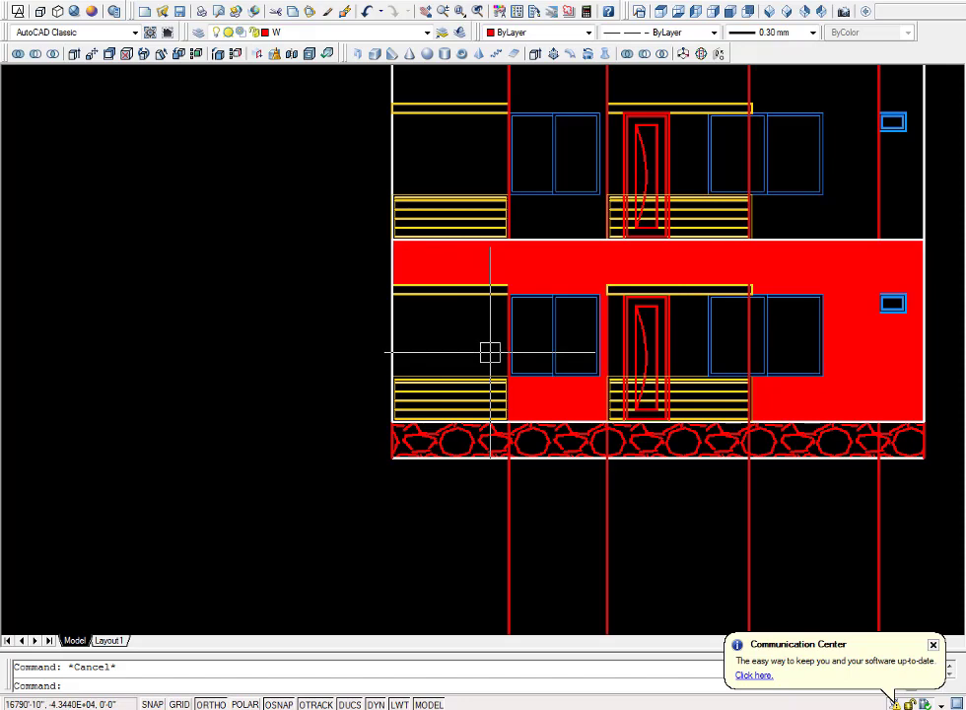
- Delete the four vertical construction lines with a selection window
scroll(490, 335, down, 1)
middle_drag(565, 416, 528, 483)
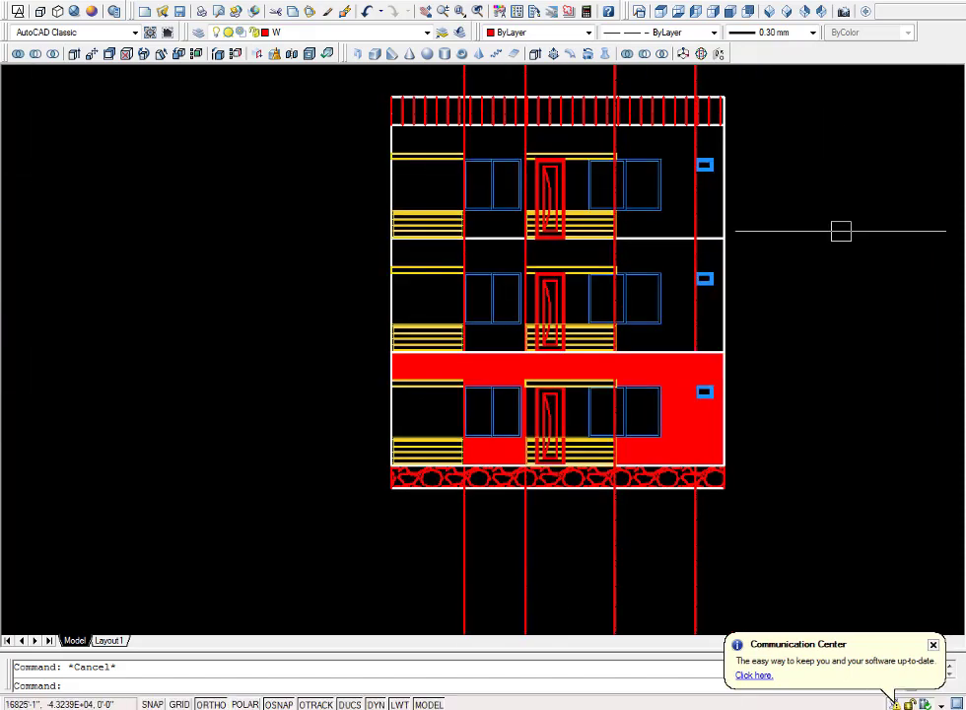
scroll(841, 230, down, 1)
scroll(823, 259, down, 1)
middle_drag(804, 381, 795, 532)
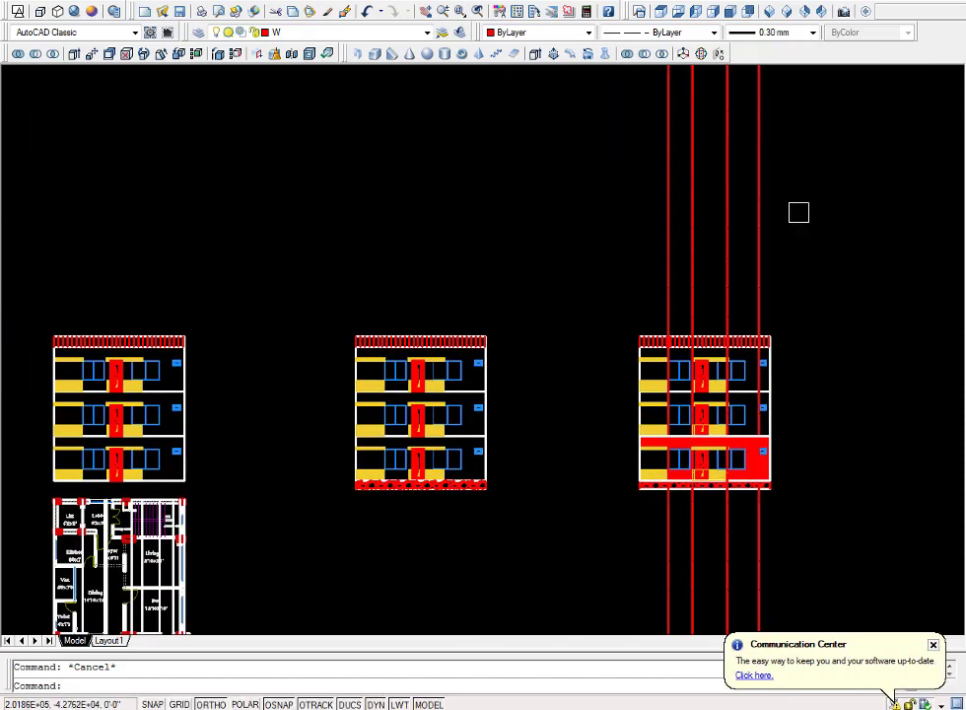
click(796, 221)
click(633, 287)
key(Delete)
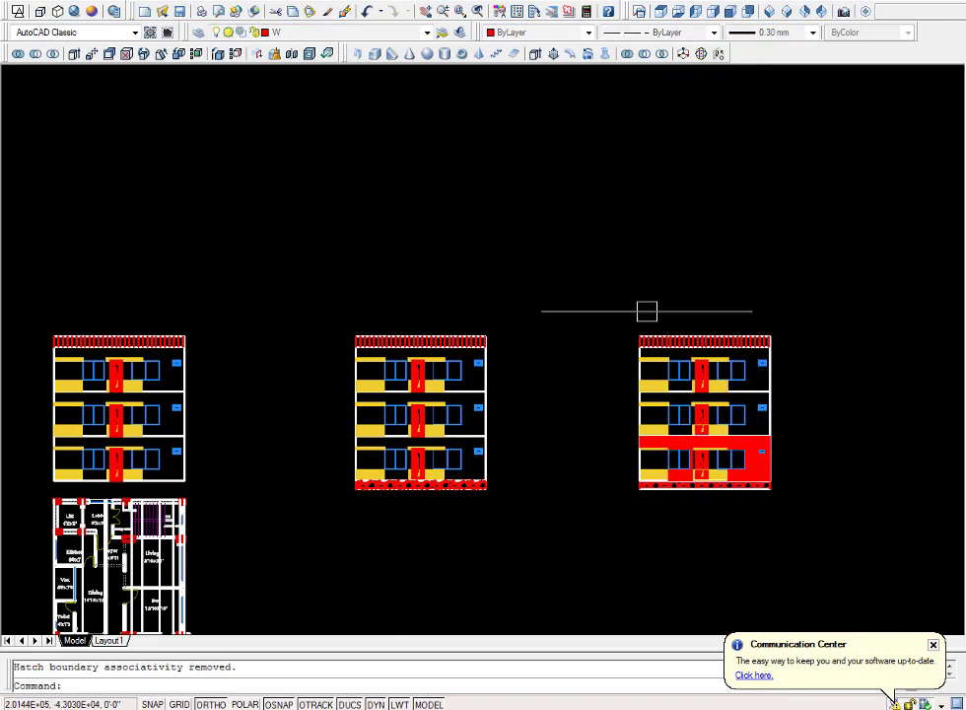
key(Escape)
- Array the red wall fill into 3 rows at 10' spacing, covering all three floors
scroll(738, 424, up, 3)
text(ar)
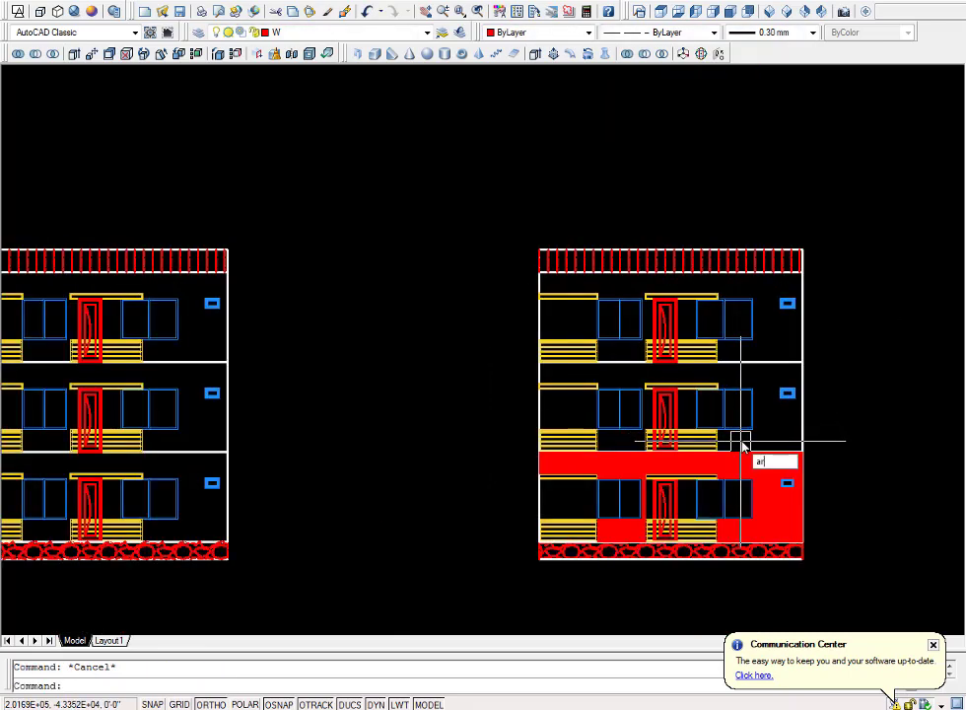
key(Return)
click(568, 234)
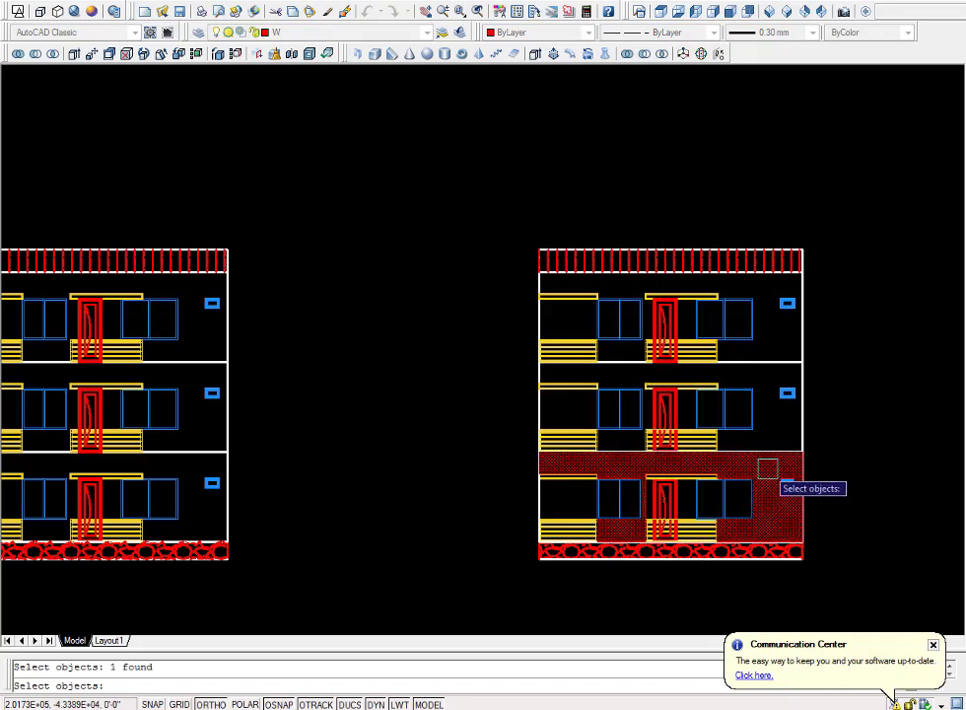
key(Return)
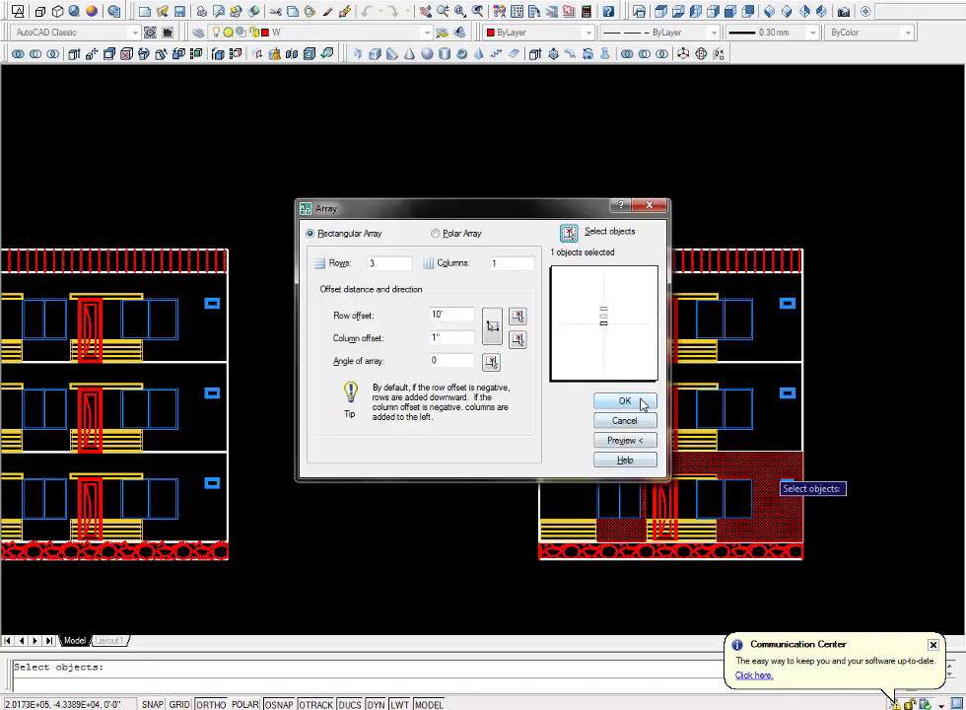
click(625, 401)
scroll(641, 399, up, 3)
scroll(712, 425, up, 2)
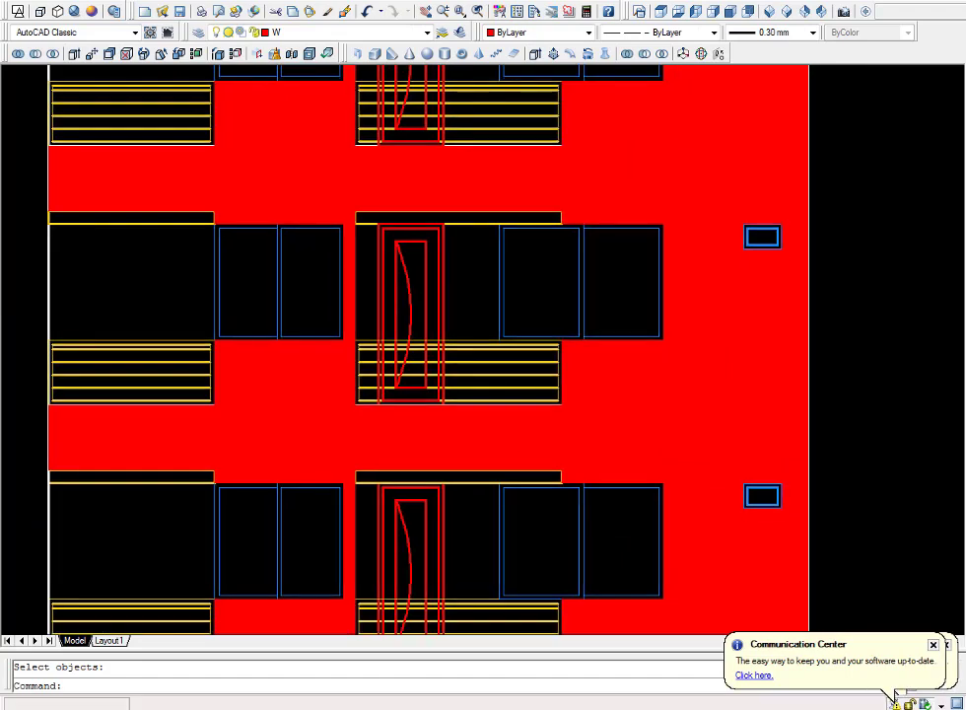
scroll(732, 455, down, 2)
scroll(733, 455, down, 2)
scroll(730, 453, up, 2)
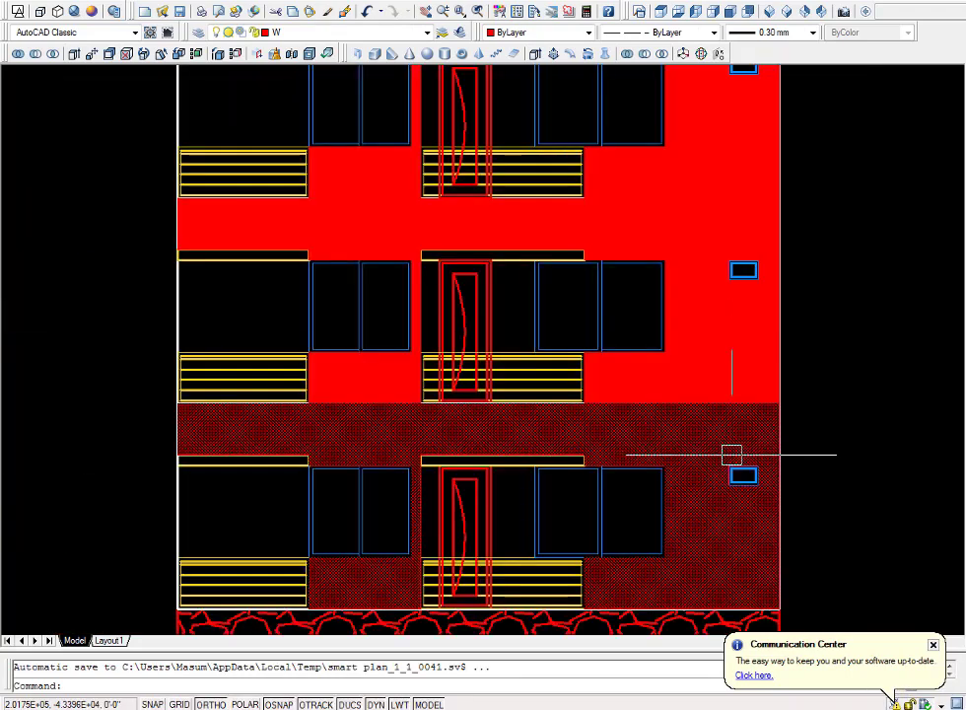
middle_drag(729, 452, 669, 431)
scroll(668, 431, down, 2)
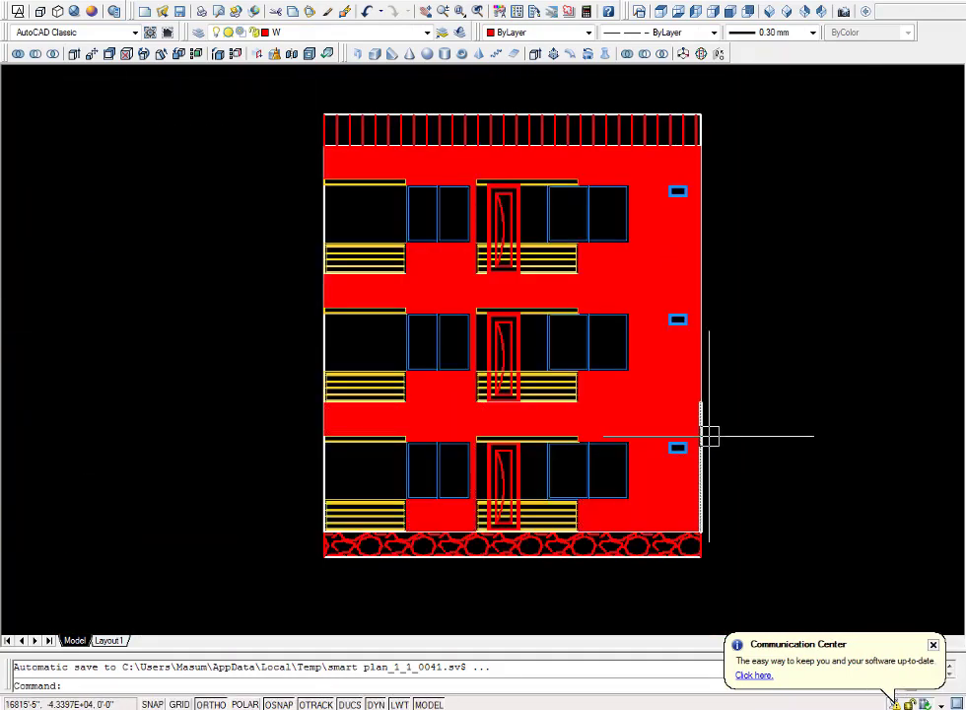